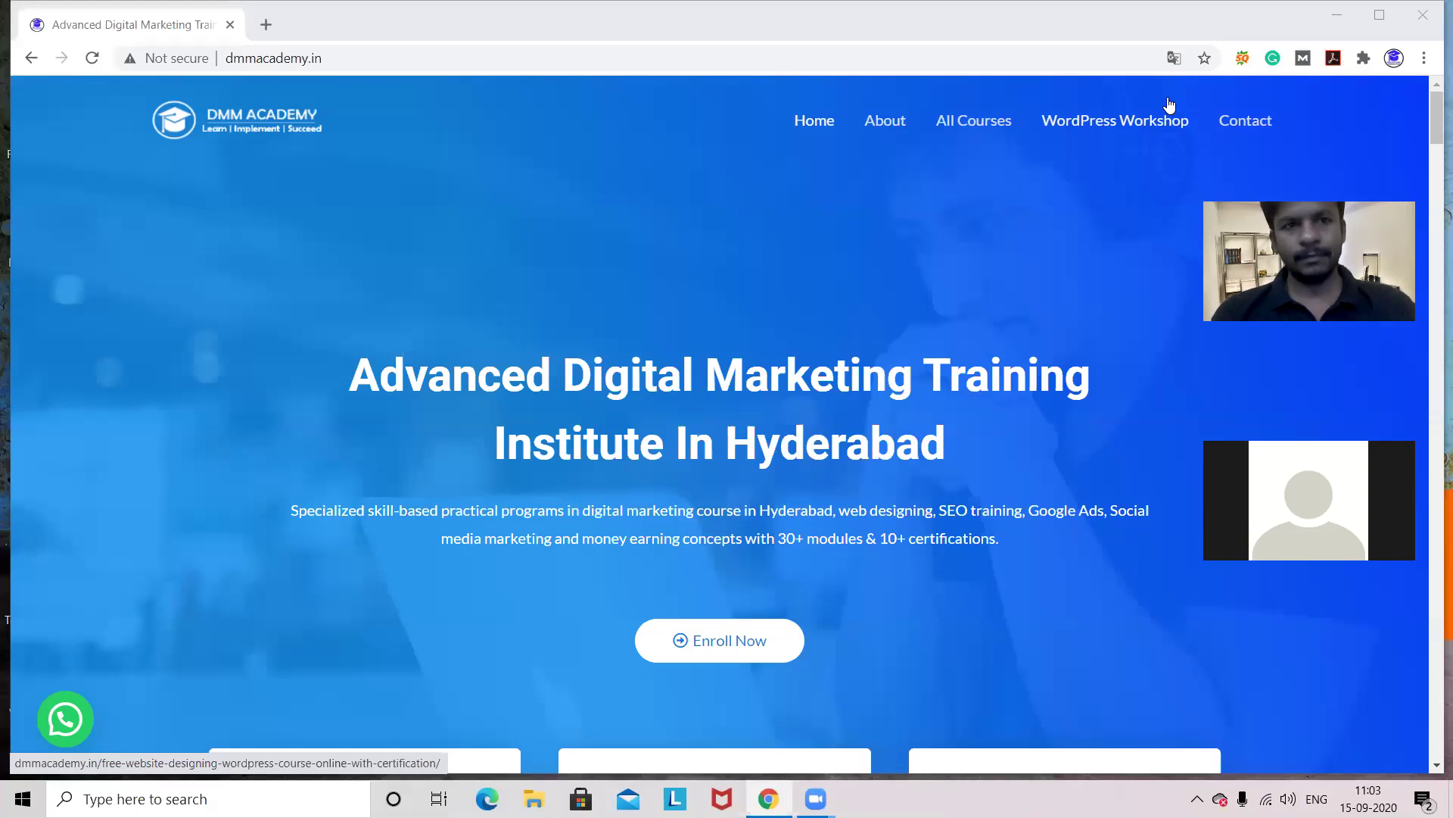
# - Open a new browser tab and go to Gmail from the Google new-tab page
pyautogui.click(266, 25)
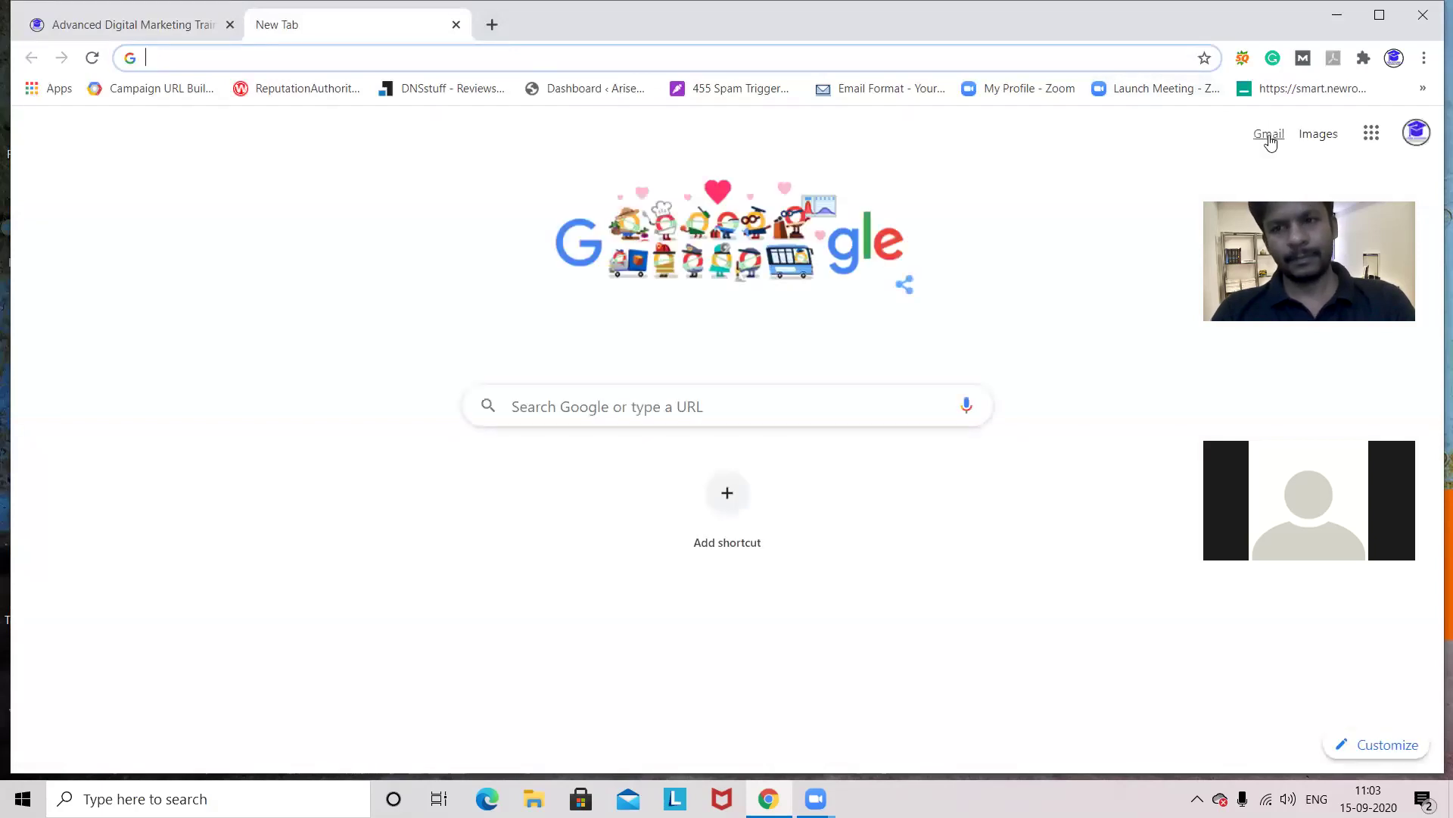
pyautogui.click(1270, 137)
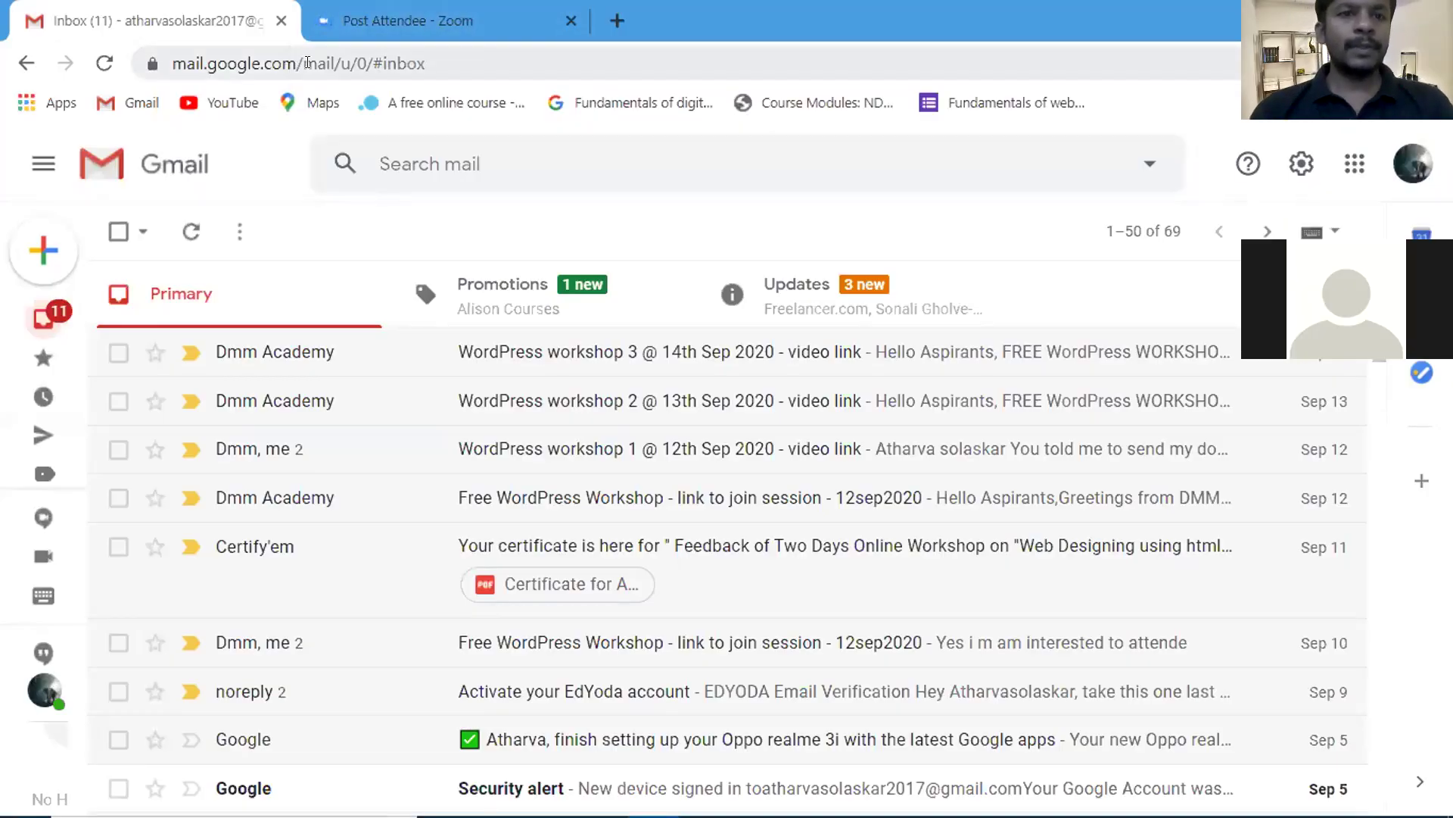
# - Replace the web address with the htmlmarathi.unaux.com/wp-admin login page
pyautogui.click(308, 63)
pyautogui.hotkey('ctrl', 'shift', 'Right')
pyautogui.hotkey('ctrl', 'shift', 'Right')
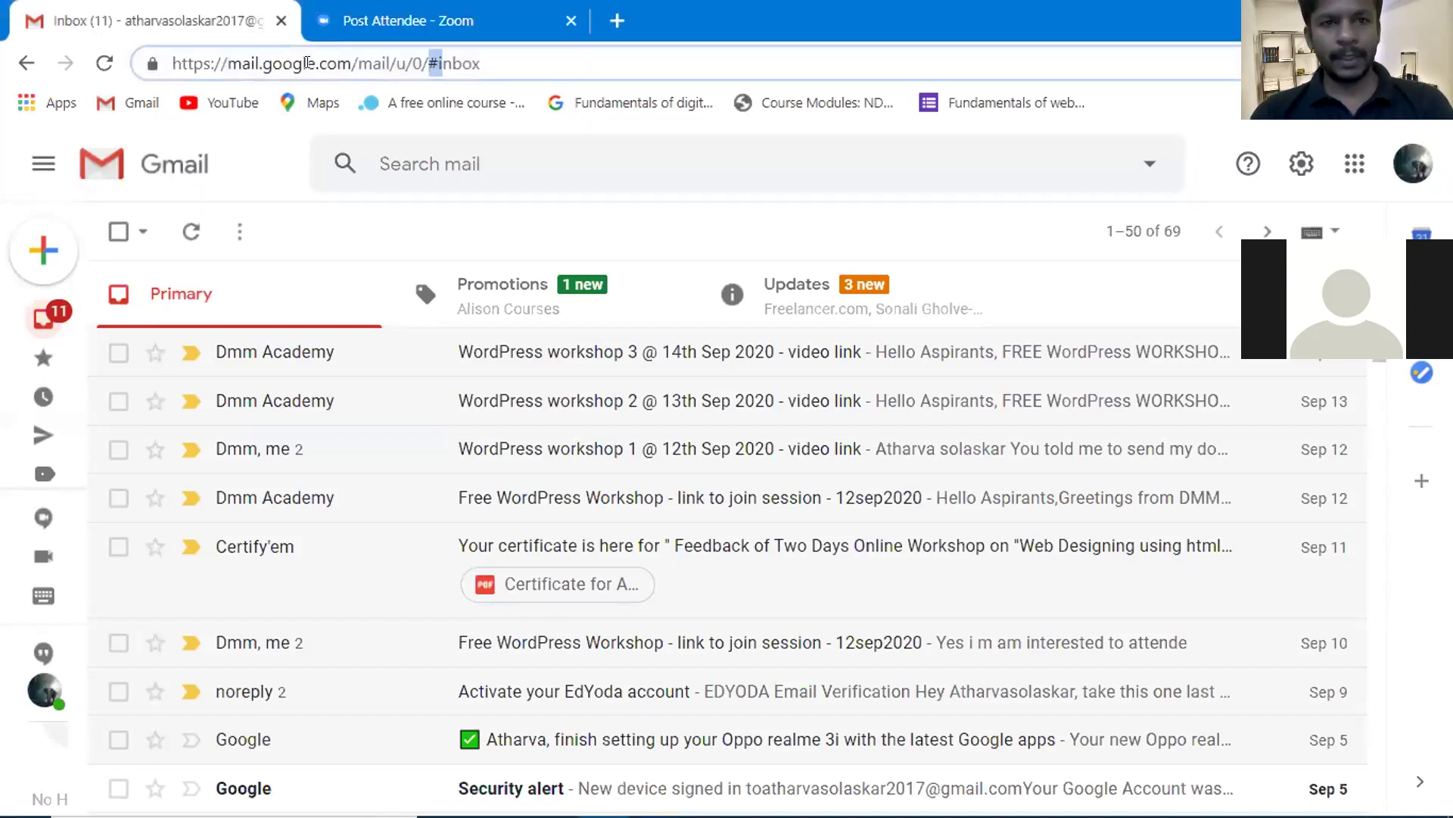
pyautogui.hotkey('shift', 'Right')
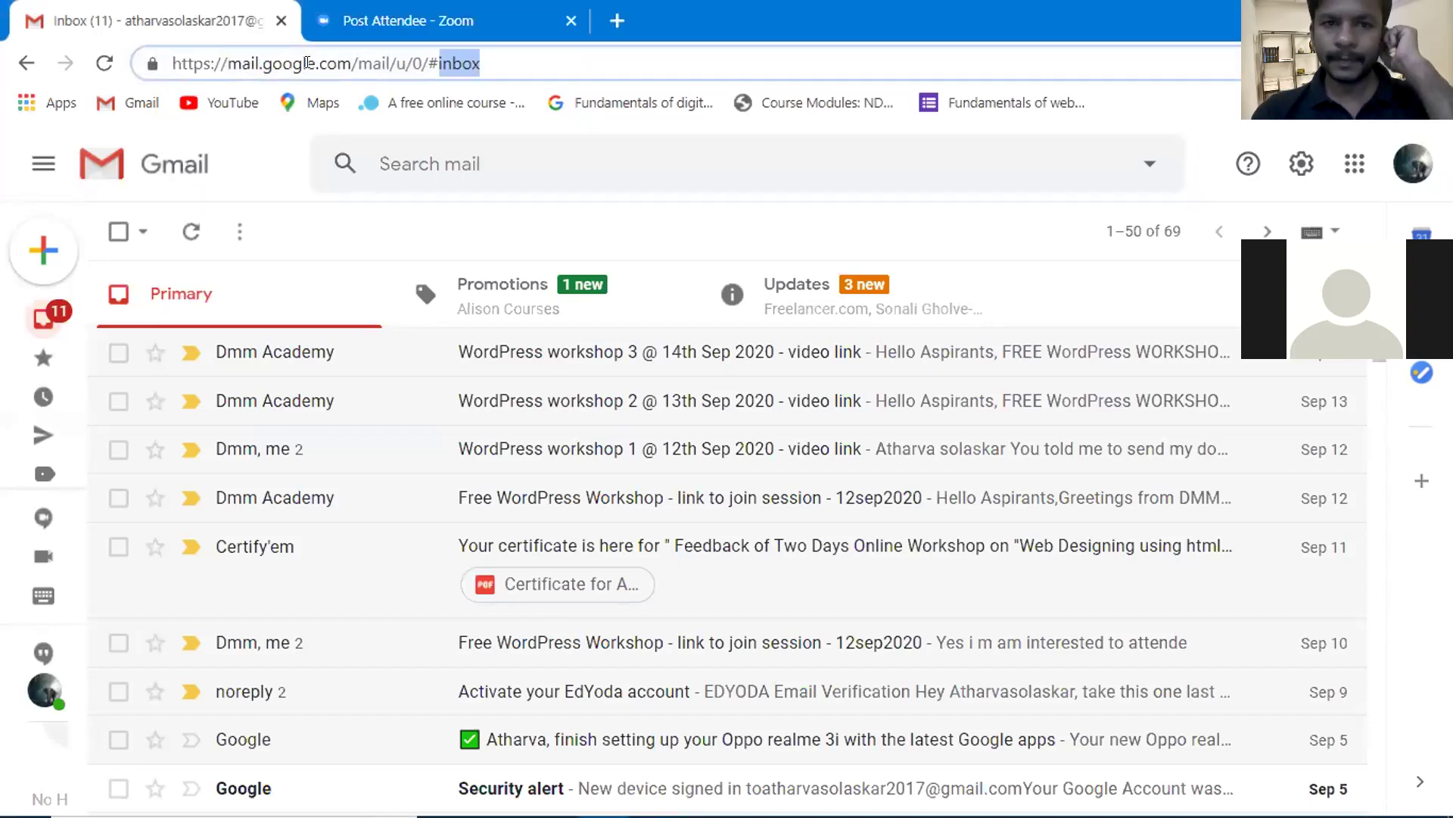
pyautogui.moveTo(482, 63); pyautogui.dragTo(171, 64)
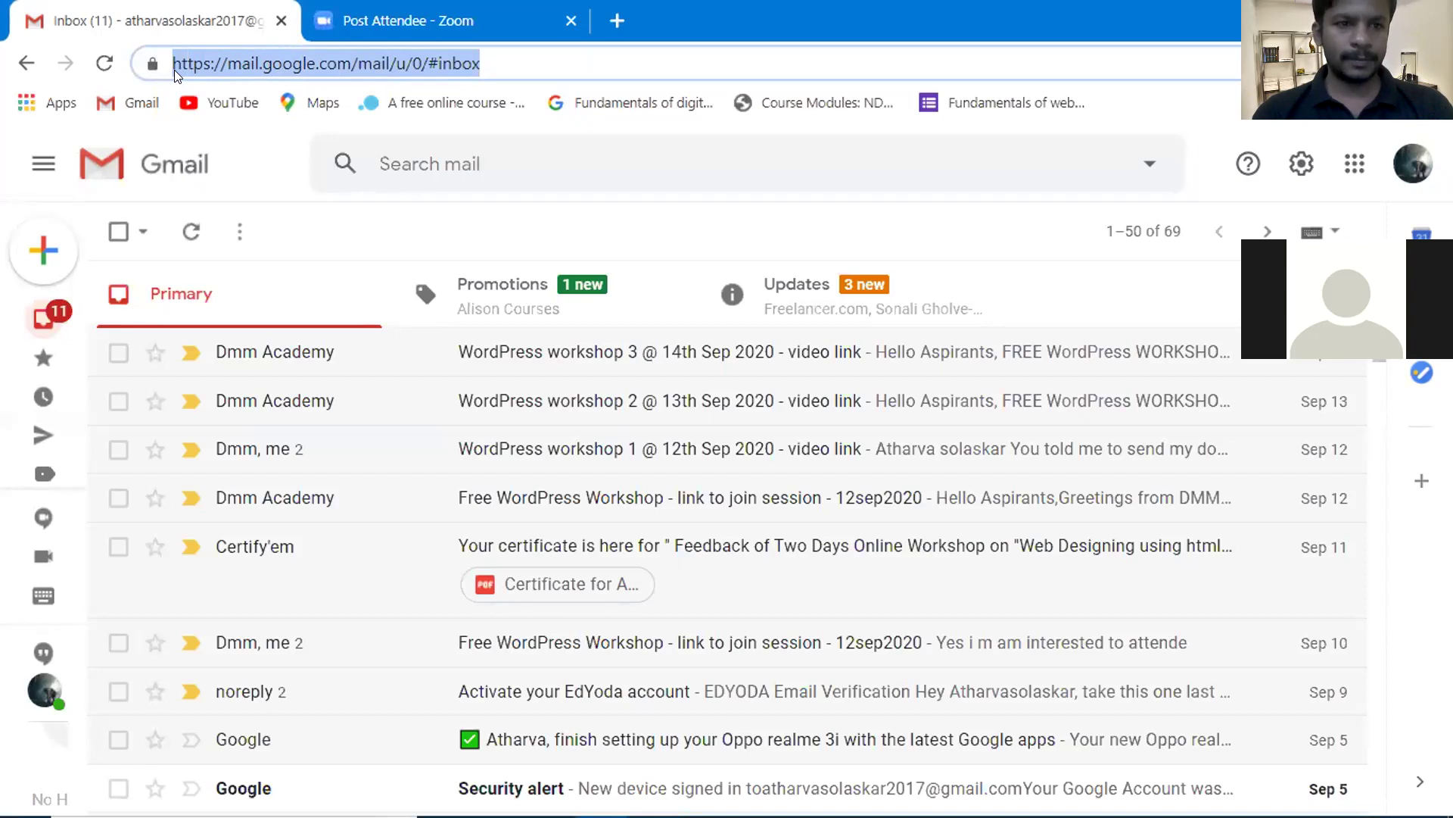
pyautogui.write('html')
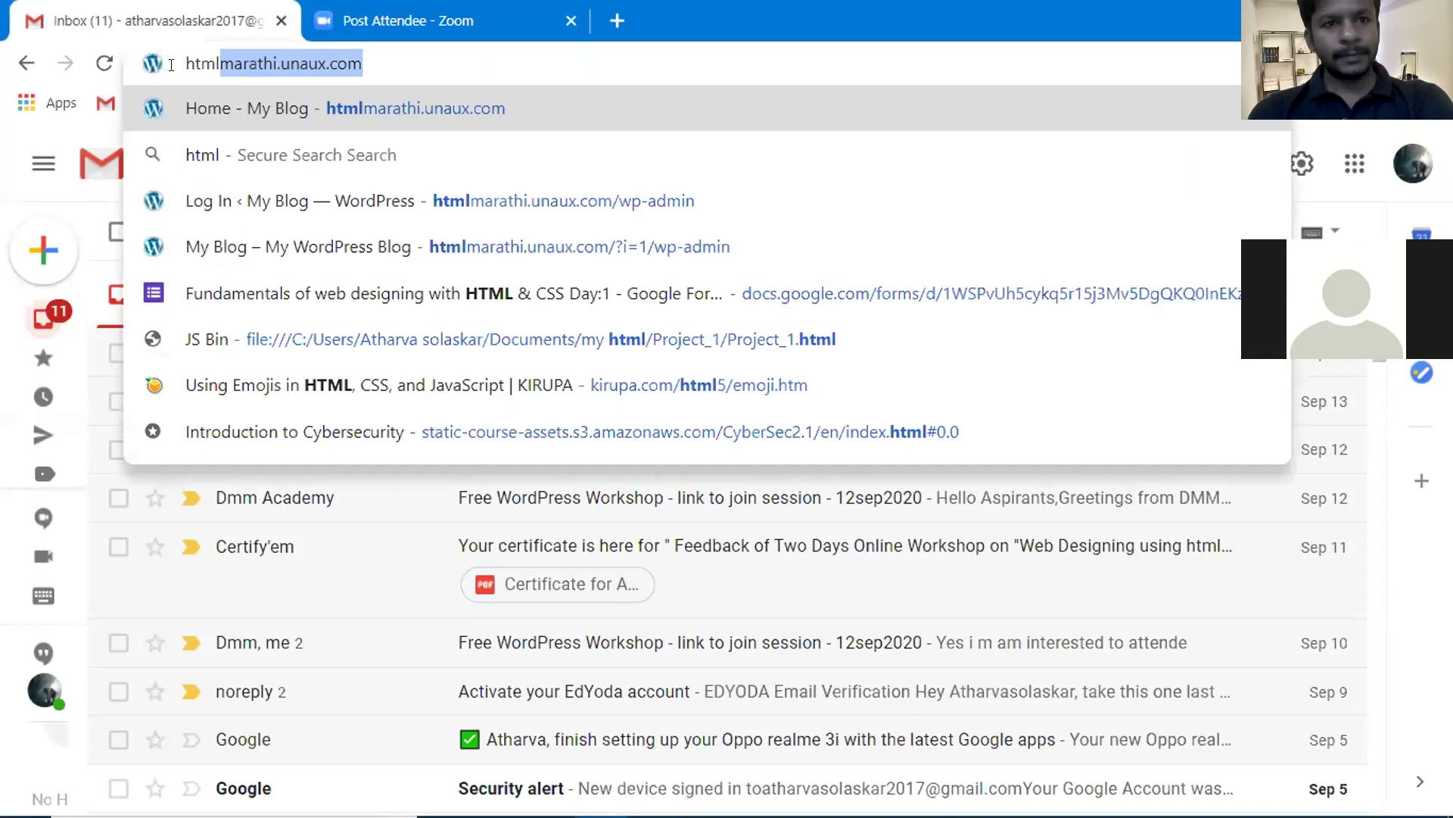
pyautogui.click(651, 191)
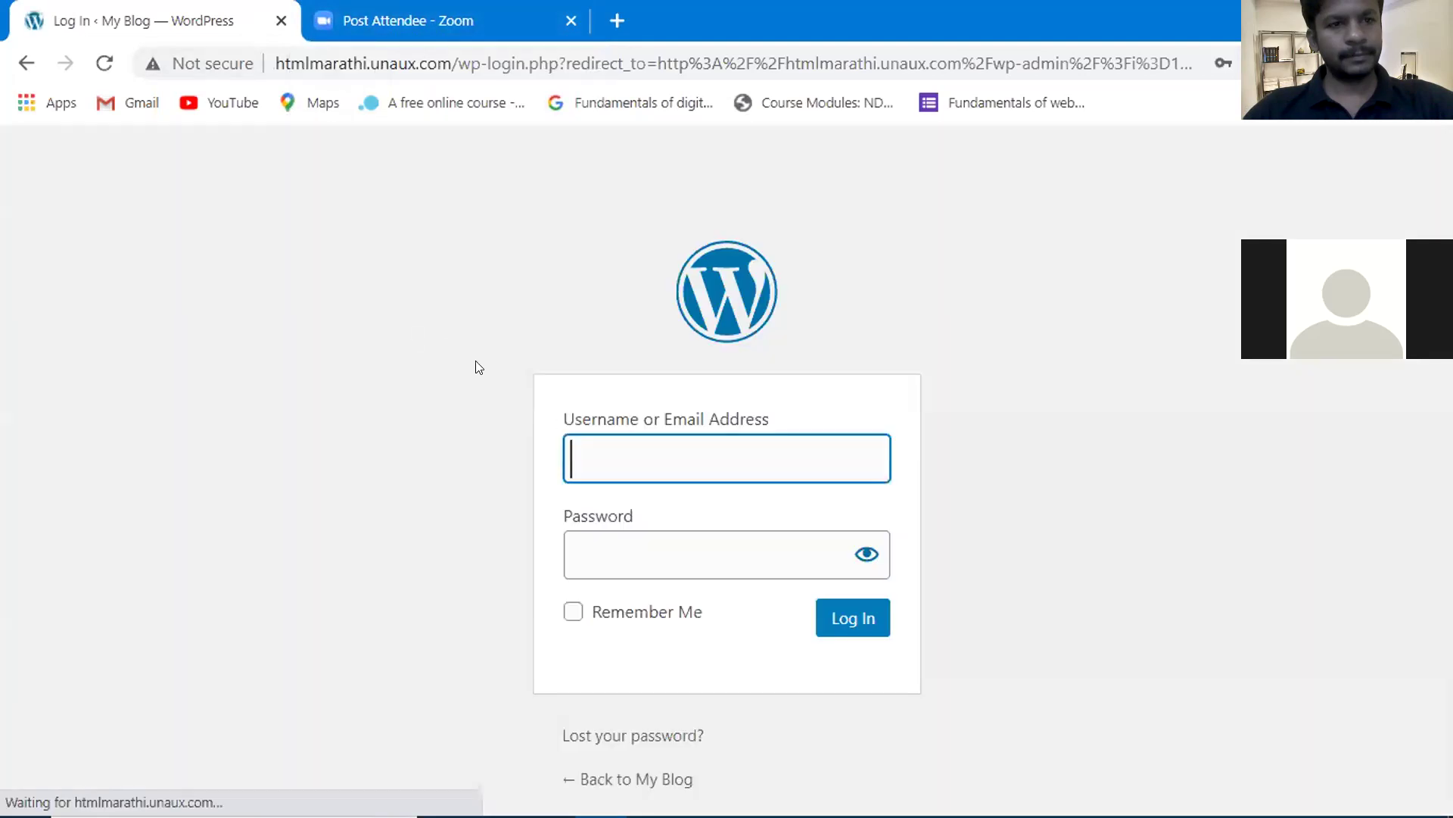
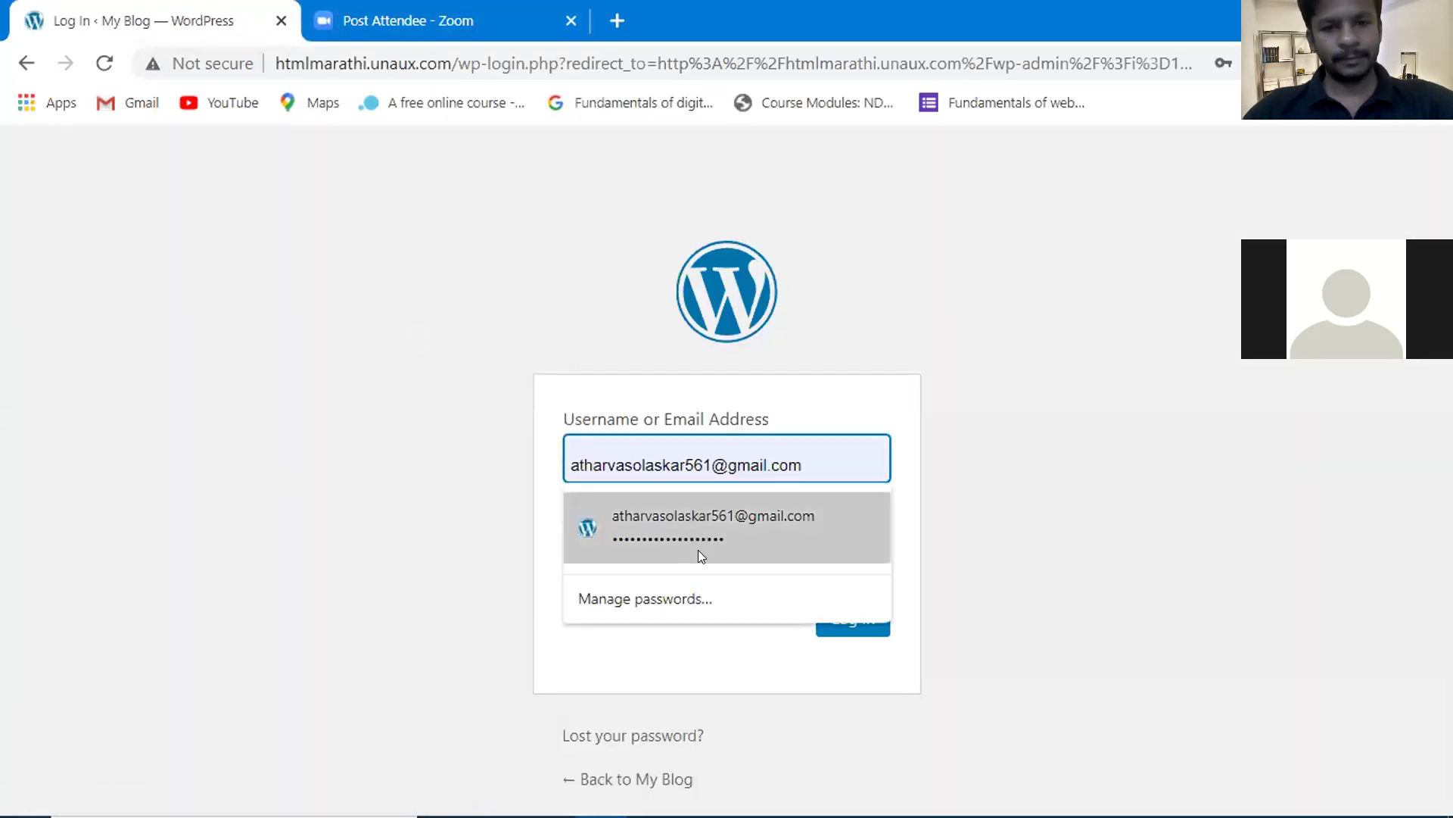
# - Log in to the htmlmarathi.unaux.com WordPress dashboard with the saved login details
pyautogui.click(698, 550)
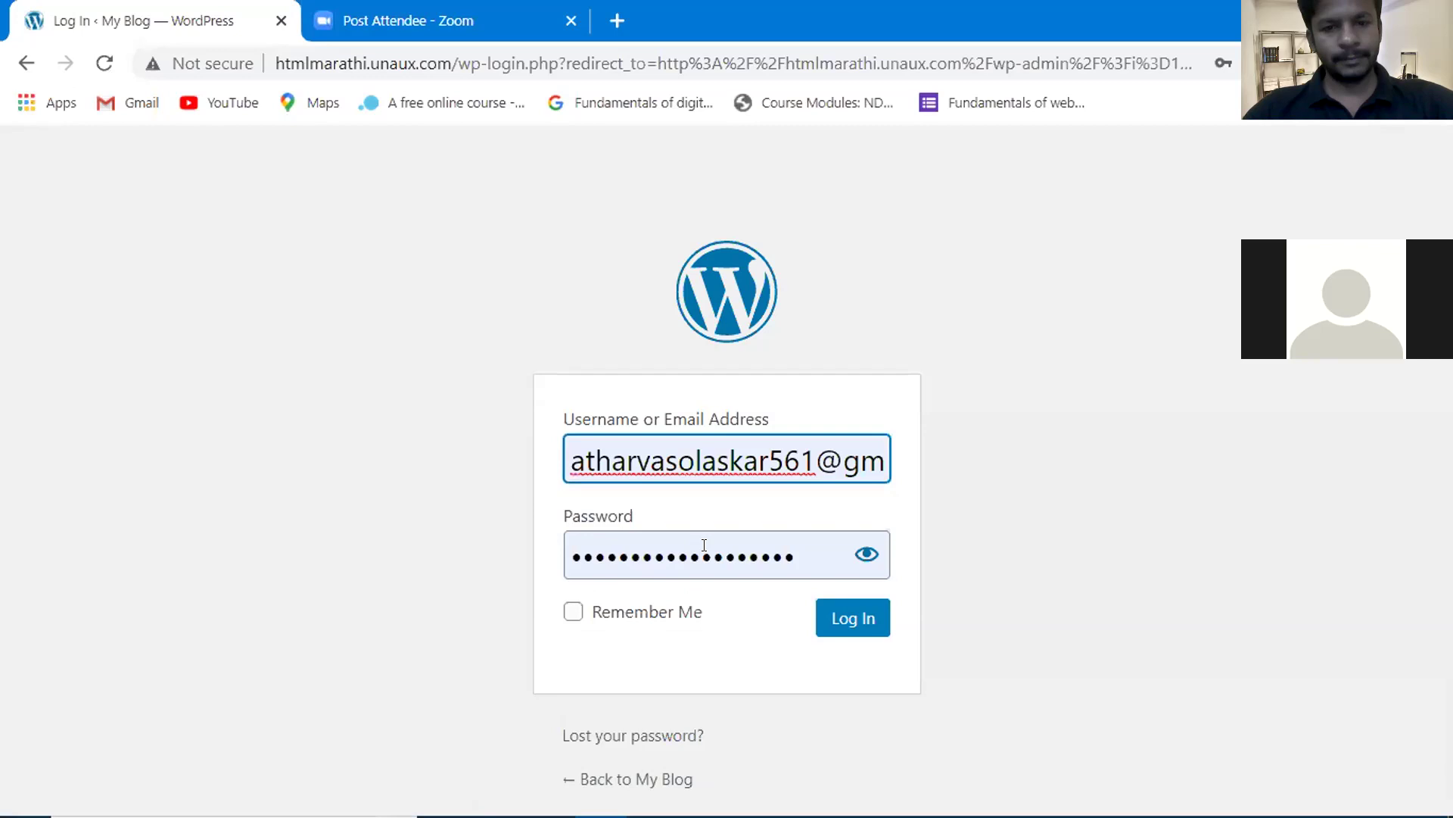
pyautogui.click(858, 624)
pyautogui.click(859, 623)
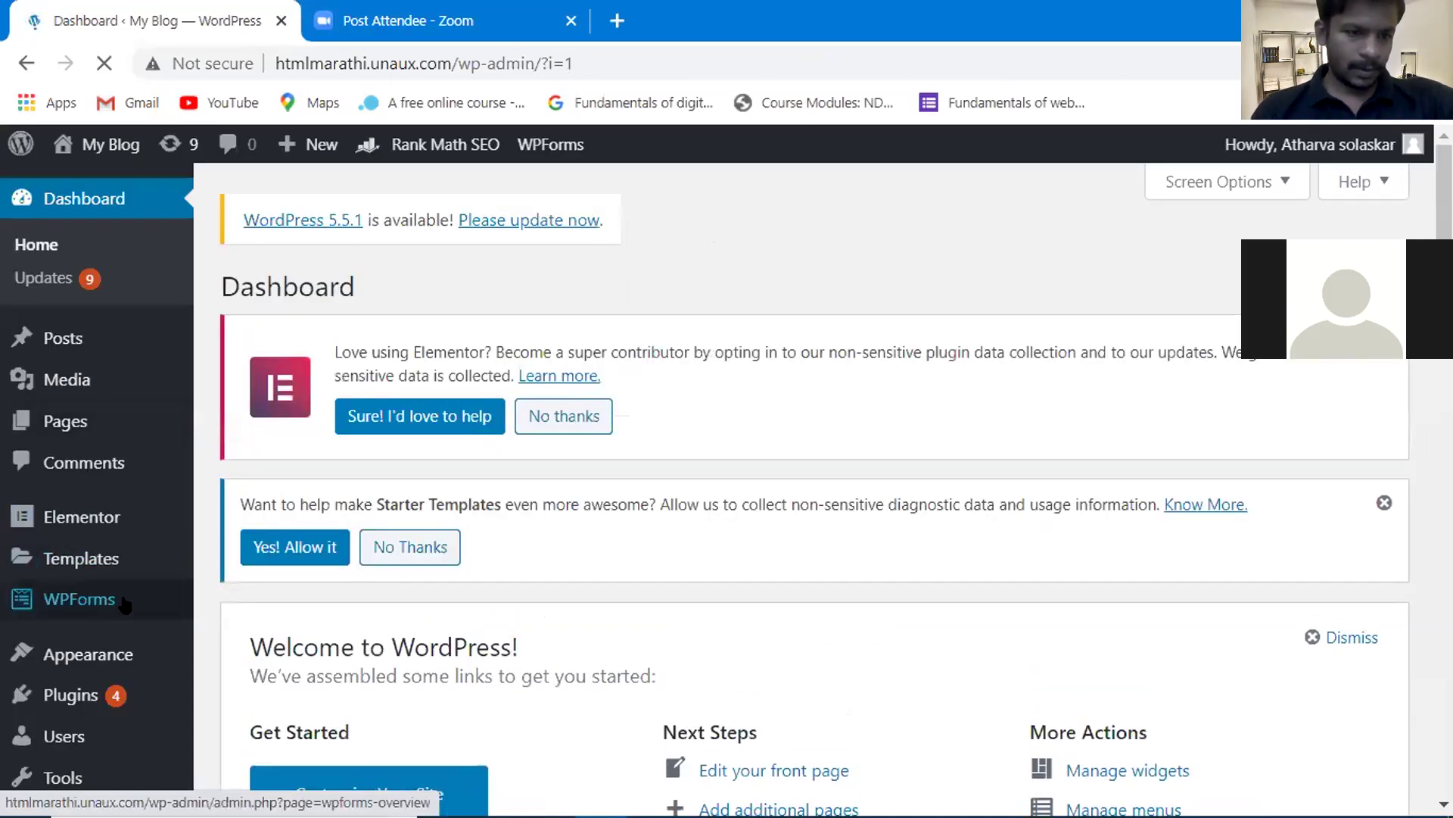
# - Open the Enroll Now form for editing from WPForms All Forms
pyautogui.moveTo(125, 605)
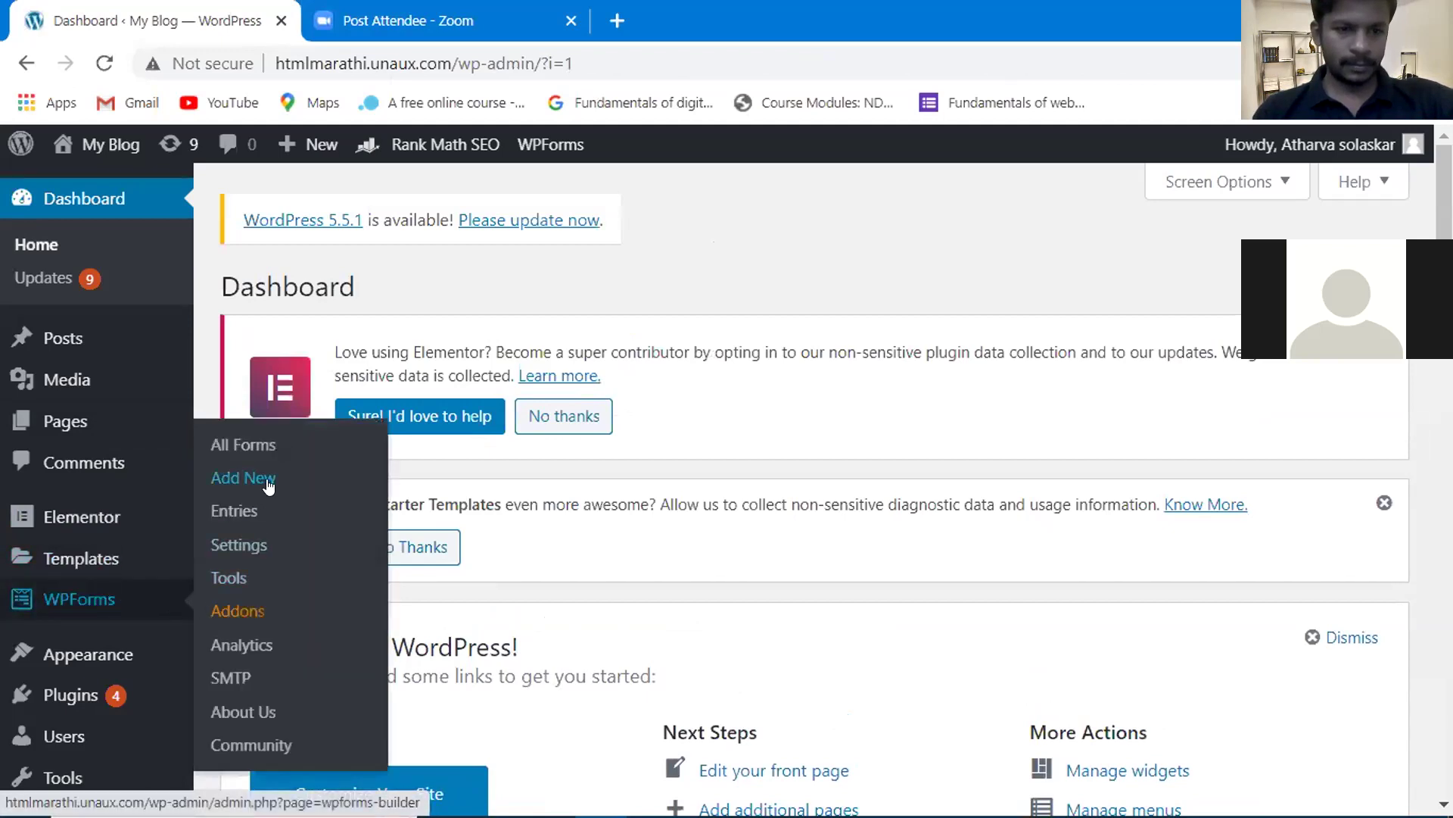
pyautogui.click(303, 450)
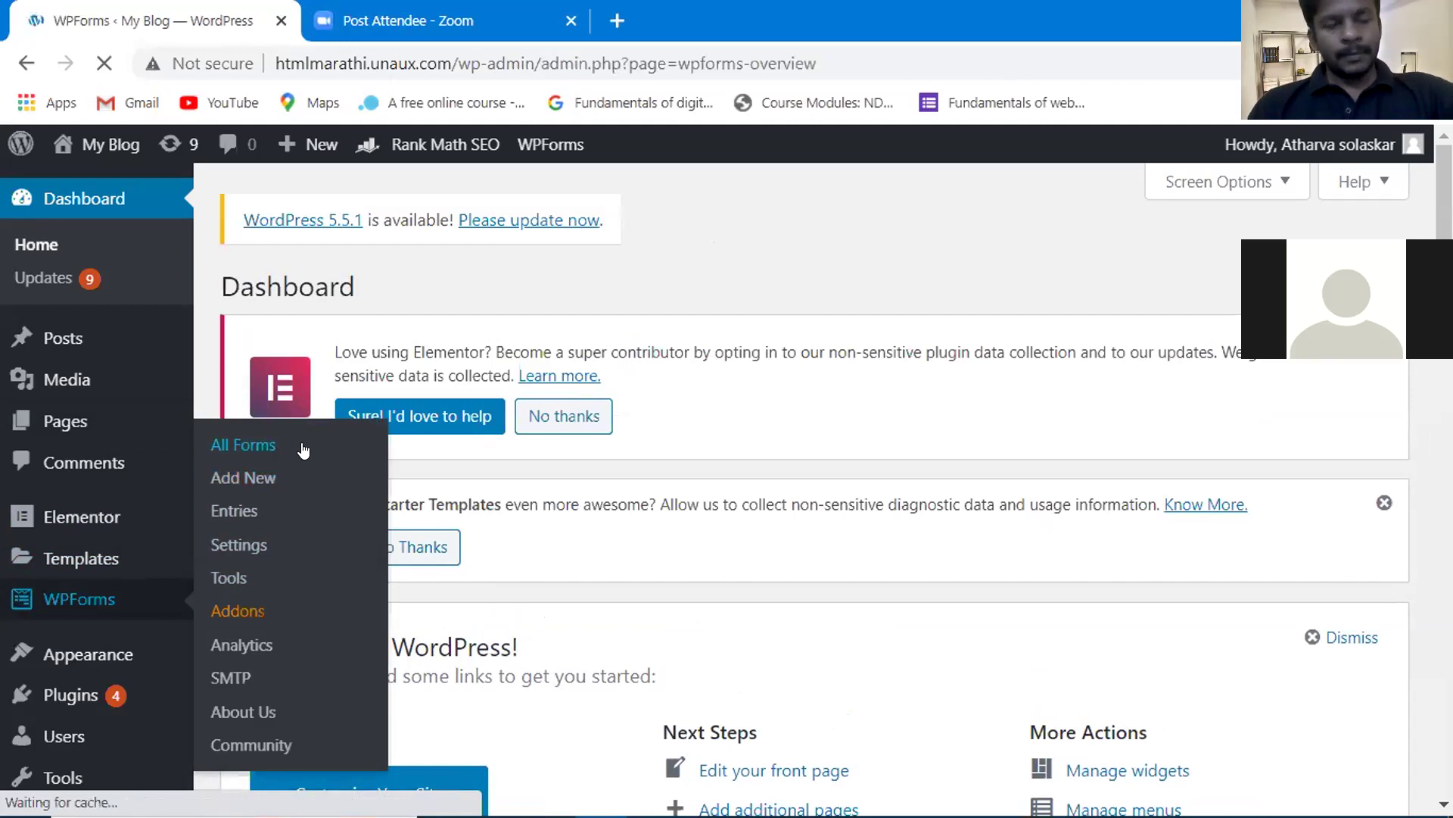
pyautogui.scroll(-2, 618, 507)
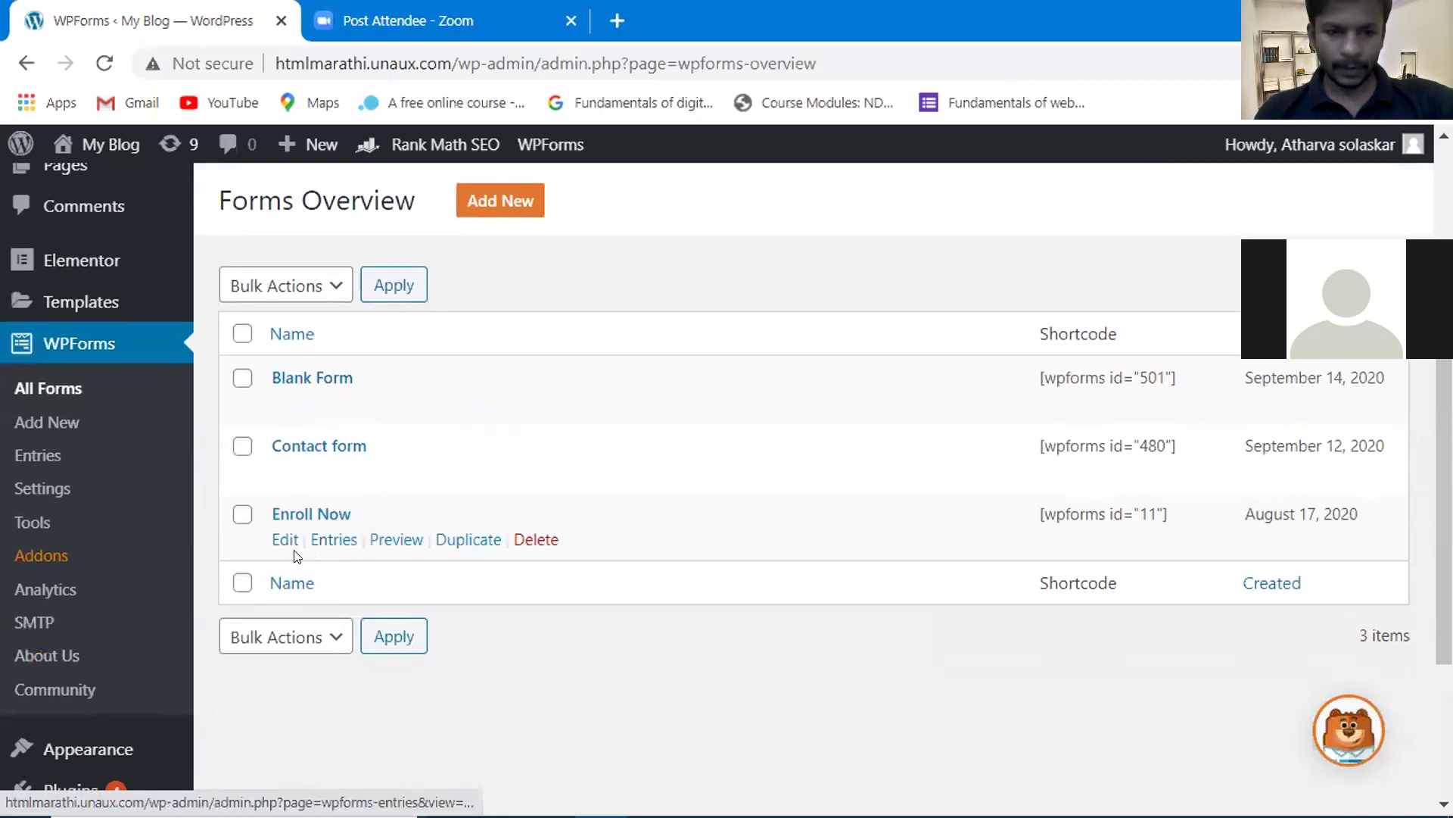
pyautogui.click(286, 541)
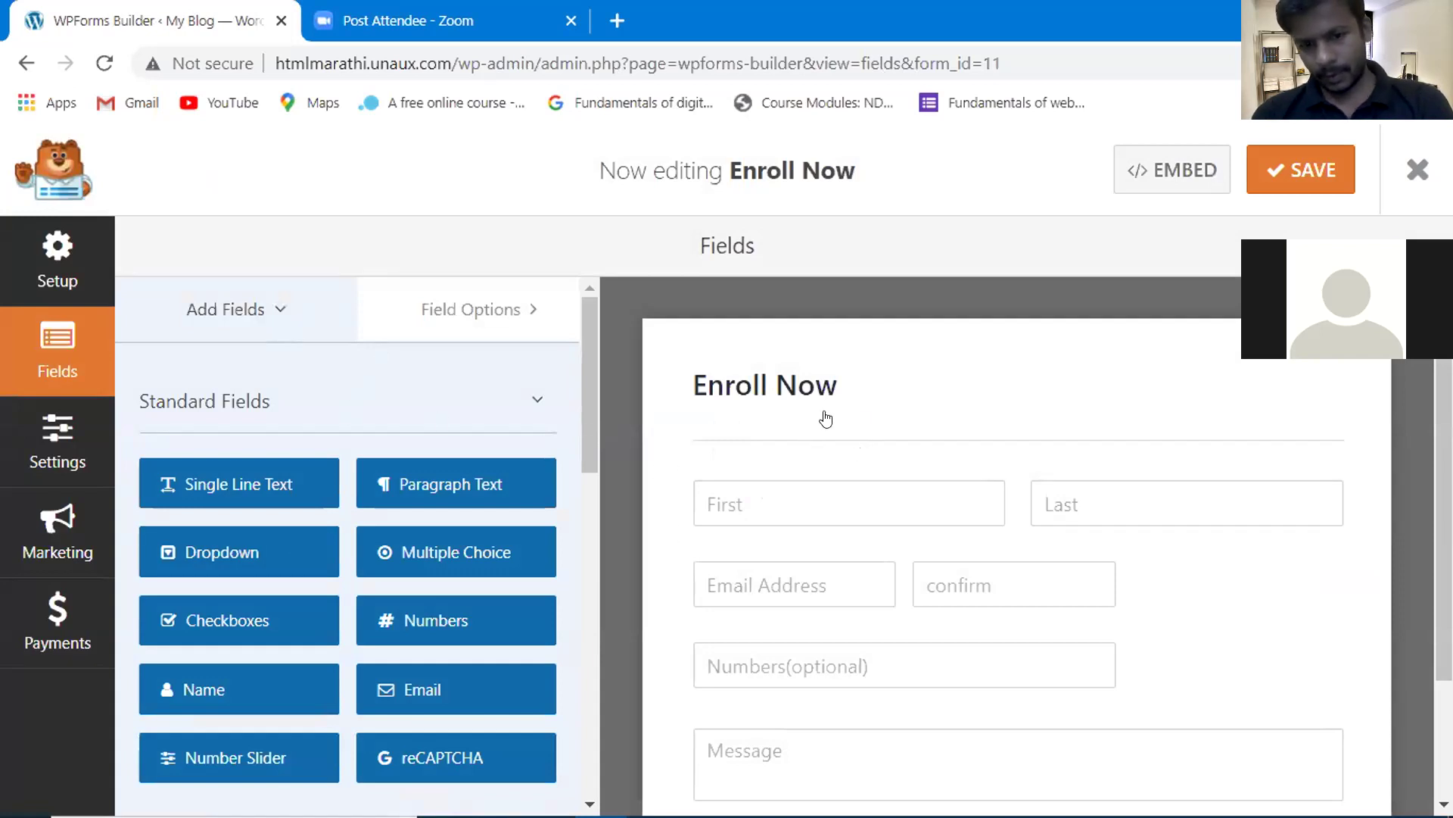
# - In the form Settings, review Confirmations and keep Message as the confirmation type
pyautogui.scroll(-2, 860, 413)
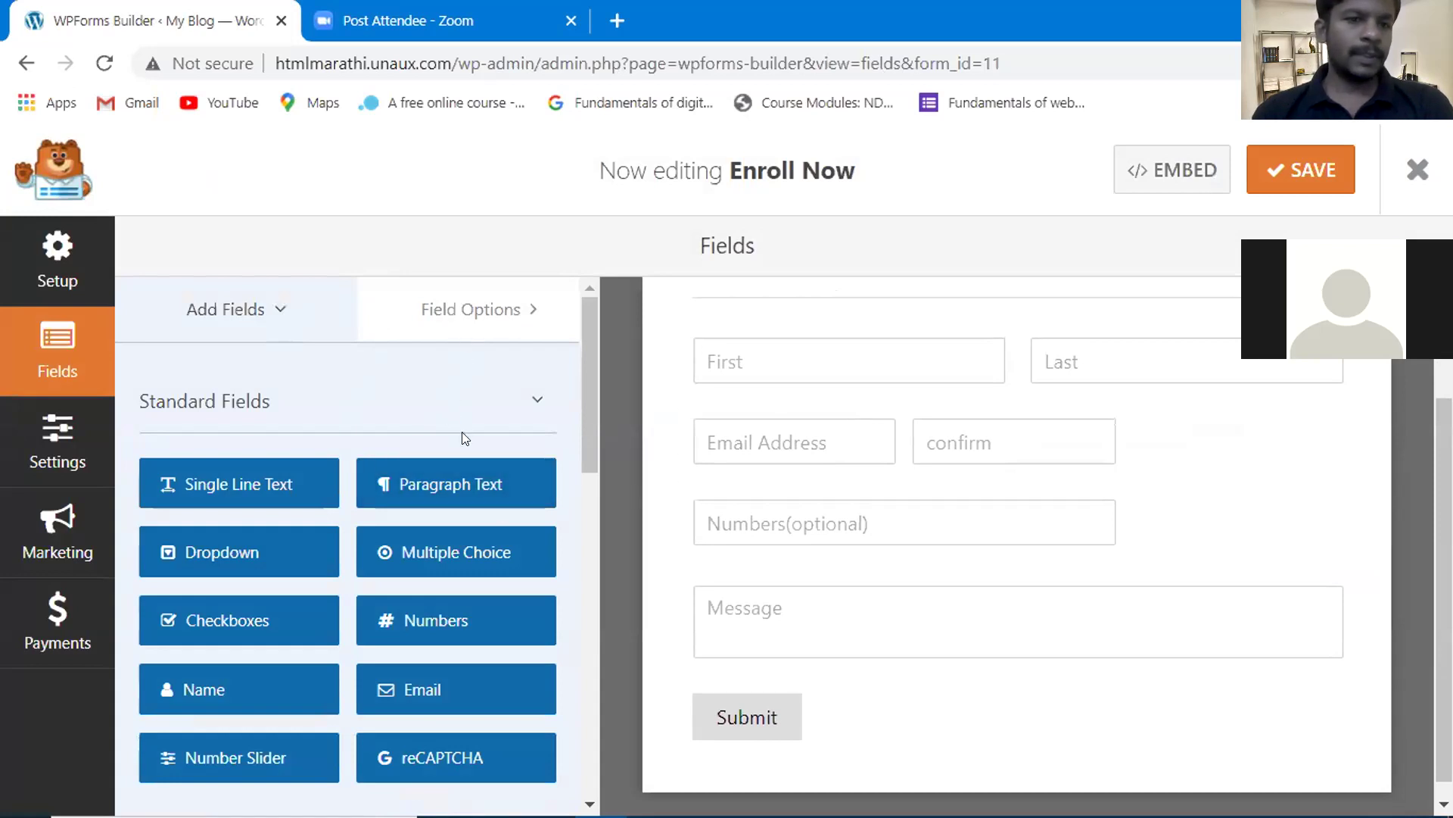
pyautogui.scroll(-1, 464, 437)
pyautogui.click(76, 443)
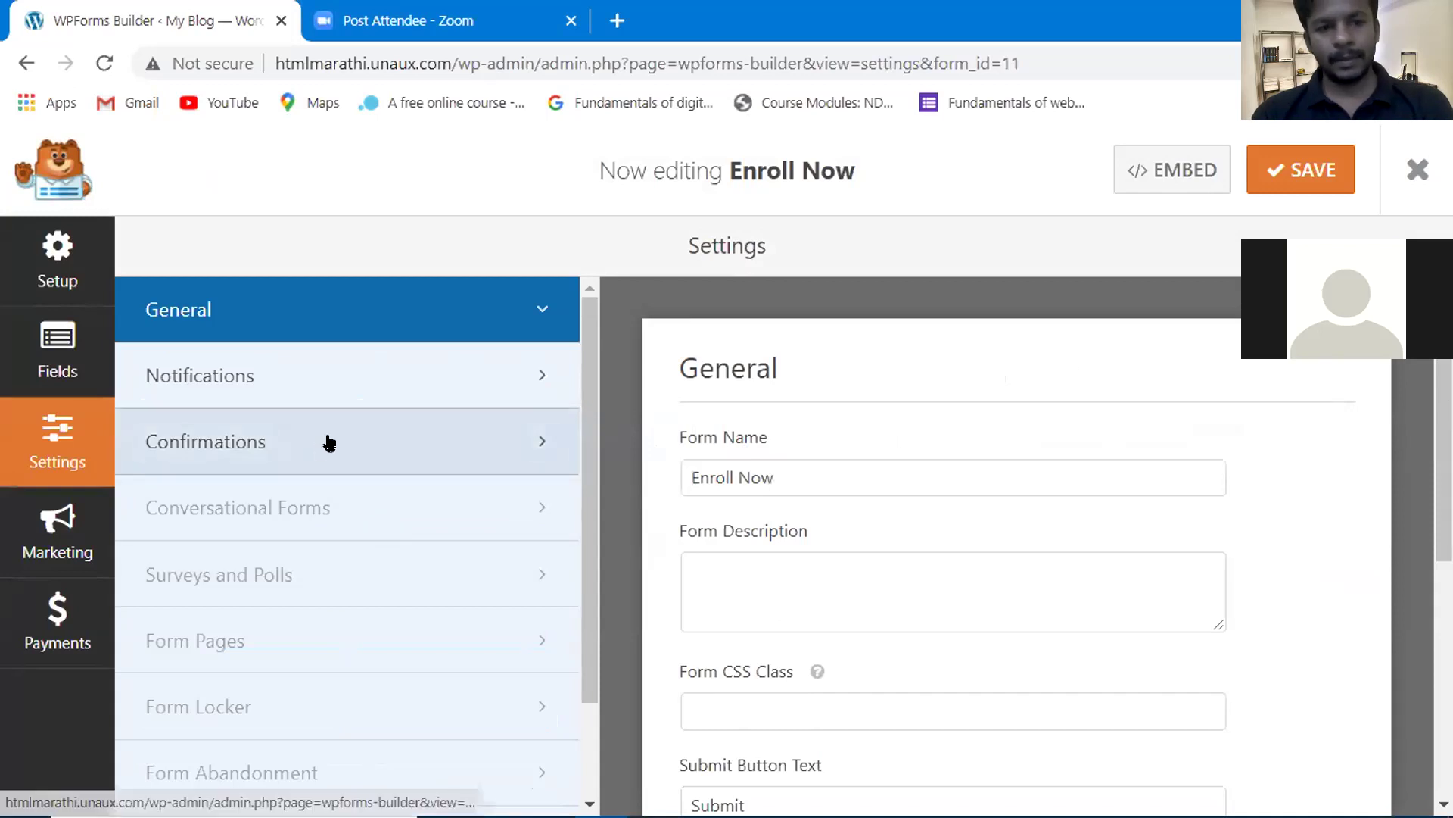
pyautogui.scroll(-5, 706, 586)
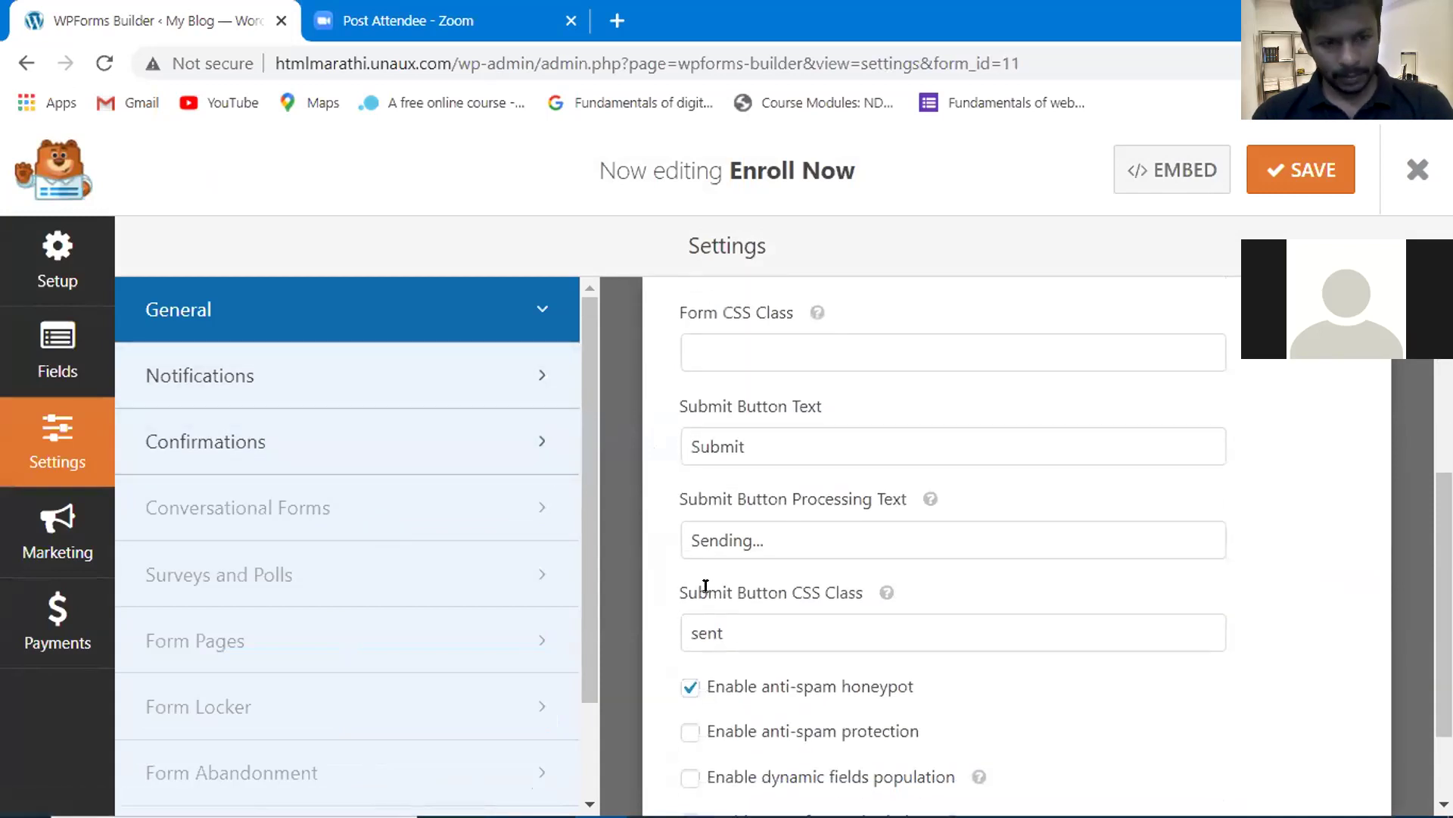
pyautogui.click(356, 429)
pyautogui.scroll(3, 879, 471)
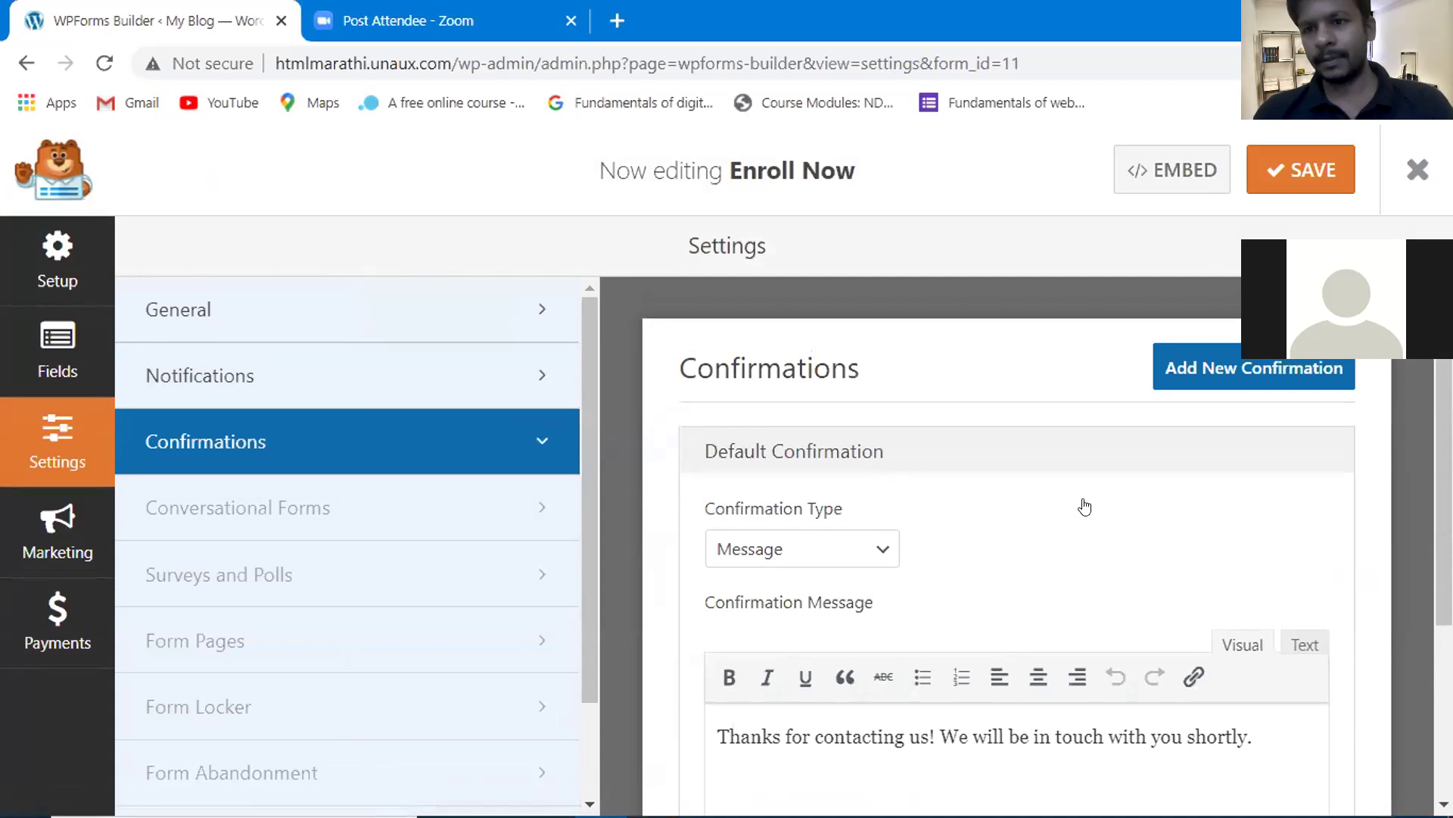
pyautogui.scroll(-2, 1084, 505)
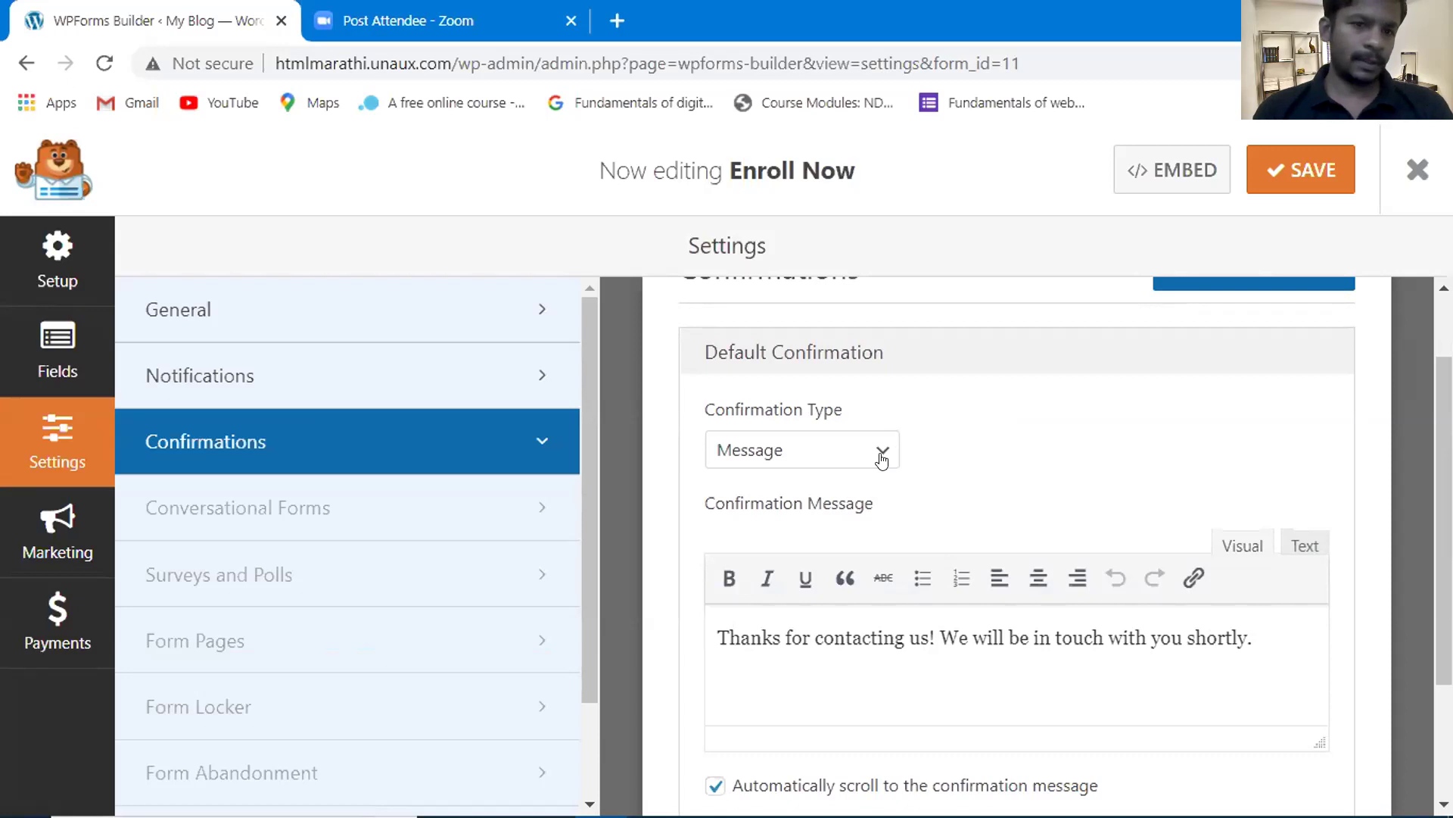
pyautogui.click(881, 452)
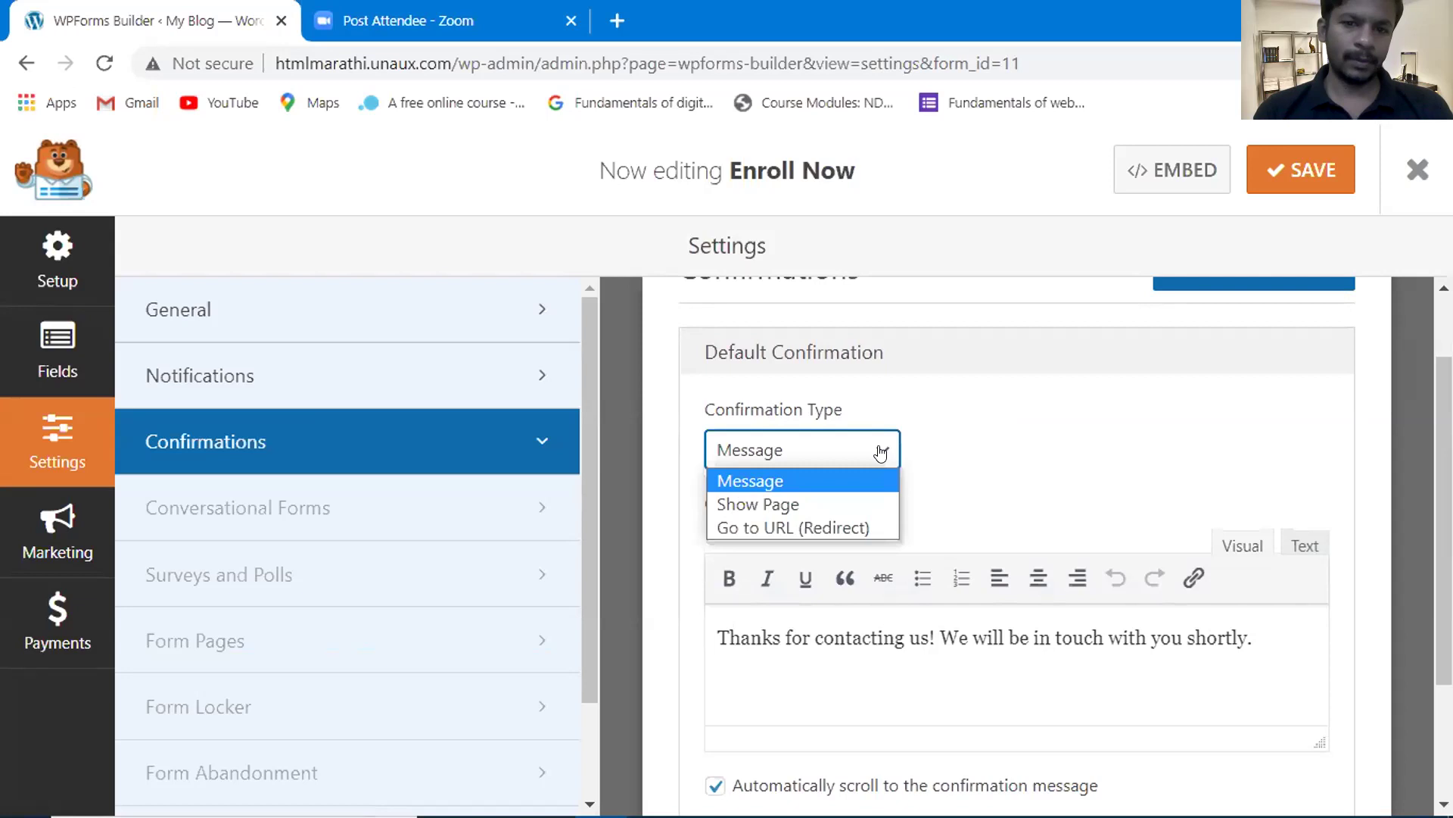
pyautogui.click(934, 441)
pyautogui.scroll(2, 937, 442)
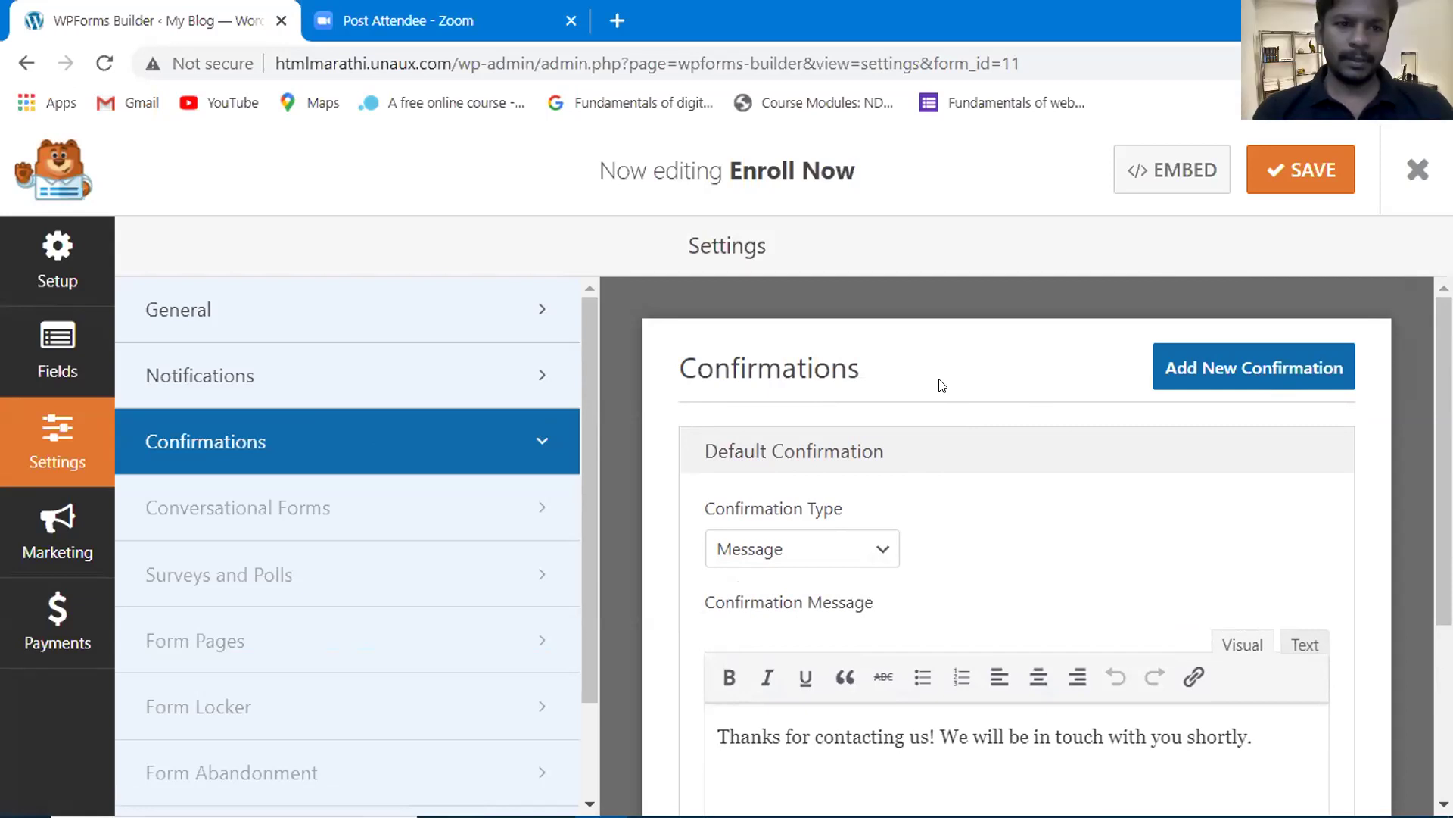
pyautogui.scroll(-2, 942, 385)
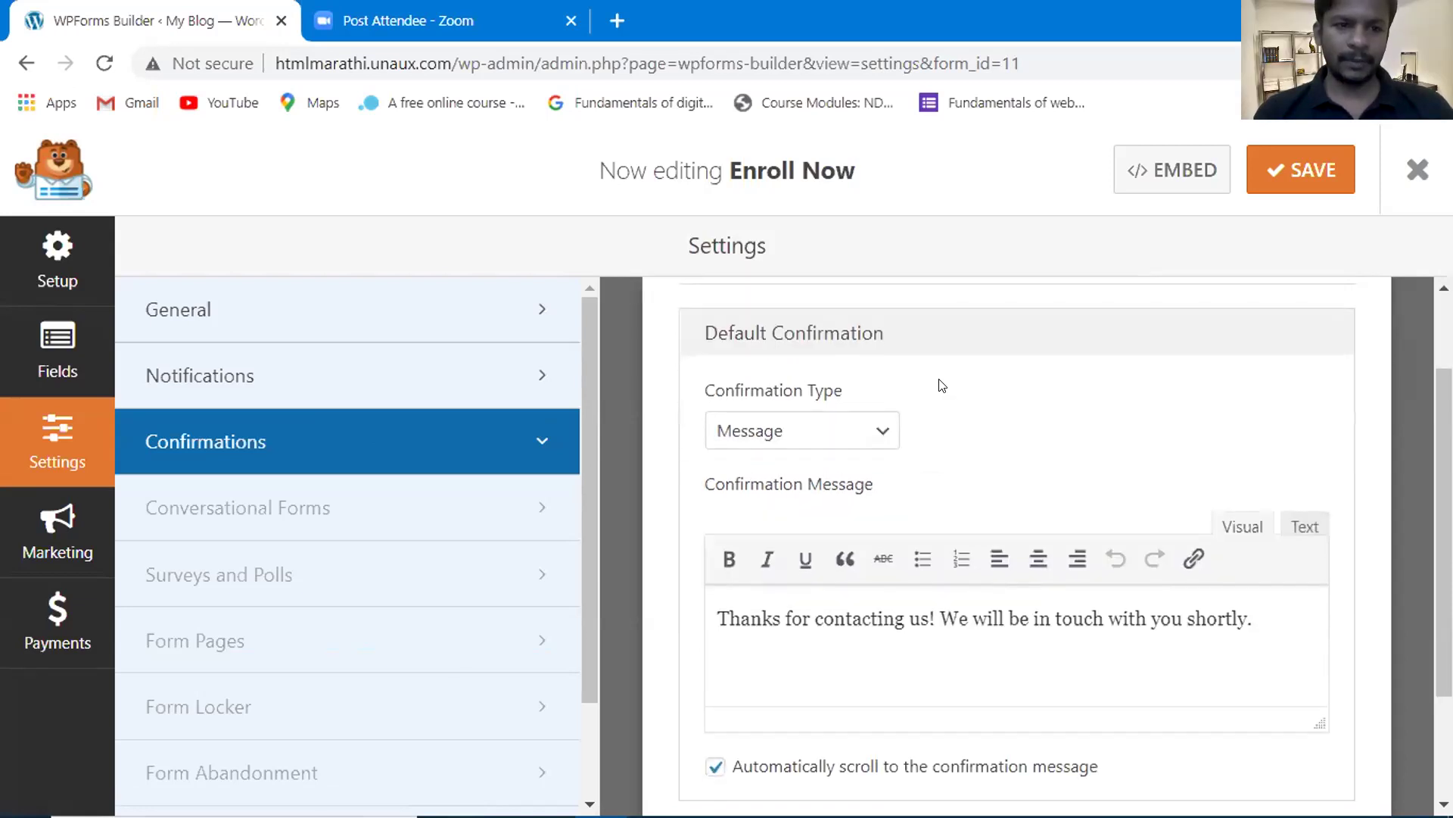
pyautogui.scroll(1, 942, 385)
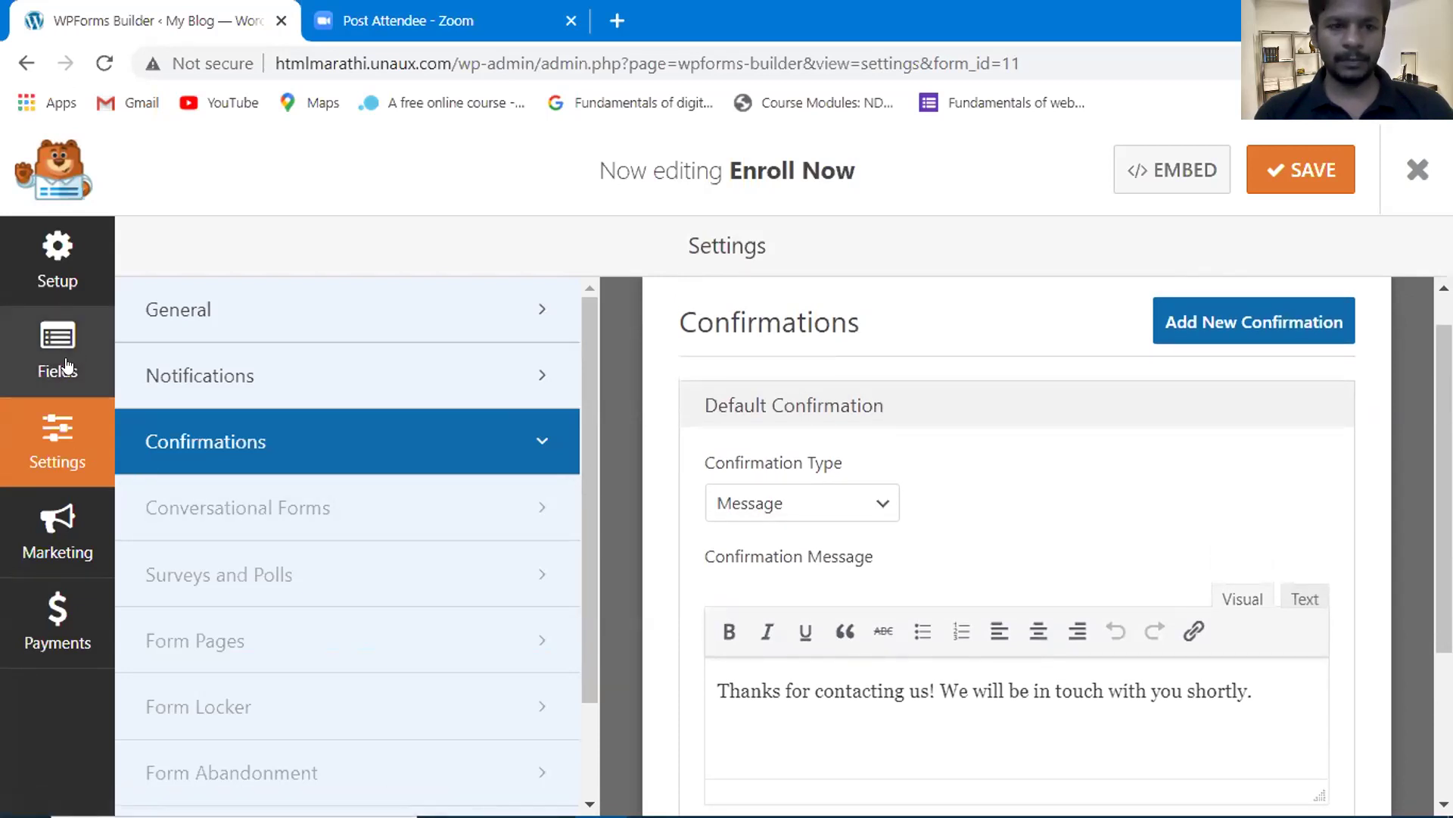
# - Browse the General settings, then move on to the Notifications settings
pyautogui.click(262, 290)
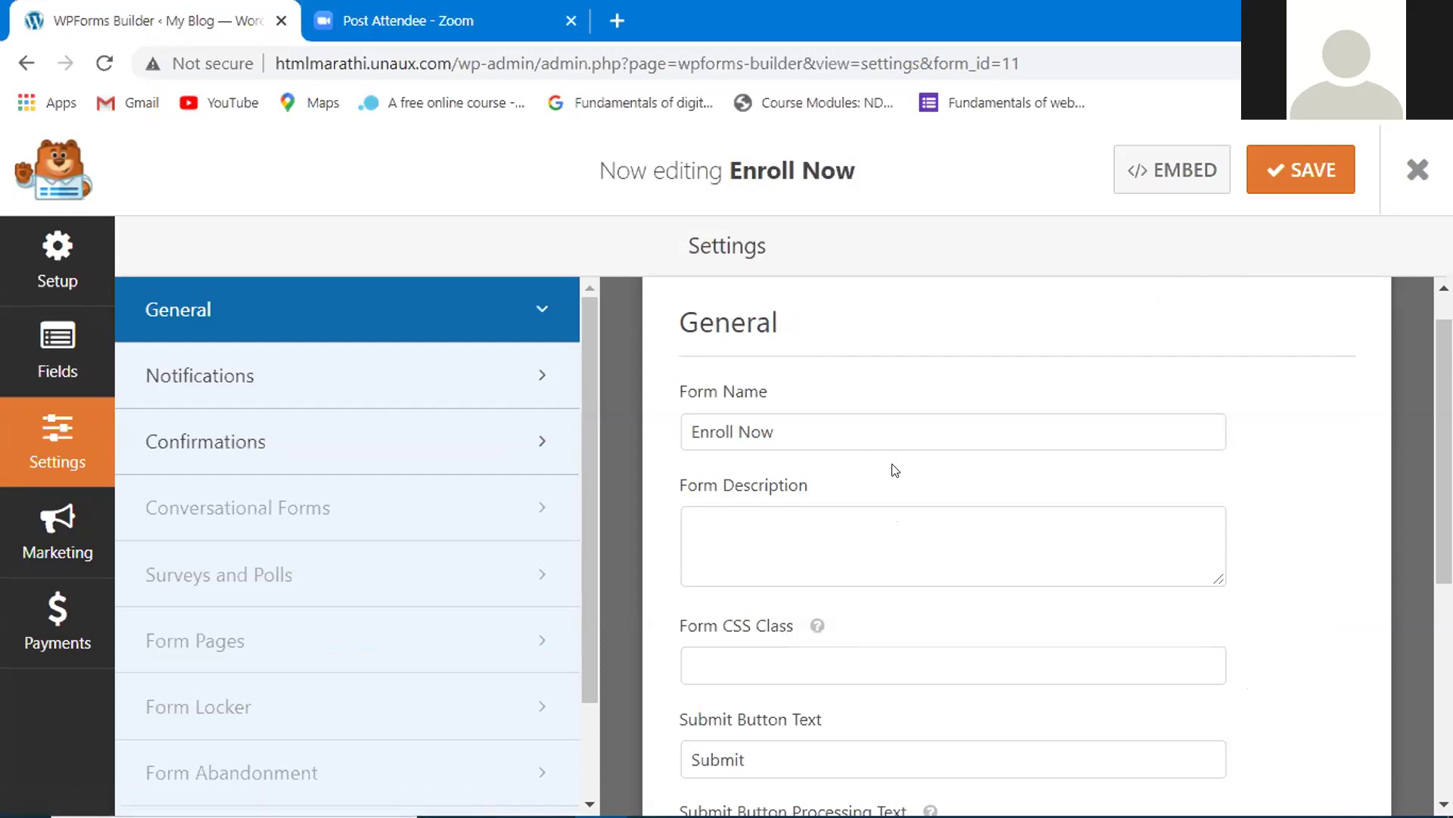
pyautogui.scroll(-3, 894, 470)
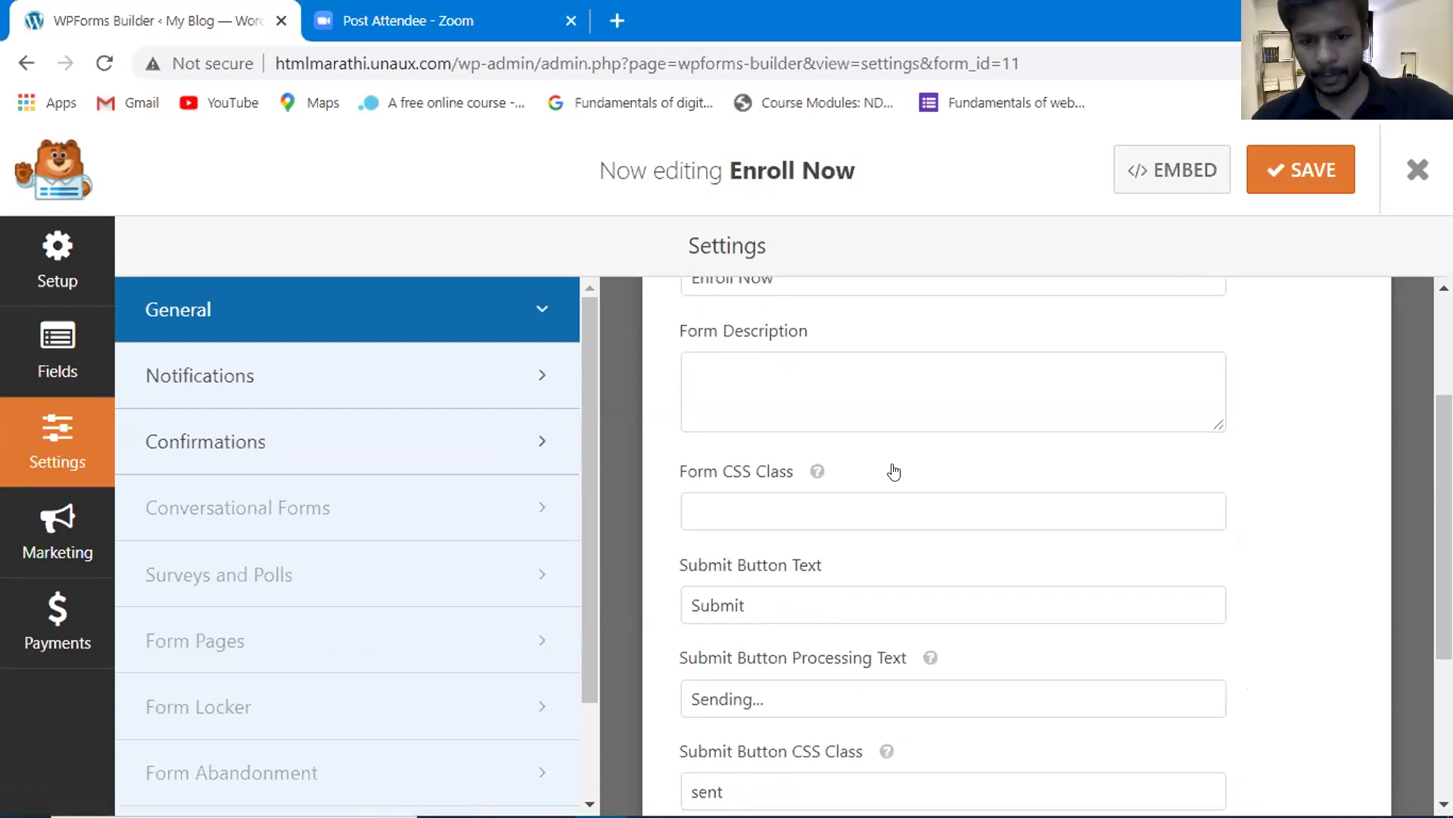
pyautogui.scroll(-1, 894, 471)
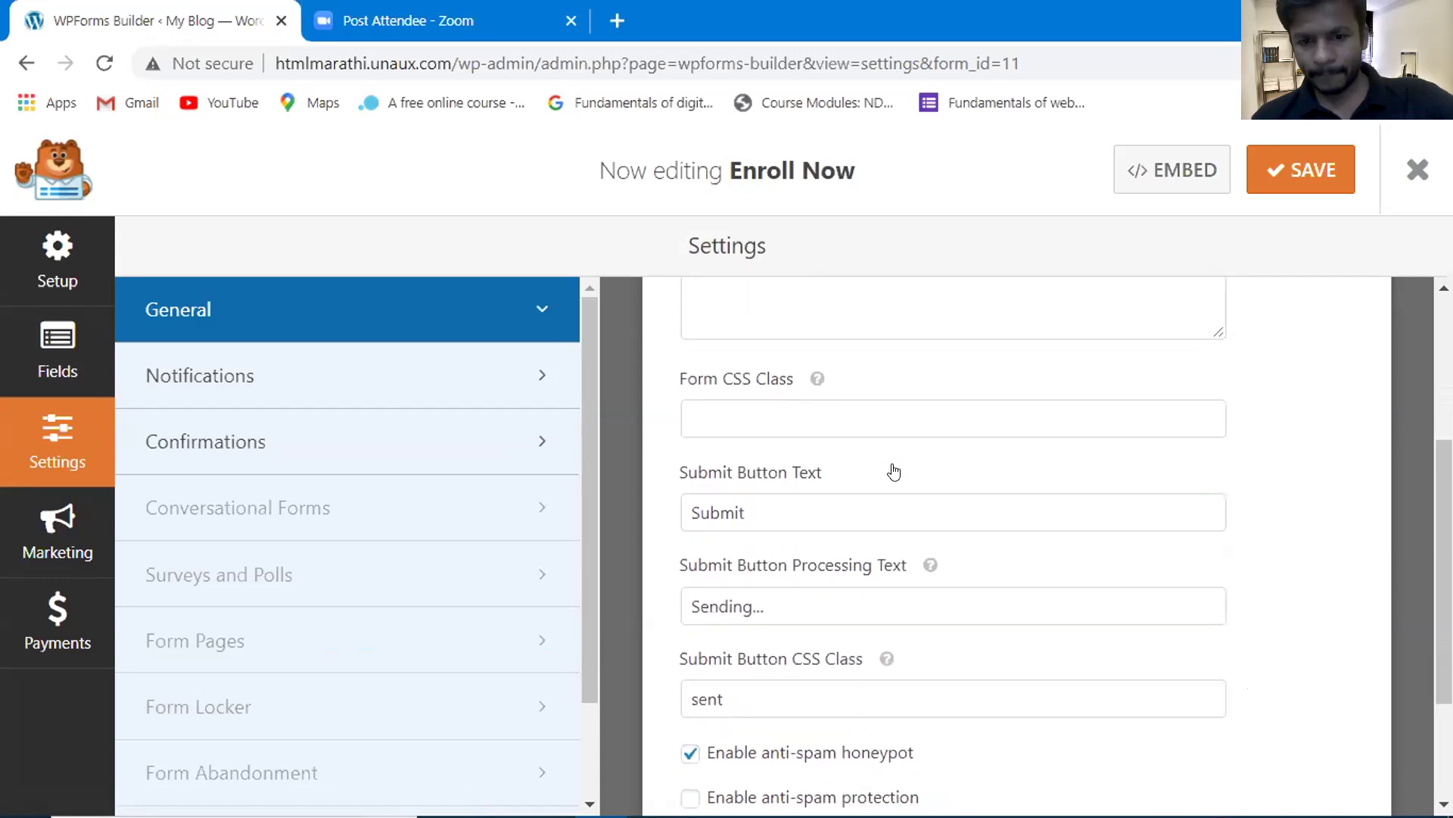
pyautogui.scroll(-2, 894, 471)
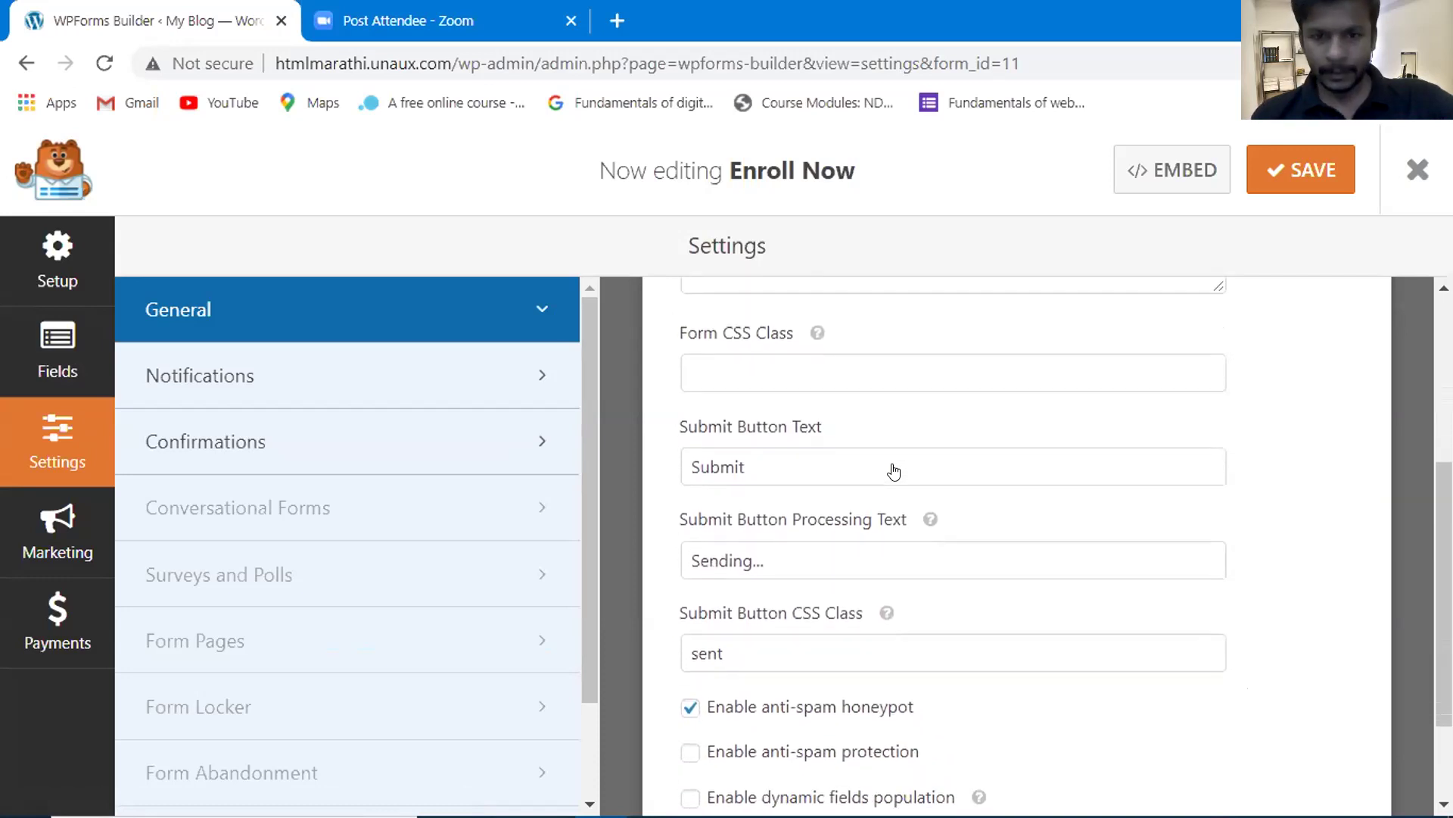
pyautogui.scroll(-1, 894, 470)
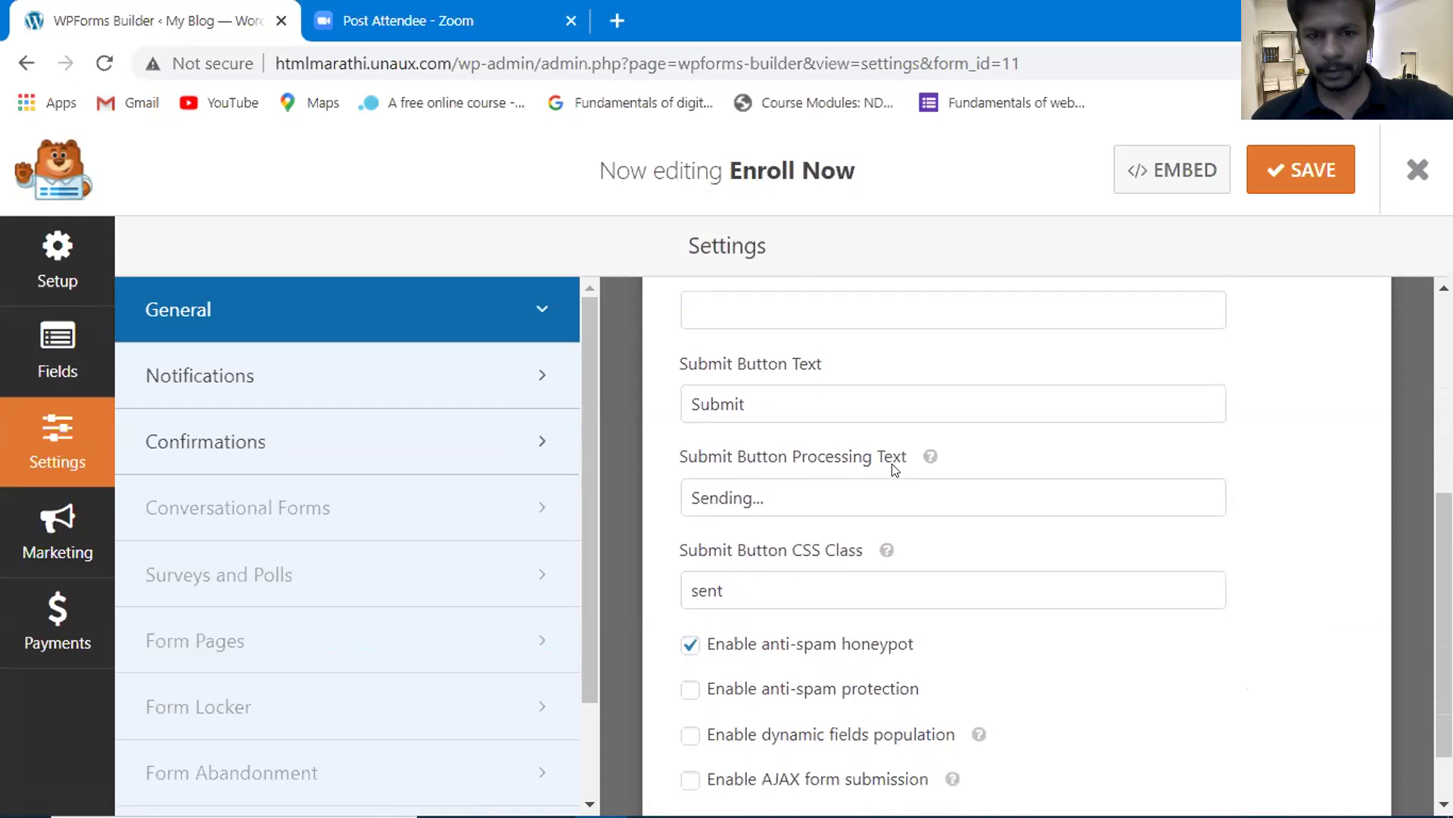
pyautogui.scroll(-1, 894, 470)
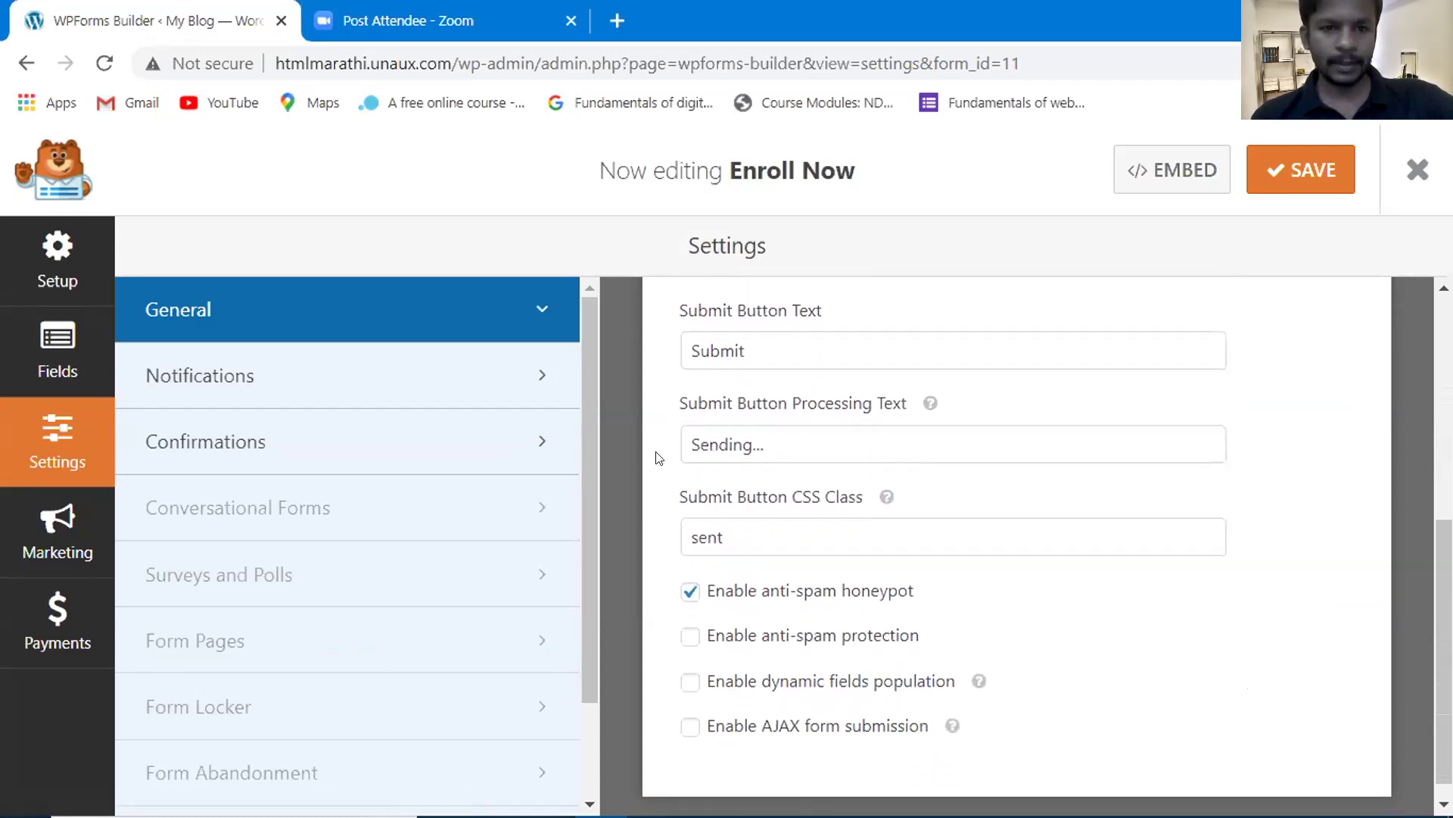
pyautogui.click(292, 383)
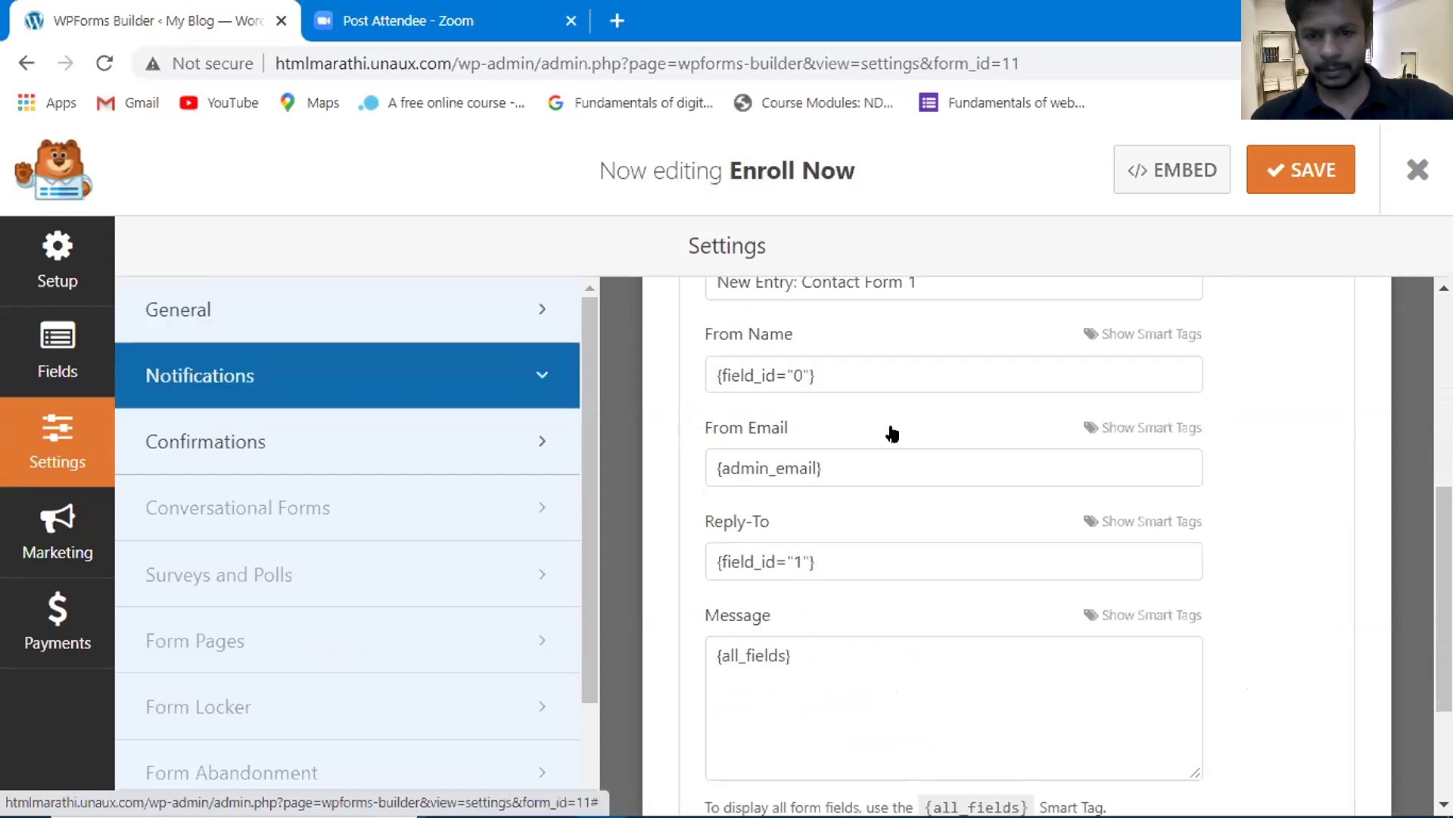
# - Set the notification's Send To address to {admin_email}, save the form, and open a new tab
pyautogui.scroll(2, 901, 435)
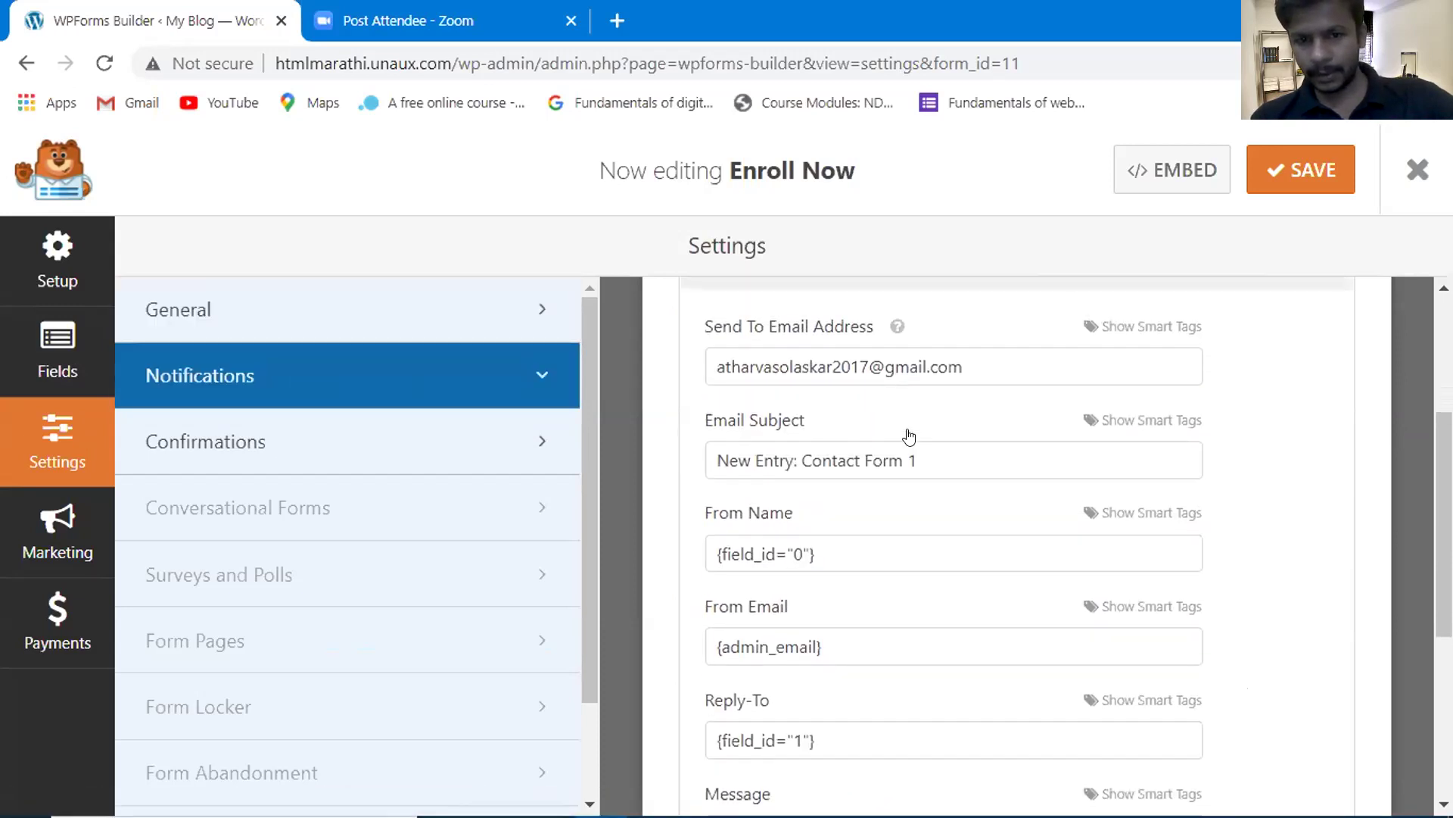
pyautogui.scroll(1, 909, 437)
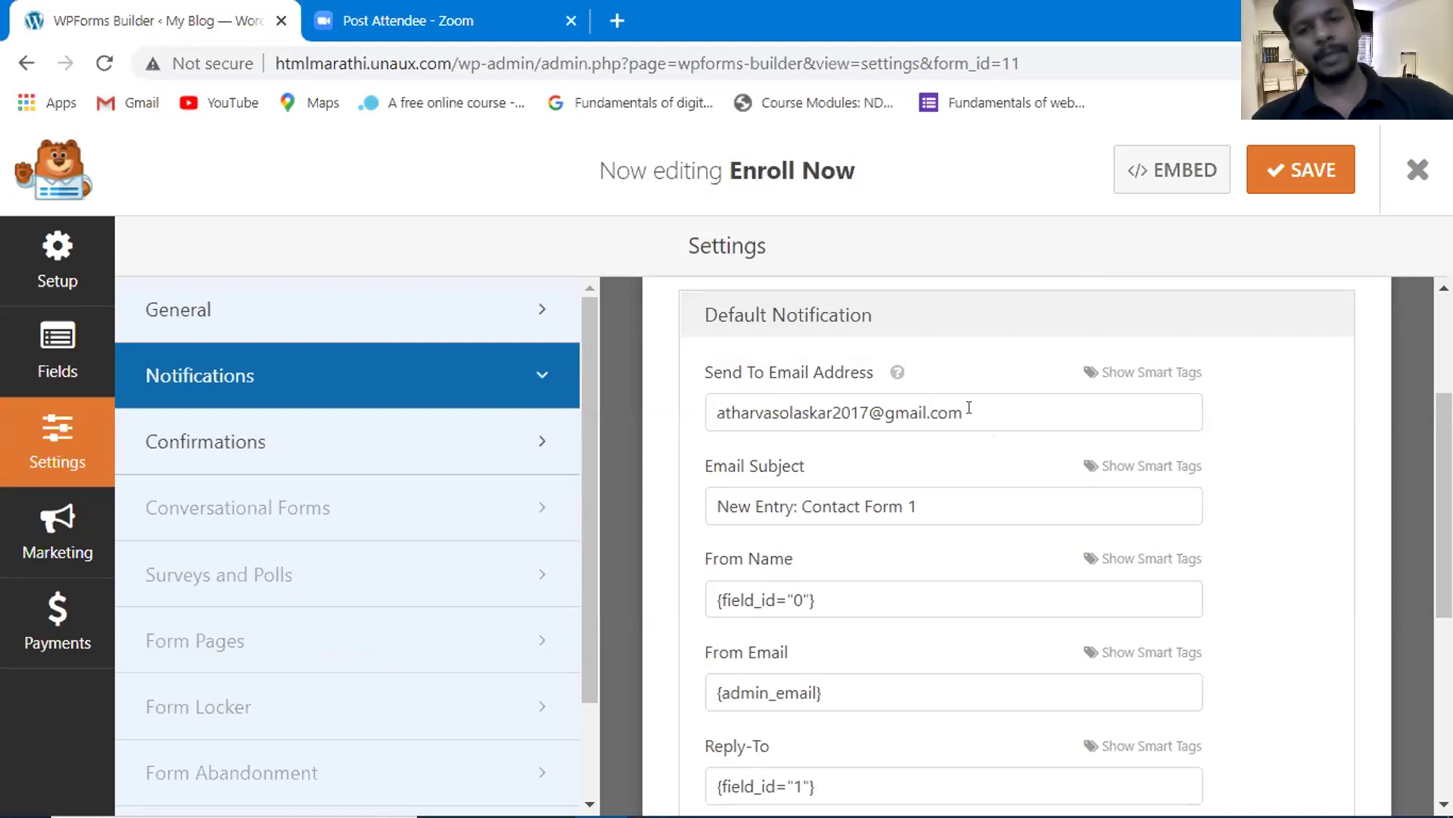
pyautogui.moveTo(968, 410); pyautogui.dragTo(710, 409)
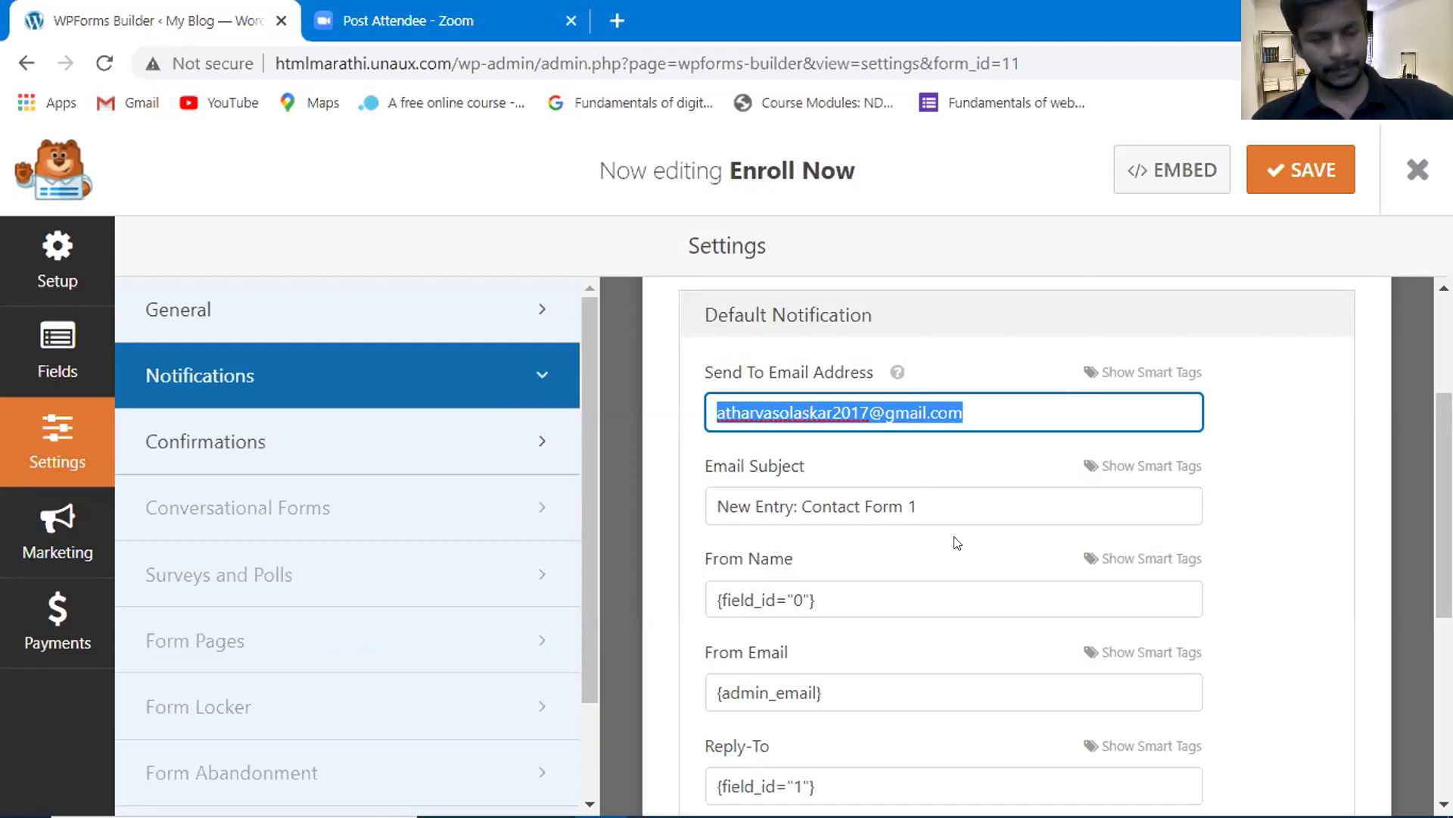
pyautogui.write('{')
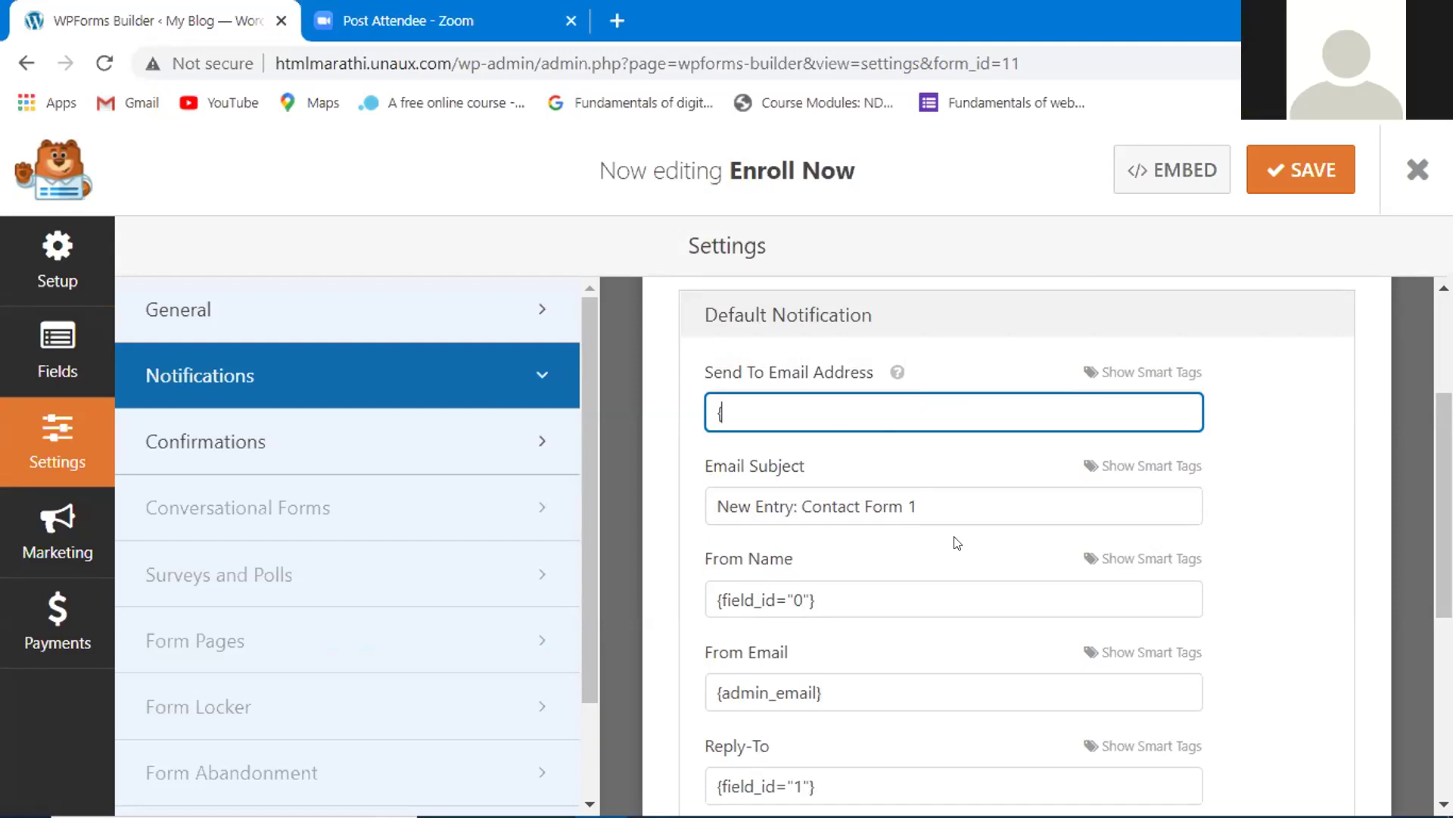
pyautogui.write('admin_email')
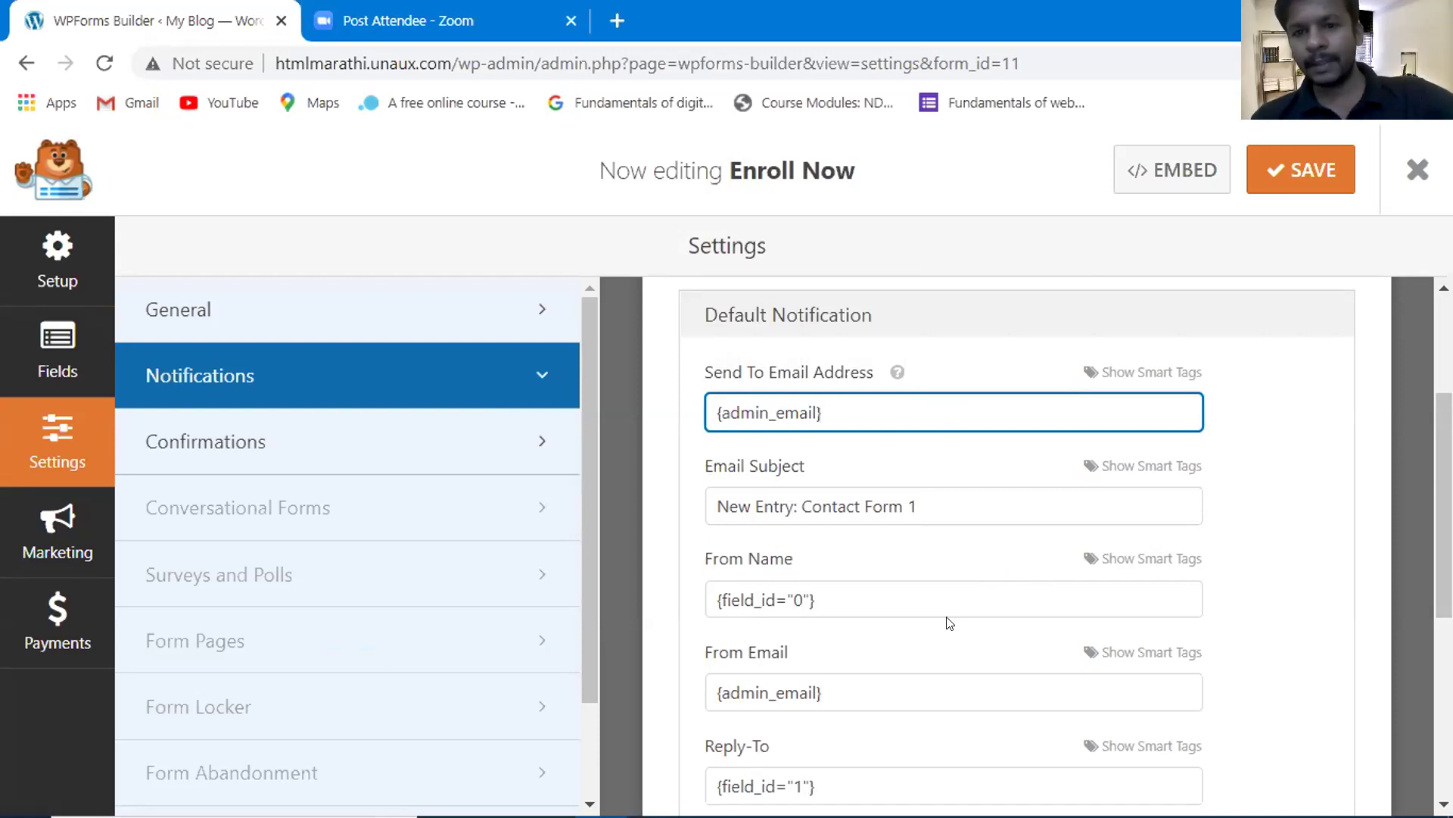
pyautogui.click(1308, 178)
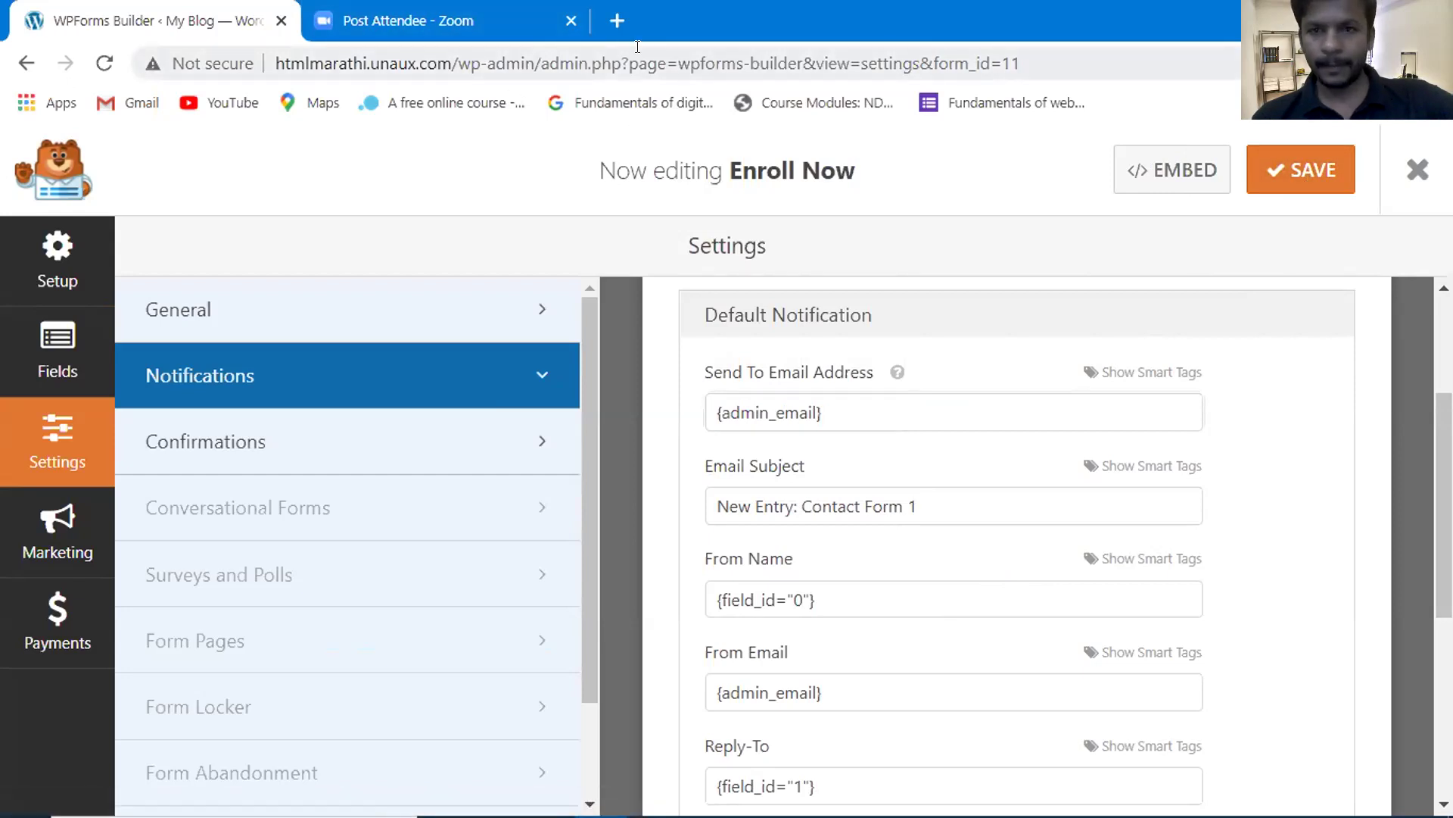
pyautogui.click(617, 25)
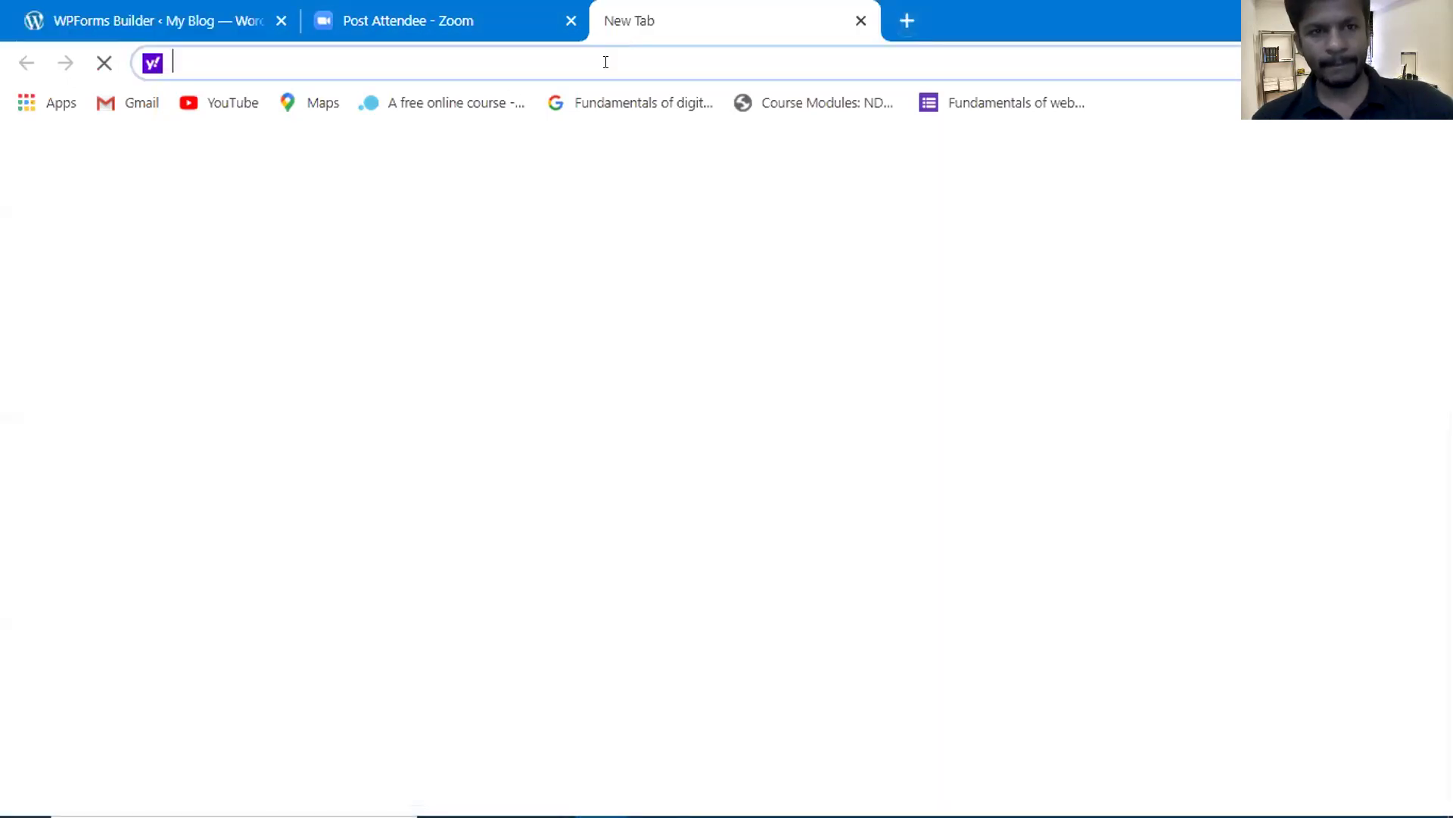
# - Load the htmlmarathi.unaux.com homepage and scroll down to the registration form
pyautogui.write('htmlmarathi.unaux.com')
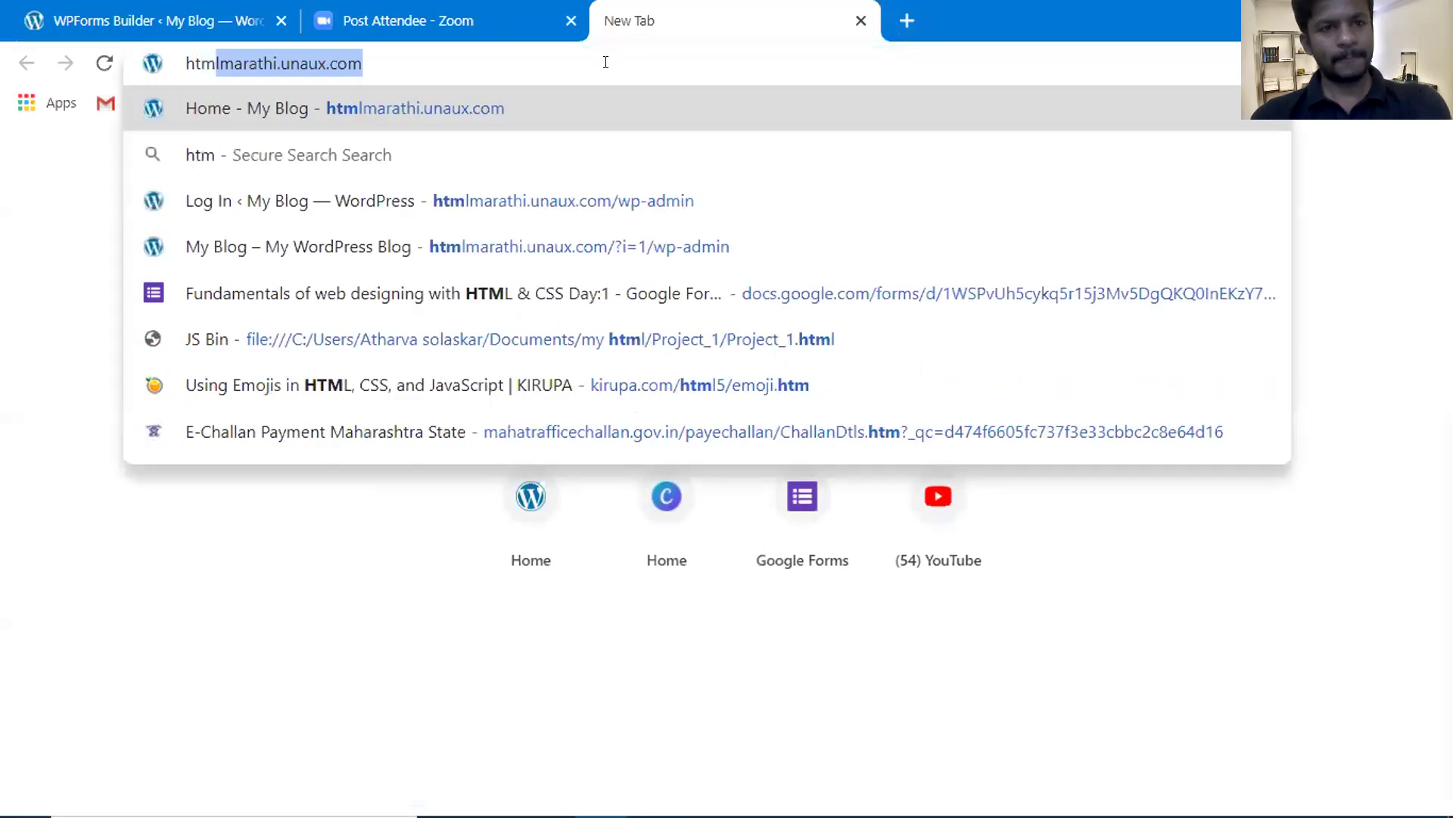
pyautogui.click(463, 103)
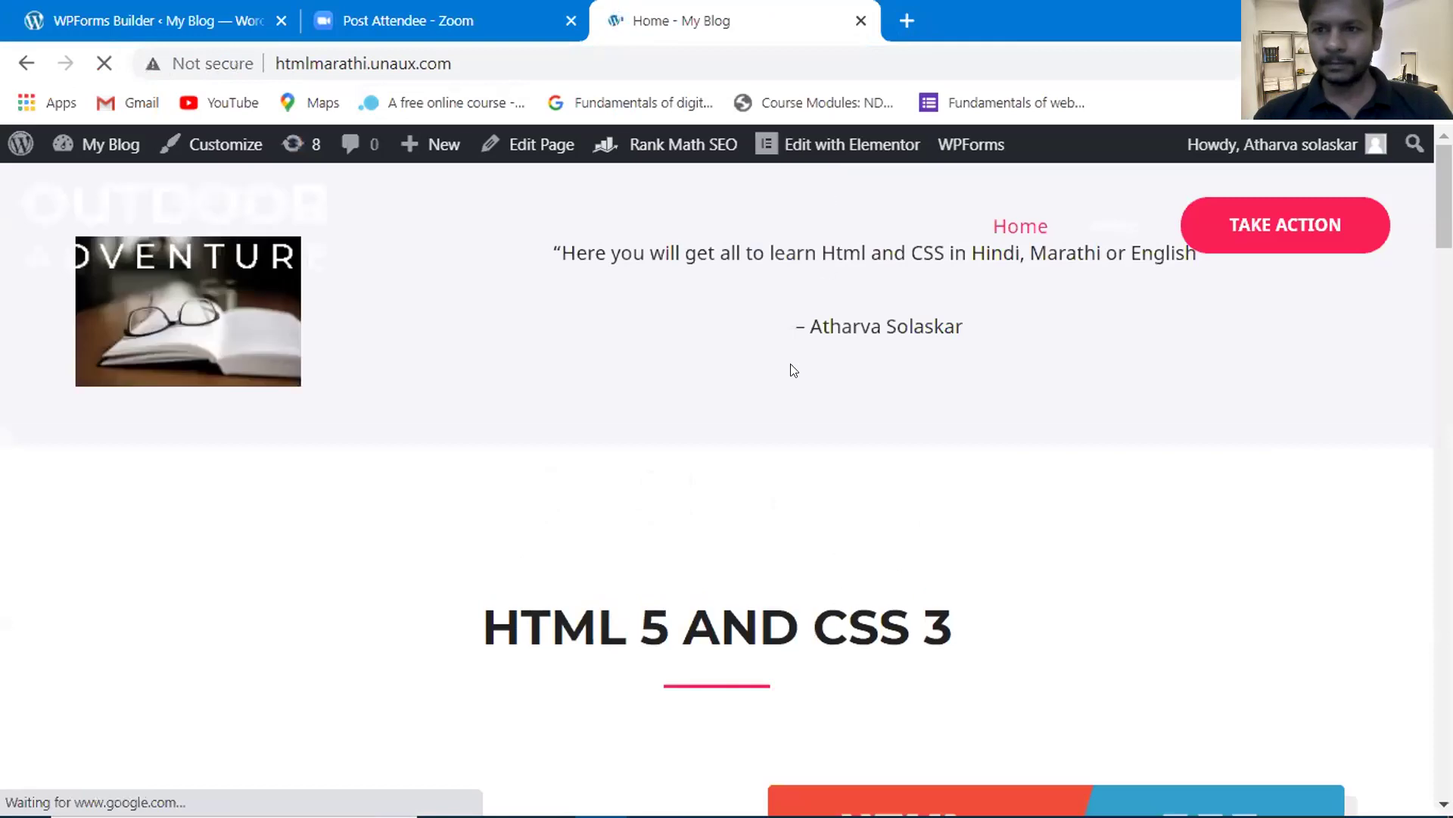
pyautogui.scroll(-12, 767, 394)
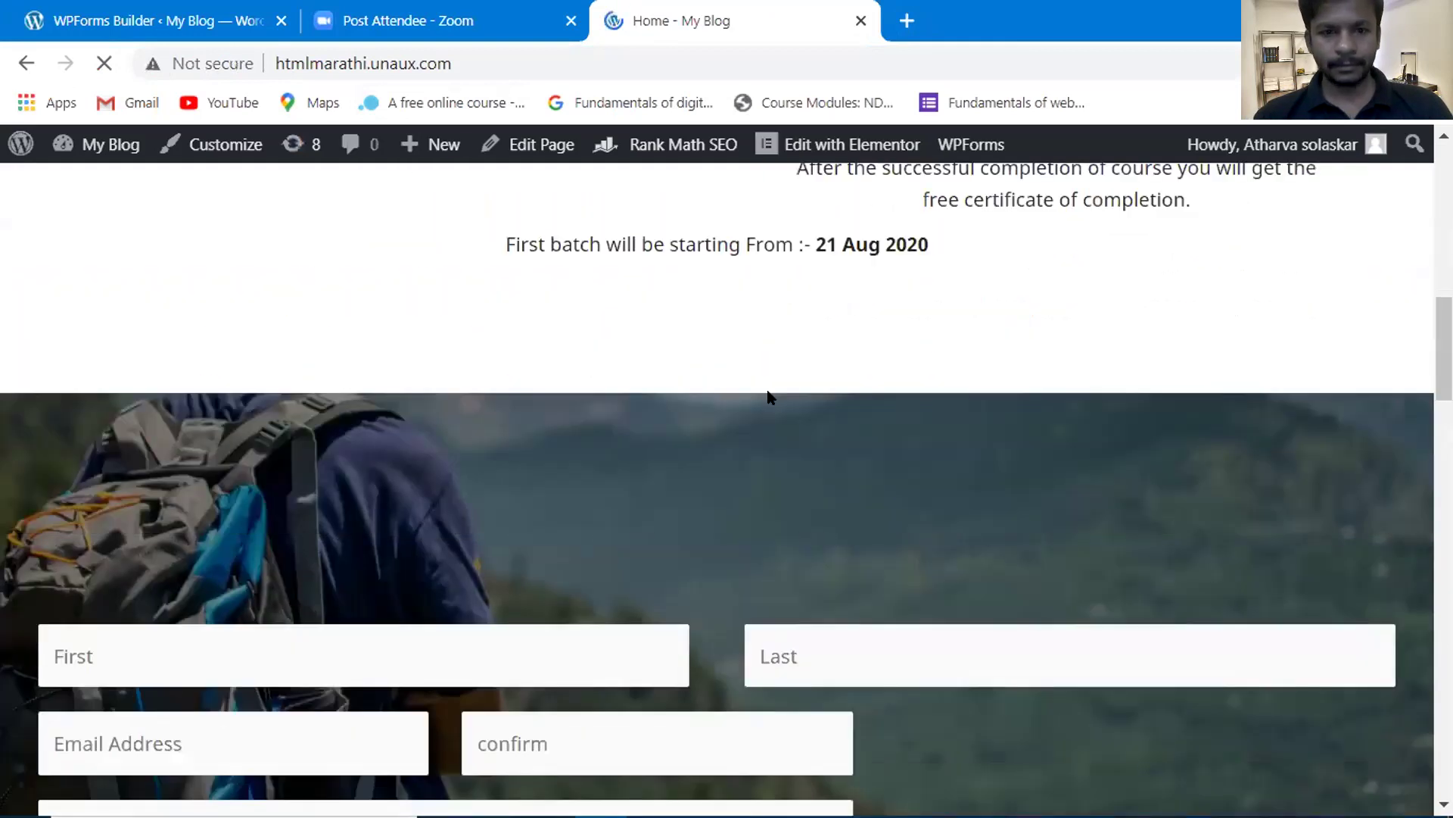
pyautogui.scroll(-4, 767, 395)
# - Fill in the first and last name and the saved email in both email fields
pyautogui.click(407, 357)
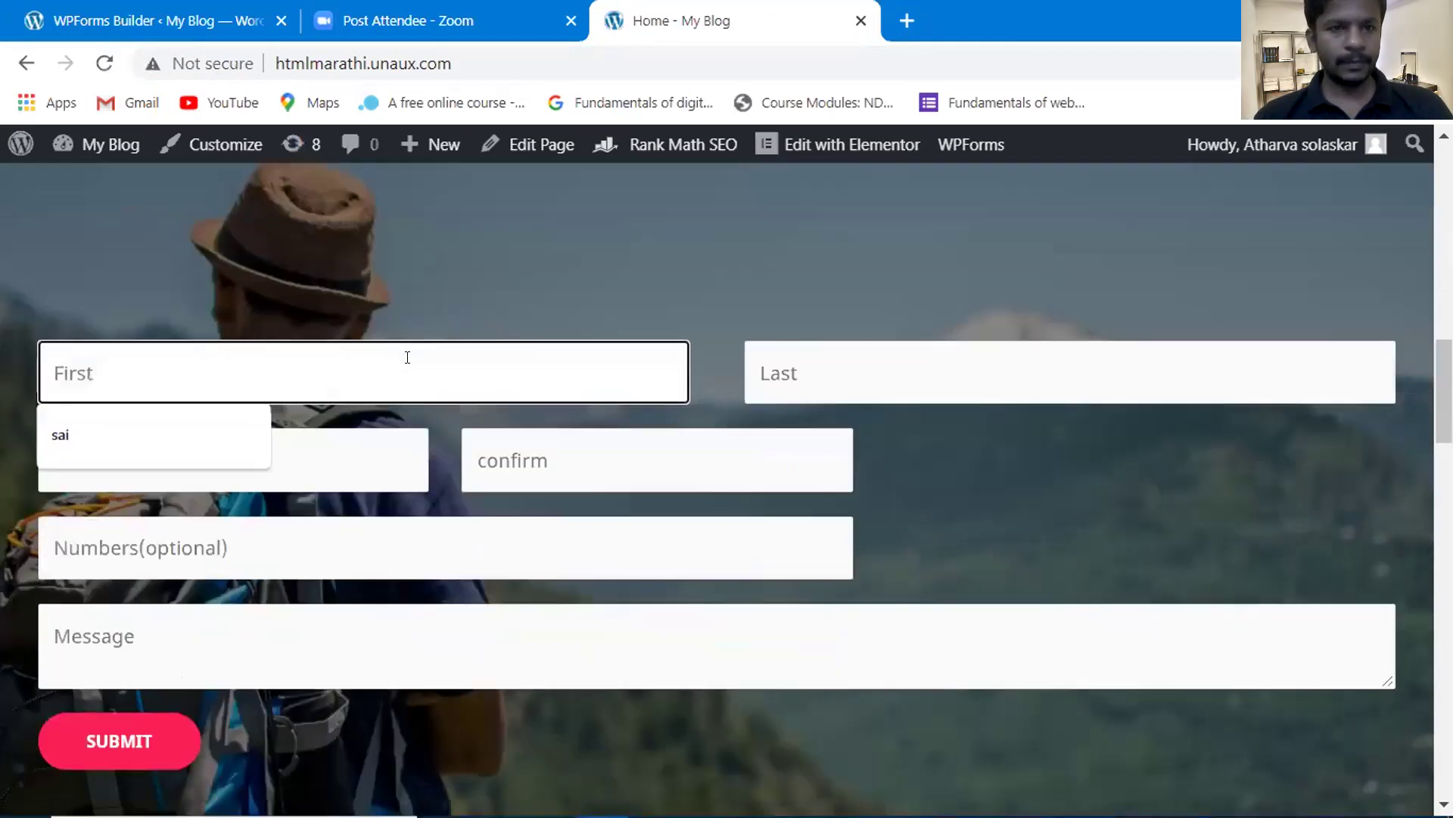
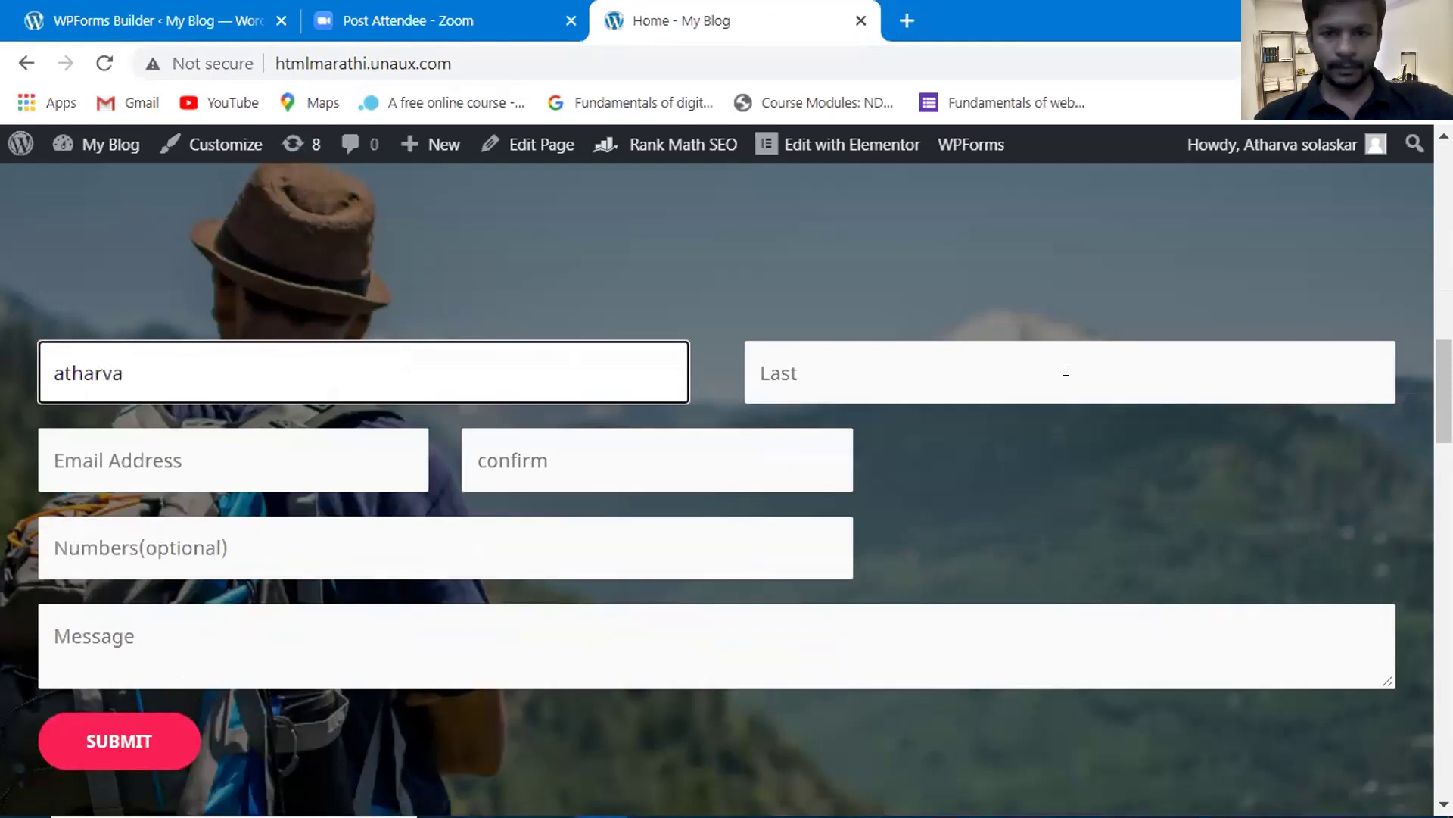
pyautogui.click(1036, 367)
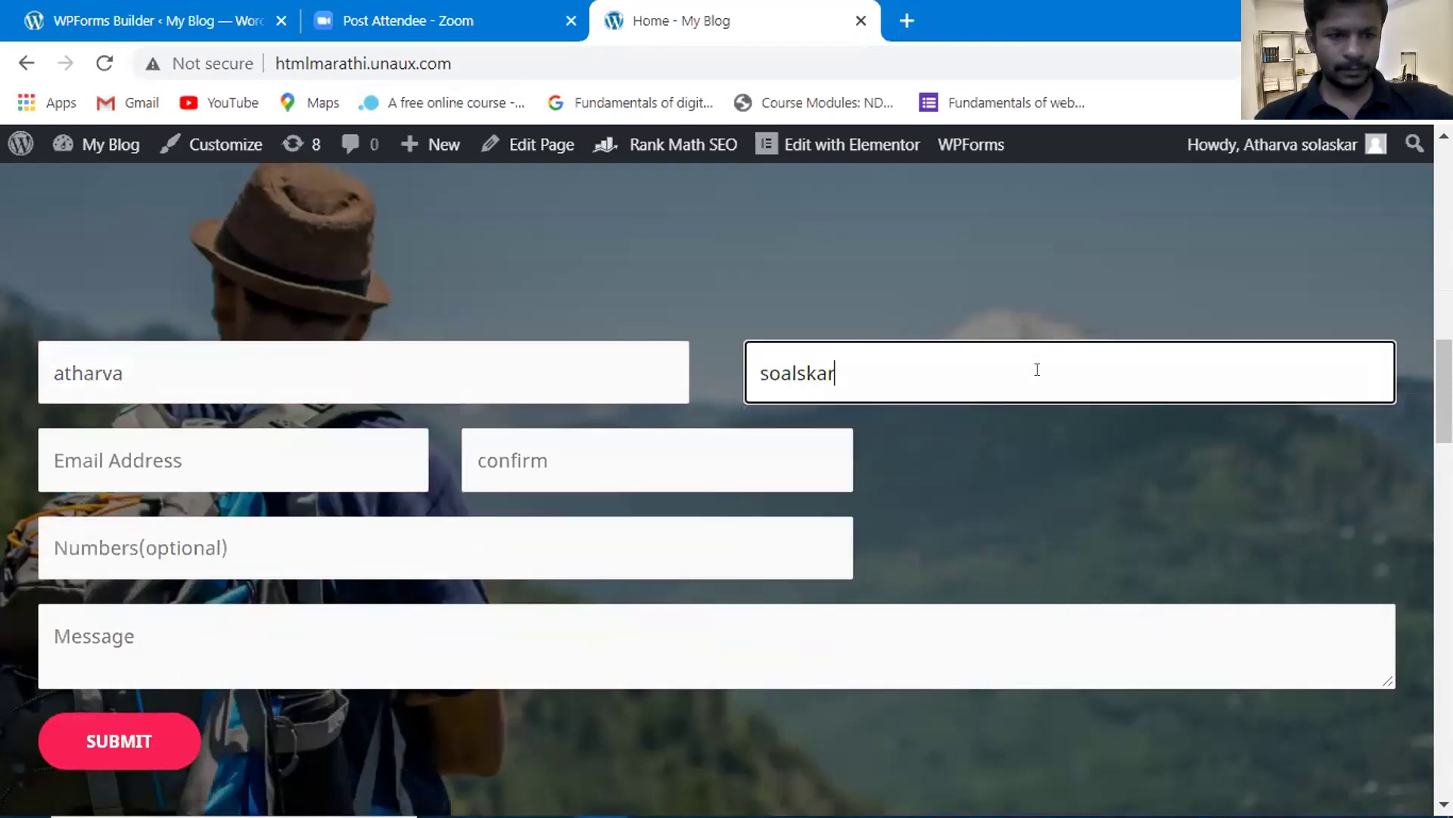
pyautogui.click(252, 454)
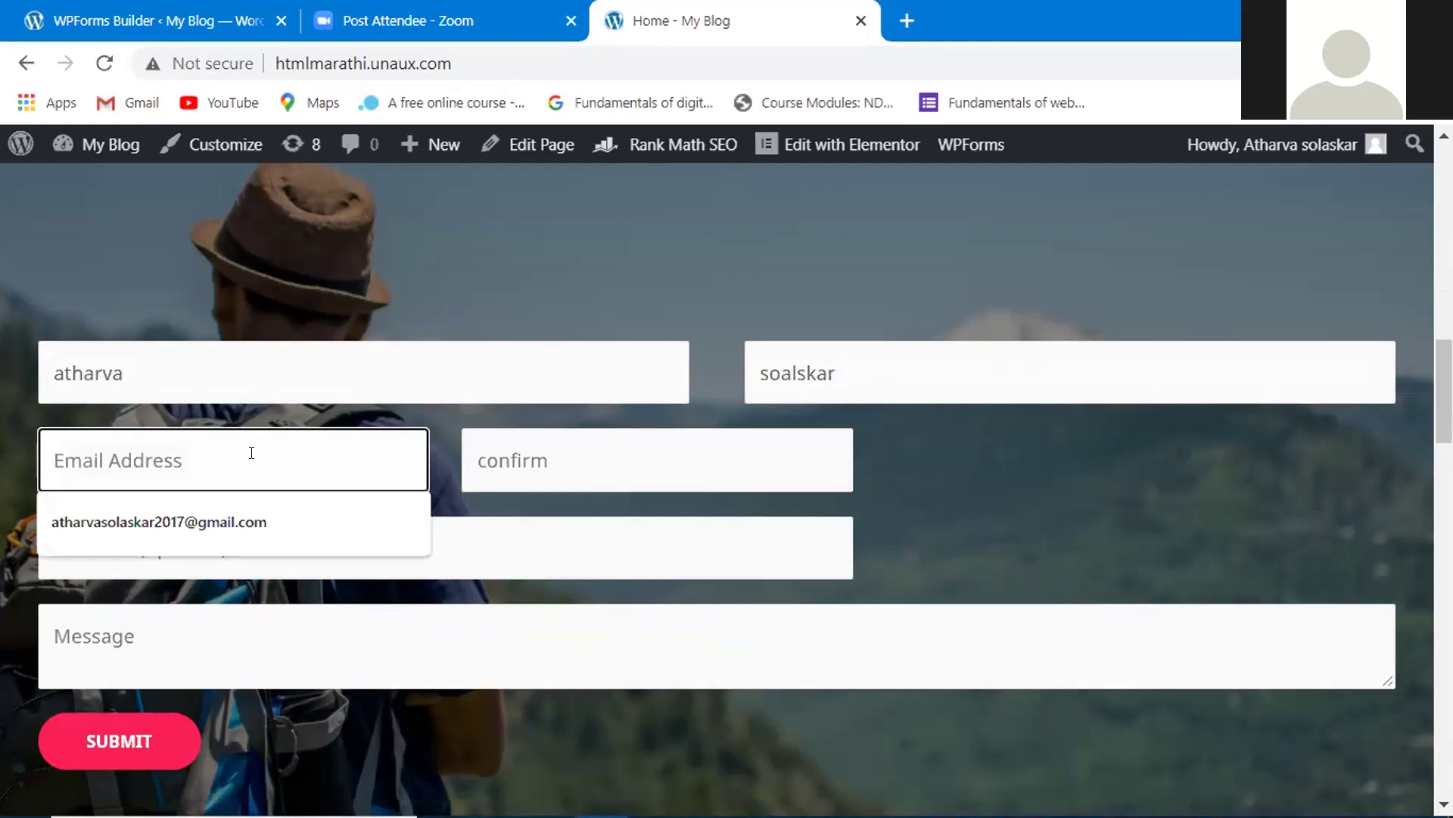
pyautogui.moveTo(175, 524)
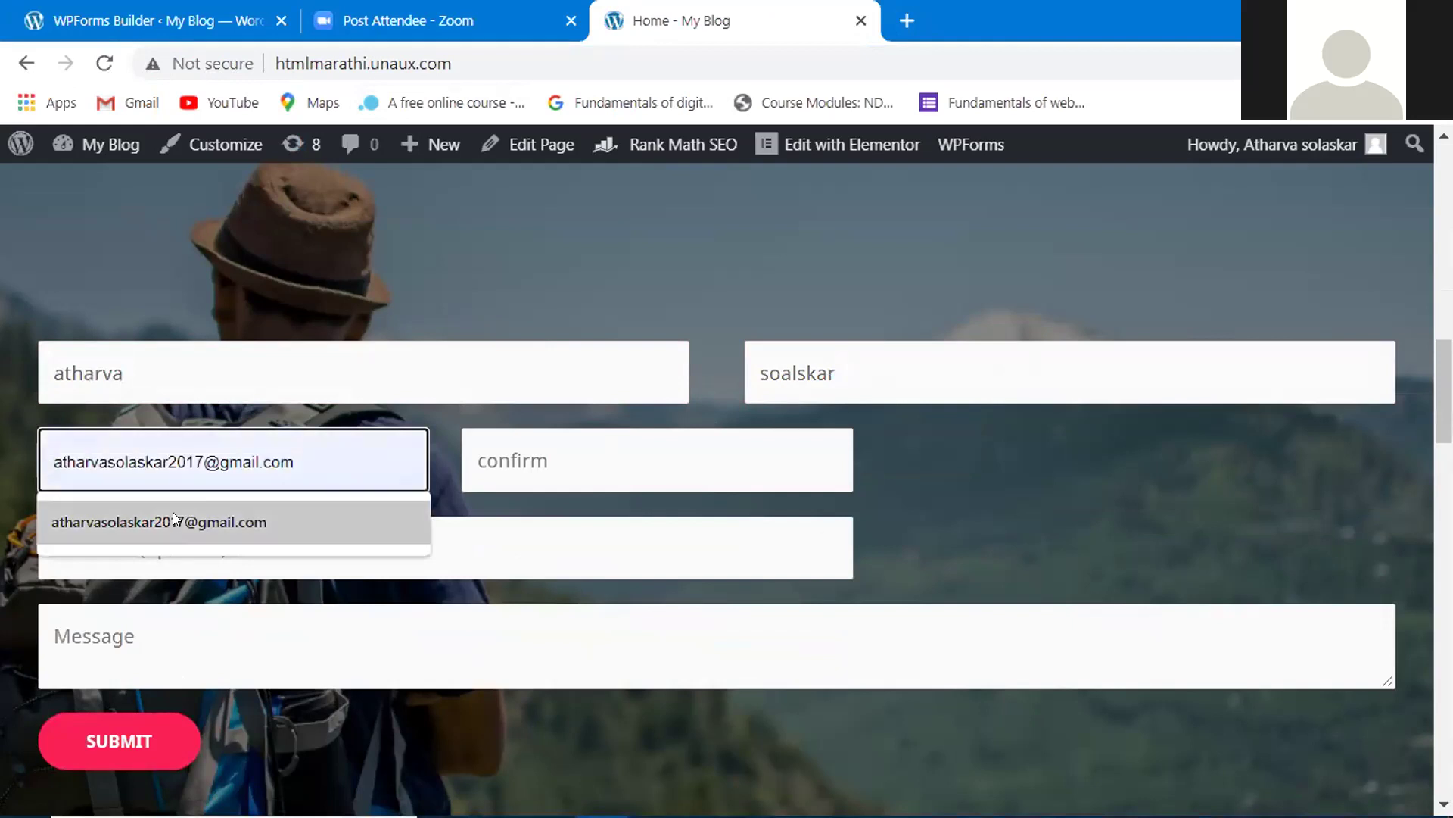
pyautogui.click(595, 458)
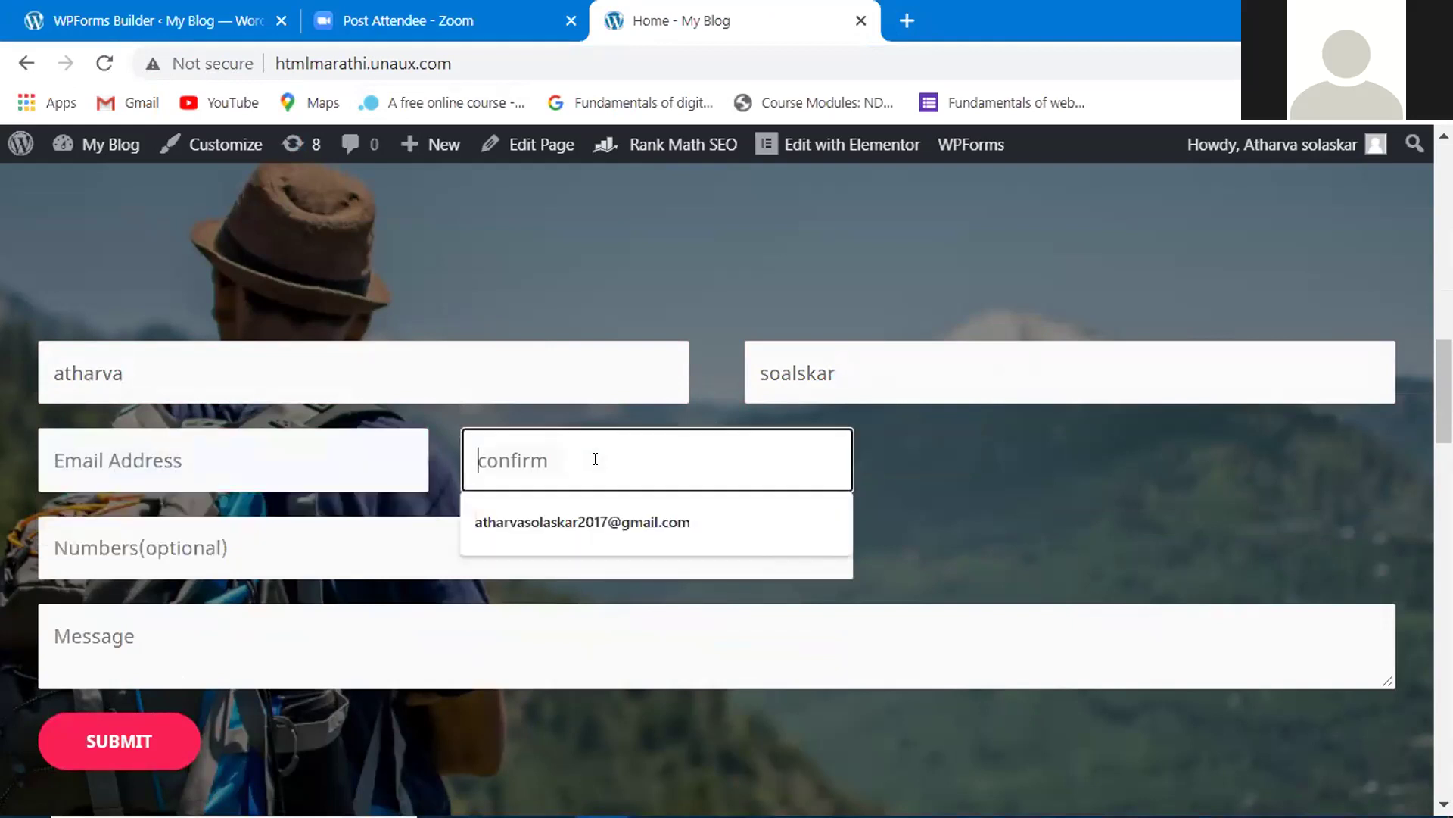
pyautogui.click(480, 519)
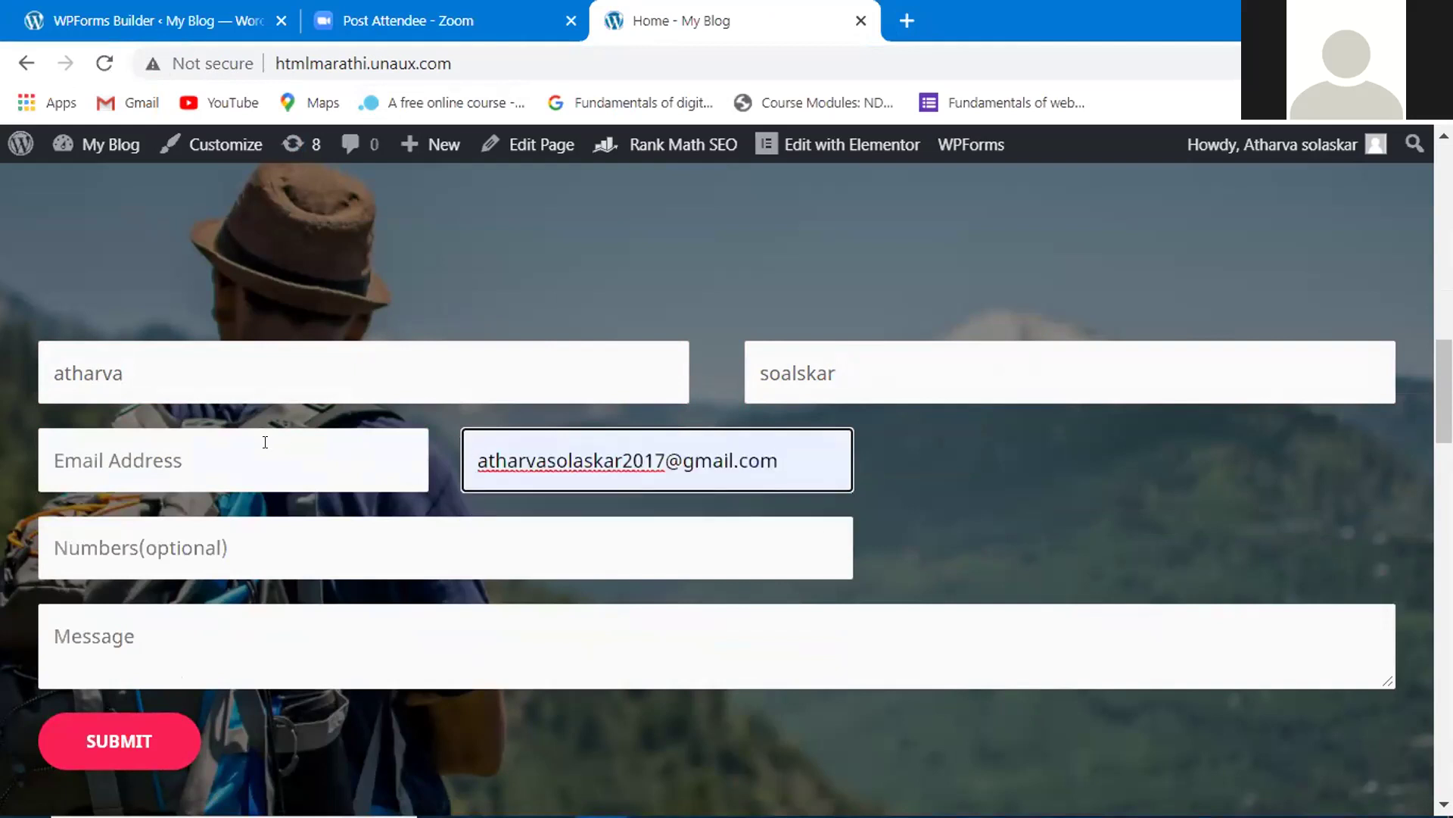
pyautogui.click(265, 442)
pyautogui.click(241, 519)
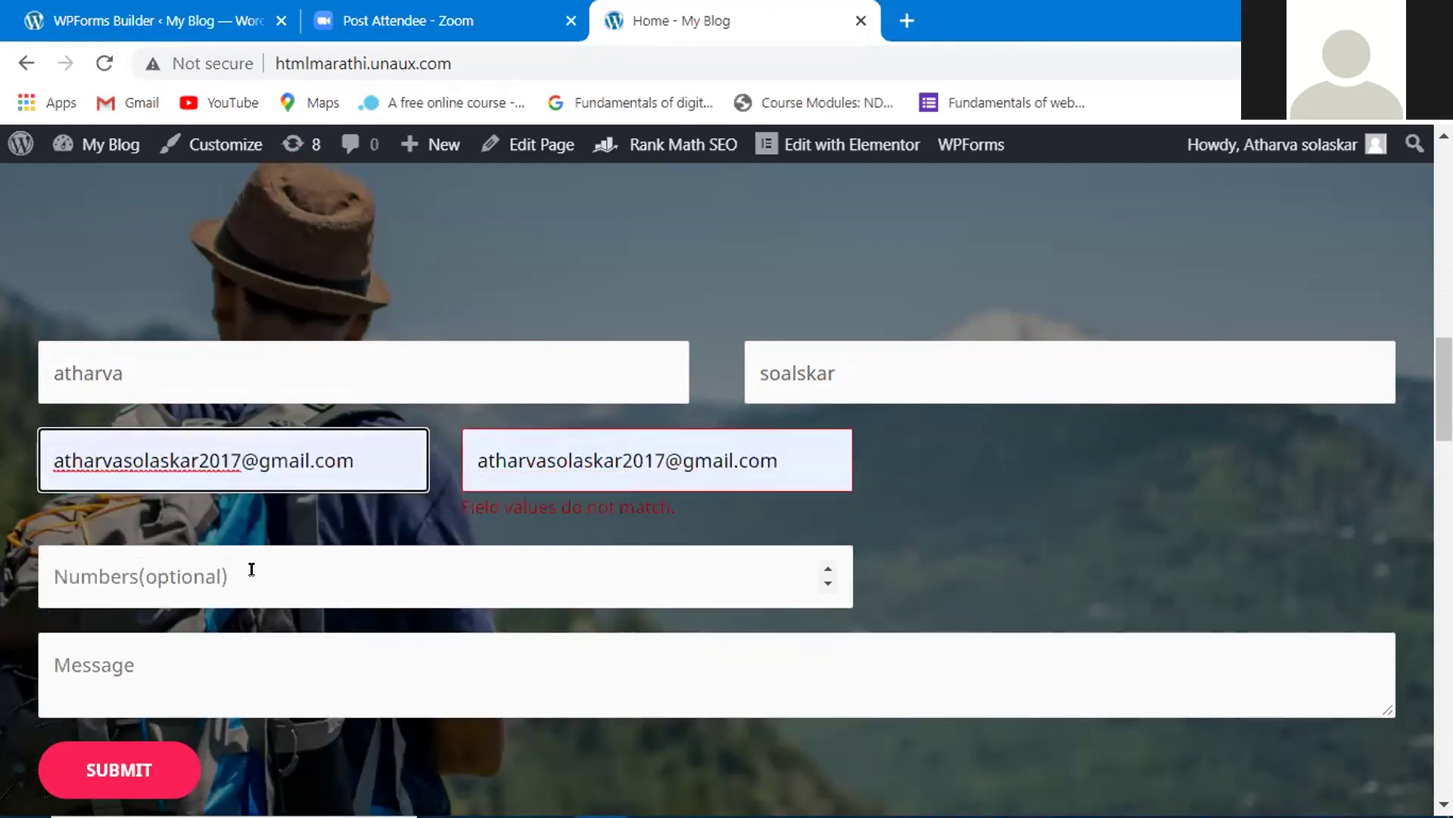
# - Enter a phone number and the message 'test', then submit the form
pyautogui.click(251, 570)
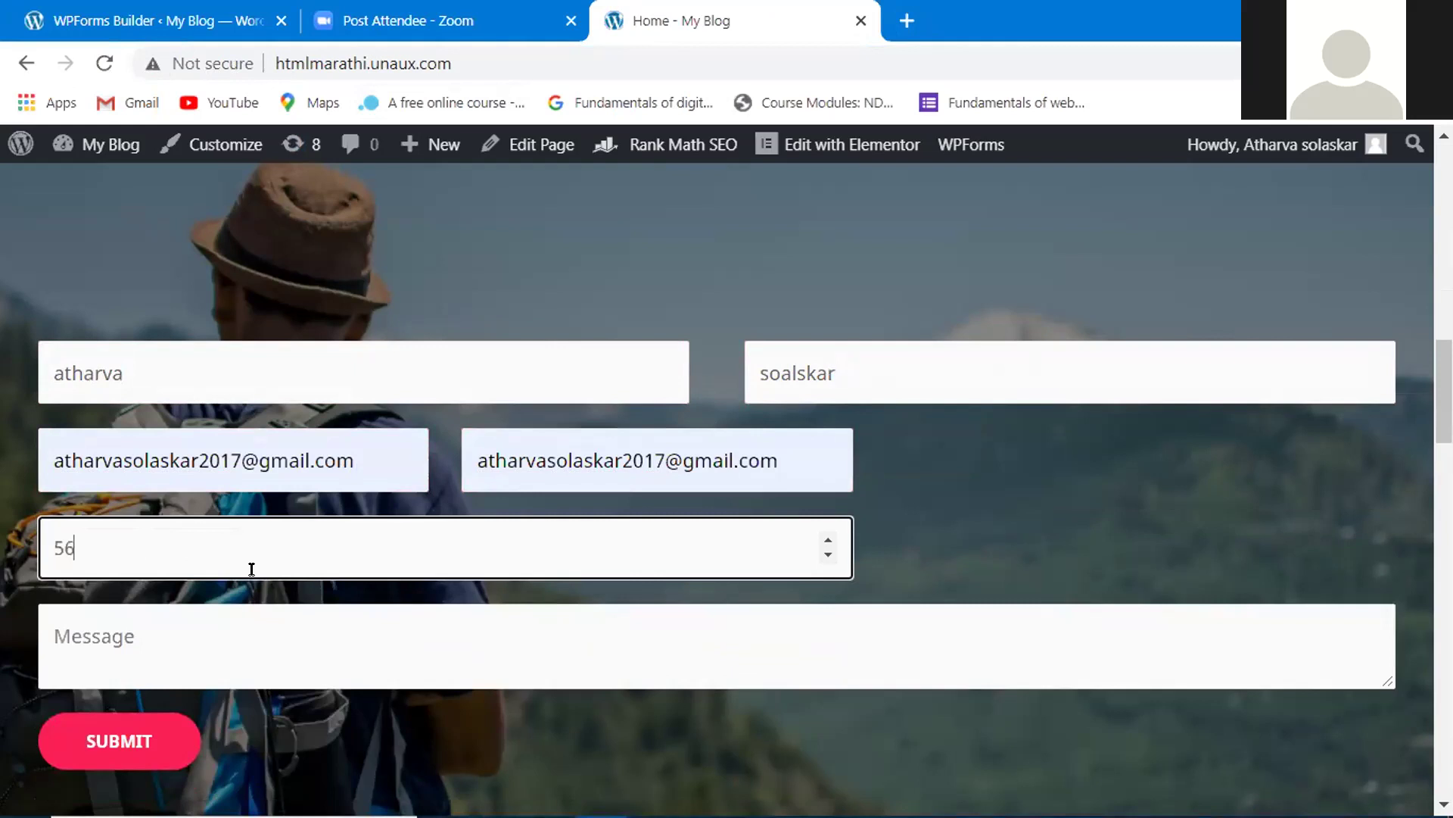
pyautogui.click(186, 623)
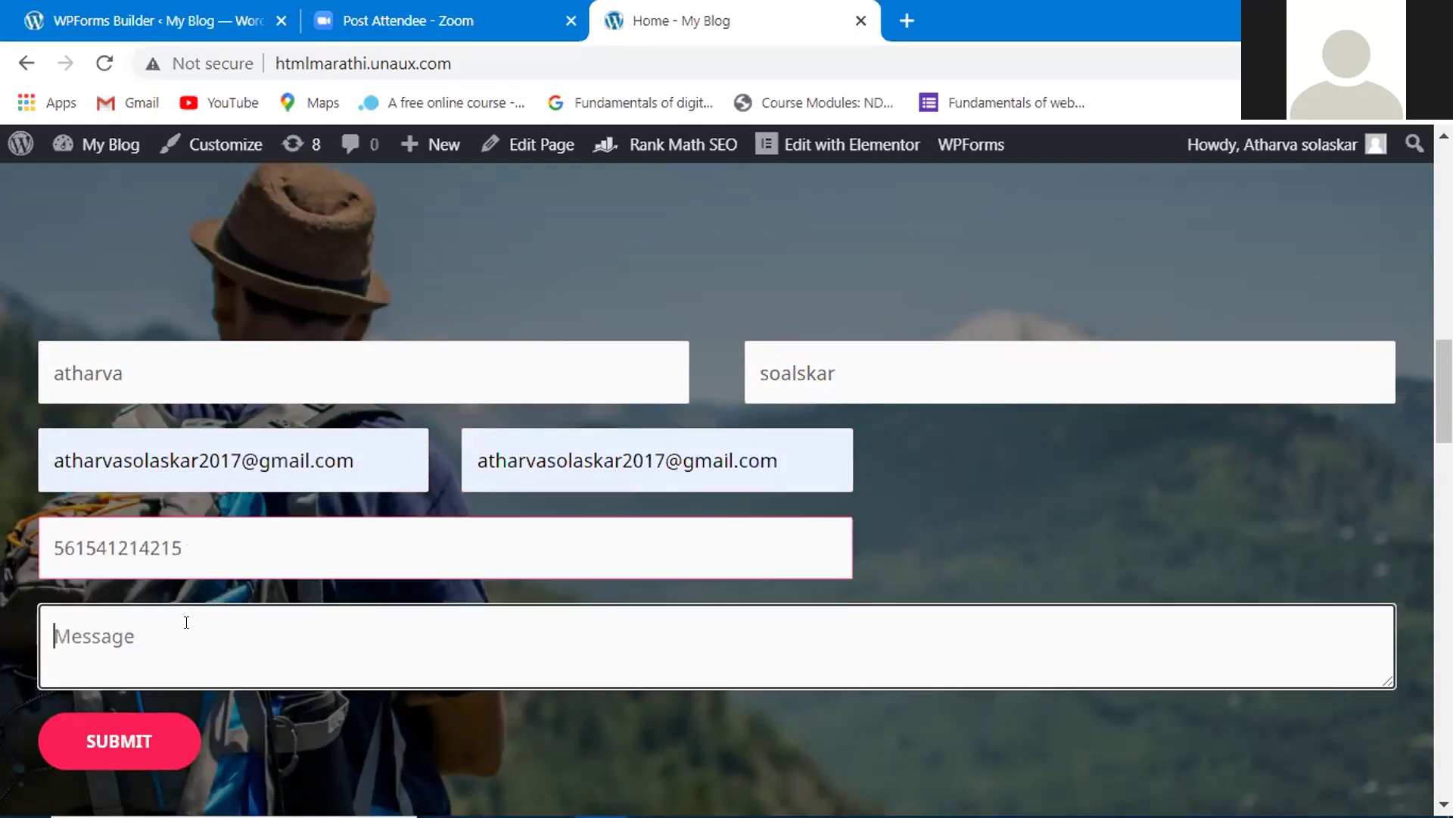
pyautogui.write('test')
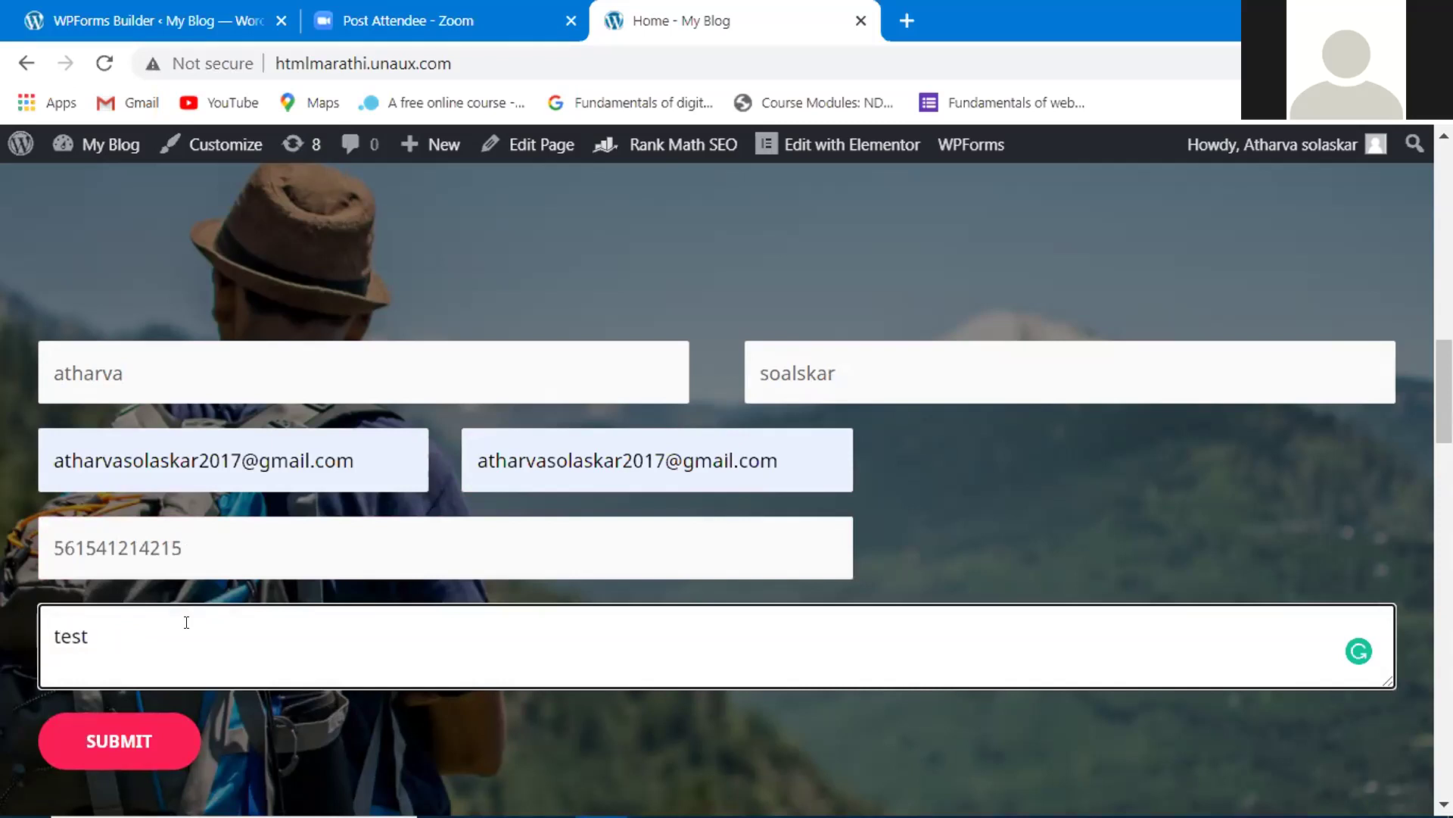
pyautogui.click(173, 739)
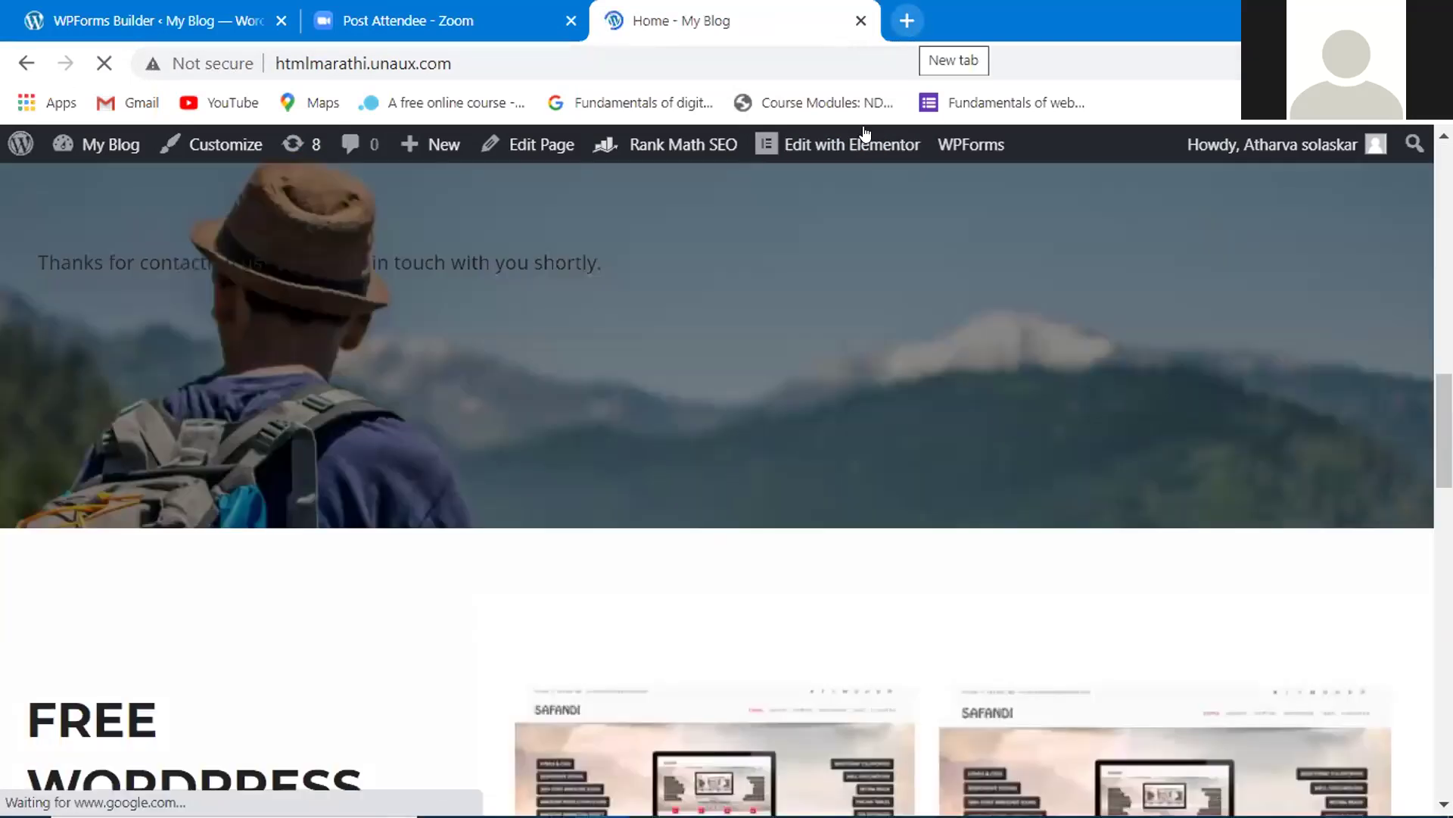
# - Open another new tab and go to the Gmail inbox
pyautogui.click(906, 33)
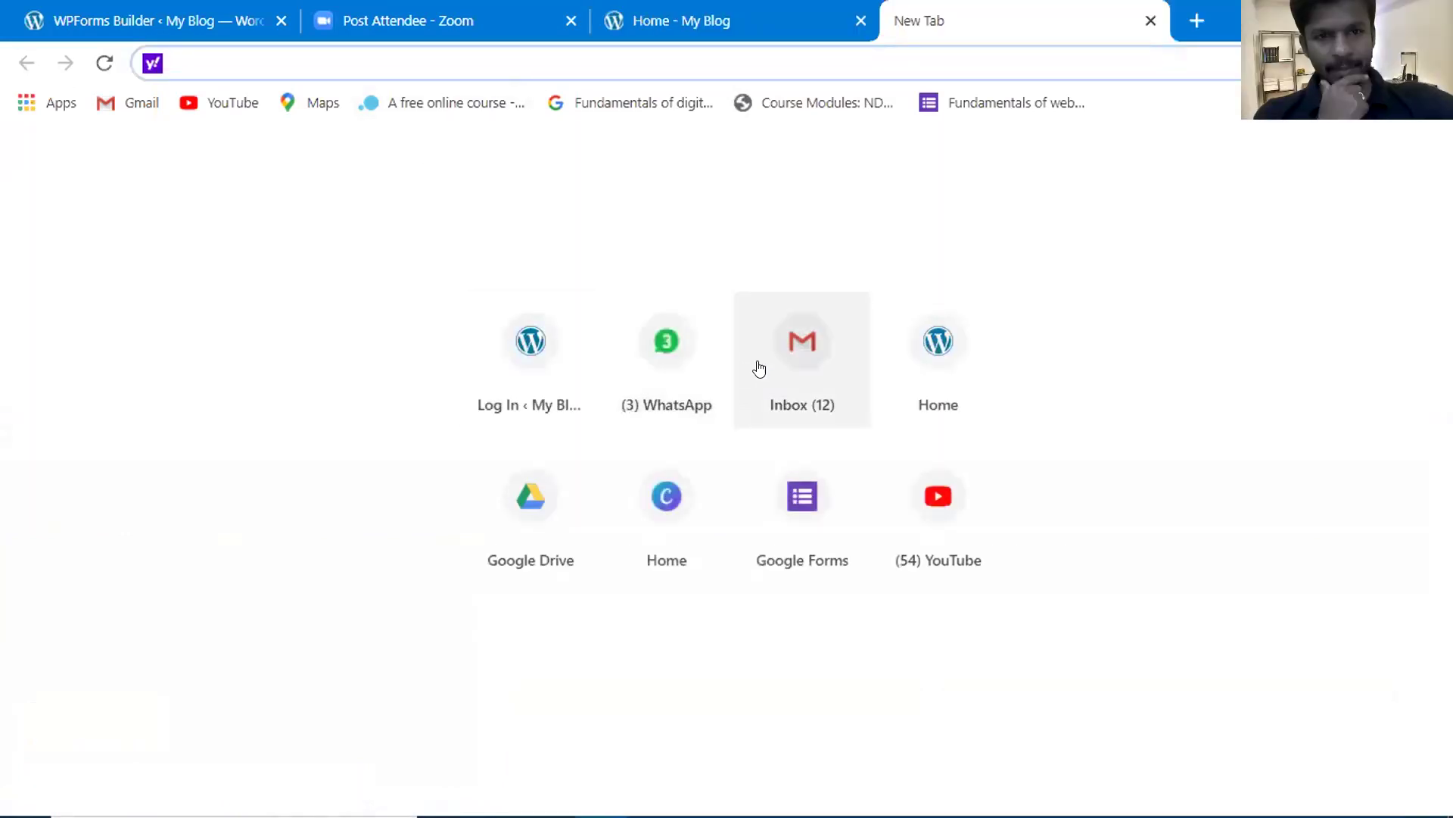
pyautogui.click(779, 369)
pyautogui.click(779, 369)
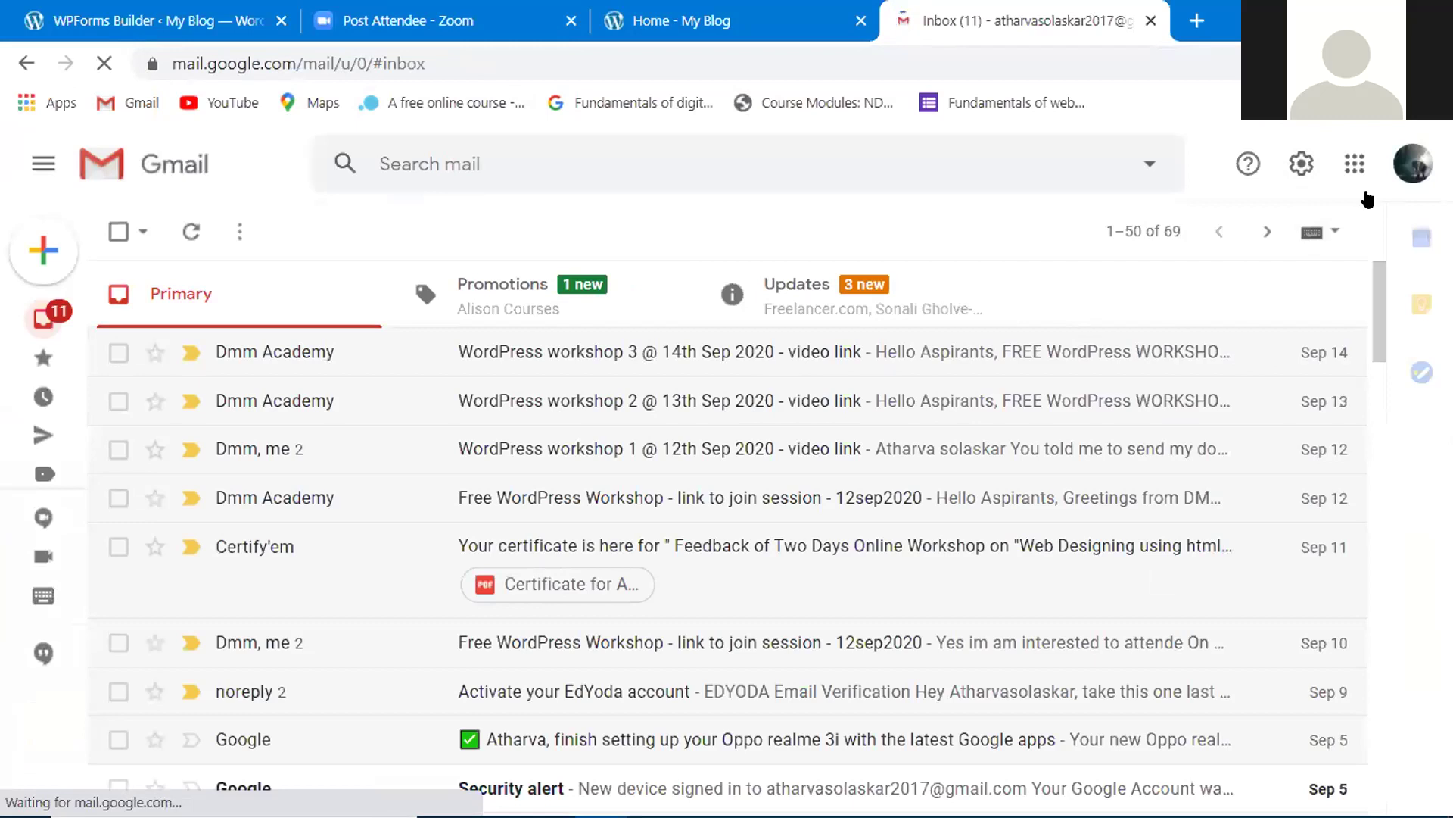
# - Choose Add another account from the Google account menu
pyautogui.click(1412, 168)
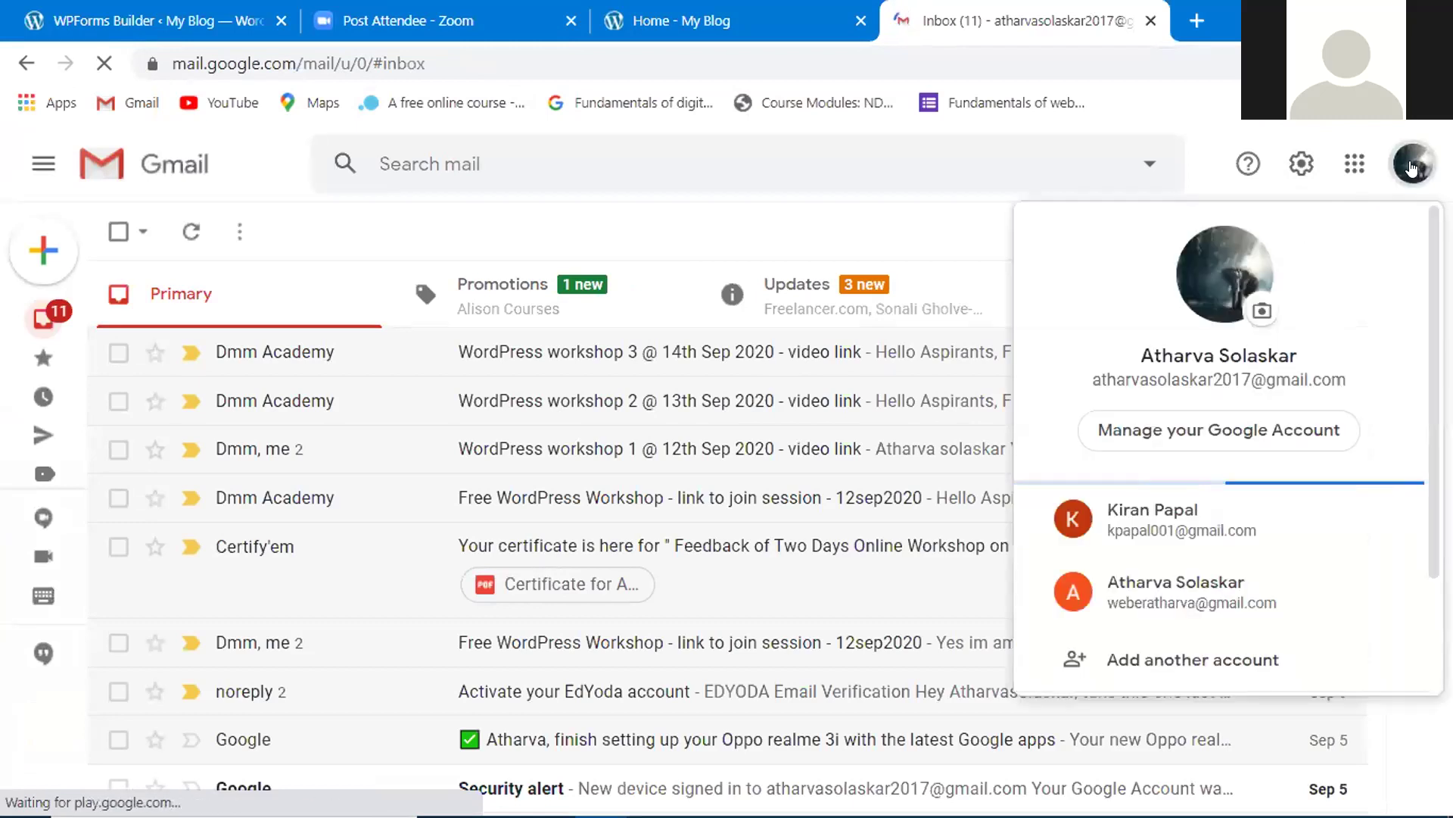
pyautogui.scroll(-2, 1165, 537)
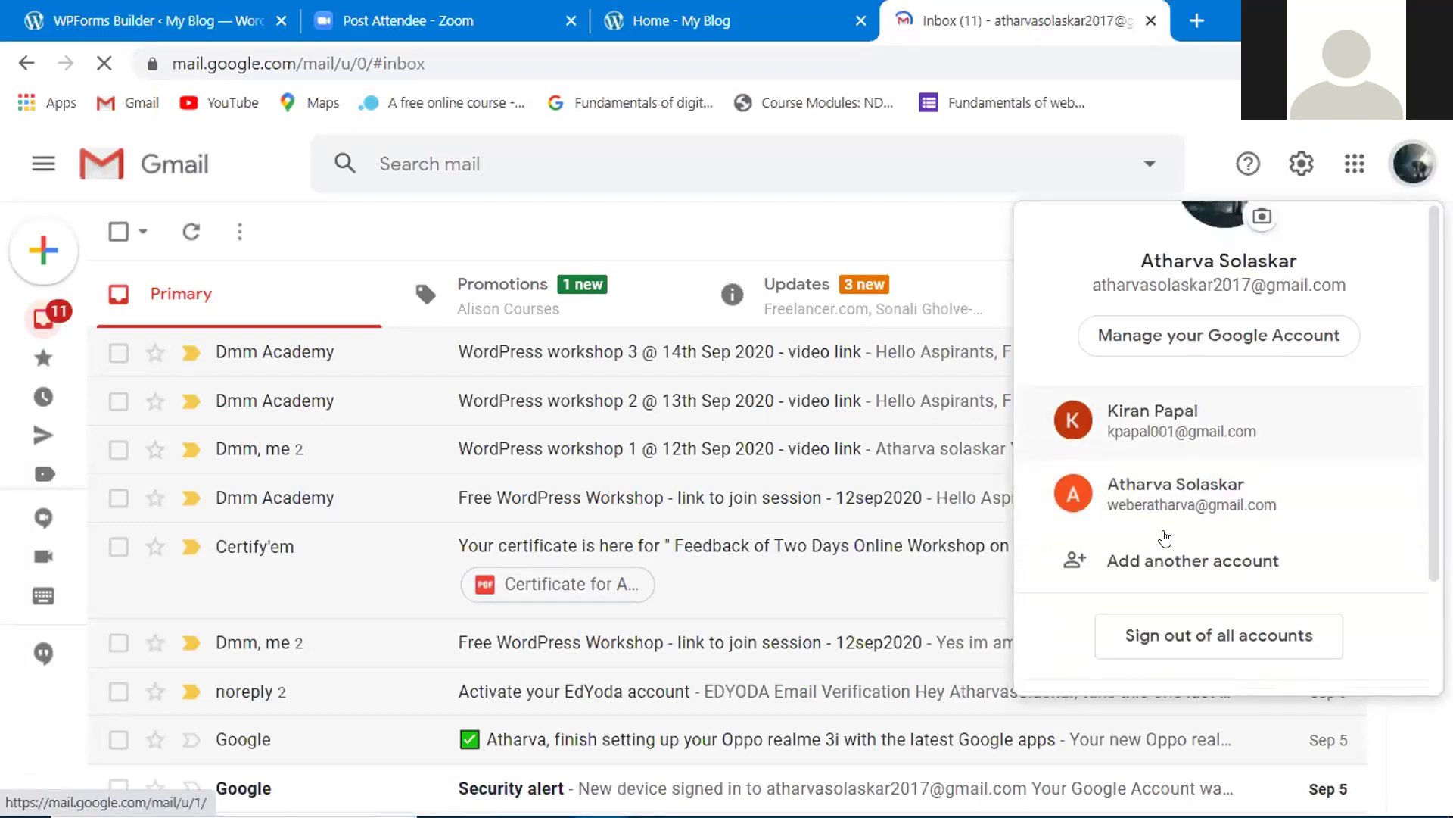
pyautogui.scroll(-2, 1164, 537)
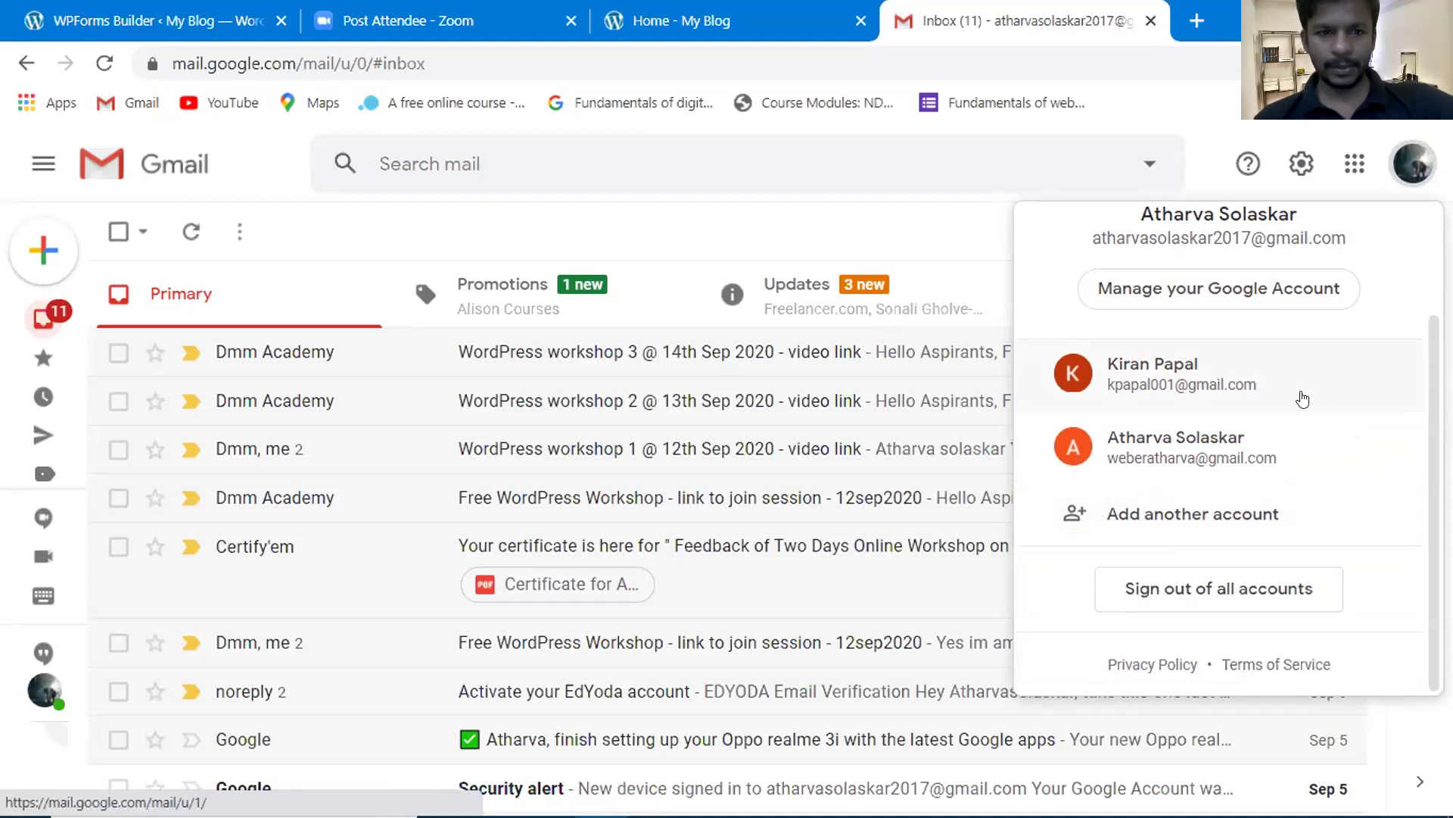
pyautogui.click(1196, 507)
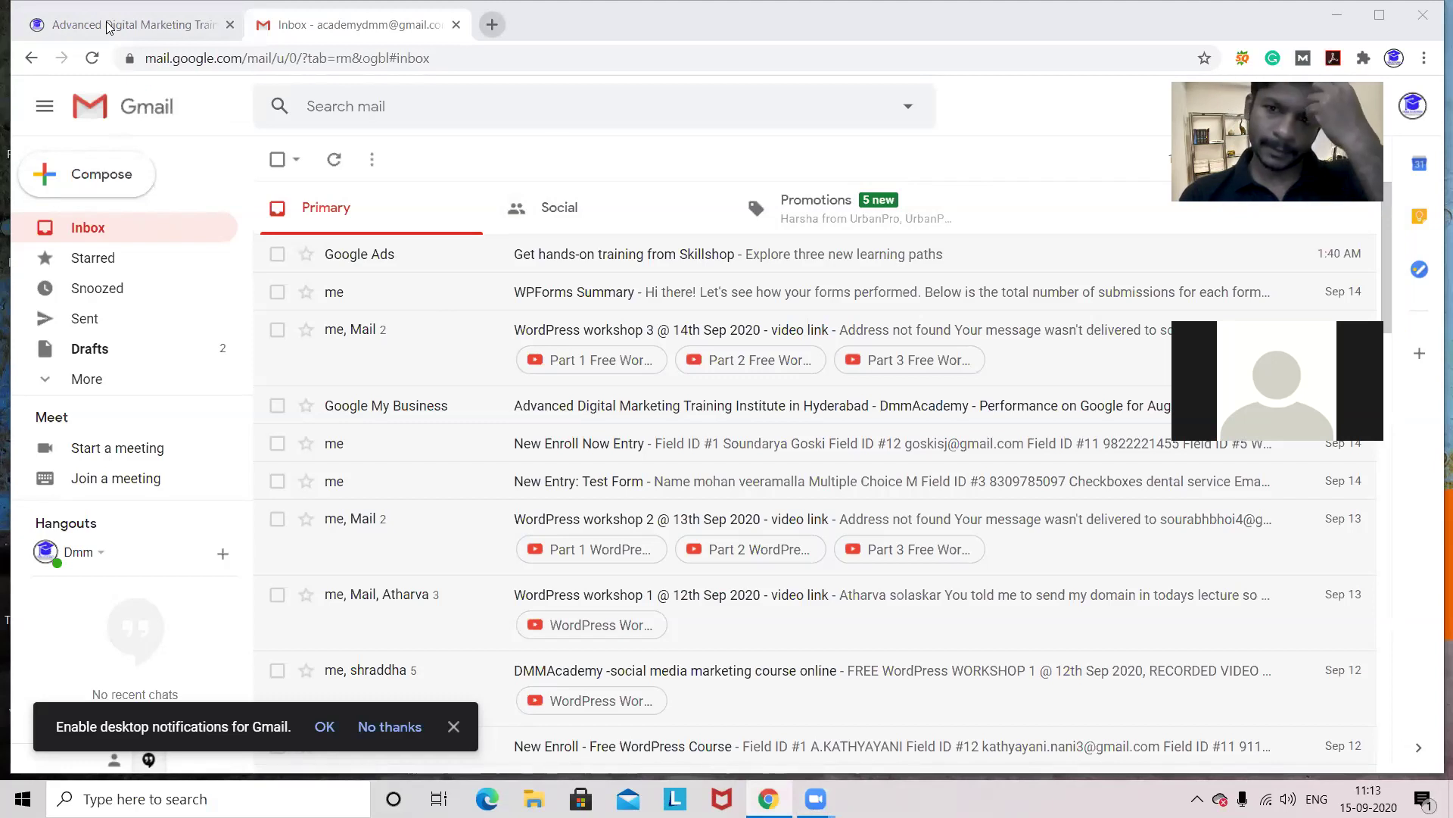
# - Open a new blank browser tab with Ctrl+T
pyautogui.hotkey('ctrl', 't')
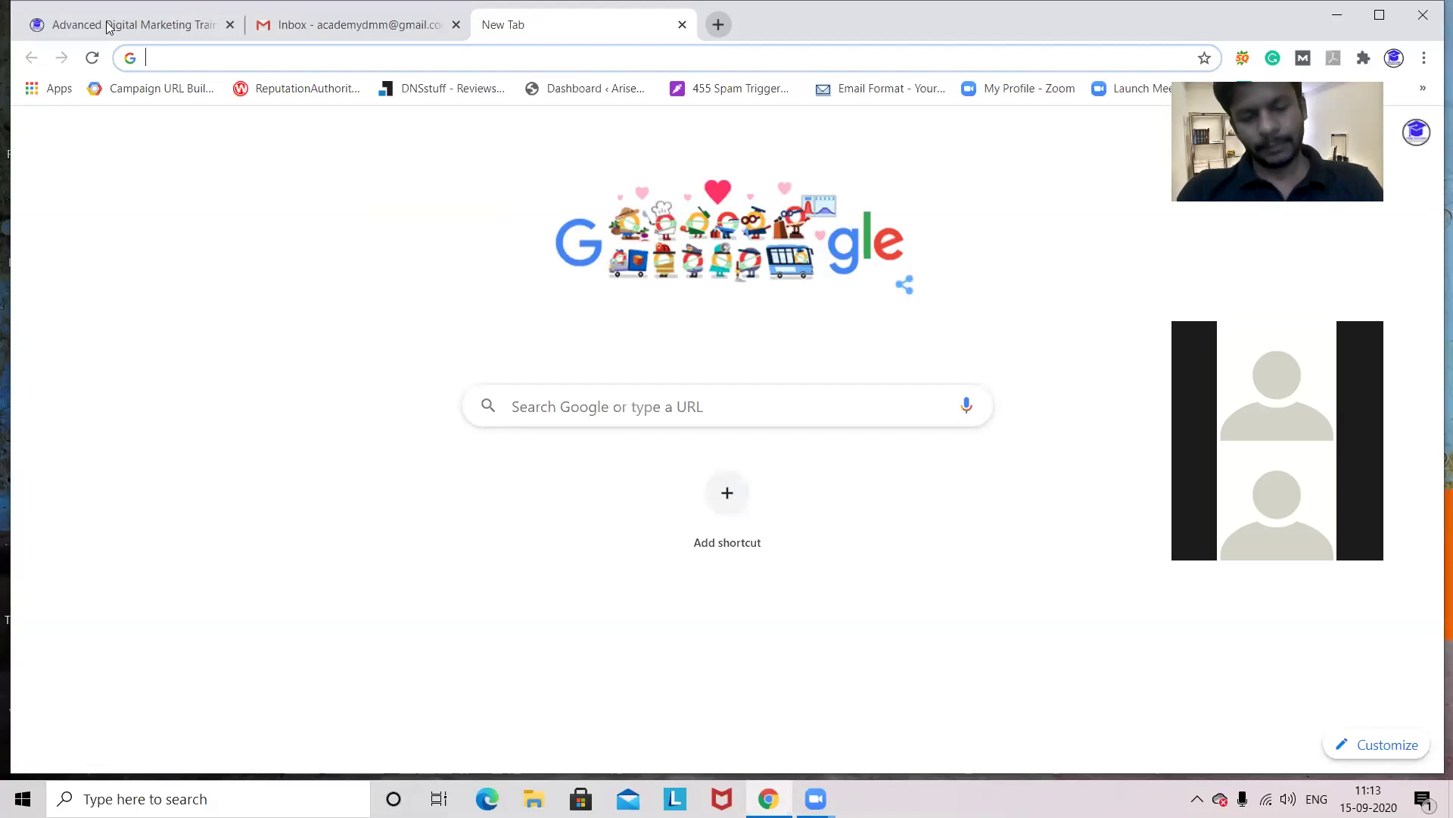
# - Load the mohanveeramalla.com website in the new tab using the address autocomplete
pyautogui.write('v')
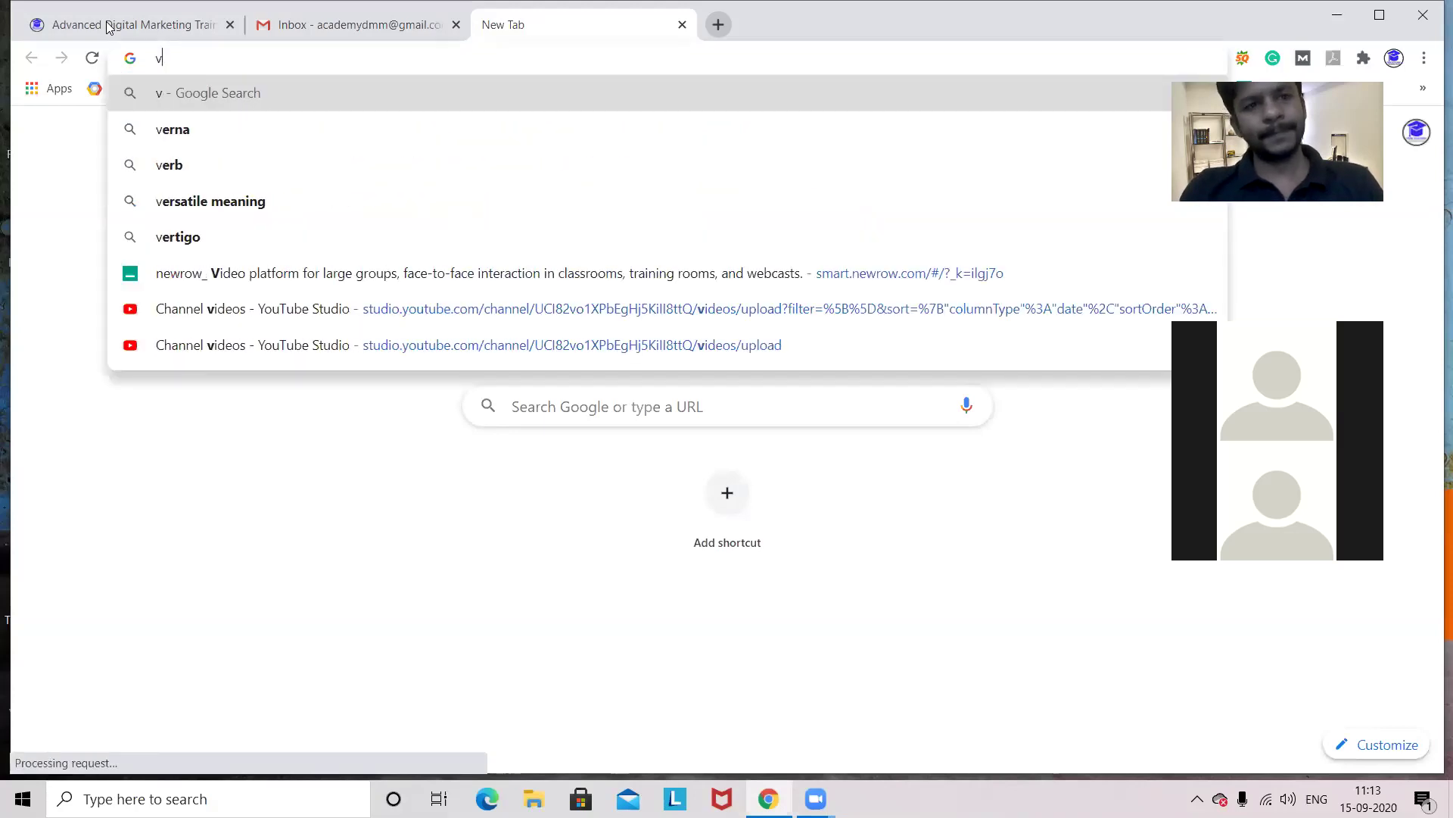
pyautogui.press('BackSpace')
pyautogui.write('mohan')
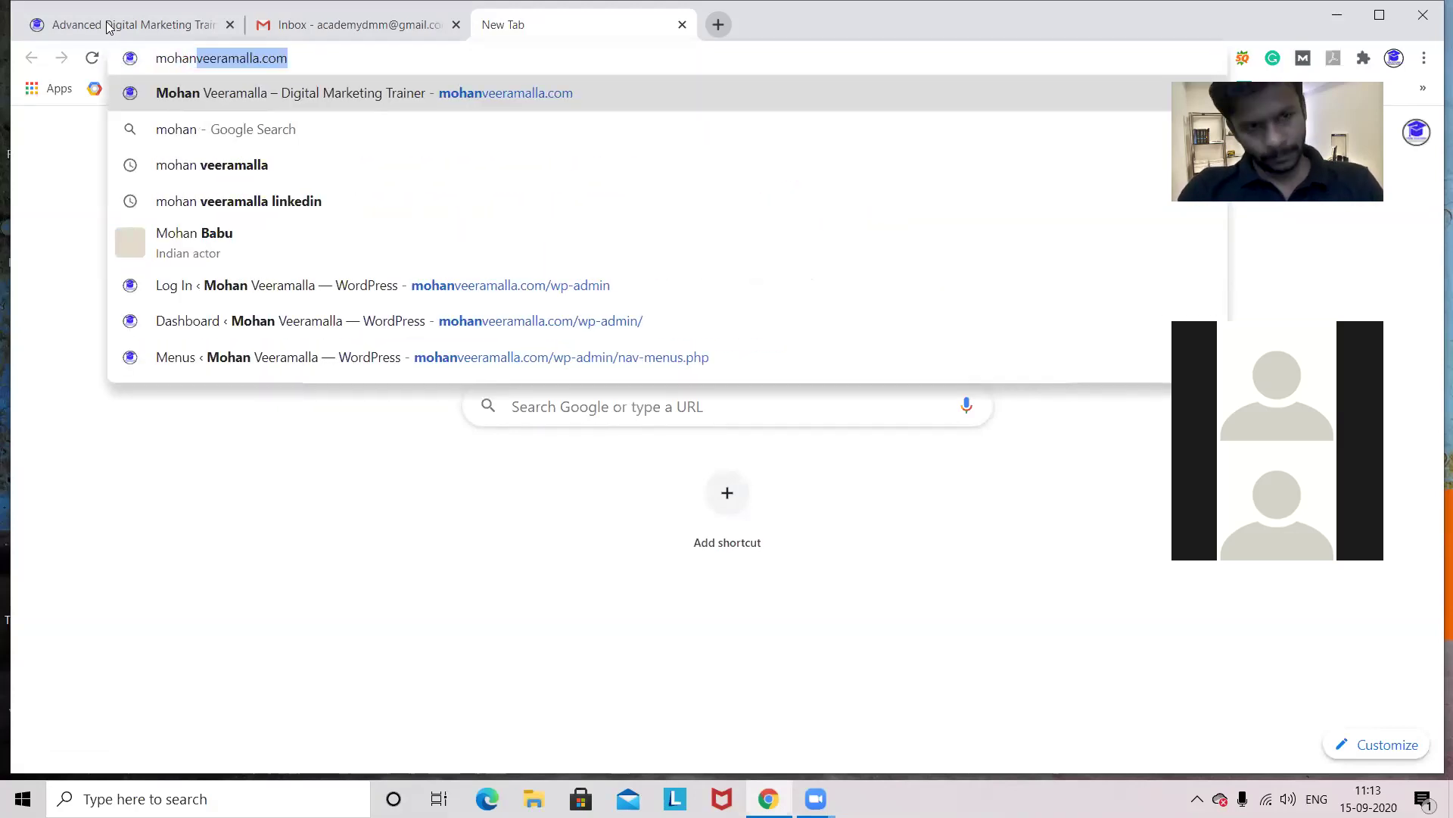
pyautogui.press('Right')
pyautogui.press('Return')
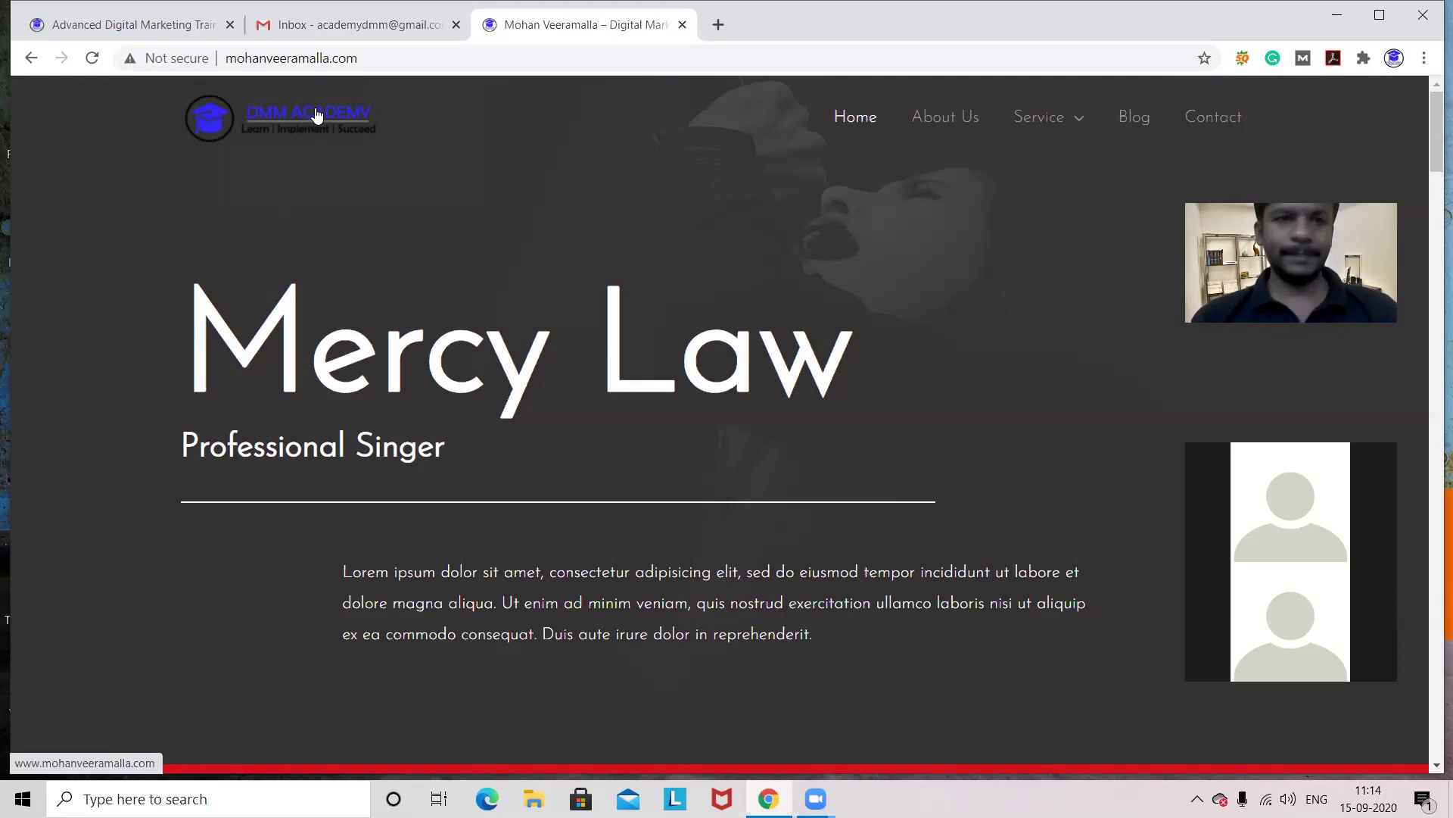
pyautogui.click(377, 62)
# - Append /wp-admin to the mohanveeramalla.com address to reach the admin login
pyautogui.click(377, 62)
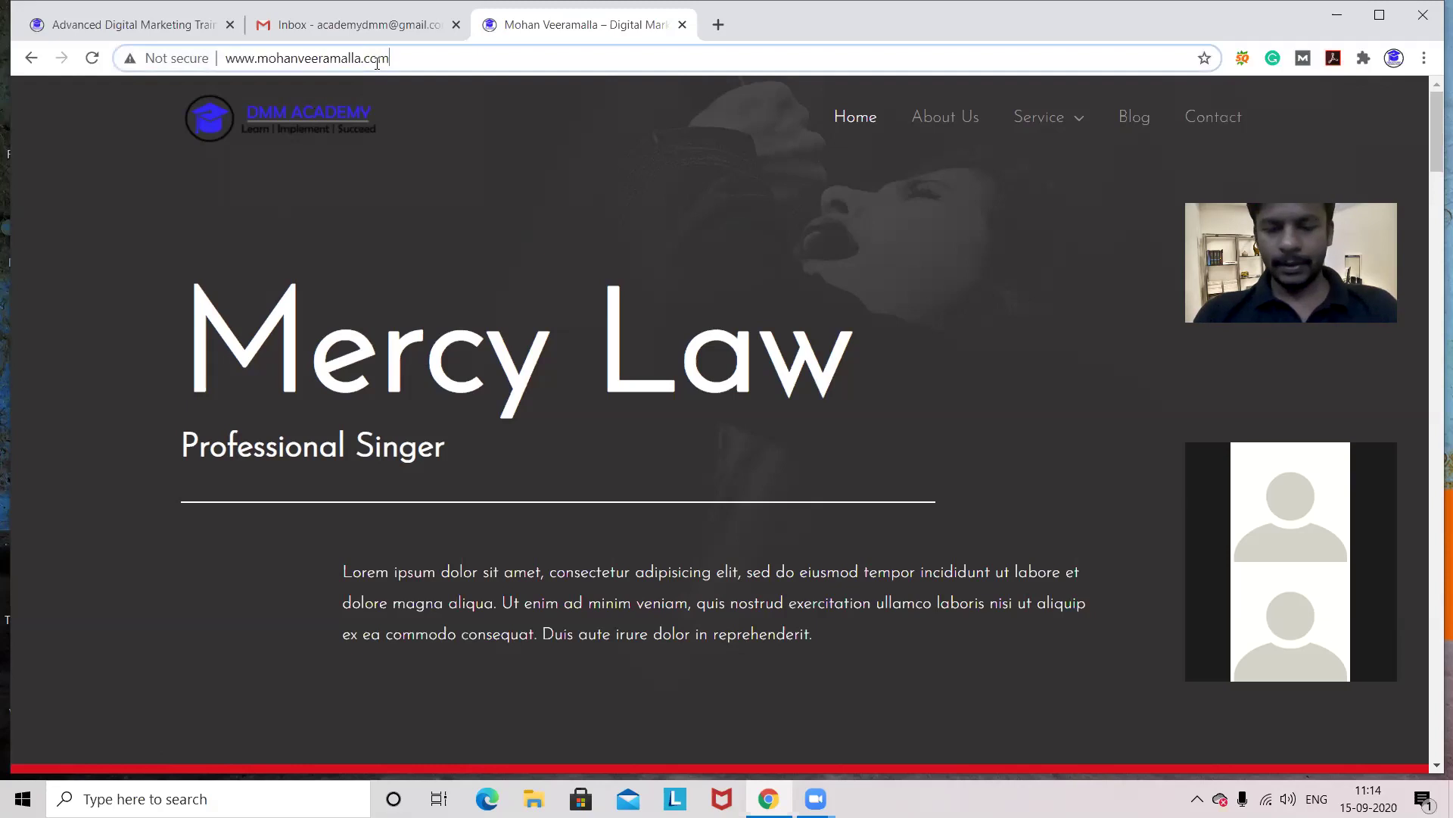
pyautogui.write('/wp-admin')
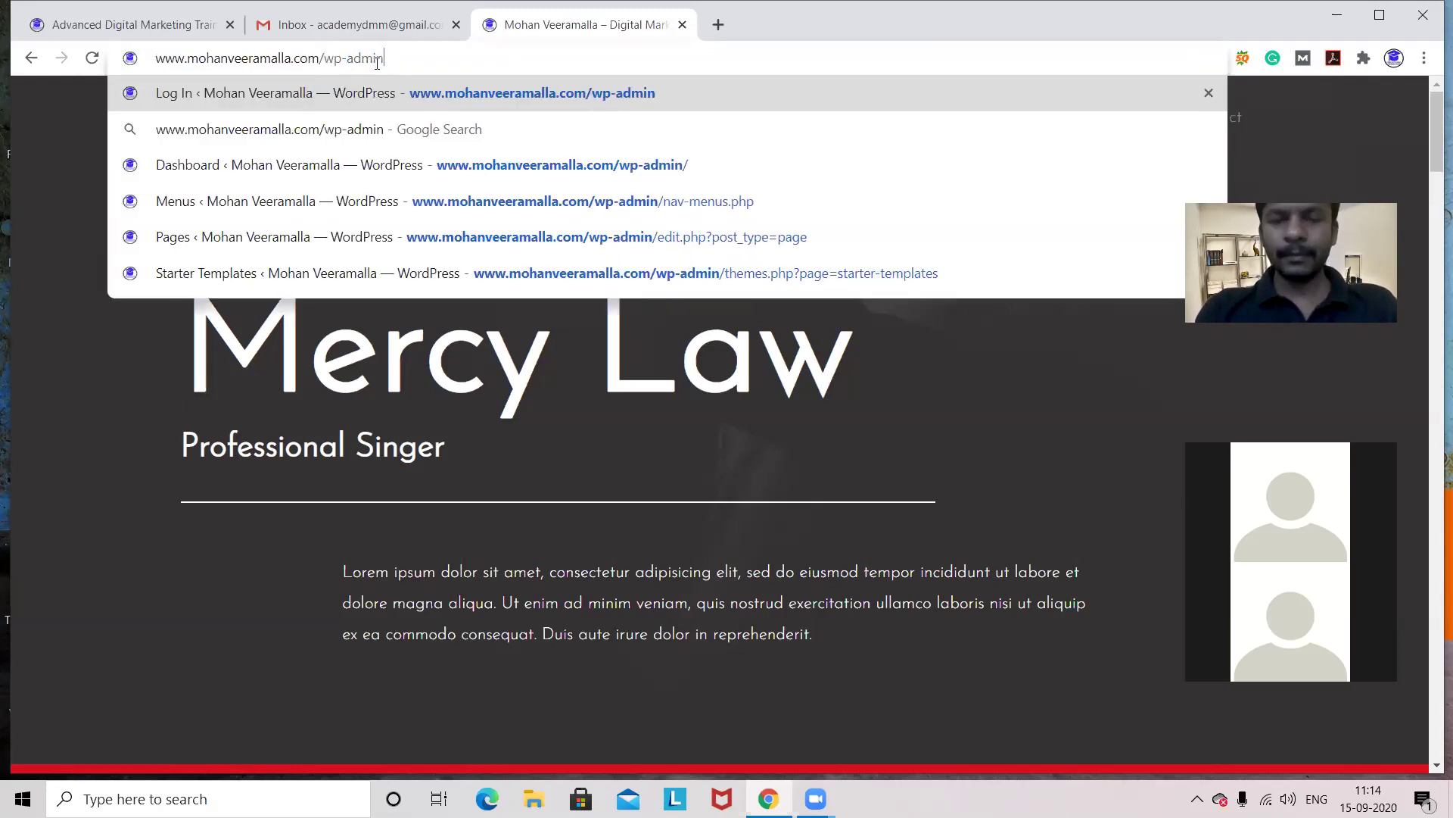
pyautogui.press('Return')
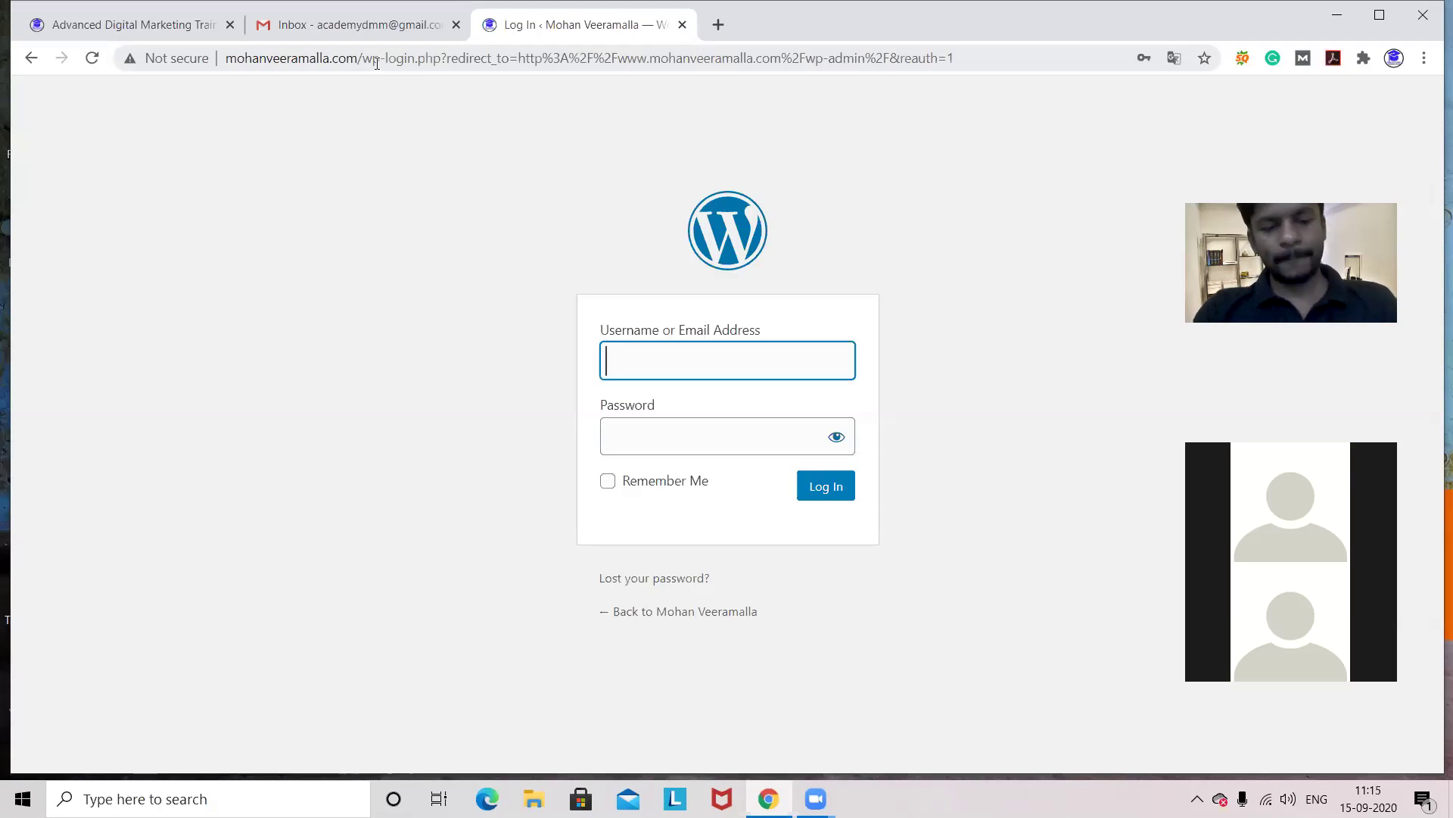
# - Log in to the mohanveeramalla.com WordPress admin using Chrome's saved login
pyautogui.write('m')
pyautogui.press('Down')
pyautogui.press('Return')
pyautogui.press('Return')
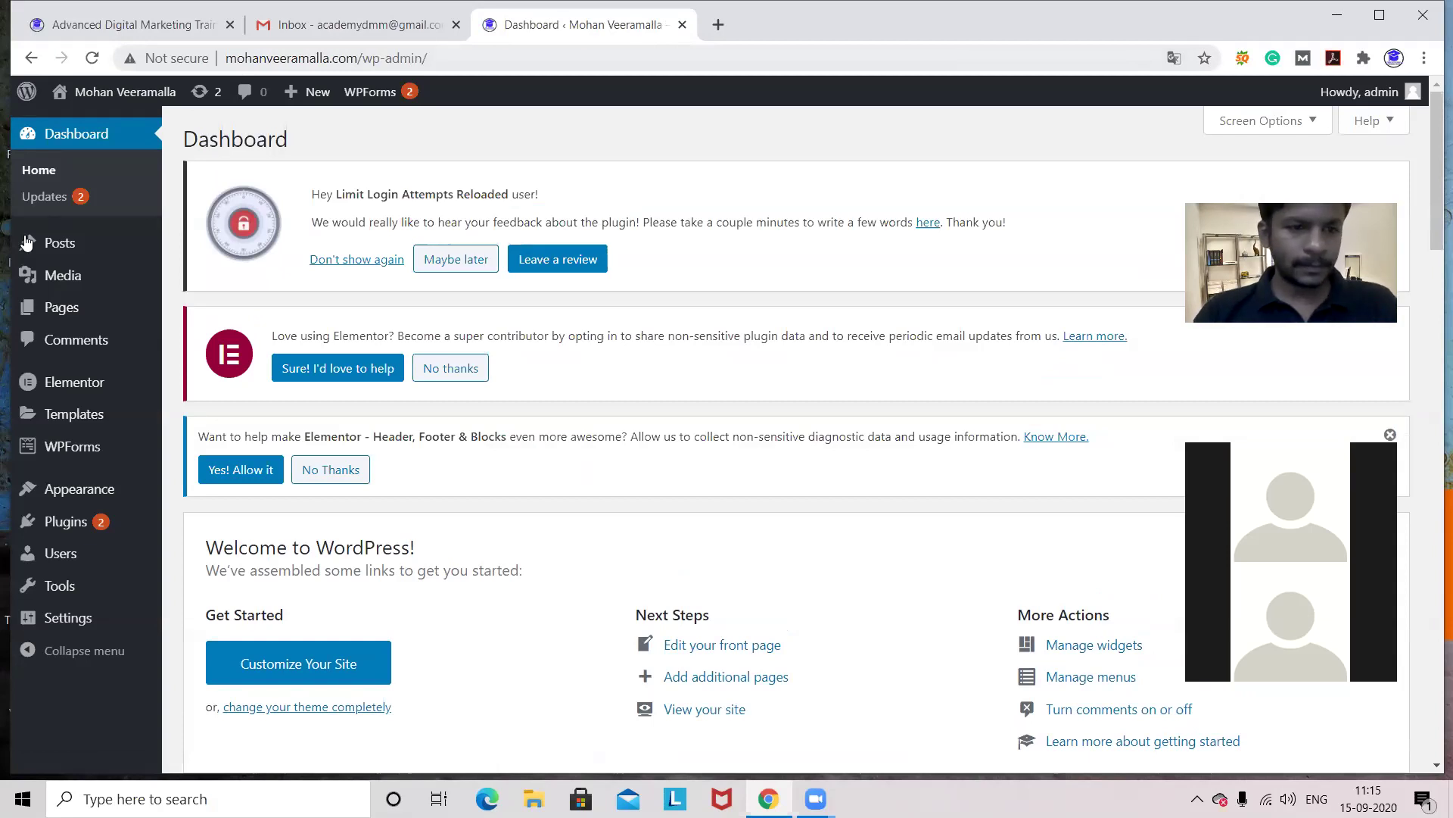
# - Open the site's Visit Site link from the admin bar in a new browser tab
pyautogui.moveTo(97, 447)
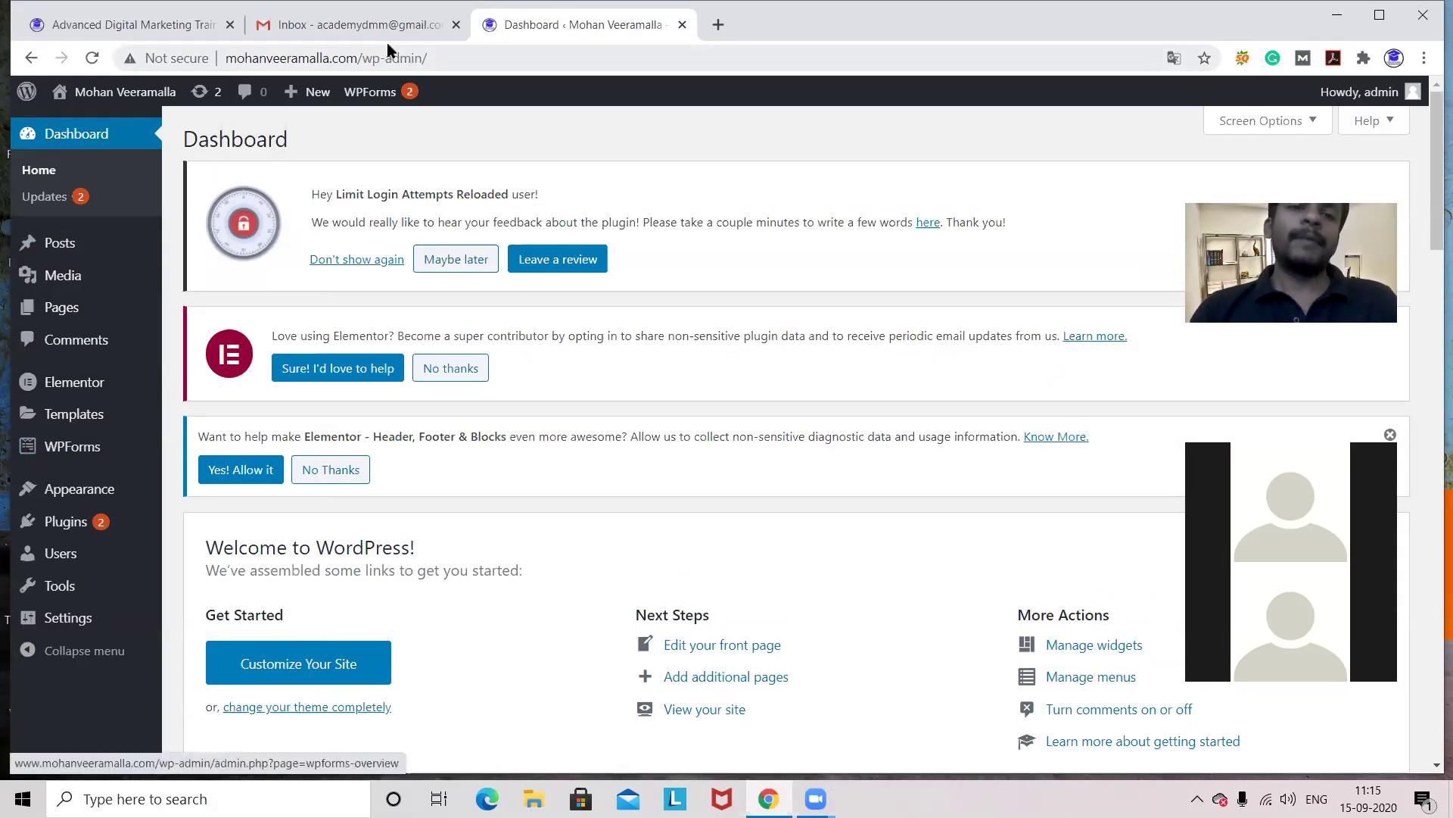
pyautogui.moveTo(139, 98)
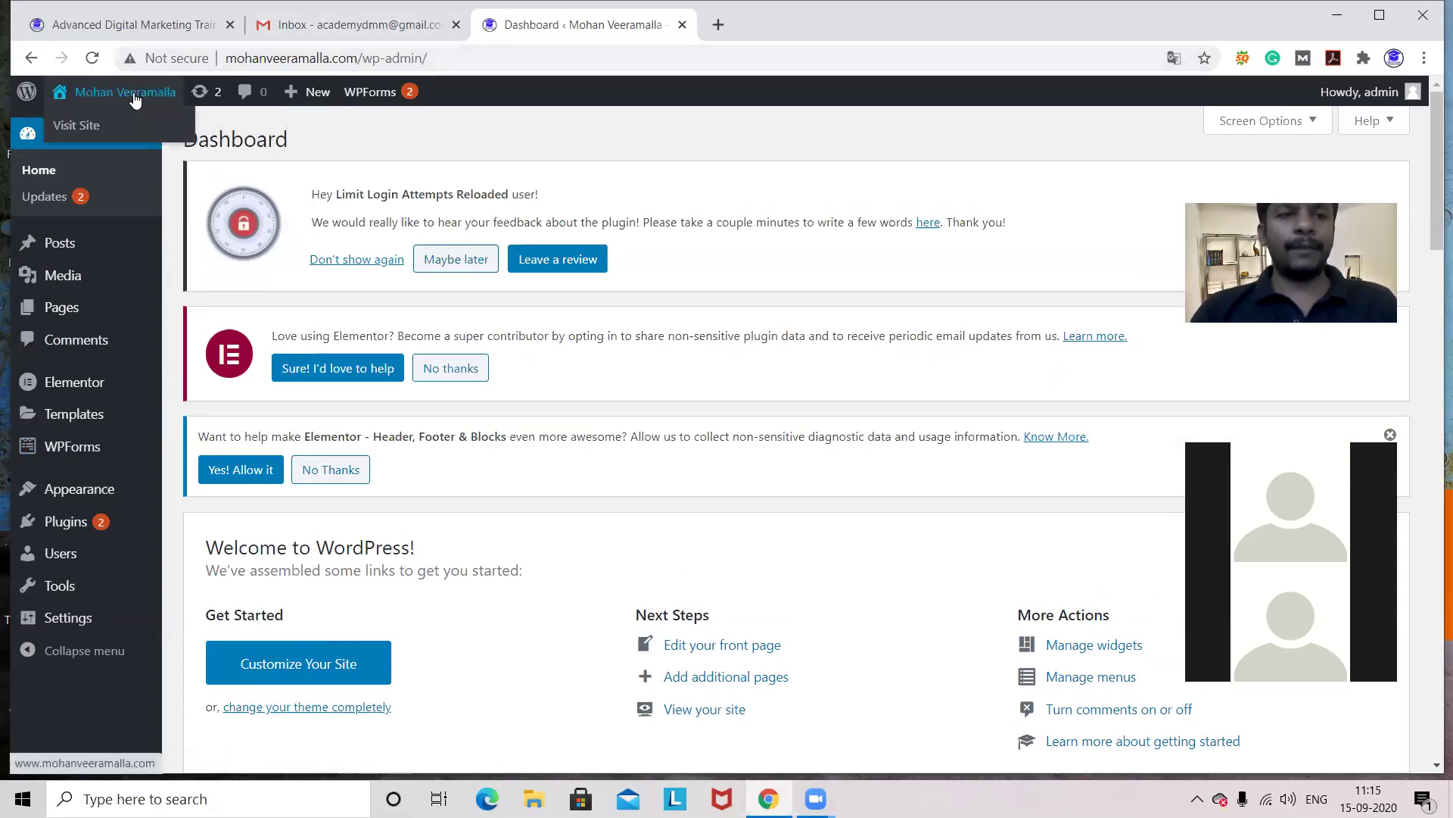
pyautogui.rightClick(78, 125)
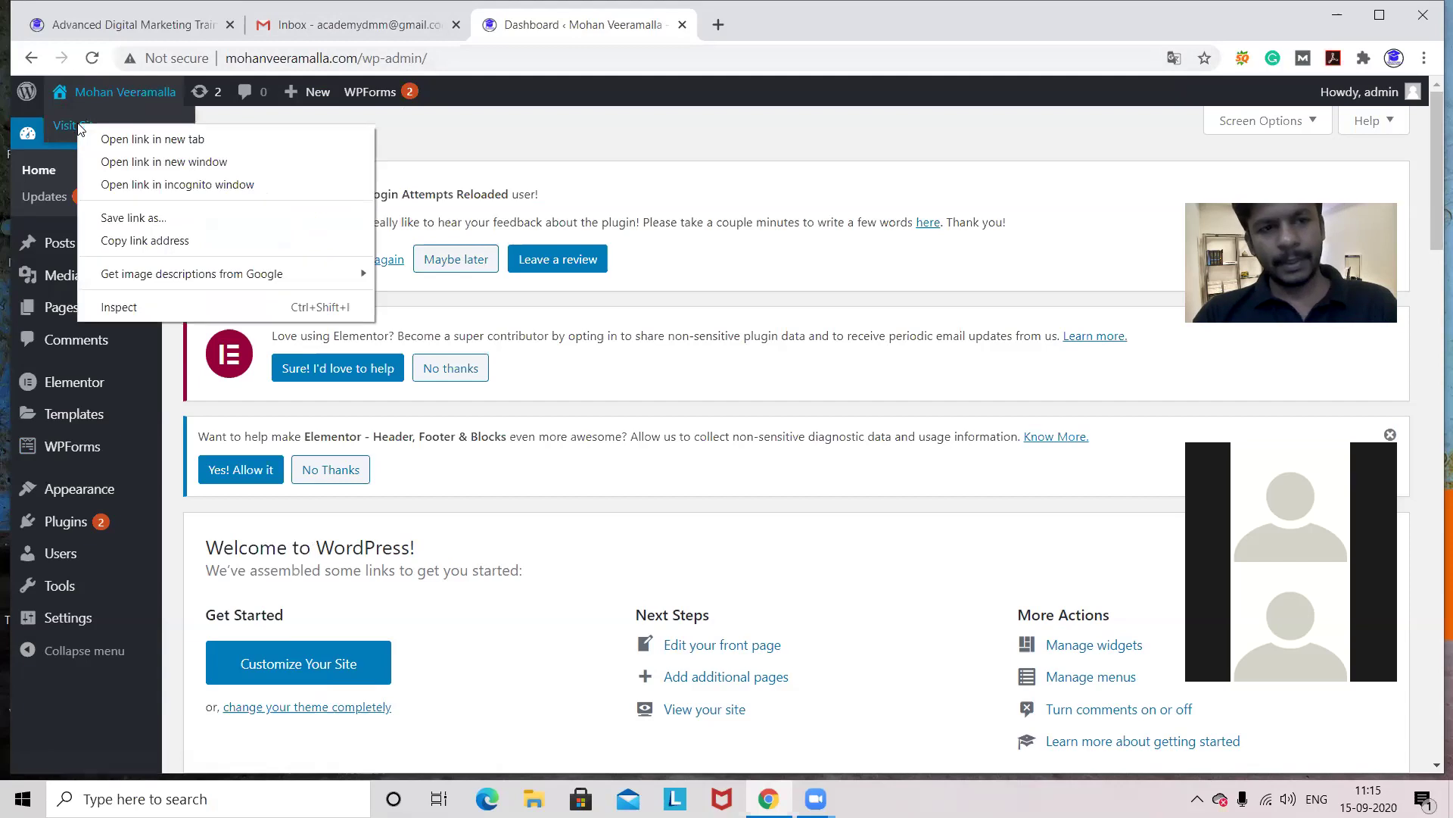
pyautogui.click(99, 139)
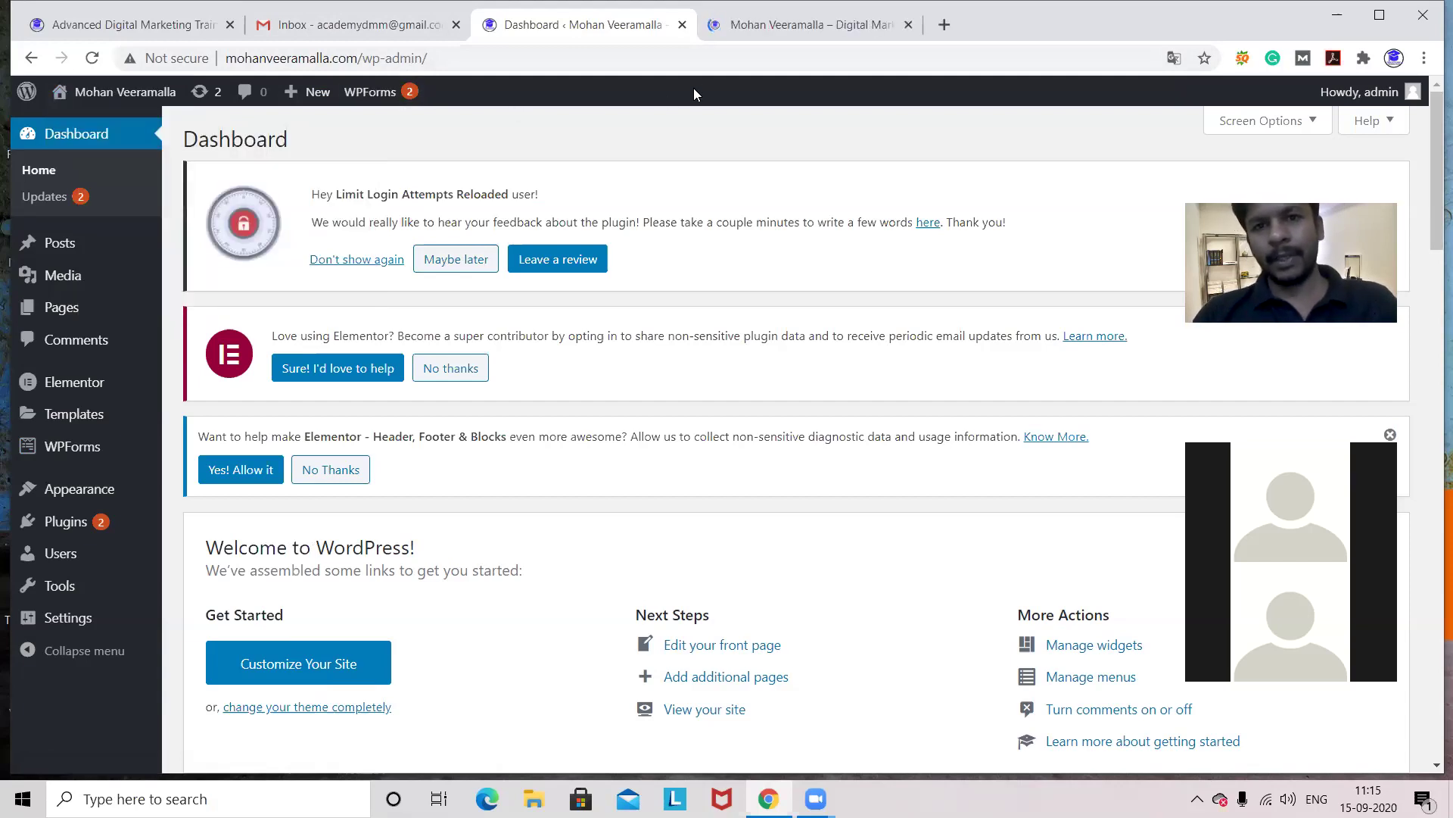
# - View the live home page, scrolling down to Biography and back to the top
pyautogui.click(755, 35)
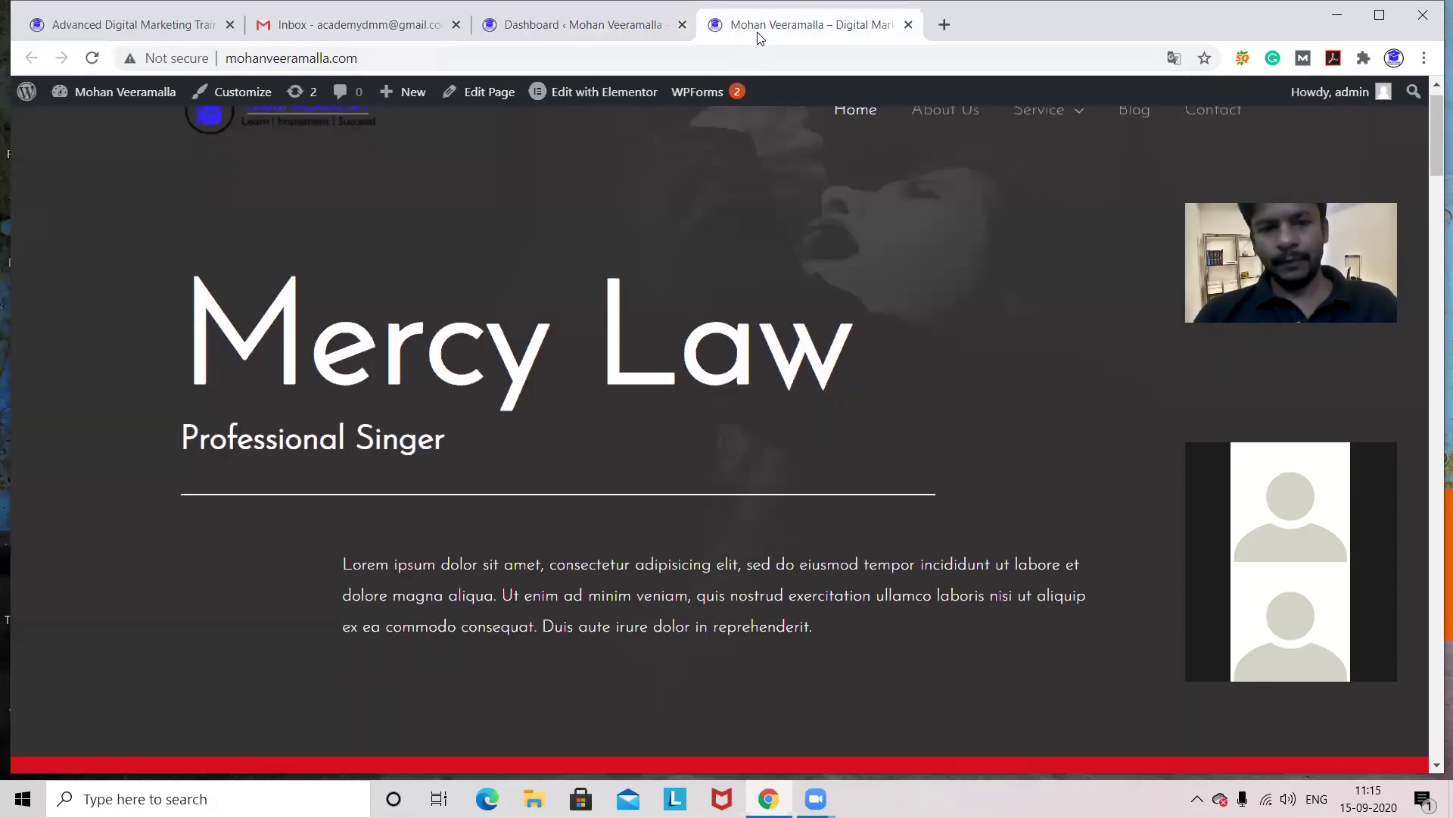
pyautogui.press('Down')
pyautogui.press('Down')
pyautogui.press('Down')
pyautogui.press('Down')
pyautogui.press('Down')
pyautogui.press('Down')
pyautogui.press('Down')
pyautogui.press('Down')
pyautogui.press('Down')
pyautogui.press('Down')
pyautogui.press('Down')
pyautogui.press('Down')
pyautogui.press('Down')
pyautogui.press('Down')
pyautogui.press('Down')
pyautogui.press('Down')
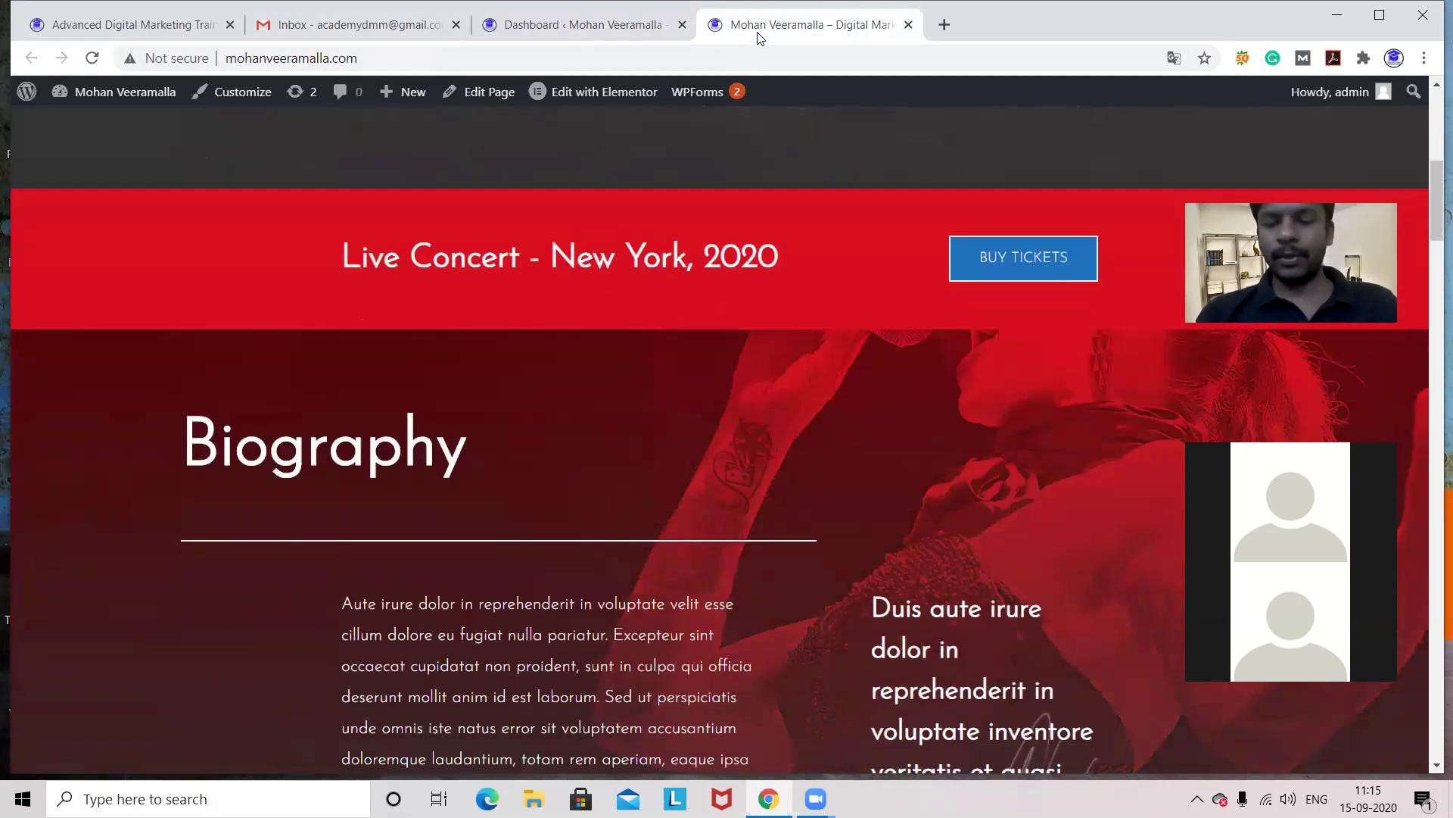
pyautogui.press('Up')
pyautogui.press('Up')
pyautogui.press('Up')
pyautogui.press('Up')
pyautogui.press('Up')
pyautogui.press('Up')
pyautogui.press('Up')
pyautogui.press('Up')
pyautogui.press('Up')
pyautogui.press('Up')
pyautogui.press('Up')
pyautogui.press('Up')
pyautogui.press('Up')
pyautogui.press('Up')
pyautogui.press('Up')
pyautogui.press('Up')
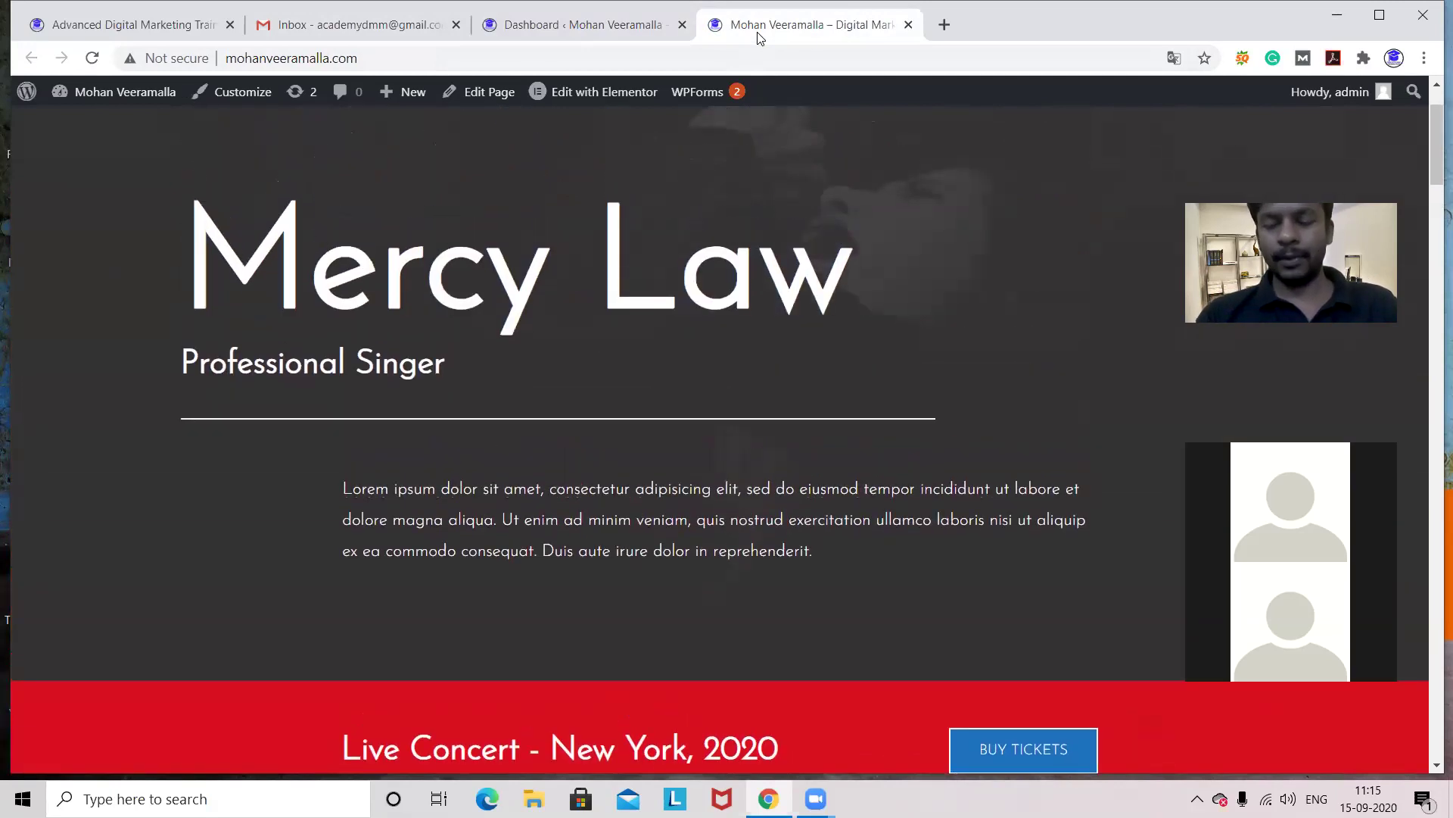
pyautogui.press('Up')
pyautogui.press('Up')
pyautogui.press('Up')
pyautogui.press('Up')
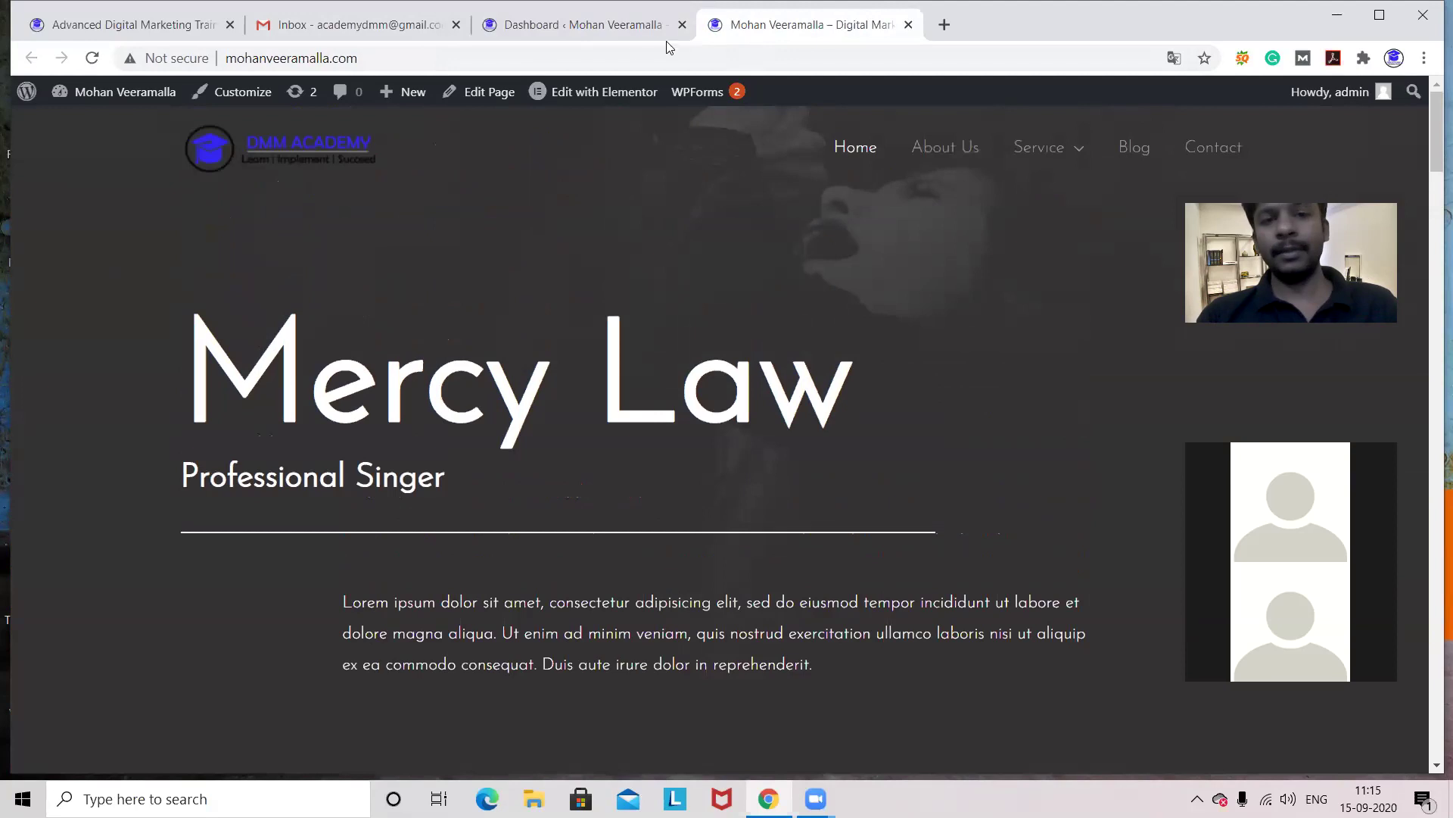
# - Return to the admin Dashboard and start a new page via Pages > Add New
pyautogui.click(570, 30)
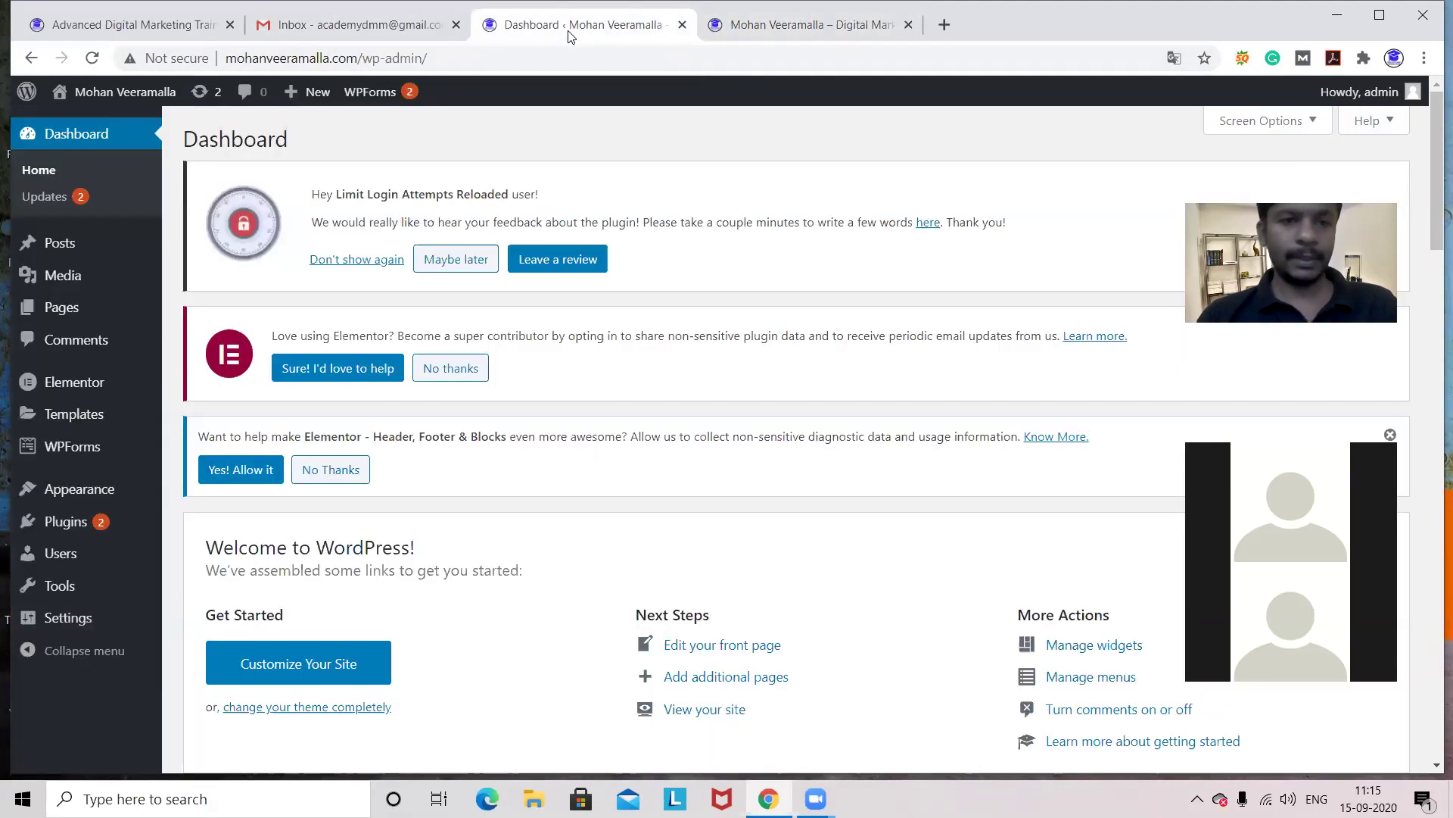
pyautogui.moveTo(59, 310)
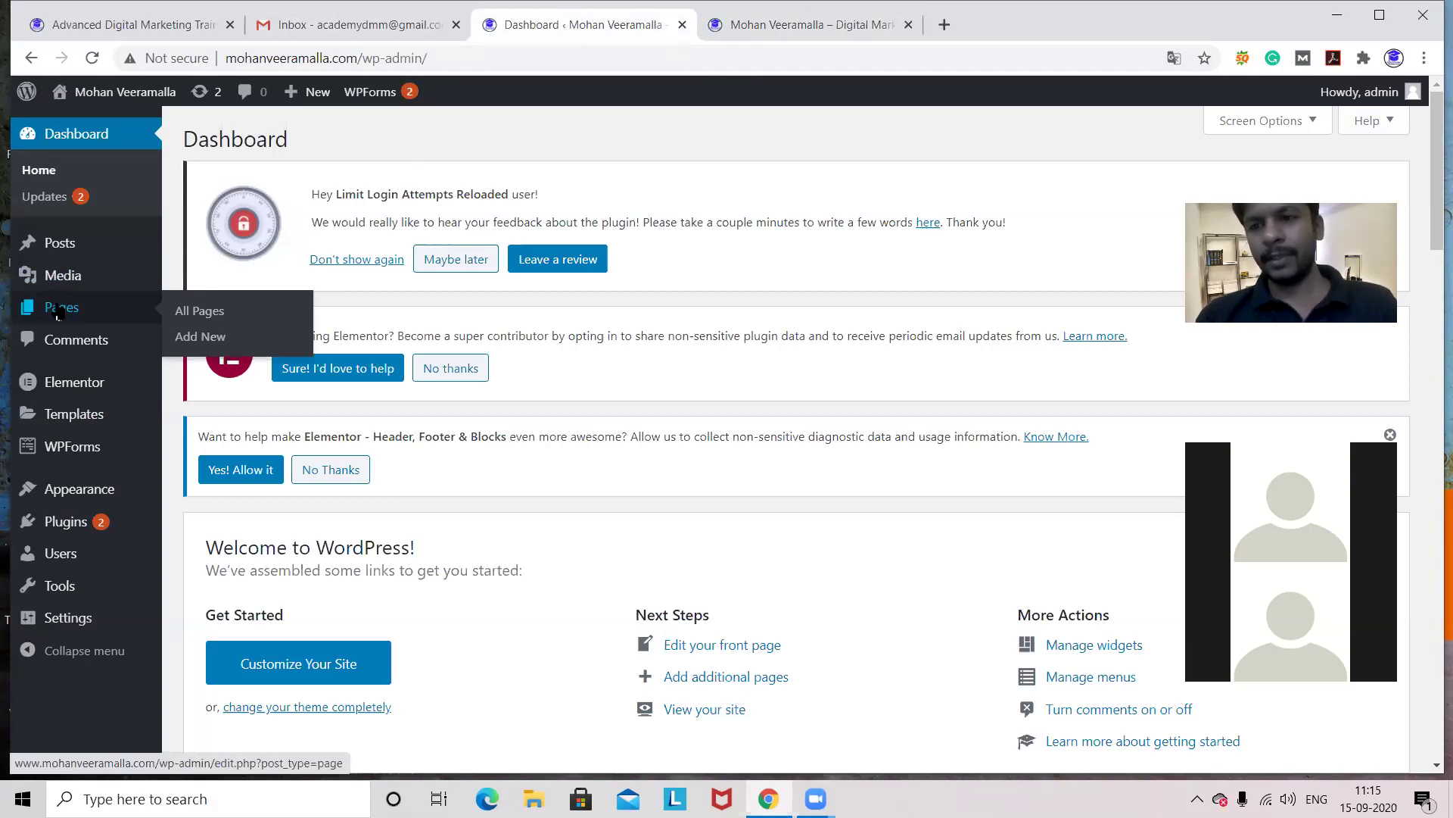
pyautogui.click(206, 337)
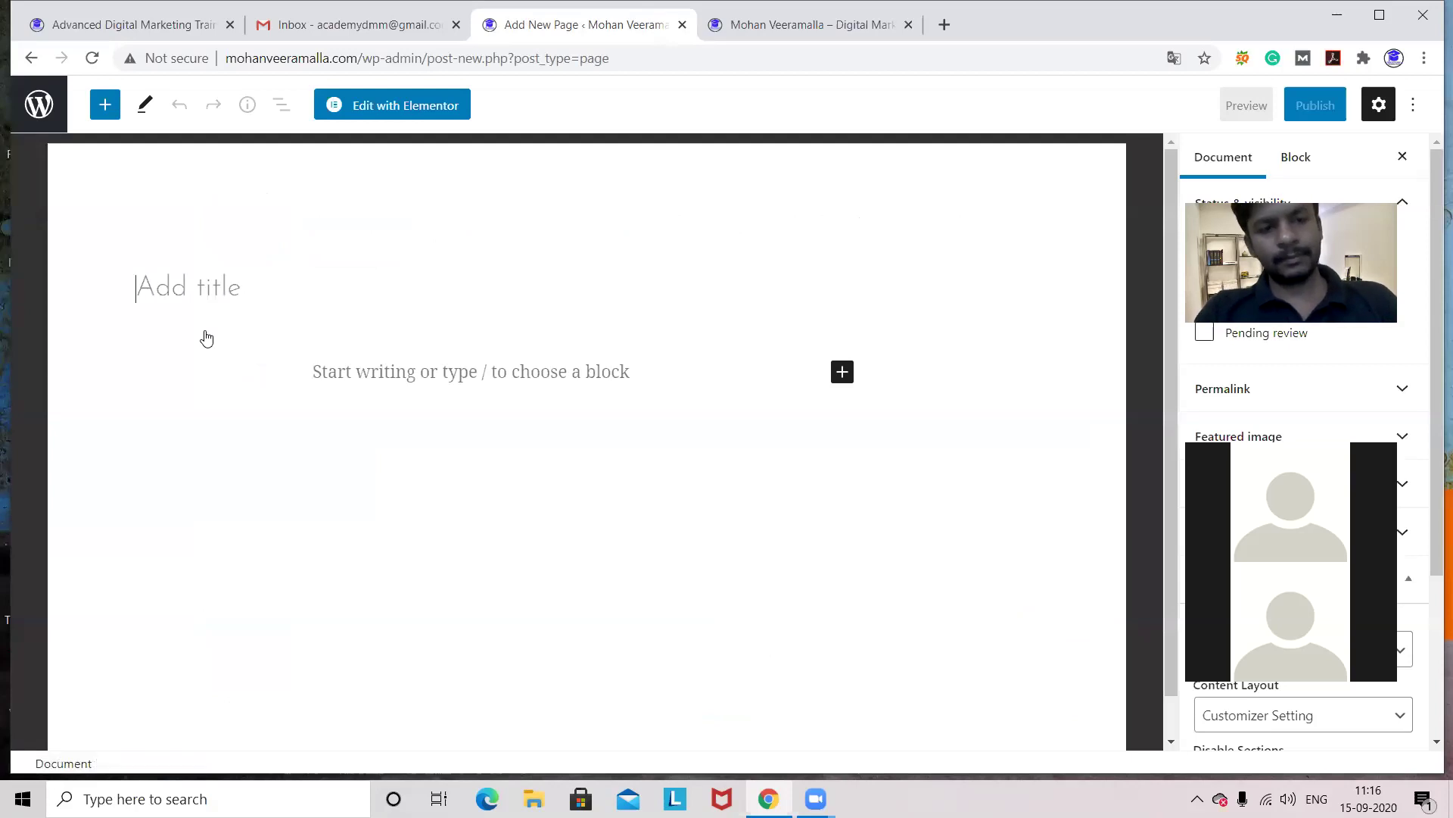
# - Title the new page 'Elementor sample' and publish it, confirming in the pre-publish panel
pyautogui.write('E')
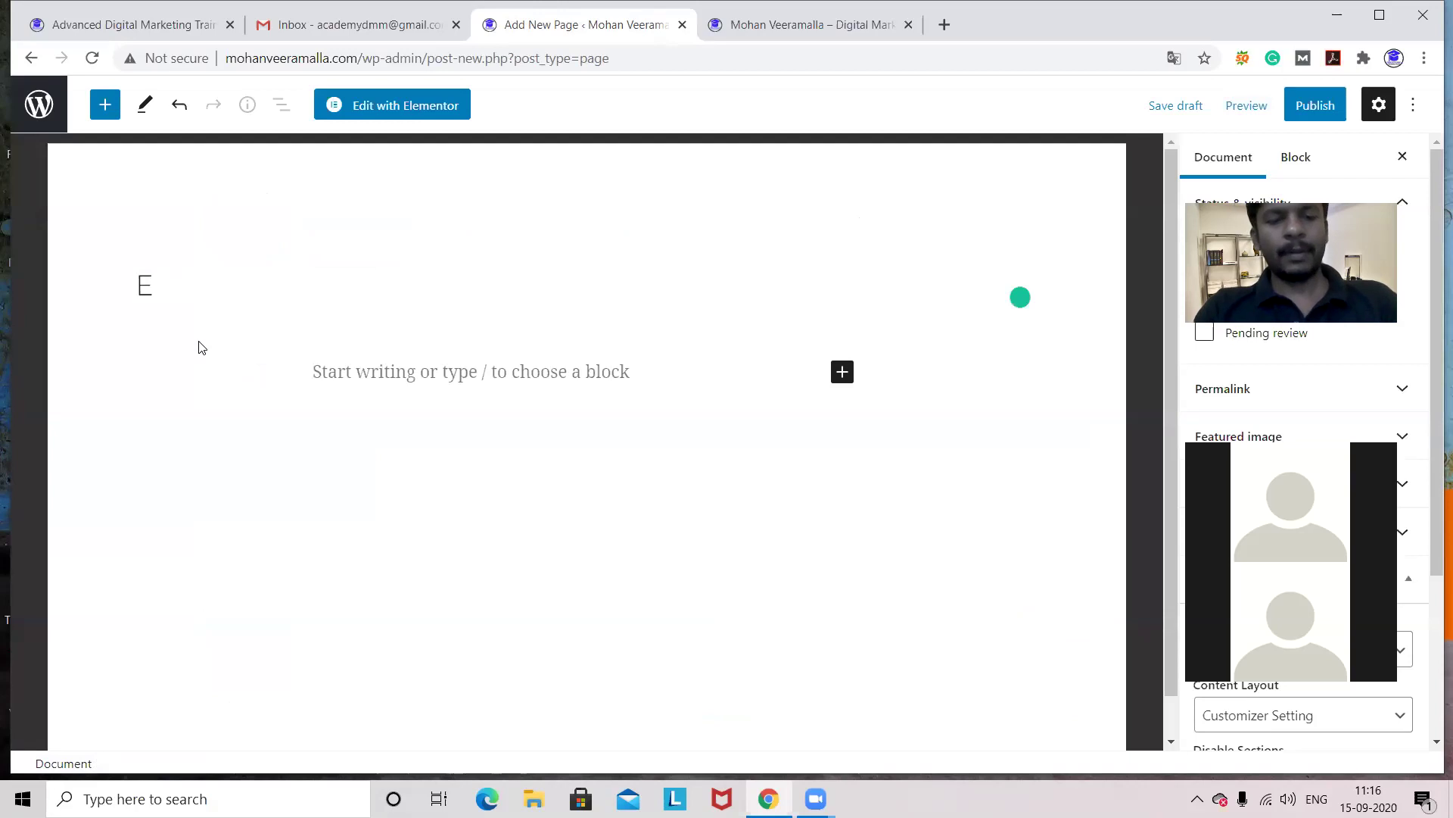
pyautogui.write('lementor')
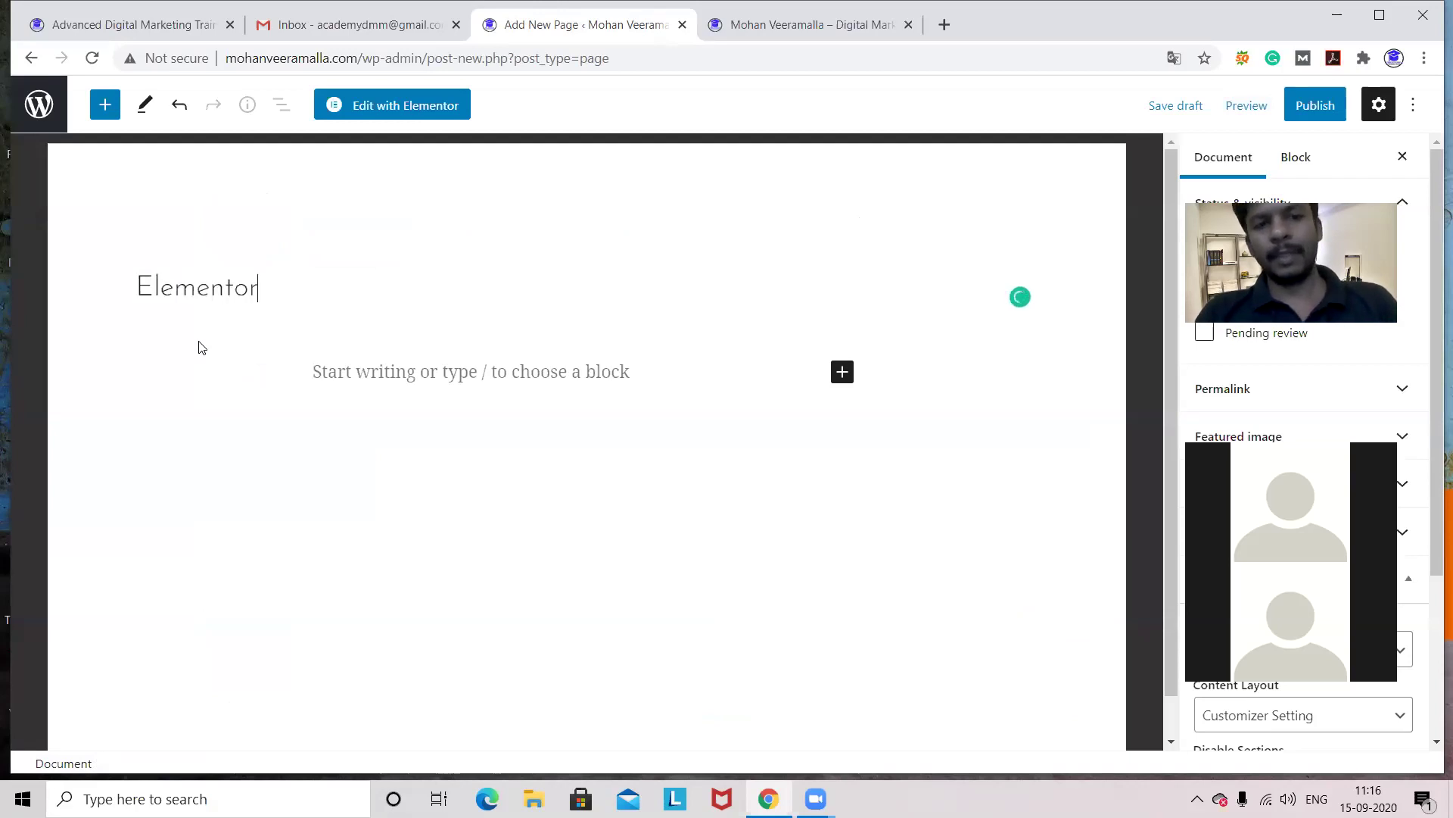
pyautogui.write(' s')
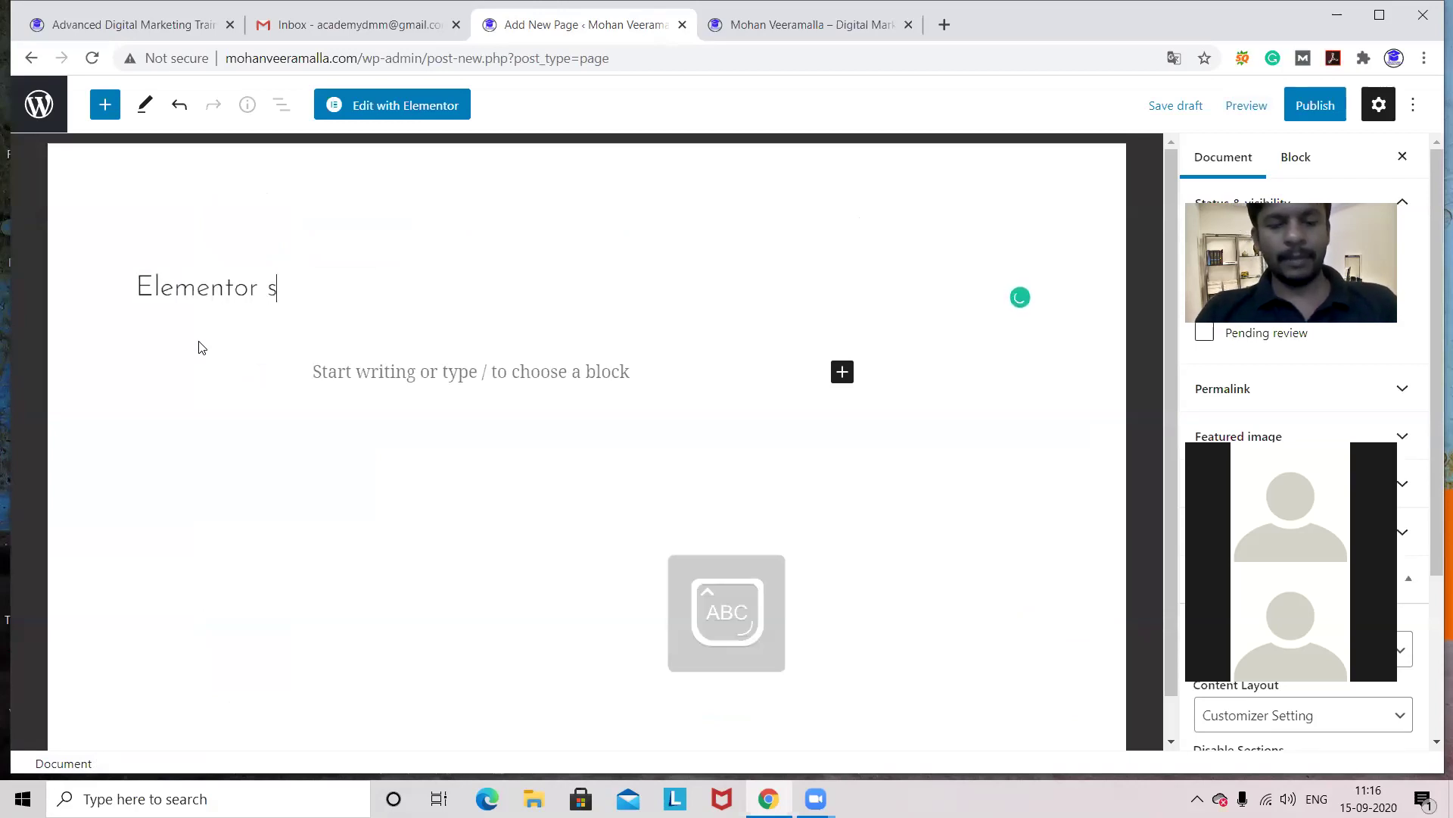
pyautogui.write('a')
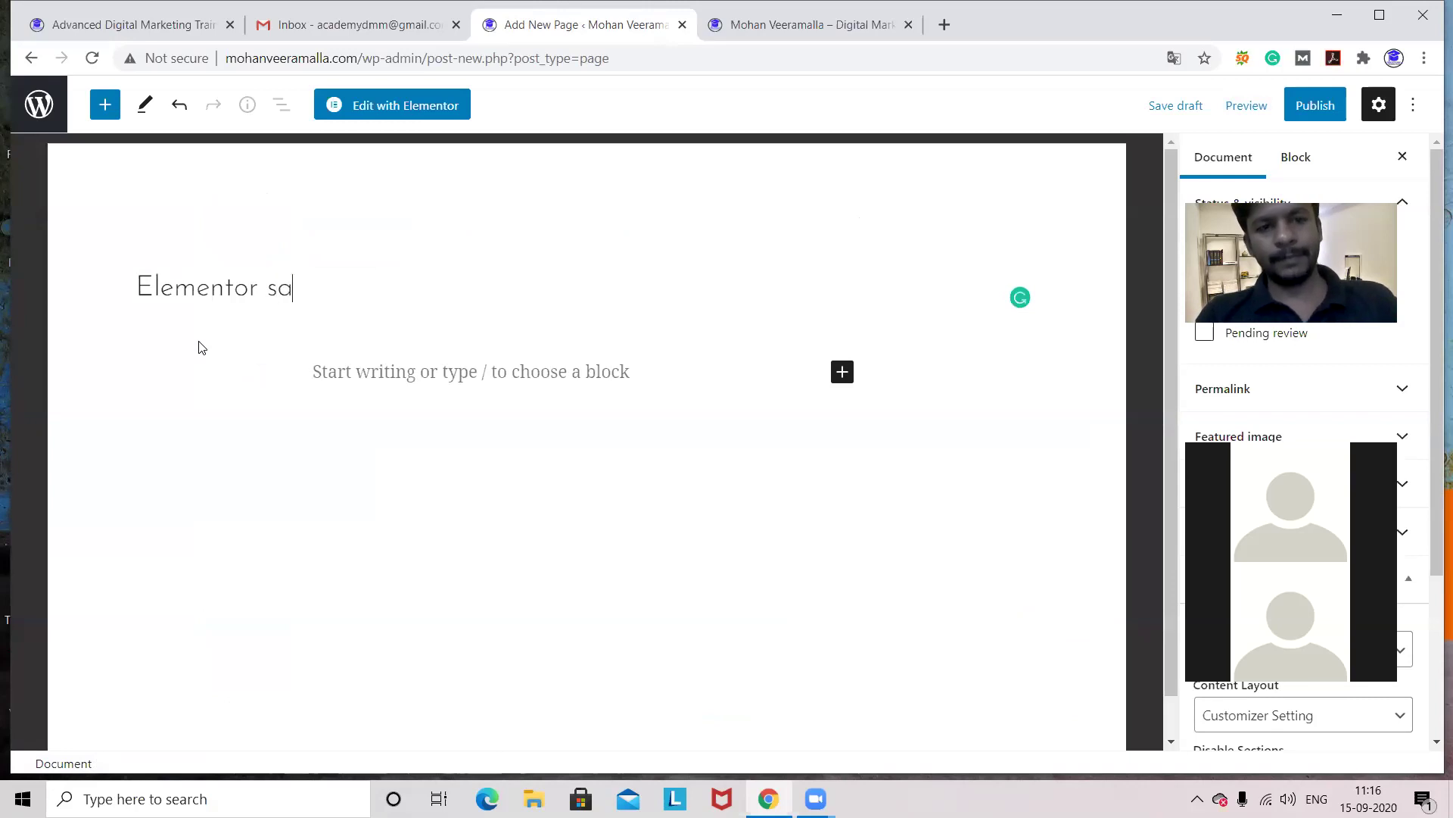
pyautogui.write('mple')
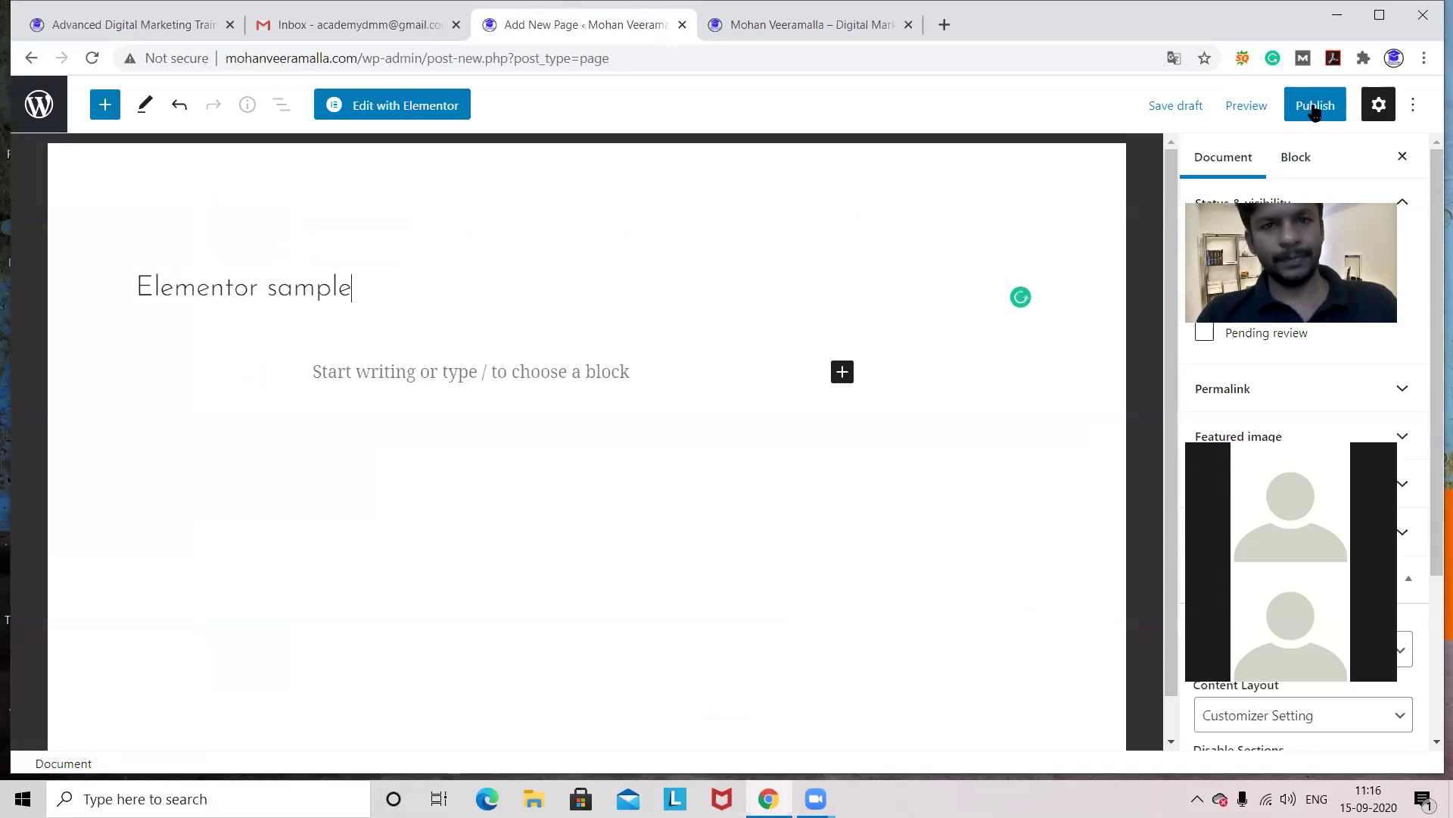
pyautogui.click(1315, 107)
pyautogui.click(1275, 107)
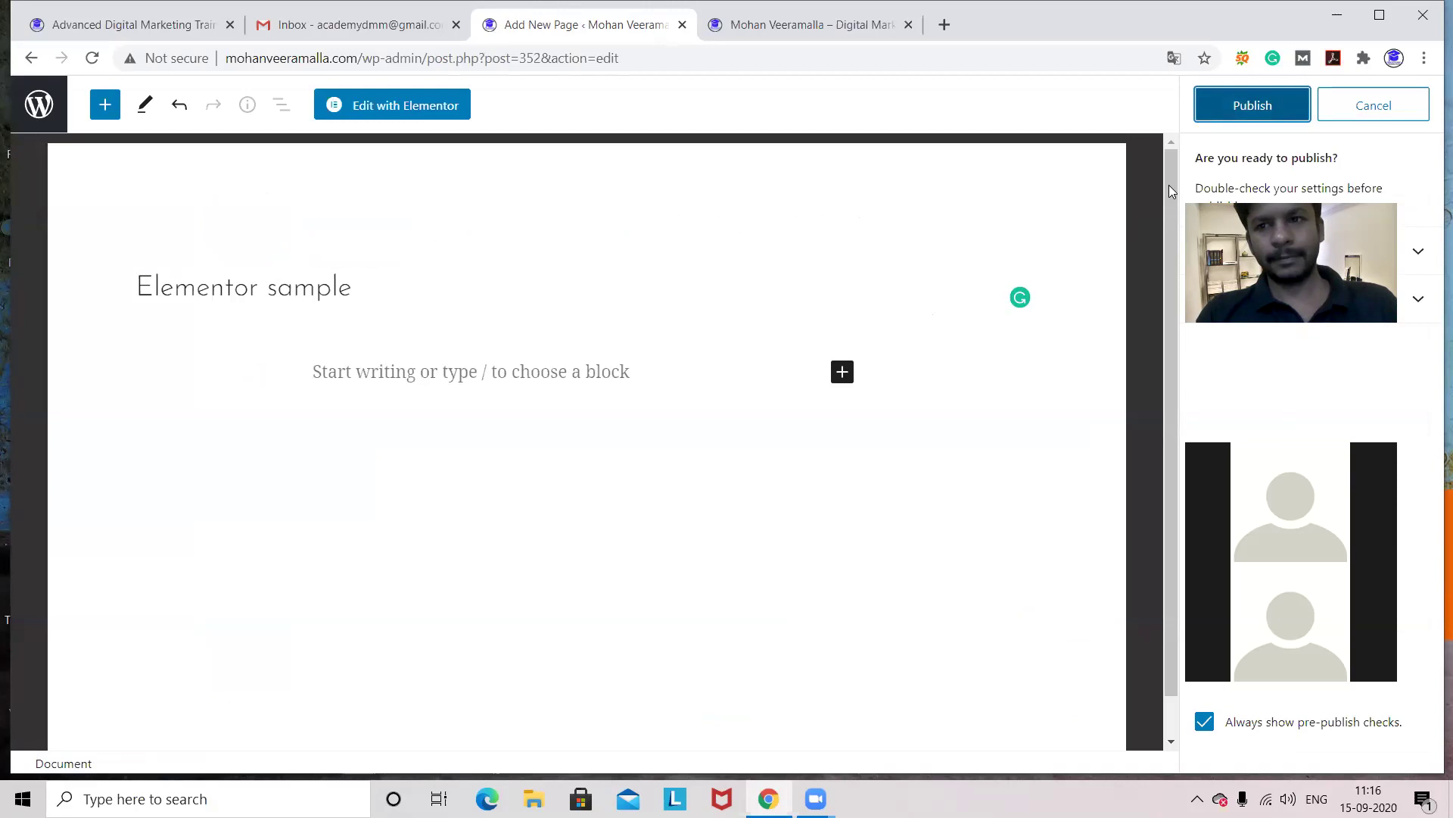
pyautogui.click(1236, 111)
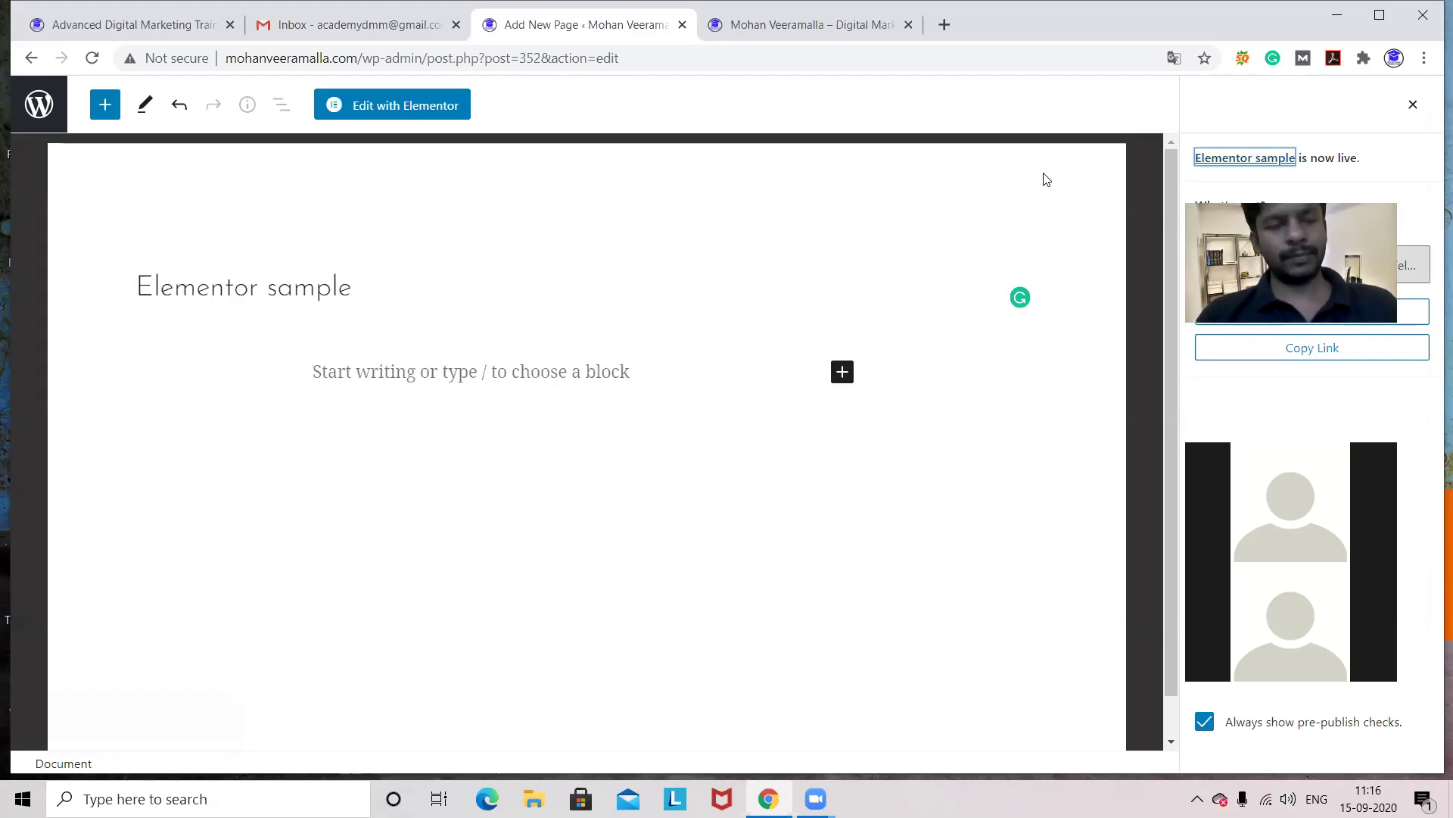
# - Open the Pages list and scroll it to find Elementor sample, briefly checking the live site
pyautogui.click(50, 105)
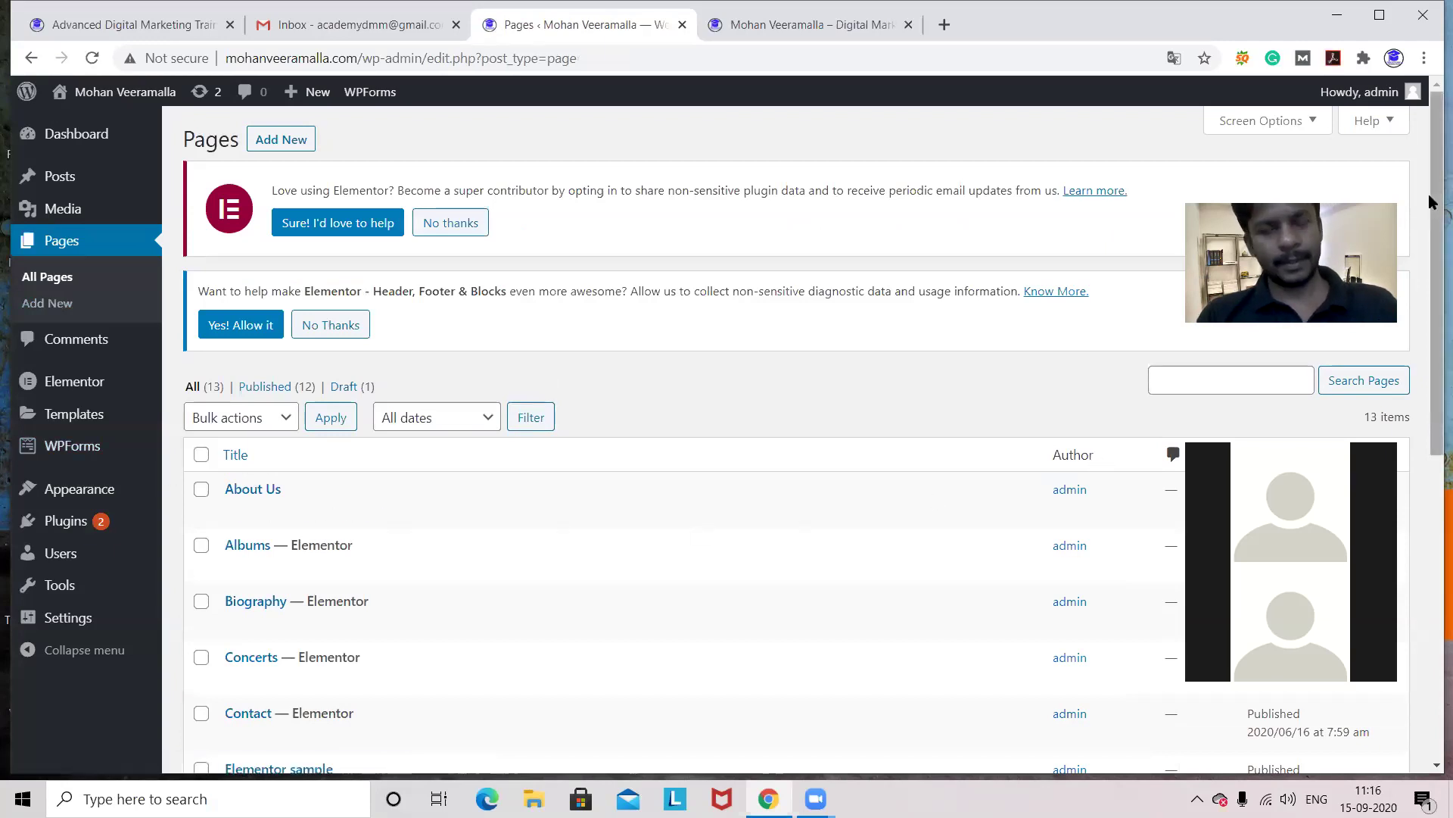
pyautogui.moveTo(1434, 201); pyautogui.dragTo(1433, 352)
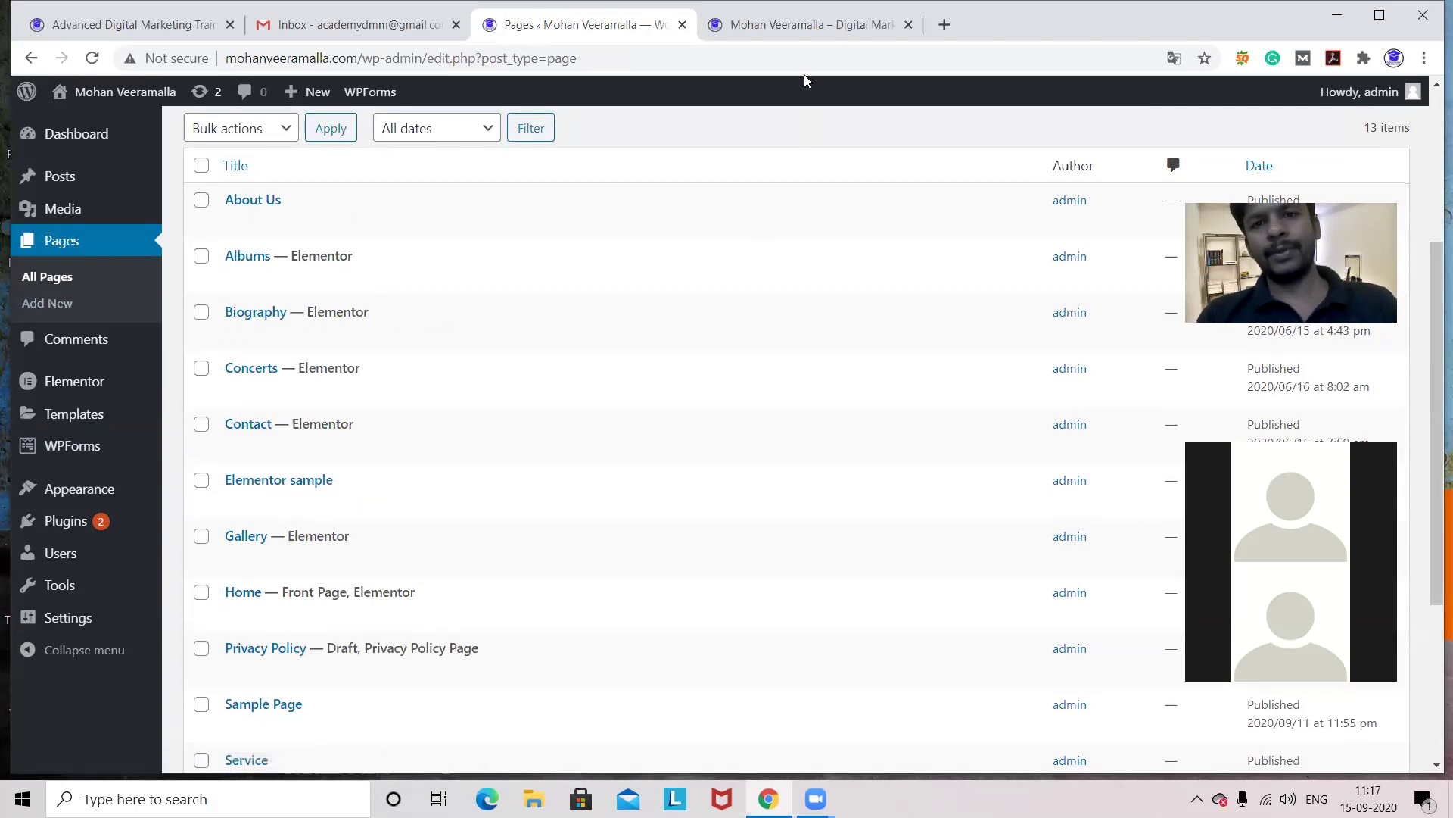
pyautogui.click(807, 31)
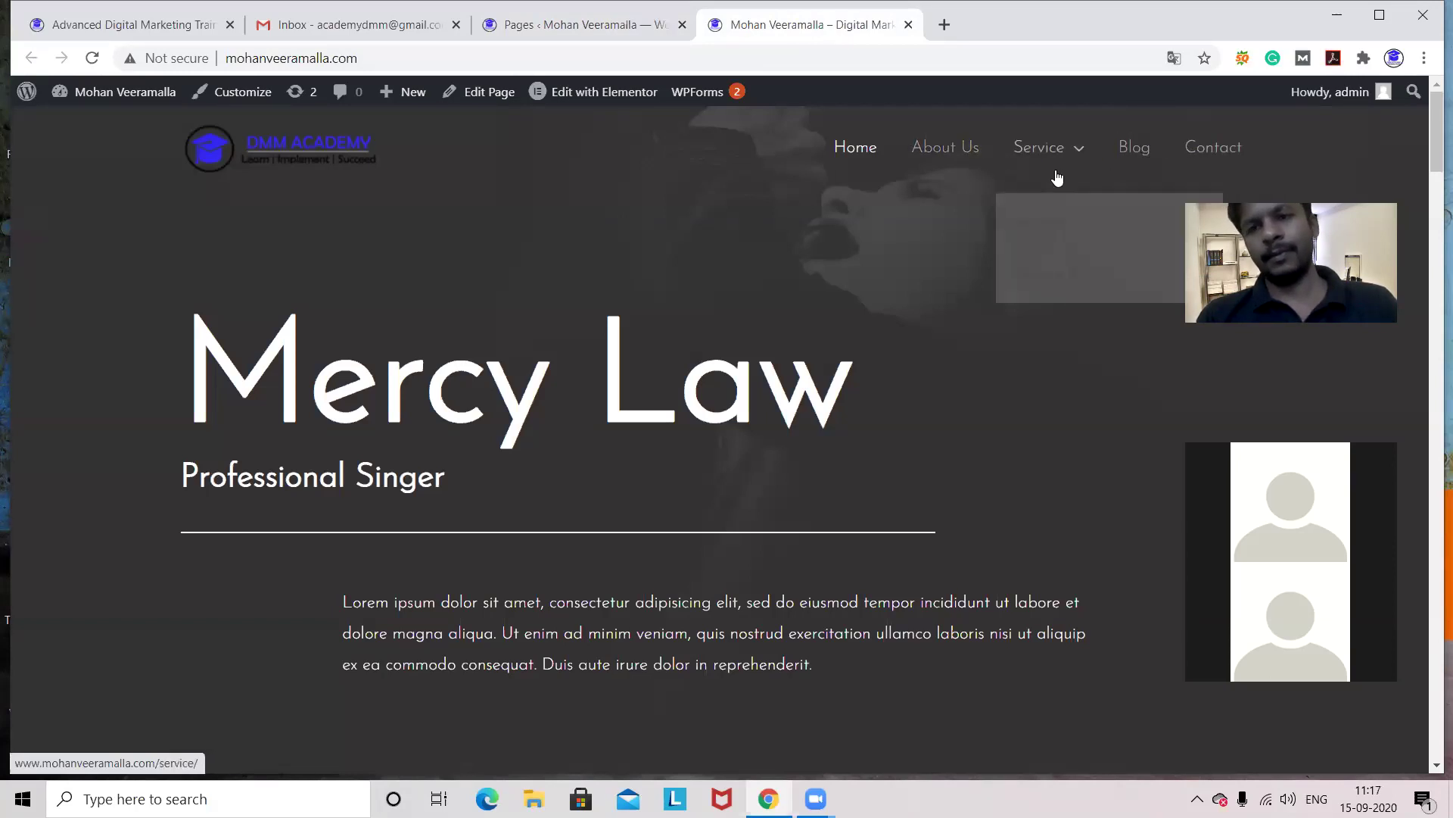
pyautogui.click(538, 28)
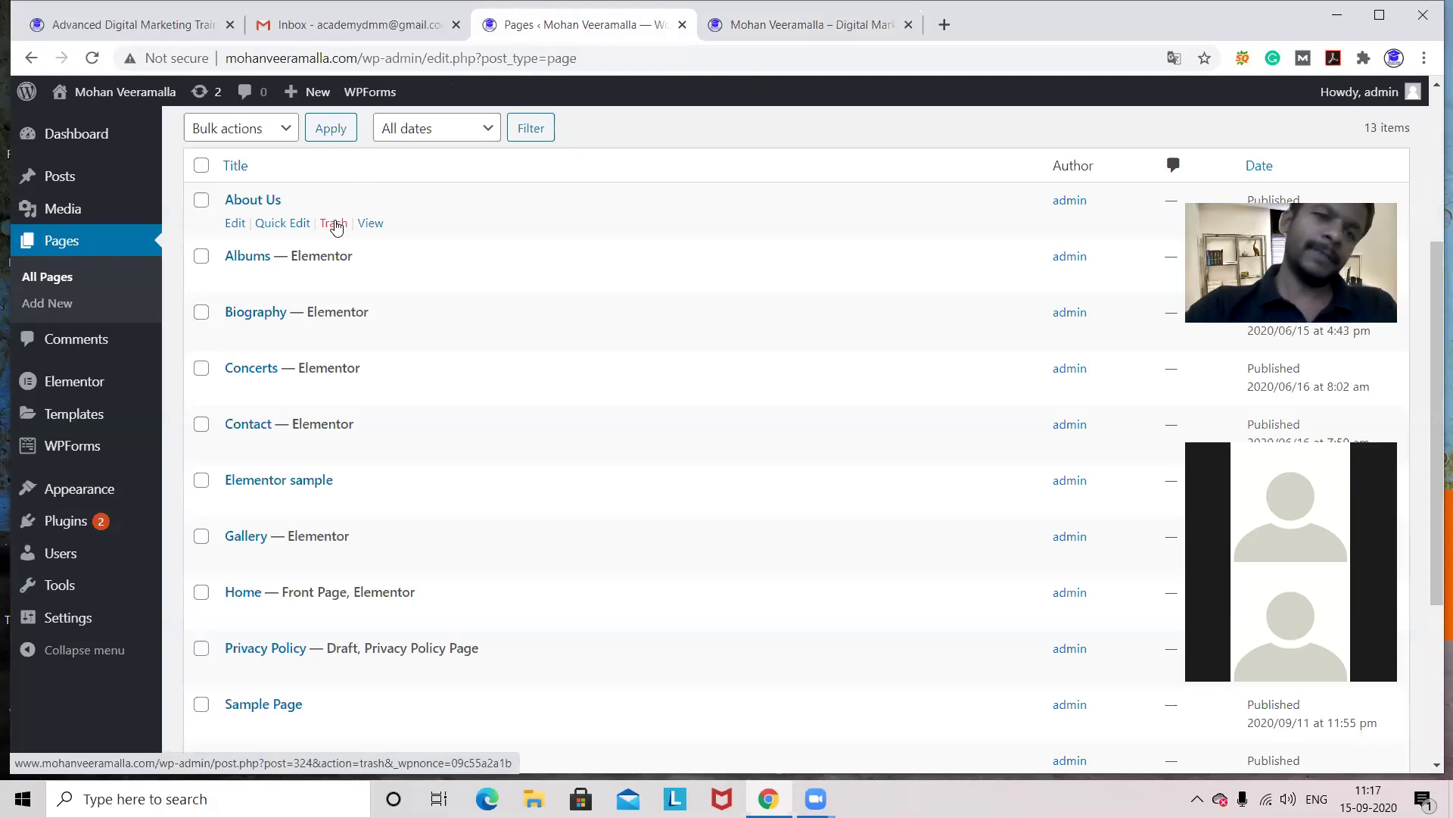
pyautogui.moveTo(60, 495)
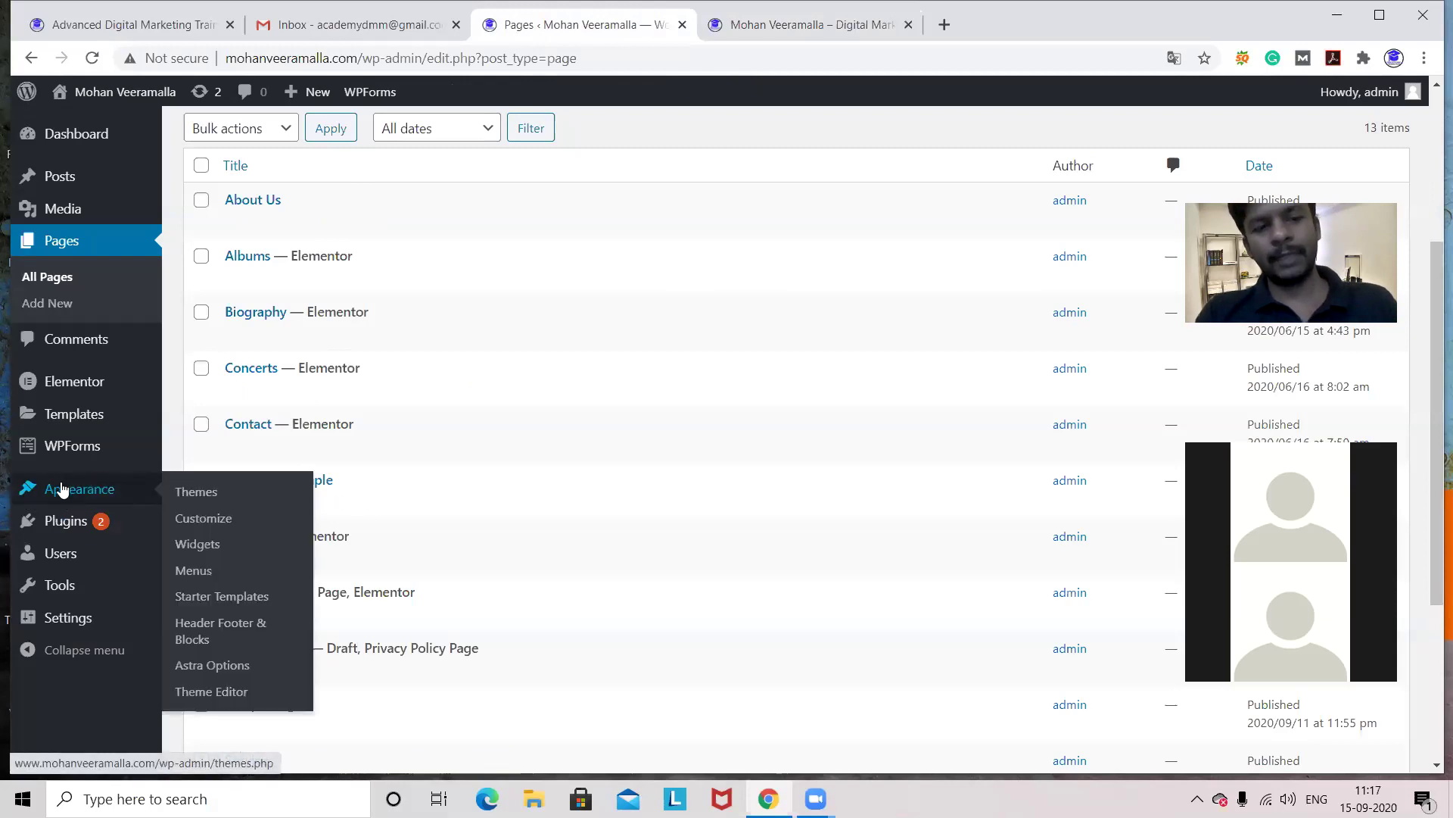
# - Add the Elementor sample page to the menu, drag it to the top, and save
pyautogui.click(195, 573)
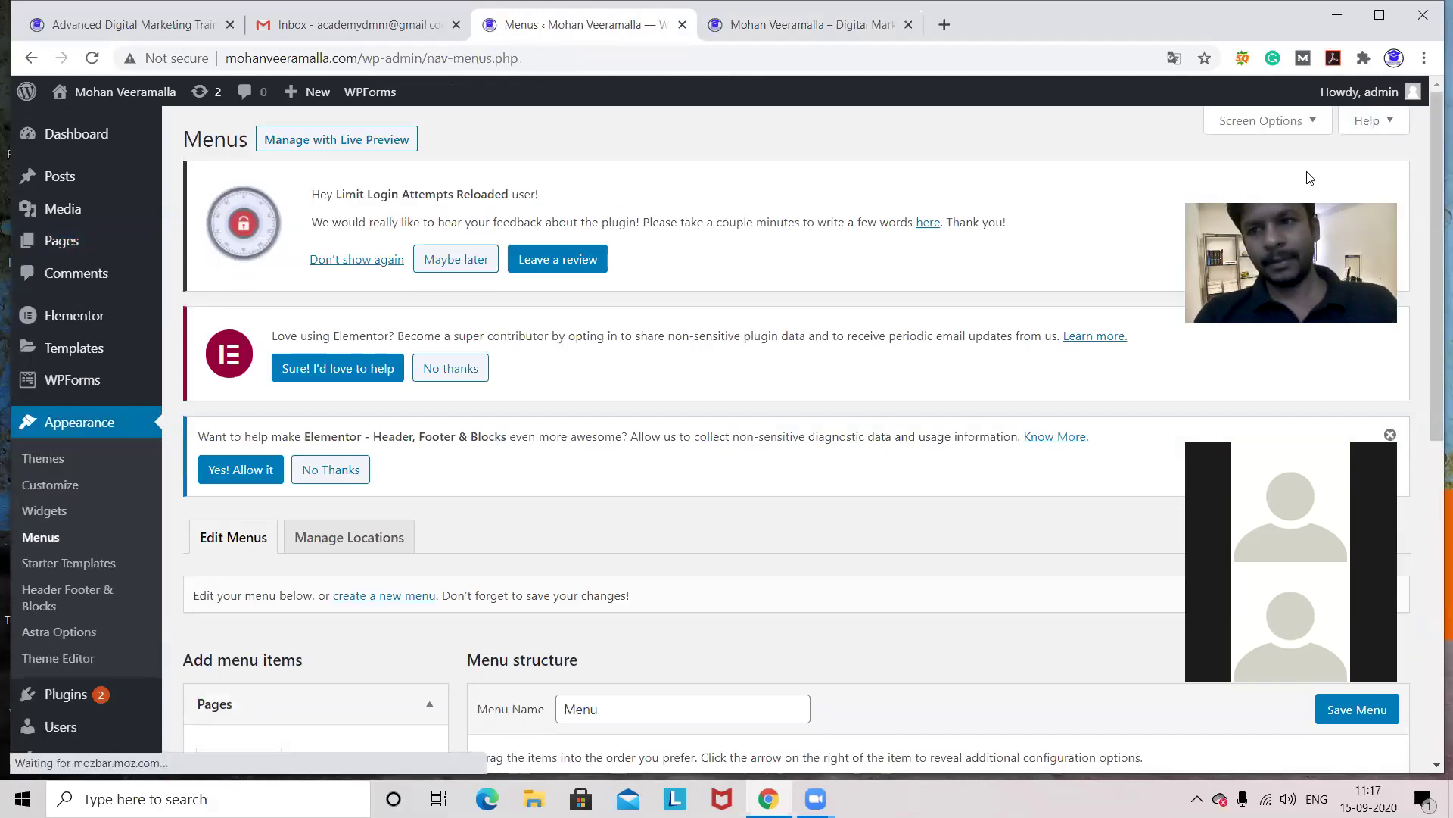
pyautogui.moveTo(1435, 115); pyautogui.dragTo(1432, 361)
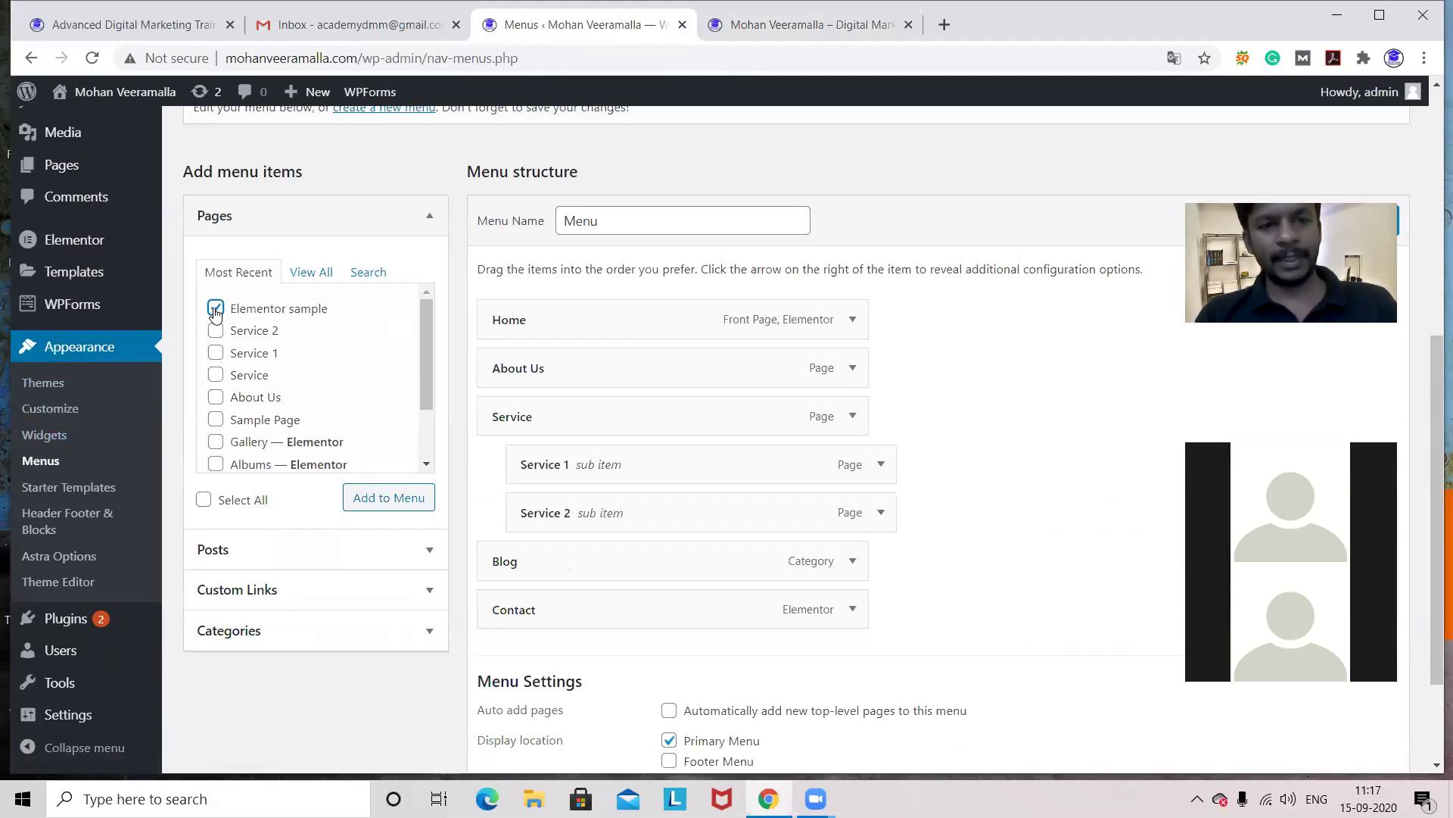
pyautogui.click(382, 500)
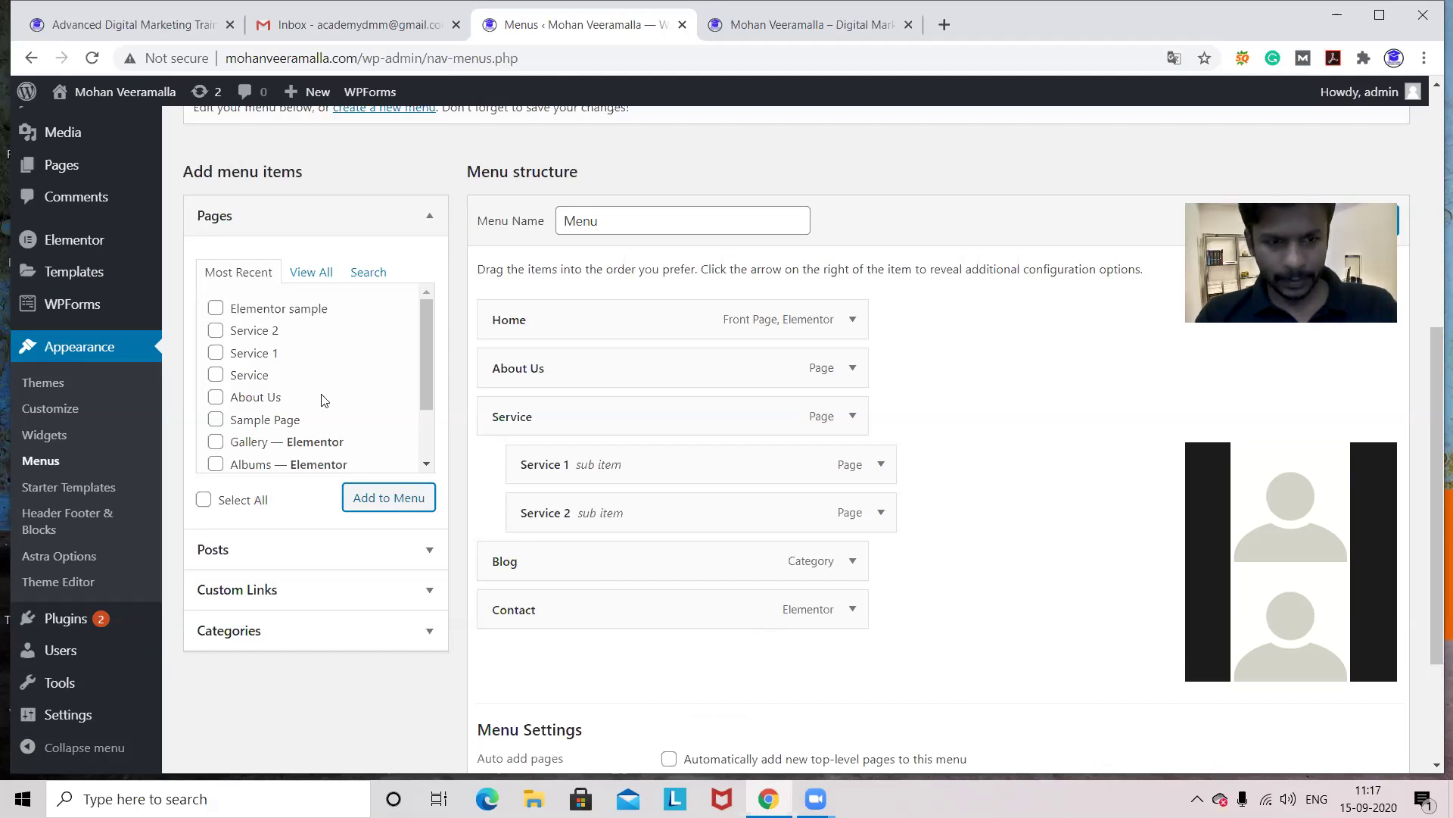
pyautogui.click(216, 308)
pyautogui.press('Return')
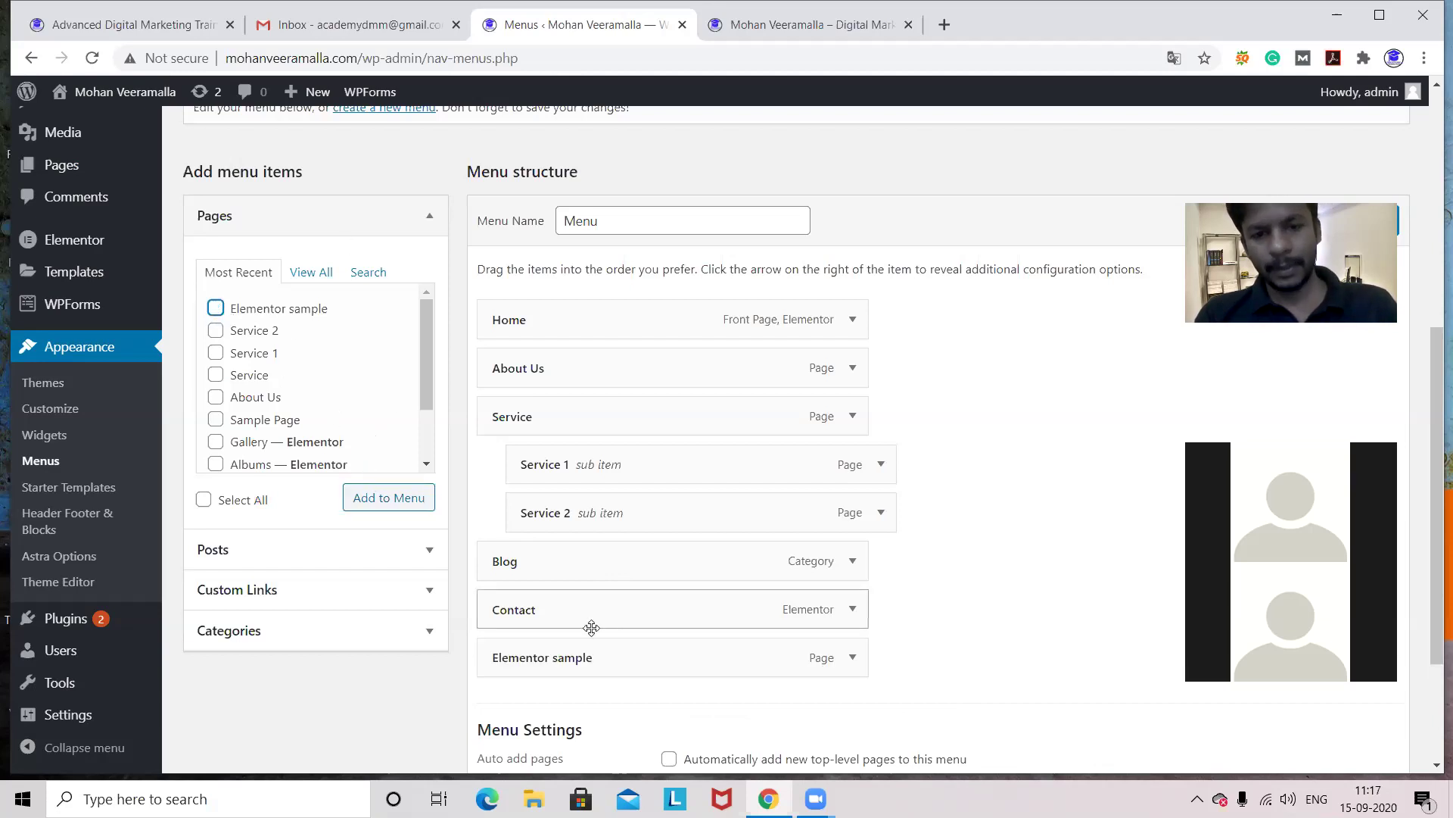
pyautogui.moveTo(604, 658); pyautogui.dragTo(602, 316)
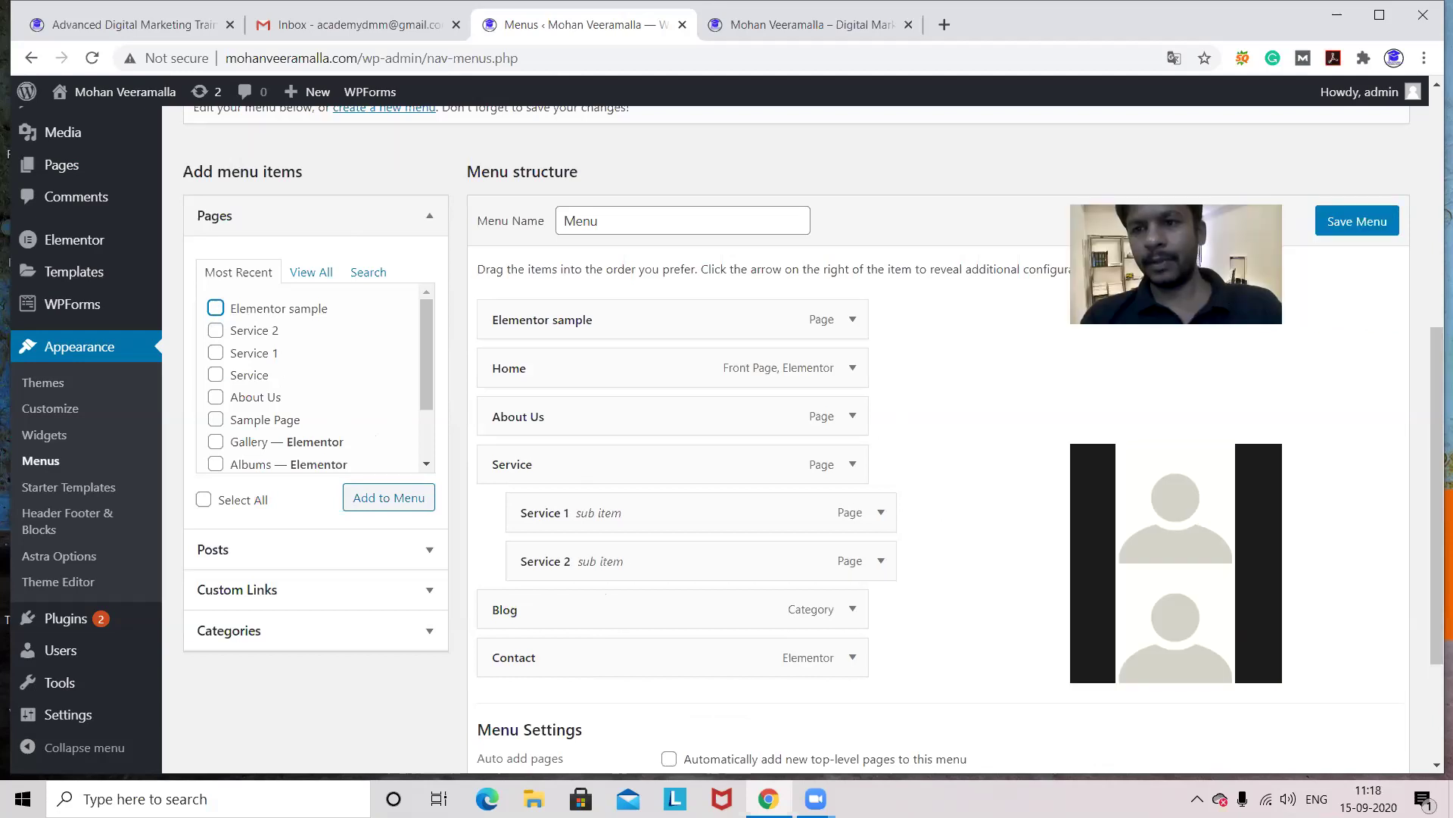
pyautogui.click(1360, 224)
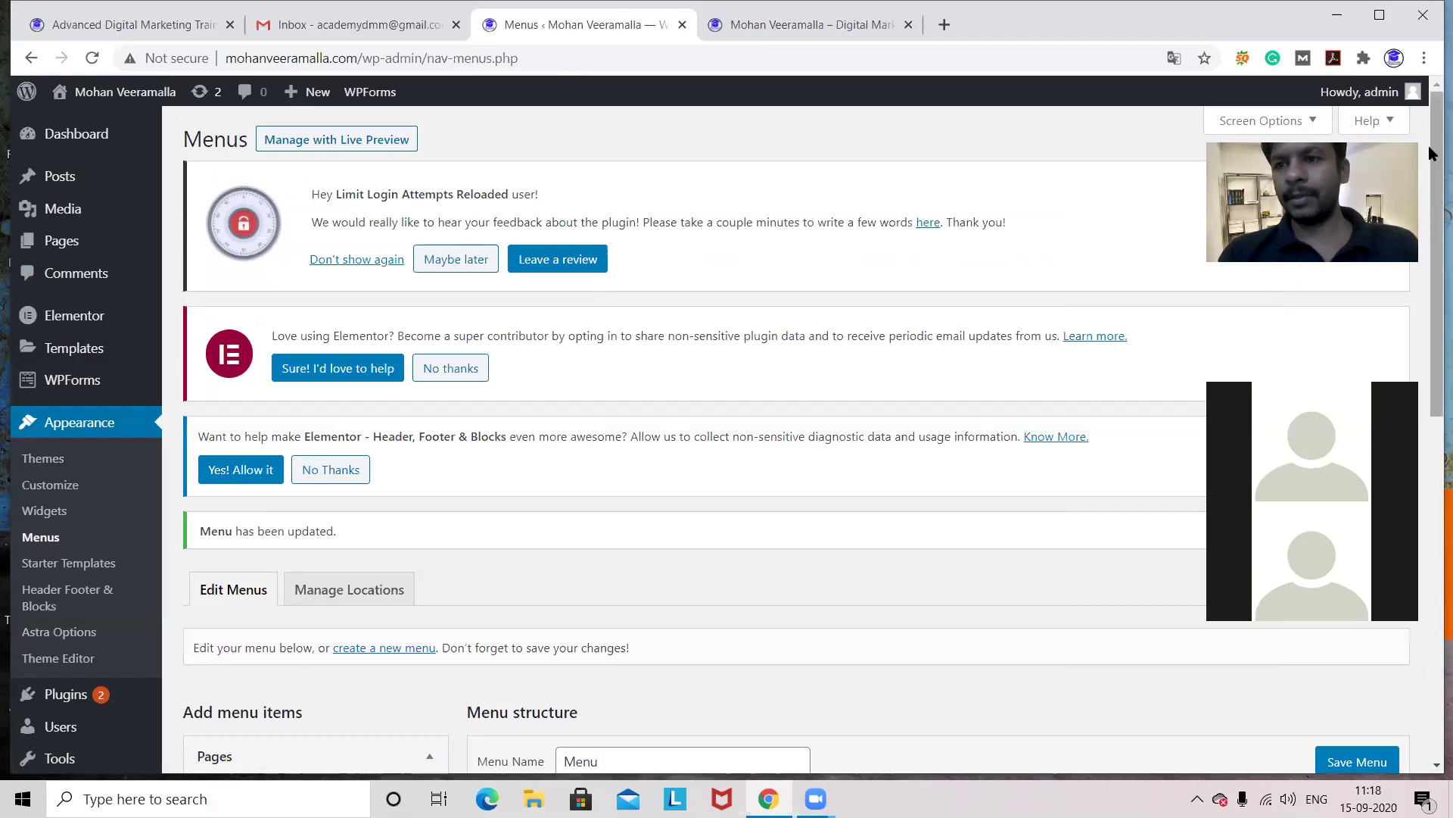
# - Indent the Elementor sample menu item as a sub item under Home and save the menu
pyautogui.moveTo(1431, 154); pyautogui.dragTo(1431, 341)
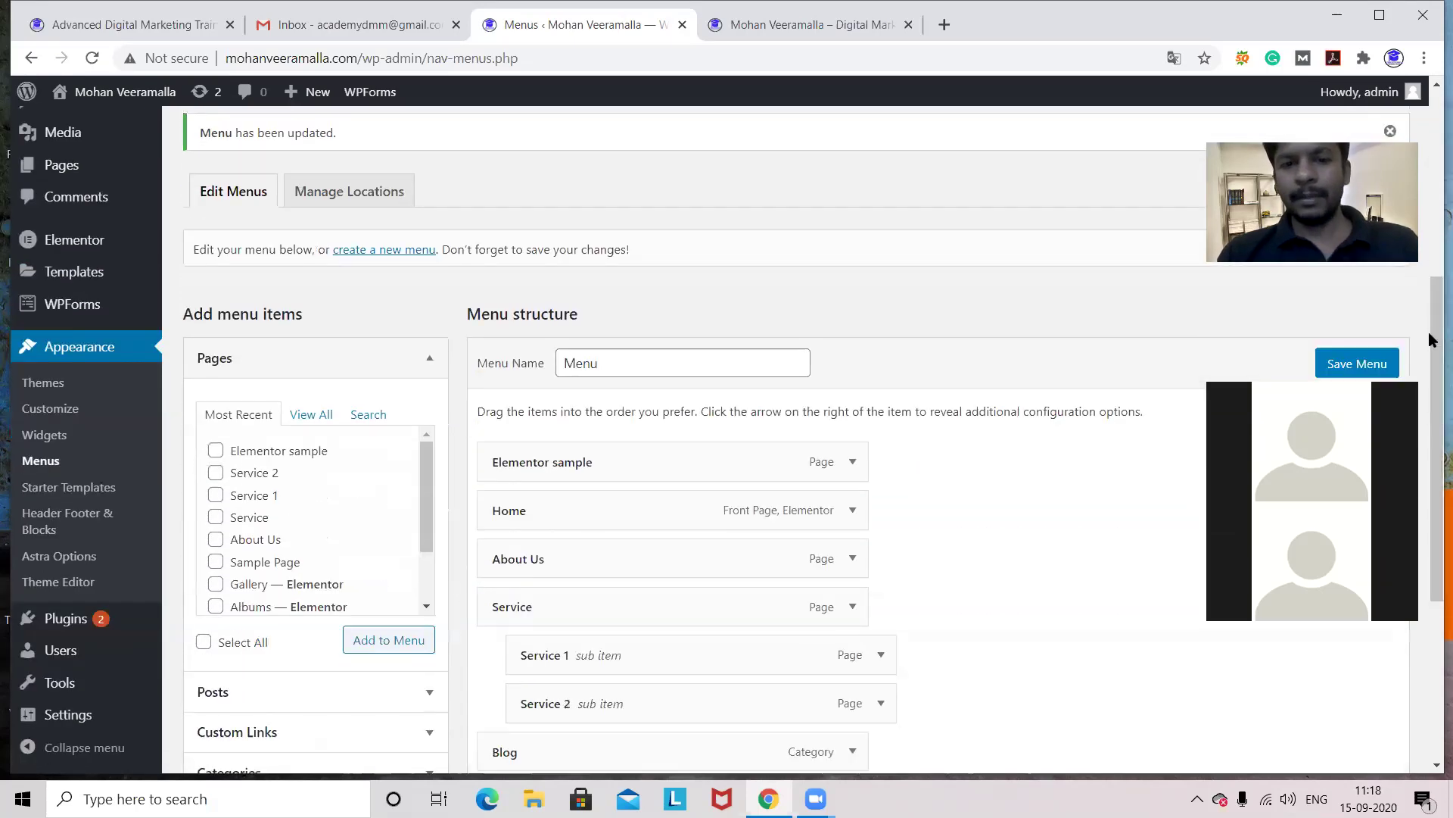
pyautogui.moveTo(746, 462); pyautogui.dragTo(794, 513)
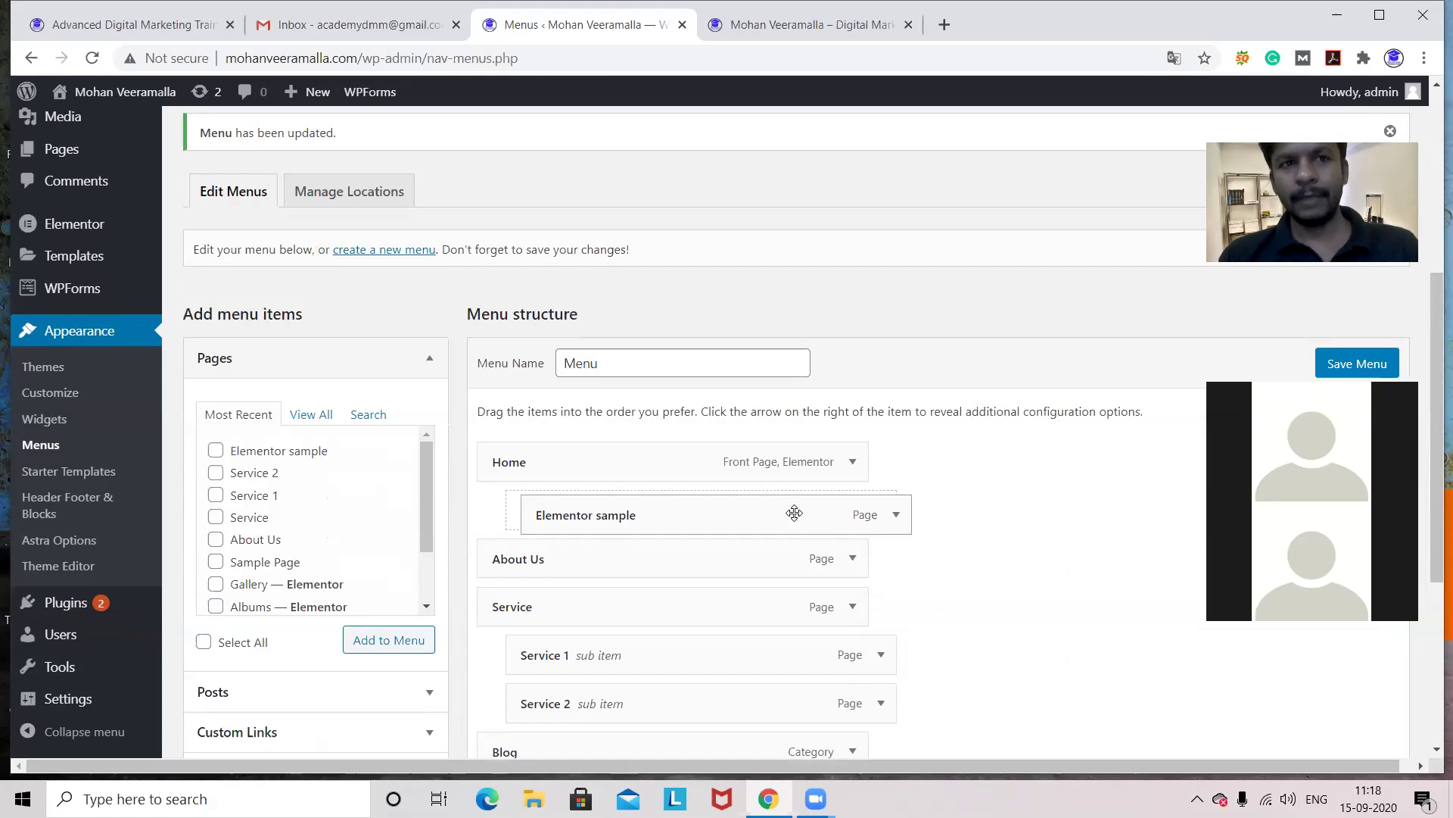
pyautogui.moveTo(794, 512); pyautogui.dragTo(794, 512)
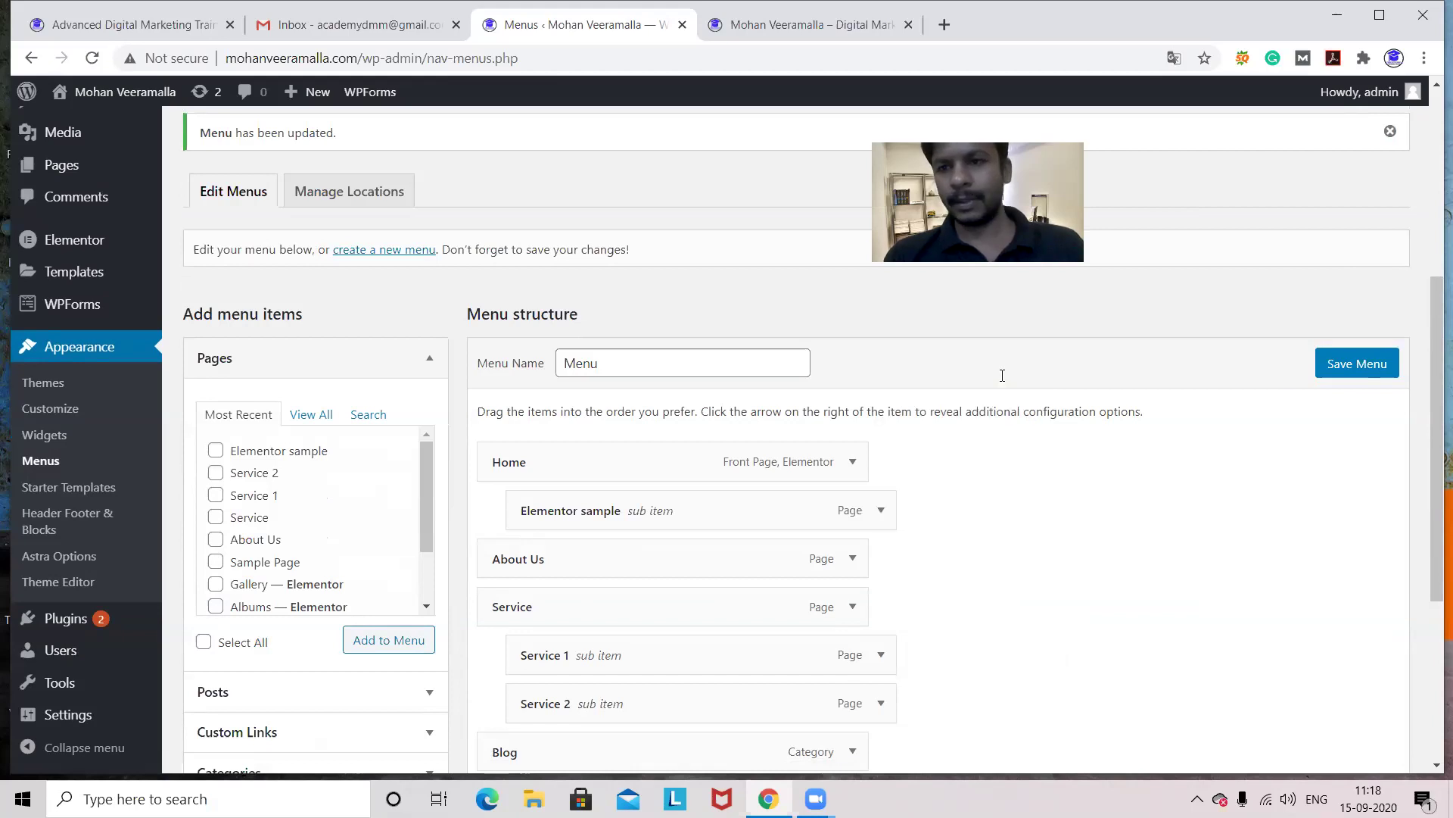
pyautogui.click(1352, 364)
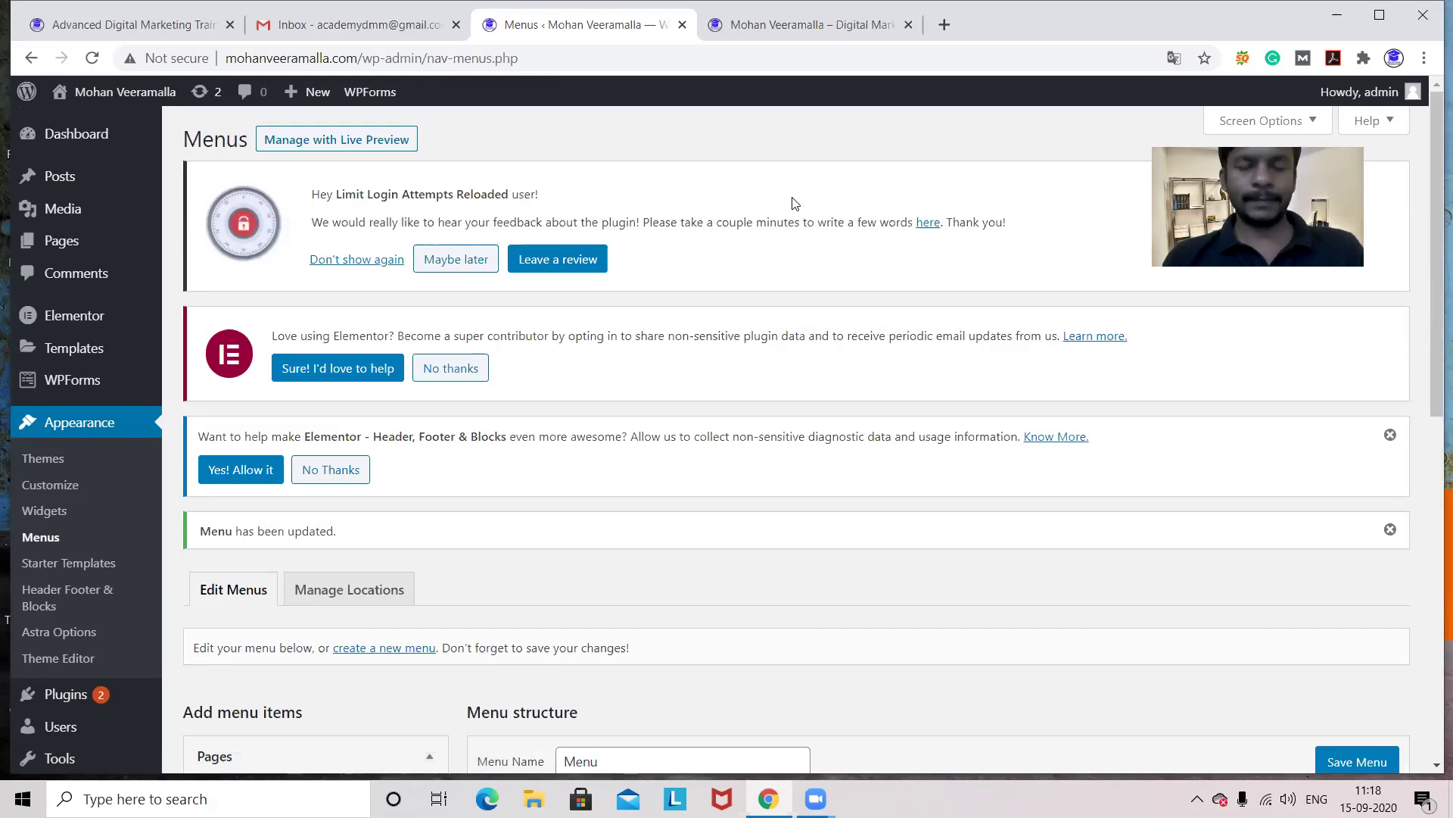
# - Reload the live site and open Elementor sample from the new Home submenu to check it
pyautogui.click(792, 35)
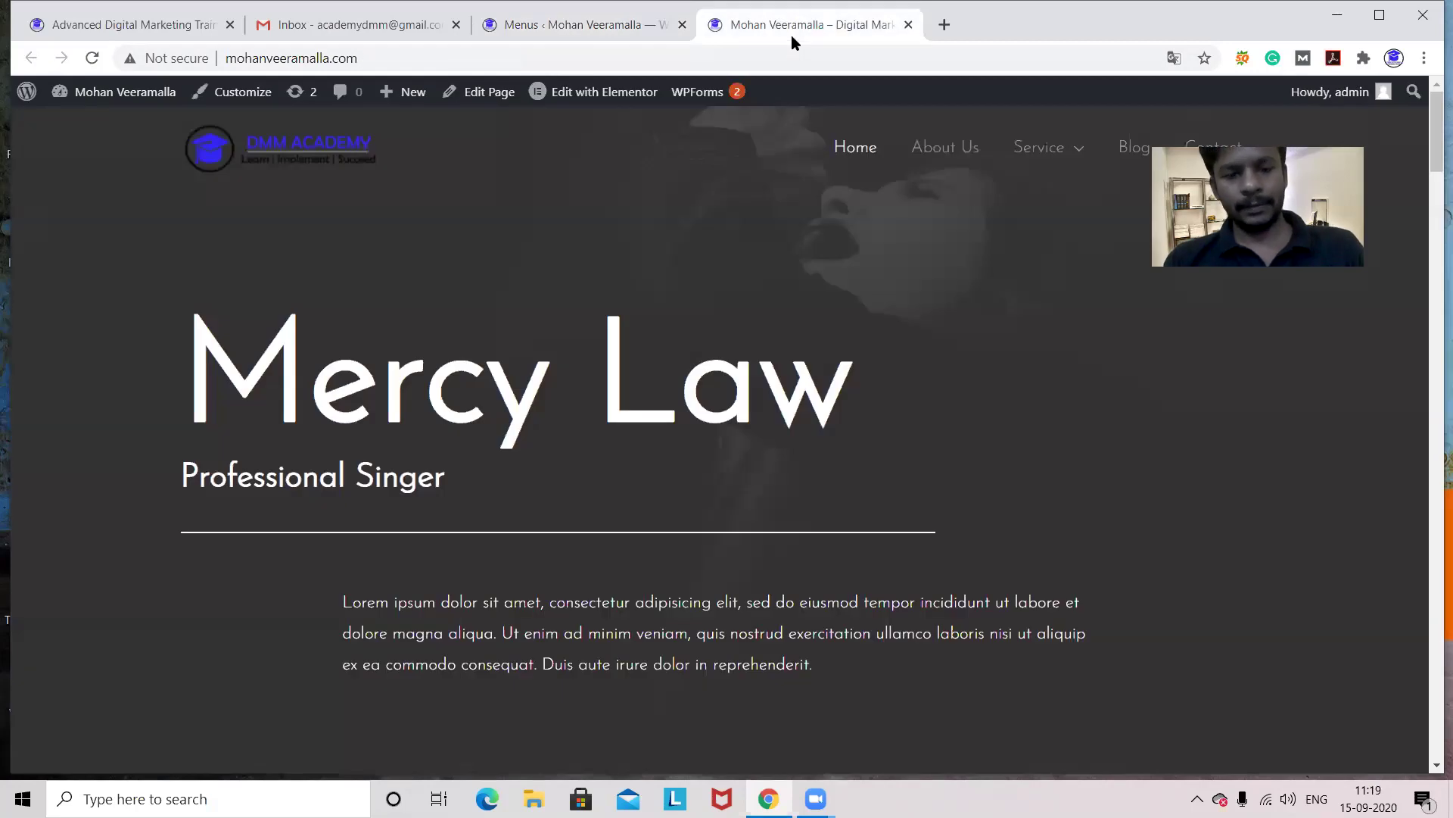
pyautogui.press('F5')
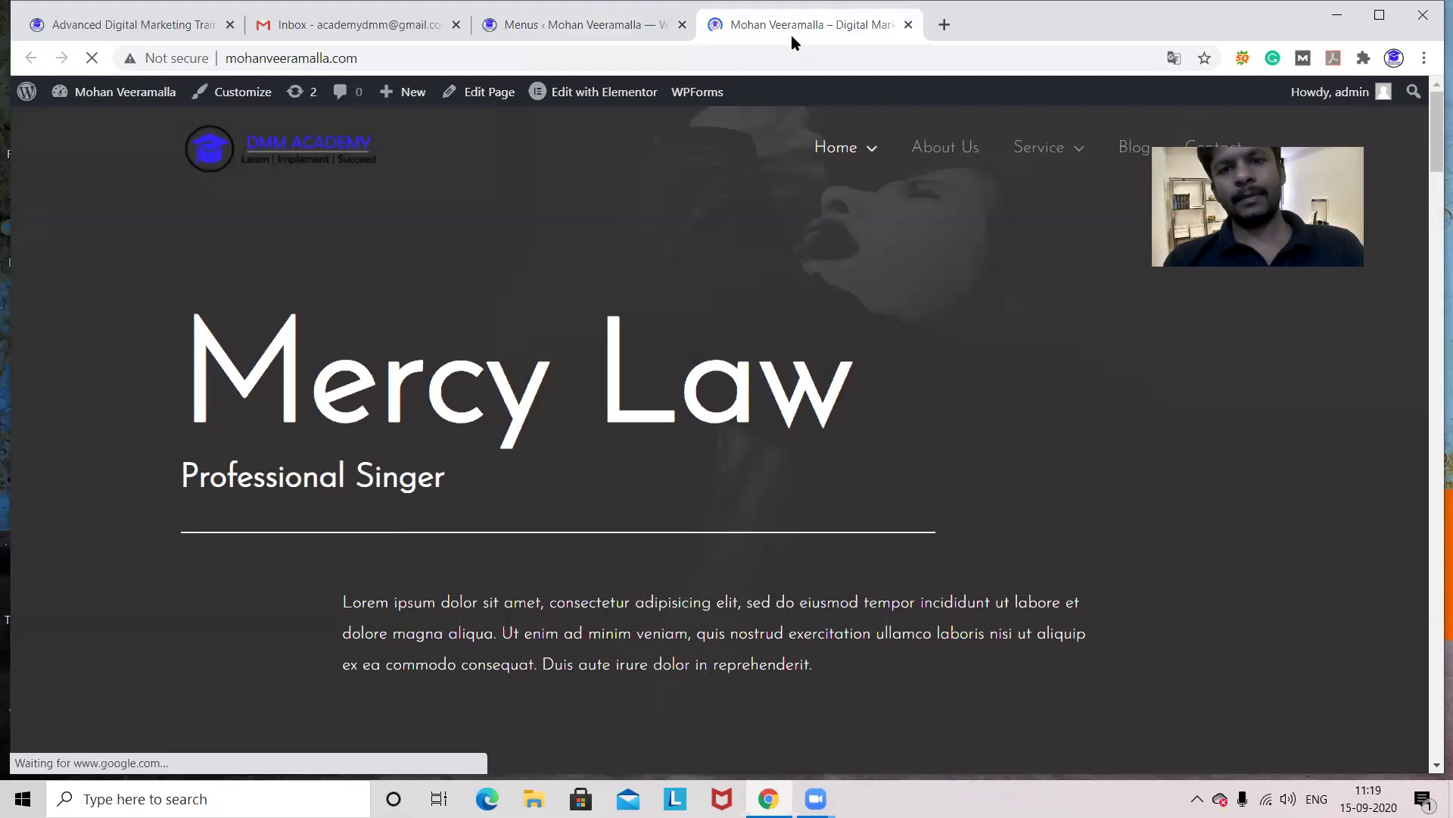
pyautogui.moveTo(871, 154)
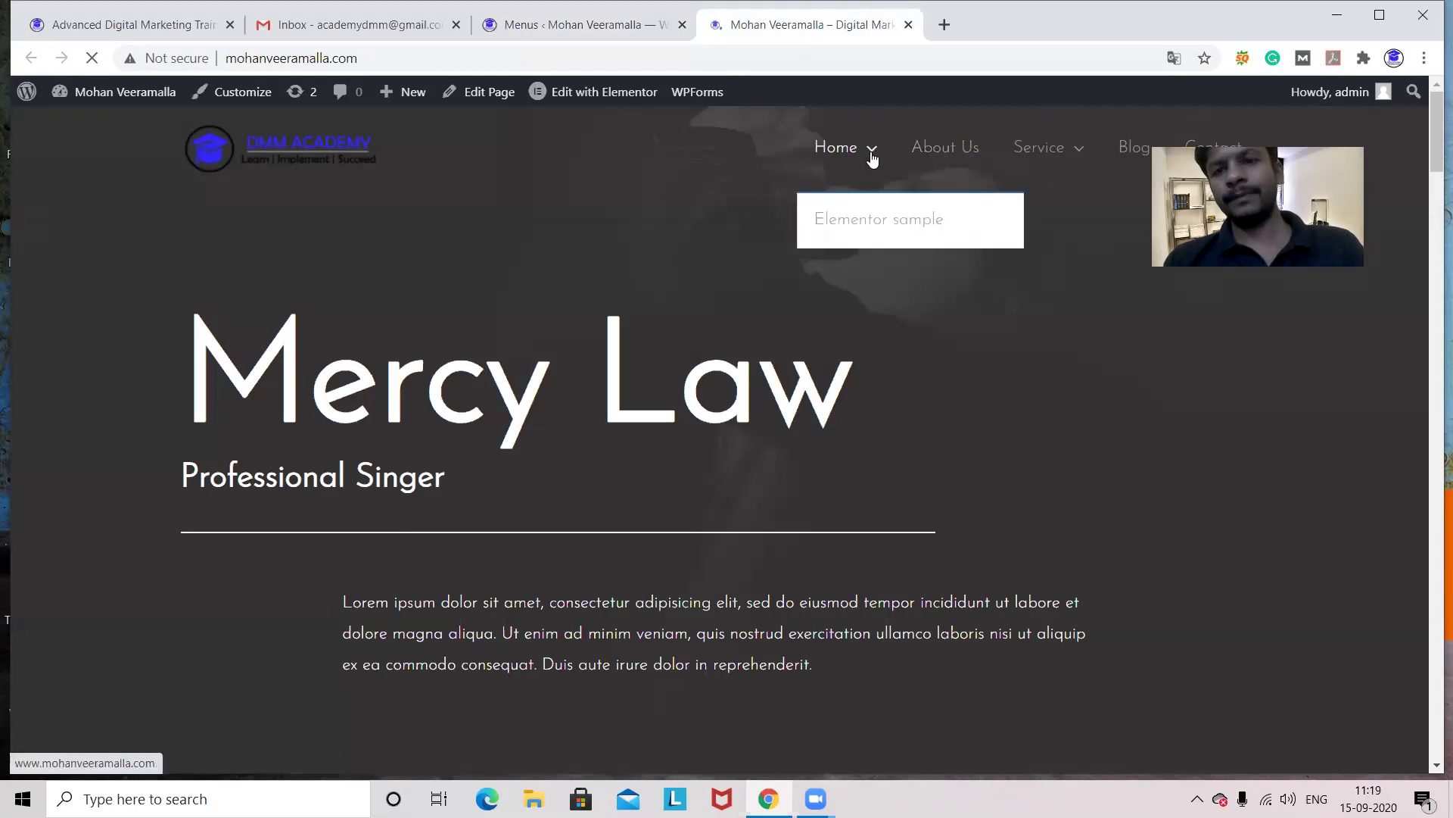
pyautogui.click(871, 222)
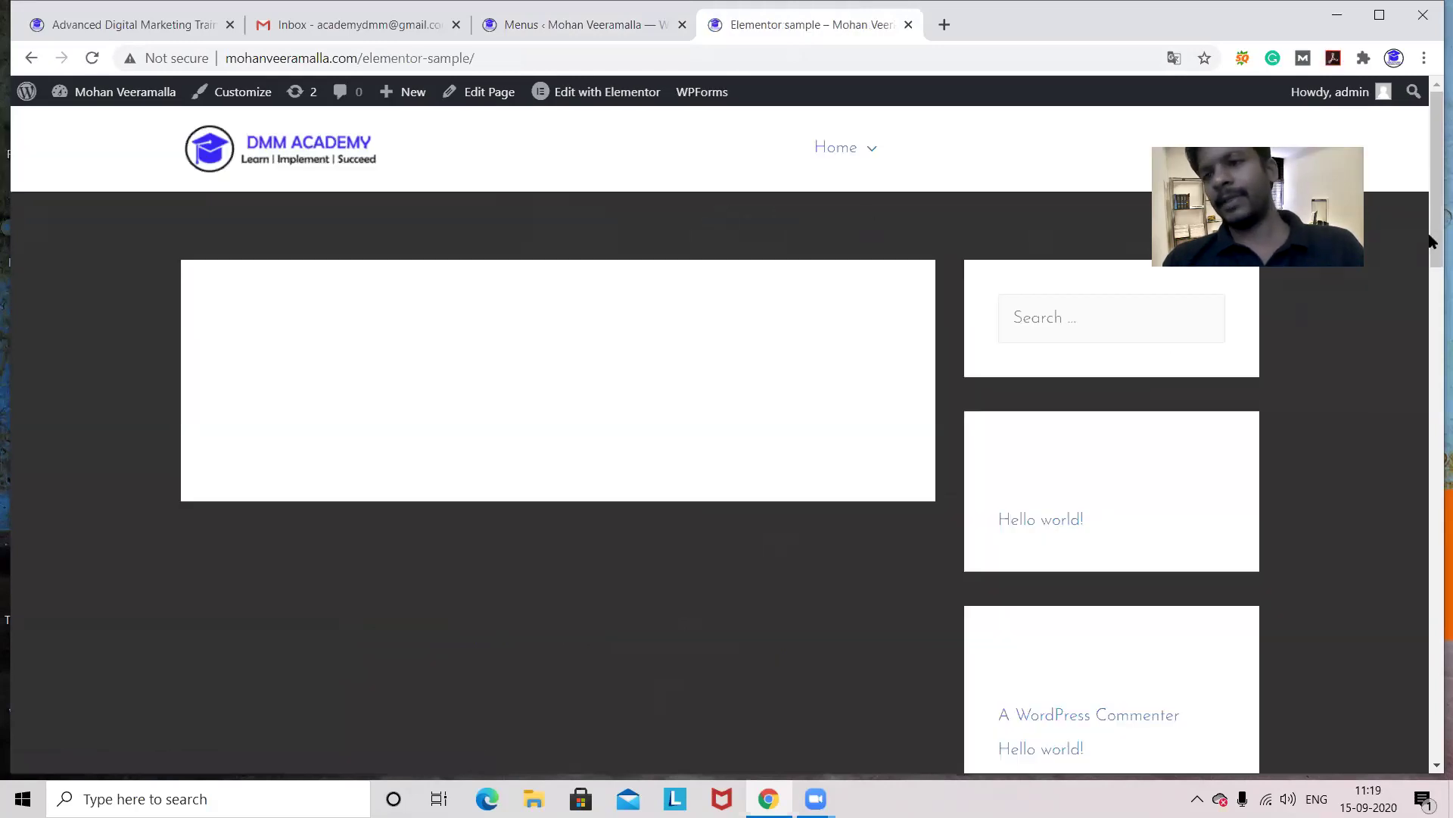
pyautogui.moveTo(1431, 241); pyautogui.dragTo(1414, 141)
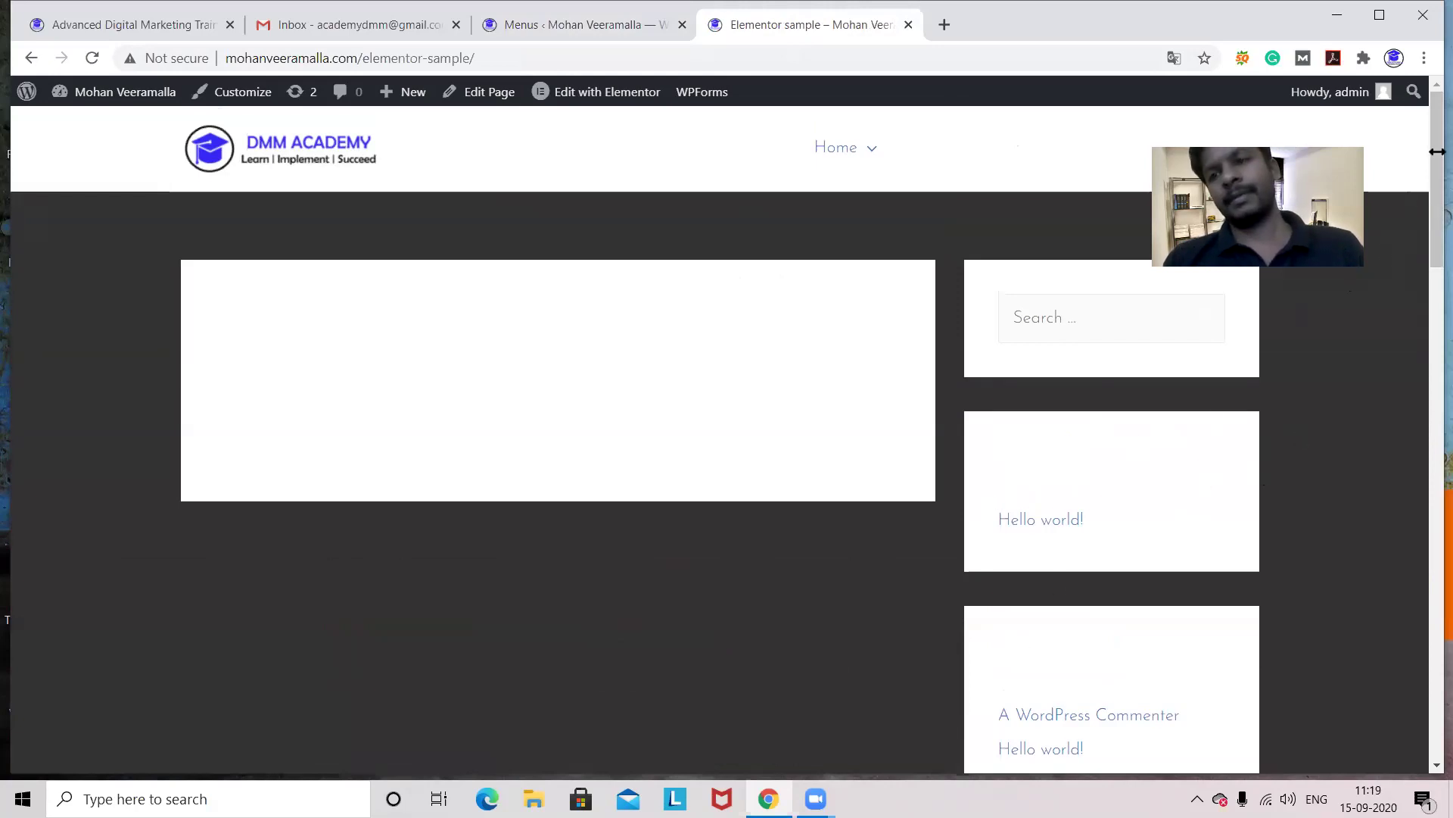
pyautogui.moveTo(1431, 161)
pyautogui.mouseDown()
pyautogui.moveTo(1431, 408)
pyautogui.moveTo(1431, 142)
pyautogui.mouseUp()
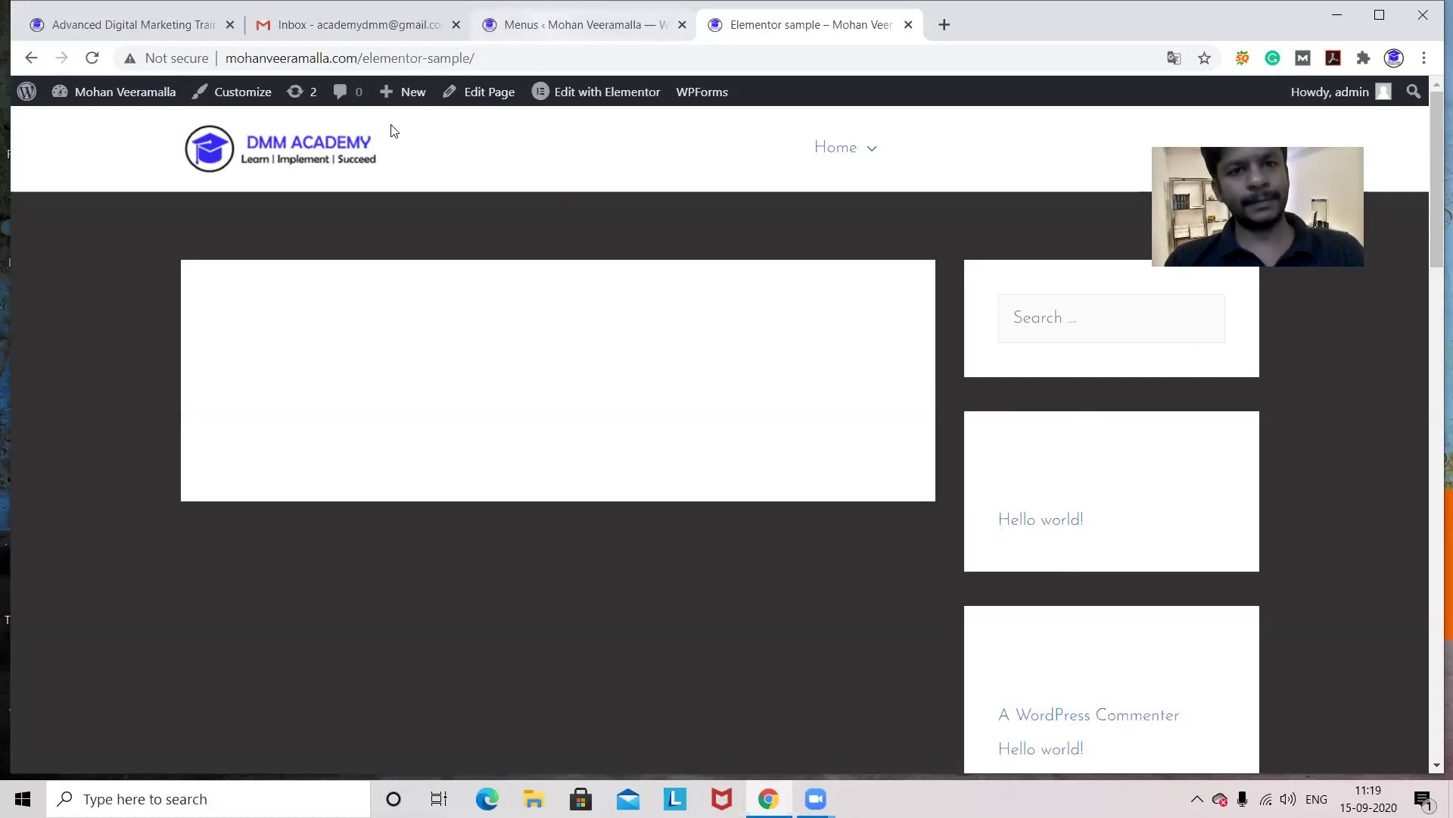
pyautogui.hotkey('ctrl', 'shift', 'Tab')
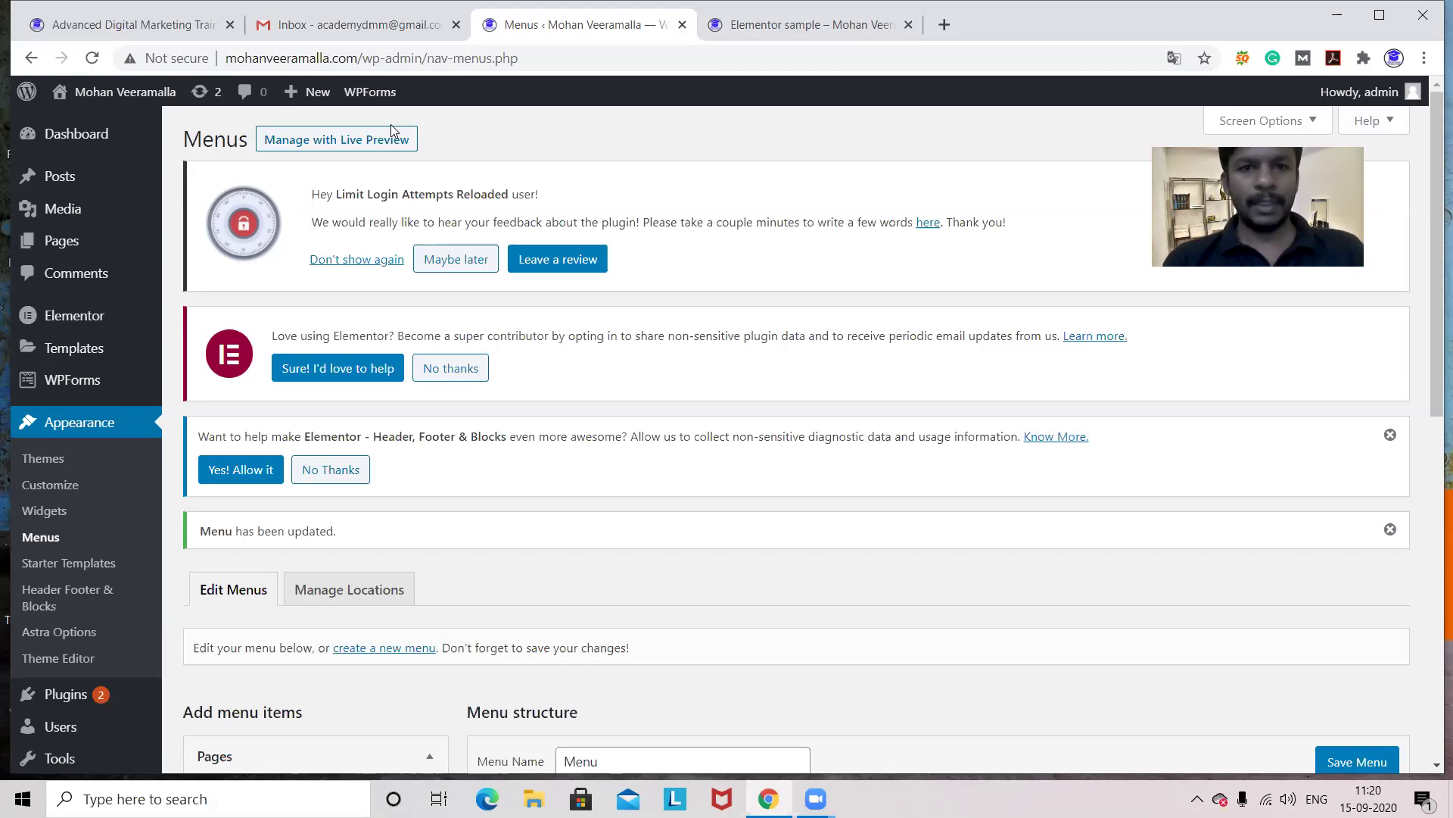
pyautogui.click(762, 31)
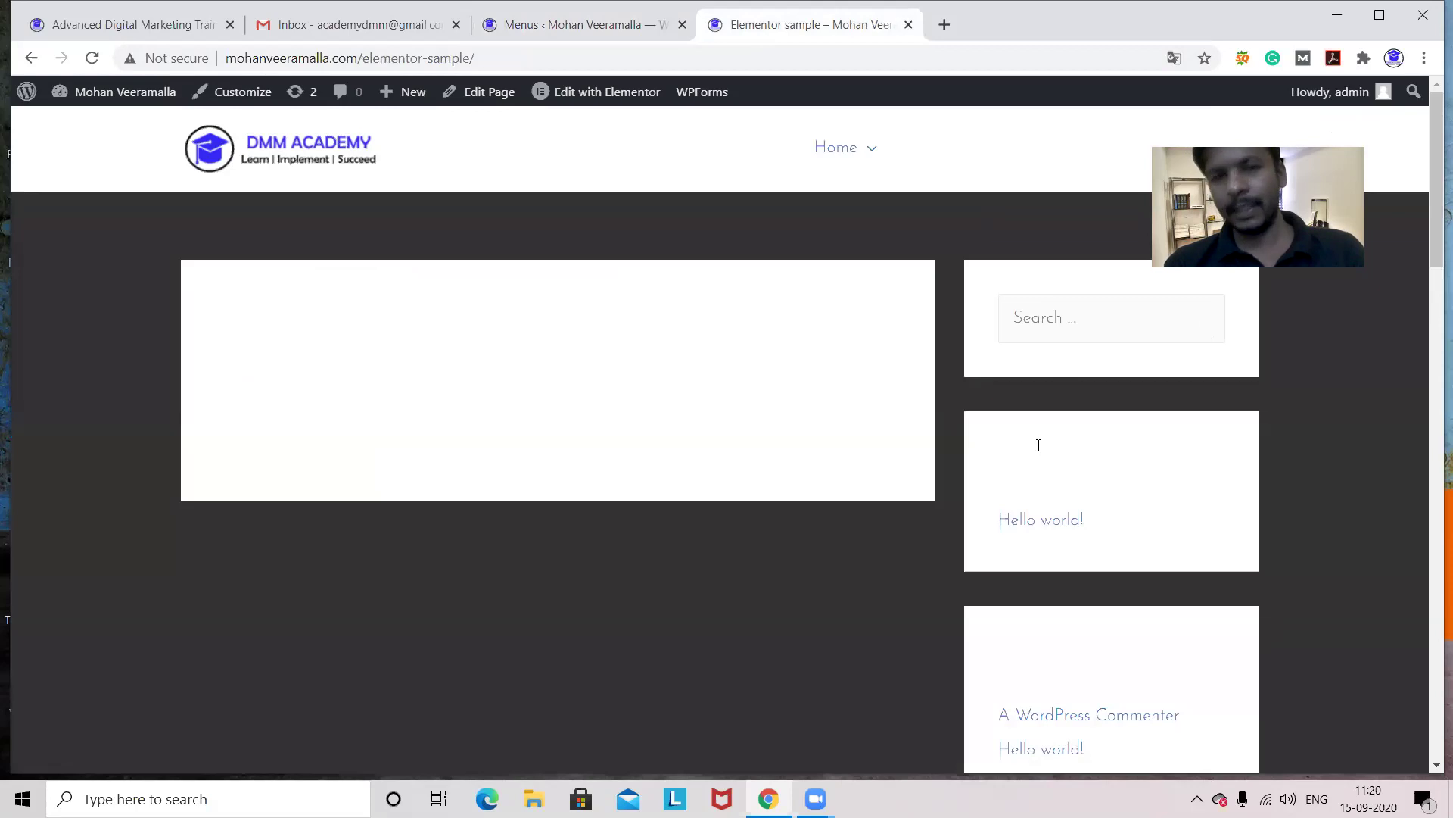
# - Open Appearance > Widgets and delete the Recent Posts widget from Main Sidebar
pyautogui.click(582, 24)
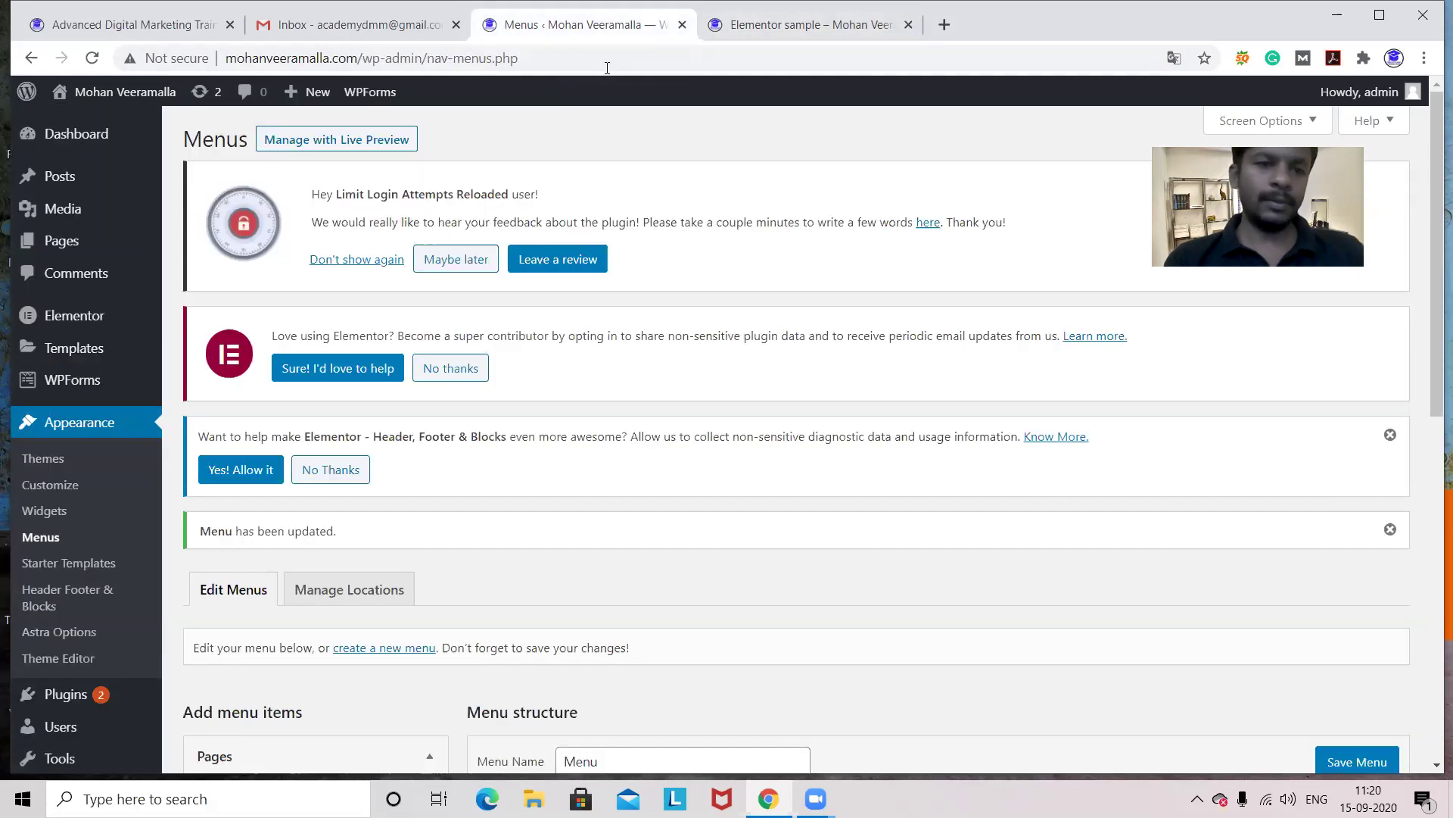
pyautogui.click(50, 517)
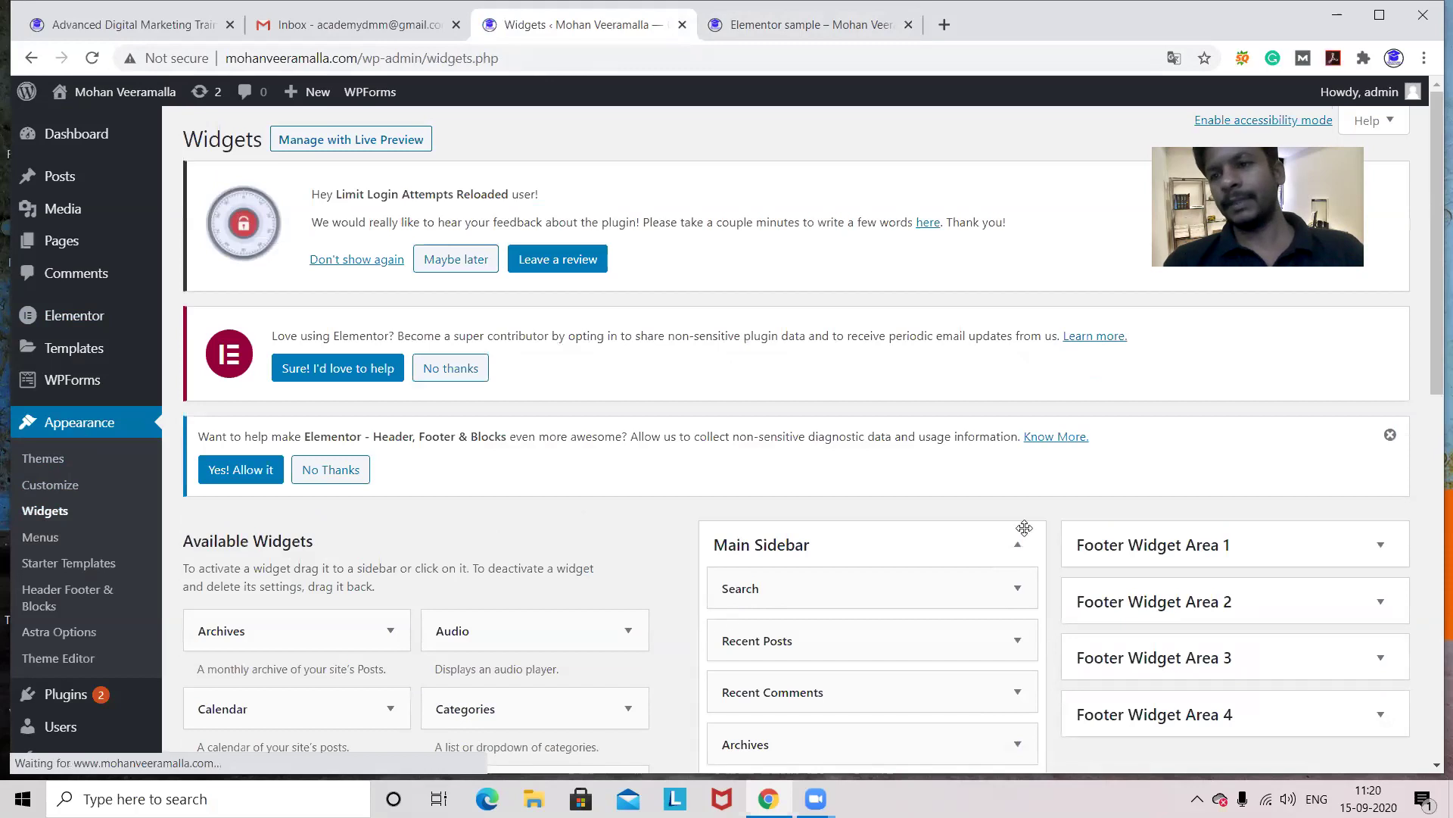
pyautogui.moveTo(1431, 257); pyautogui.dragTo(1430, 353)
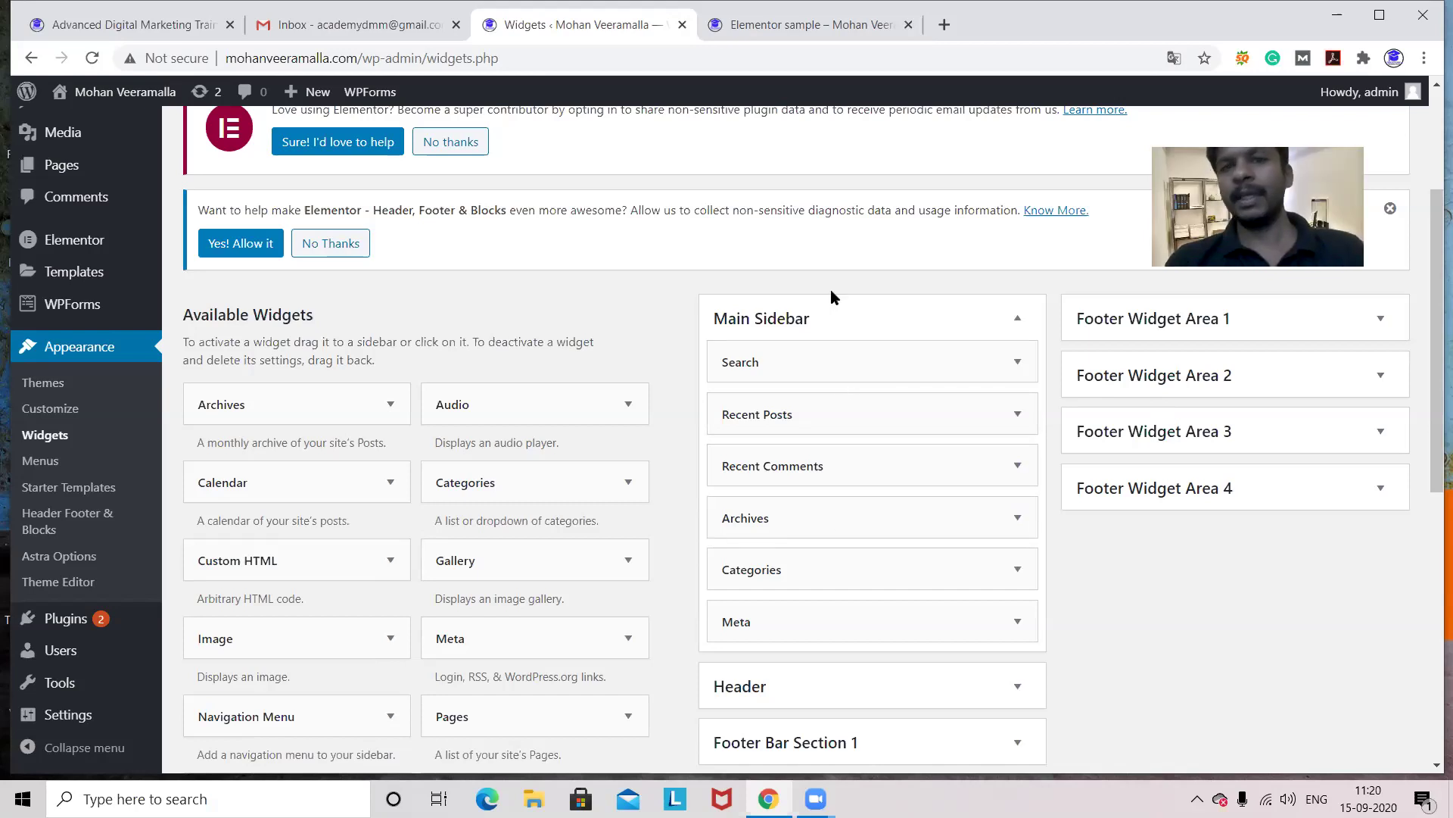
pyautogui.click(1015, 418)
pyautogui.click(1015, 417)
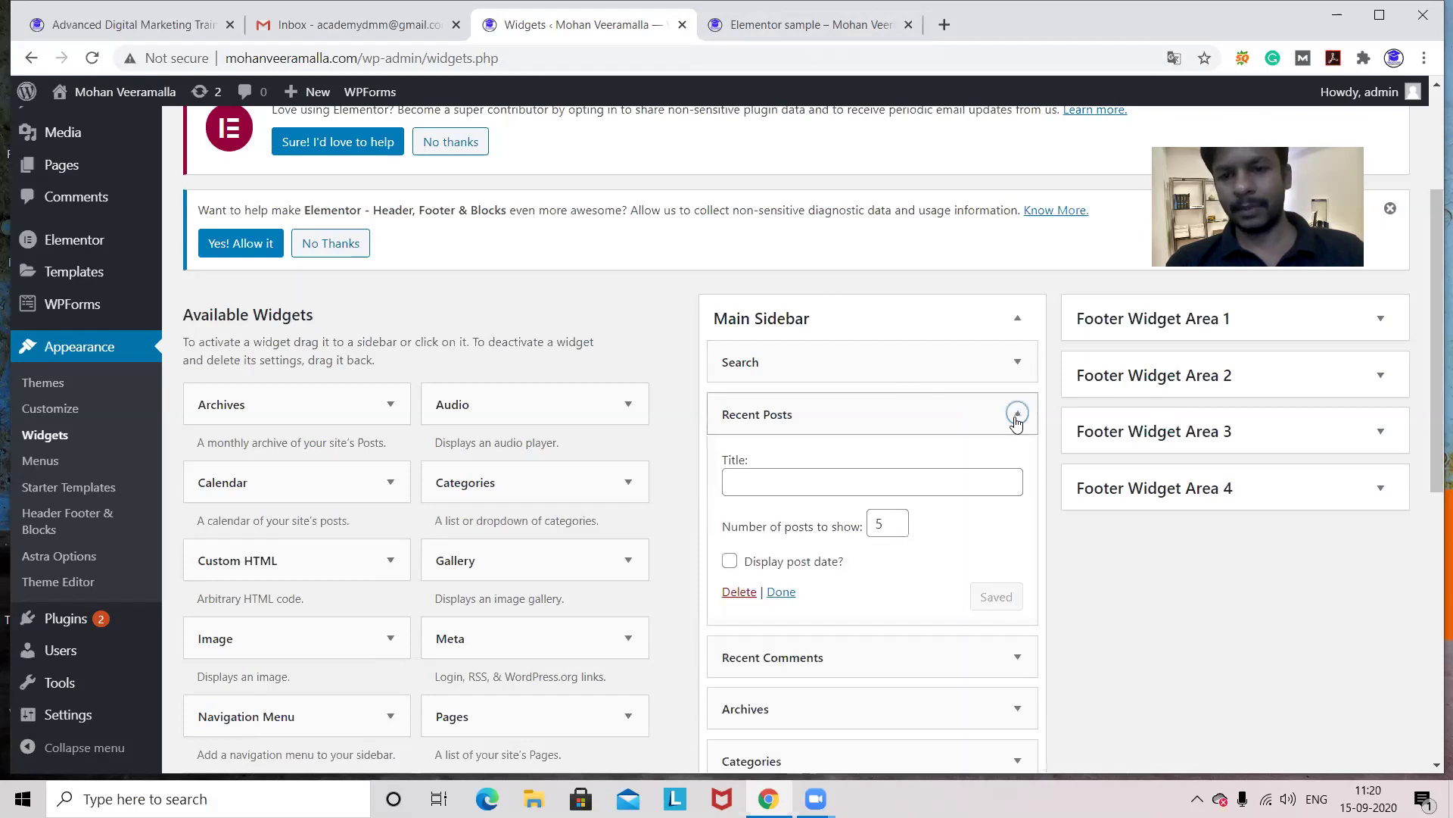
pyautogui.click(740, 593)
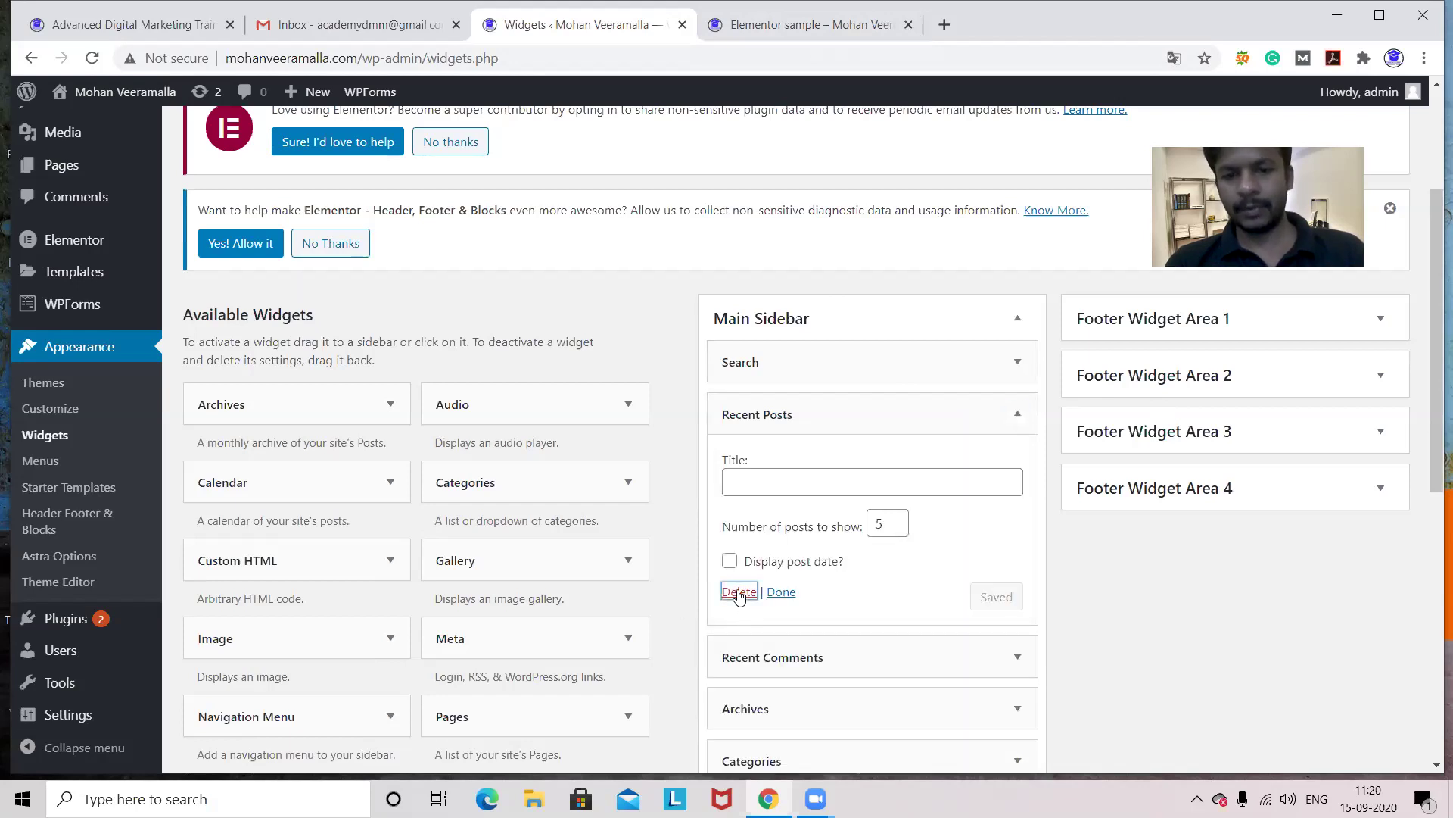
# - Delete the Recent Comments, Archives and Categories widgets from Main Sidebar
pyautogui.click(1017, 415)
pyautogui.click(739, 559)
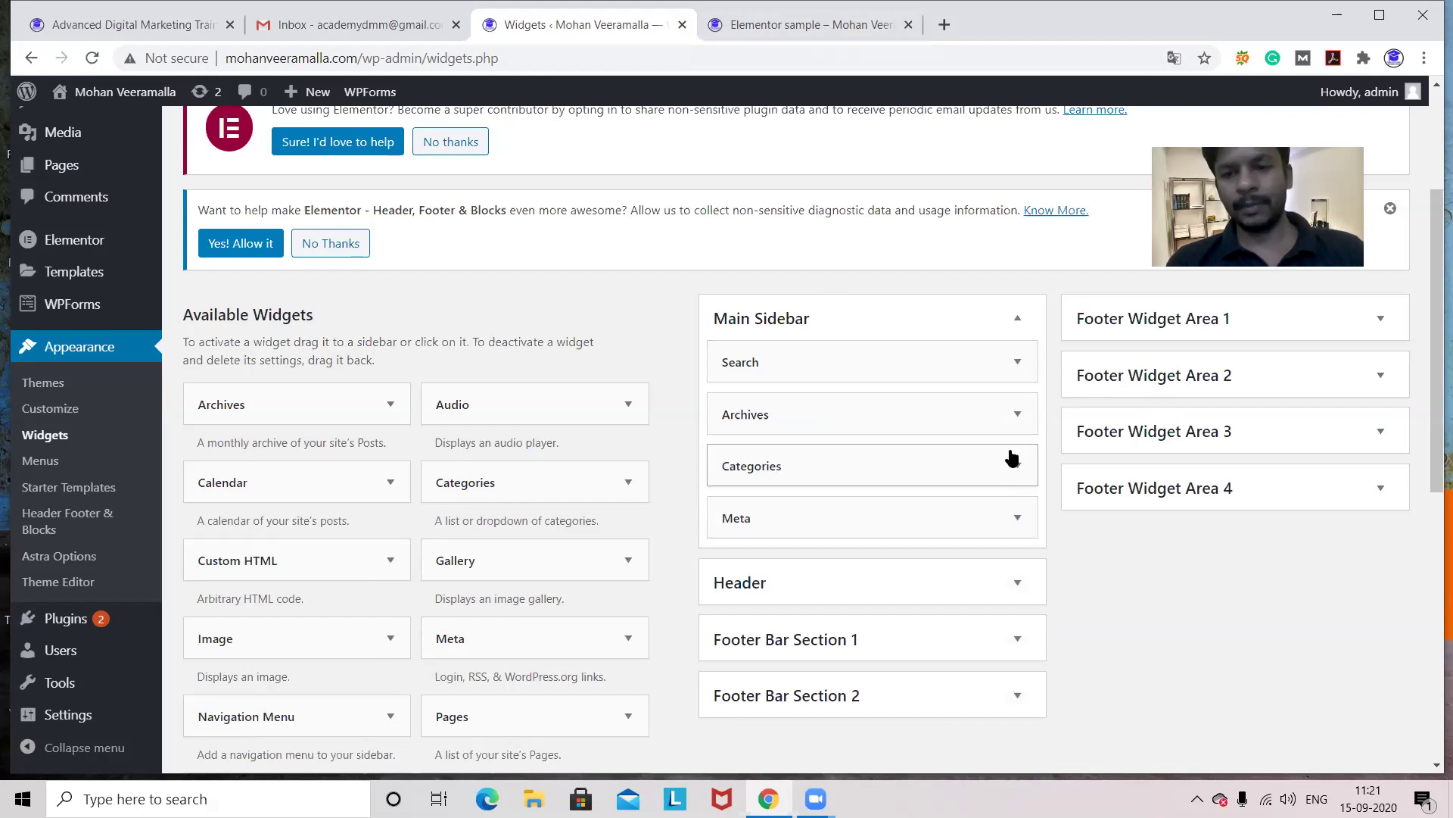
pyautogui.click(1019, 420)
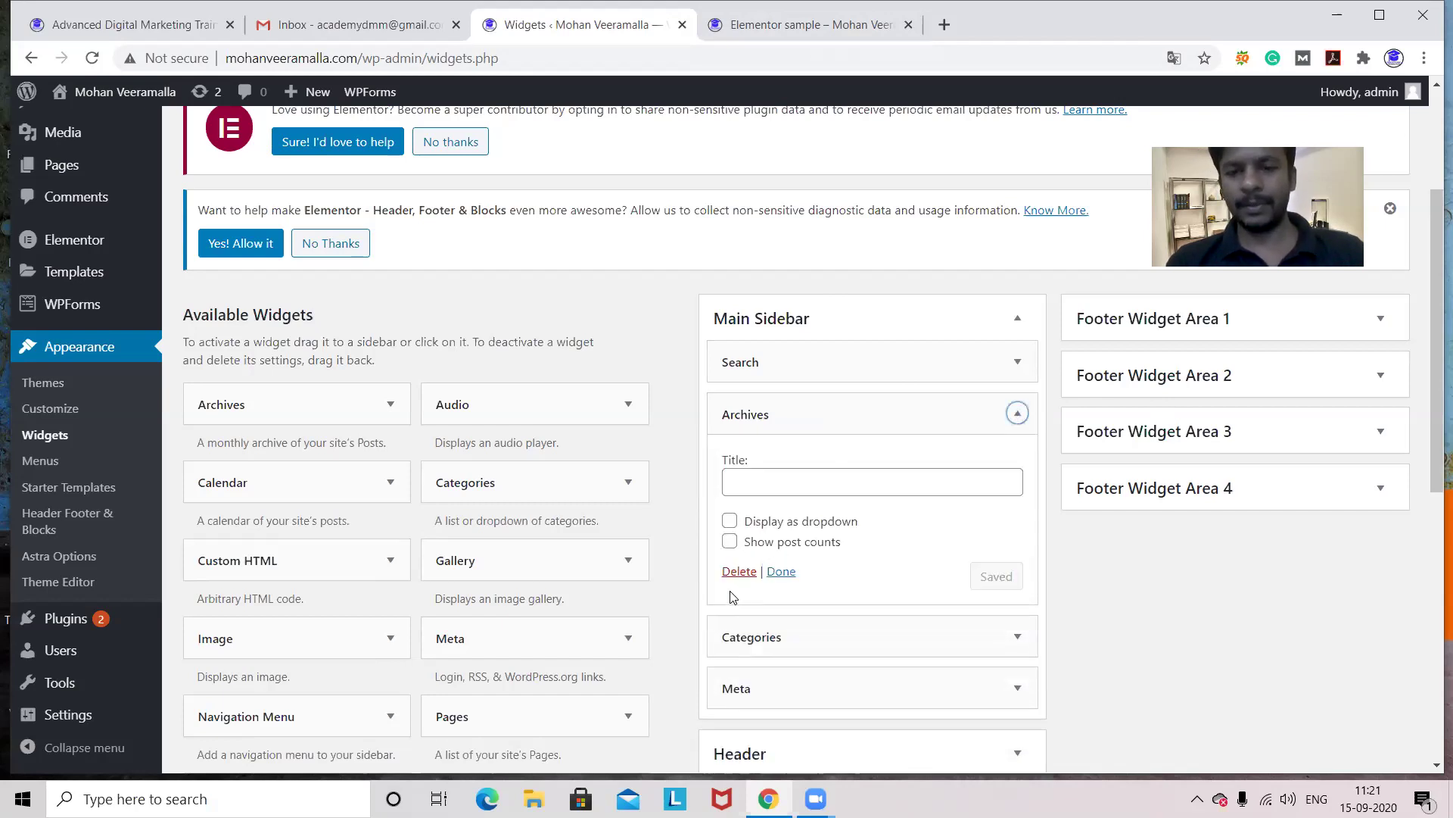
pyautogui.click(736, 573)
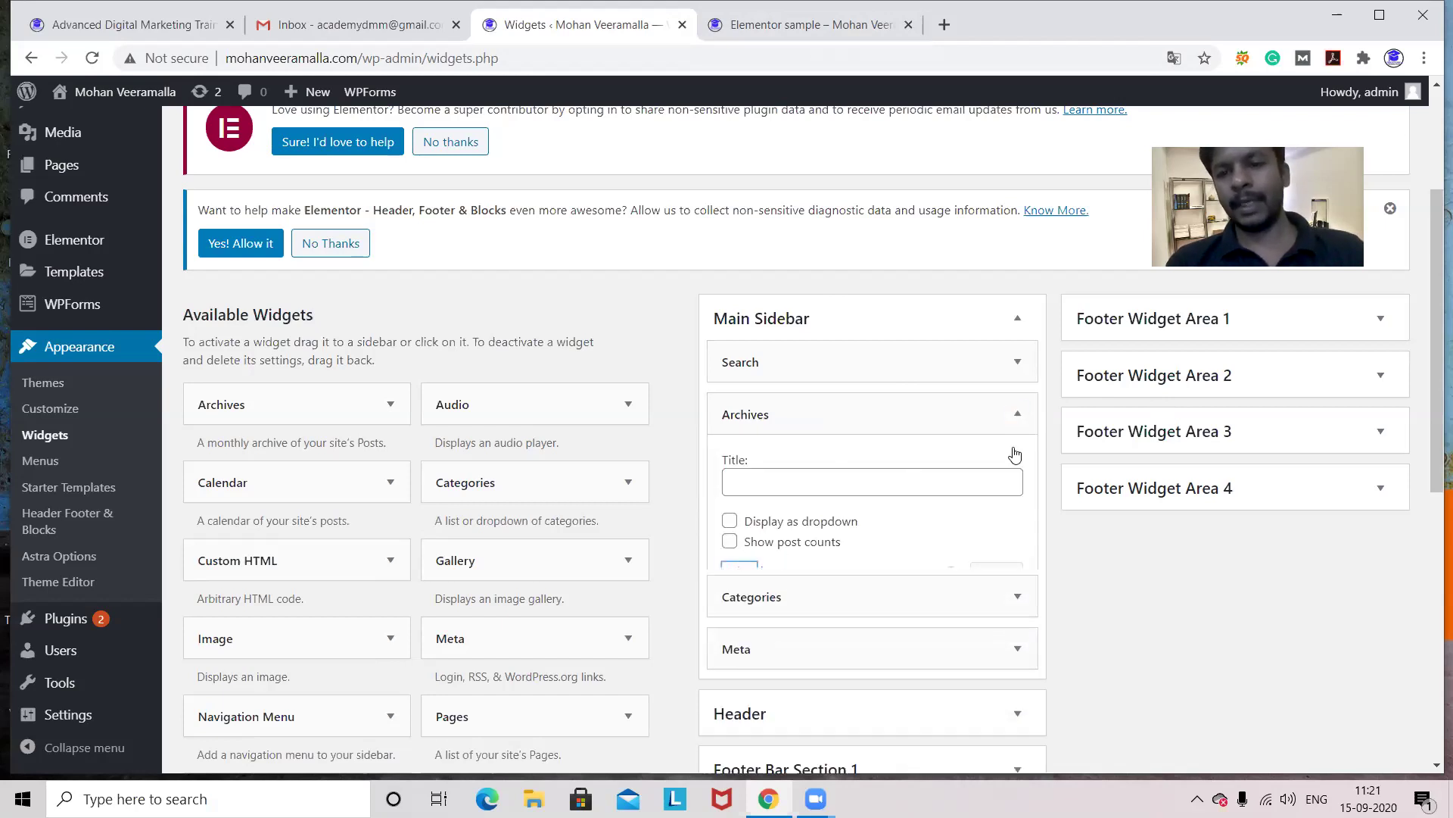
pyautogui.click(1019, 420)
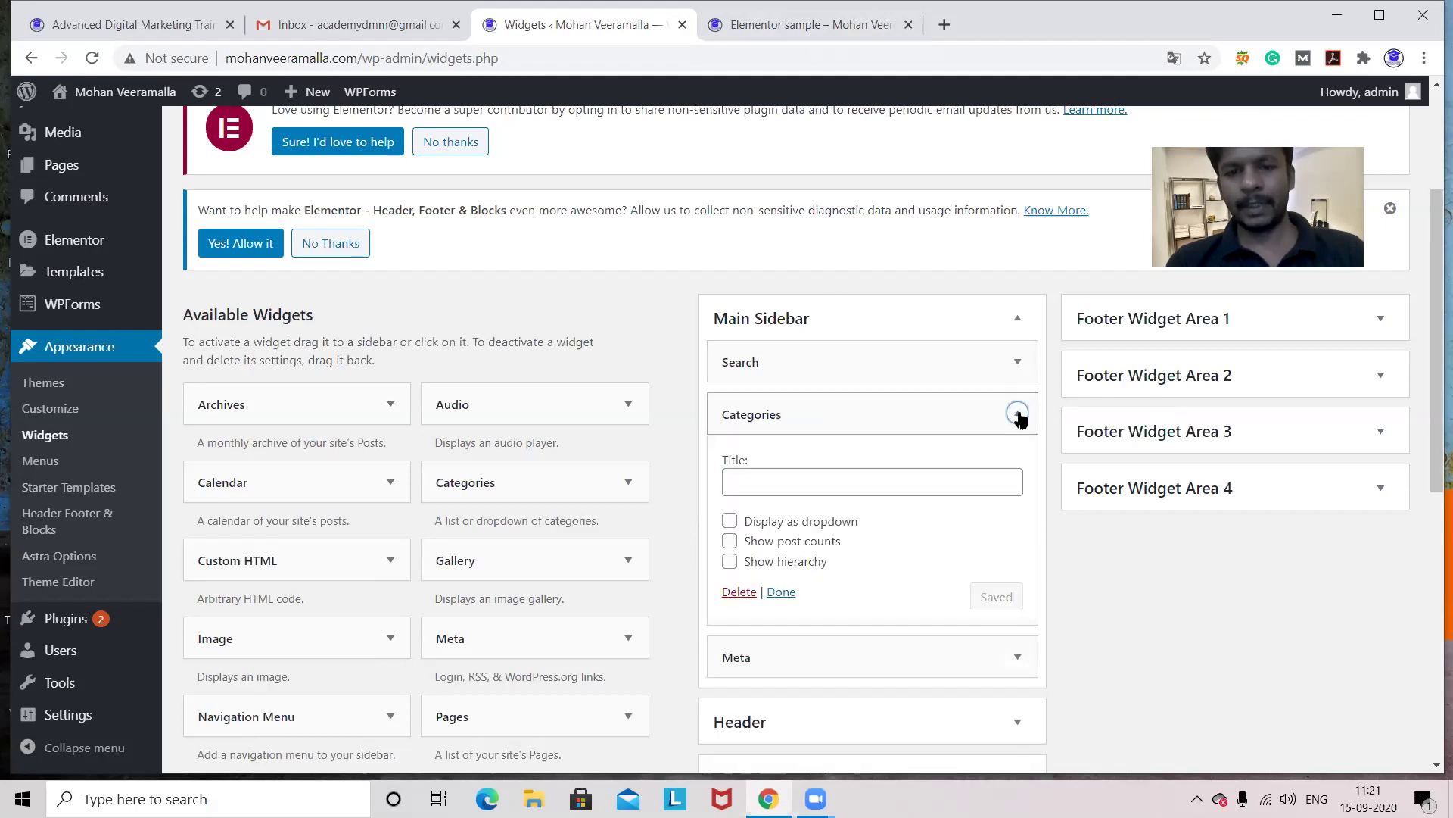
pyautogui.click(734, 594)
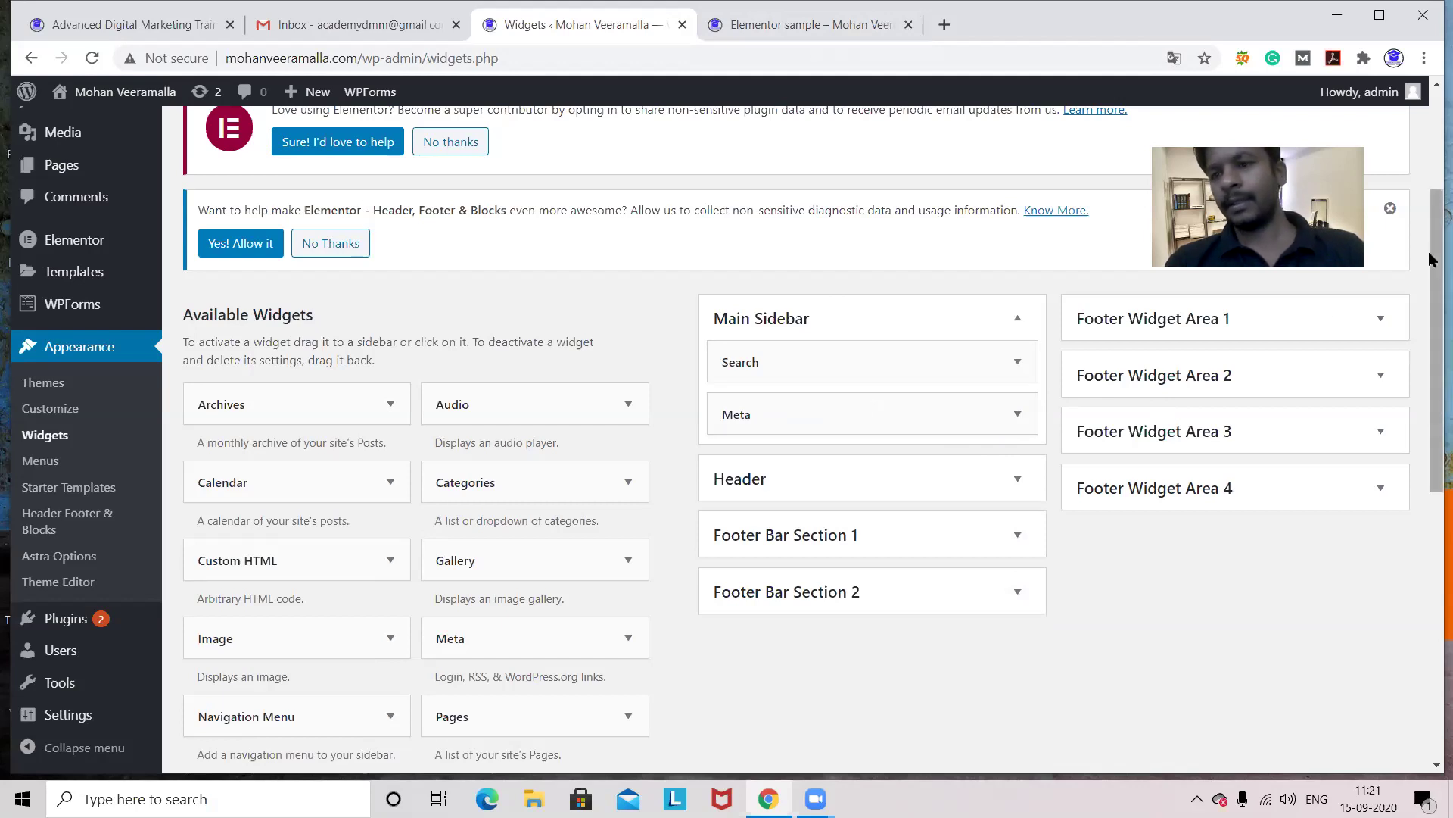
pyautogui.moveTo(1431, 261); pyautogui.dragTo(1431, 342)
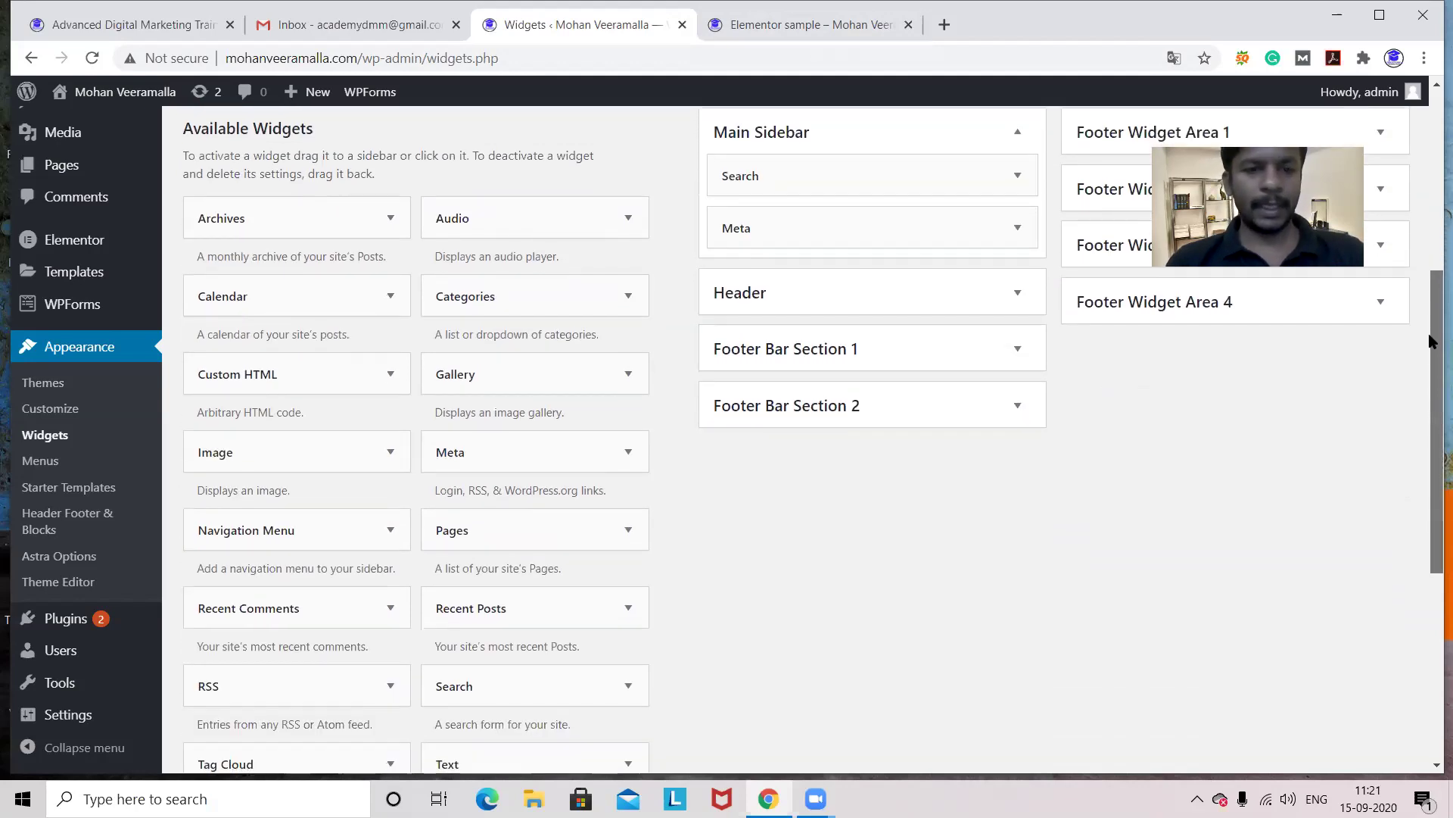
# - Drop an Image widget into Main Sidebar below Search and open its Add Image media library
pyautogui.moveTo(347, 459); pyautogui.dragTo(872, 235)
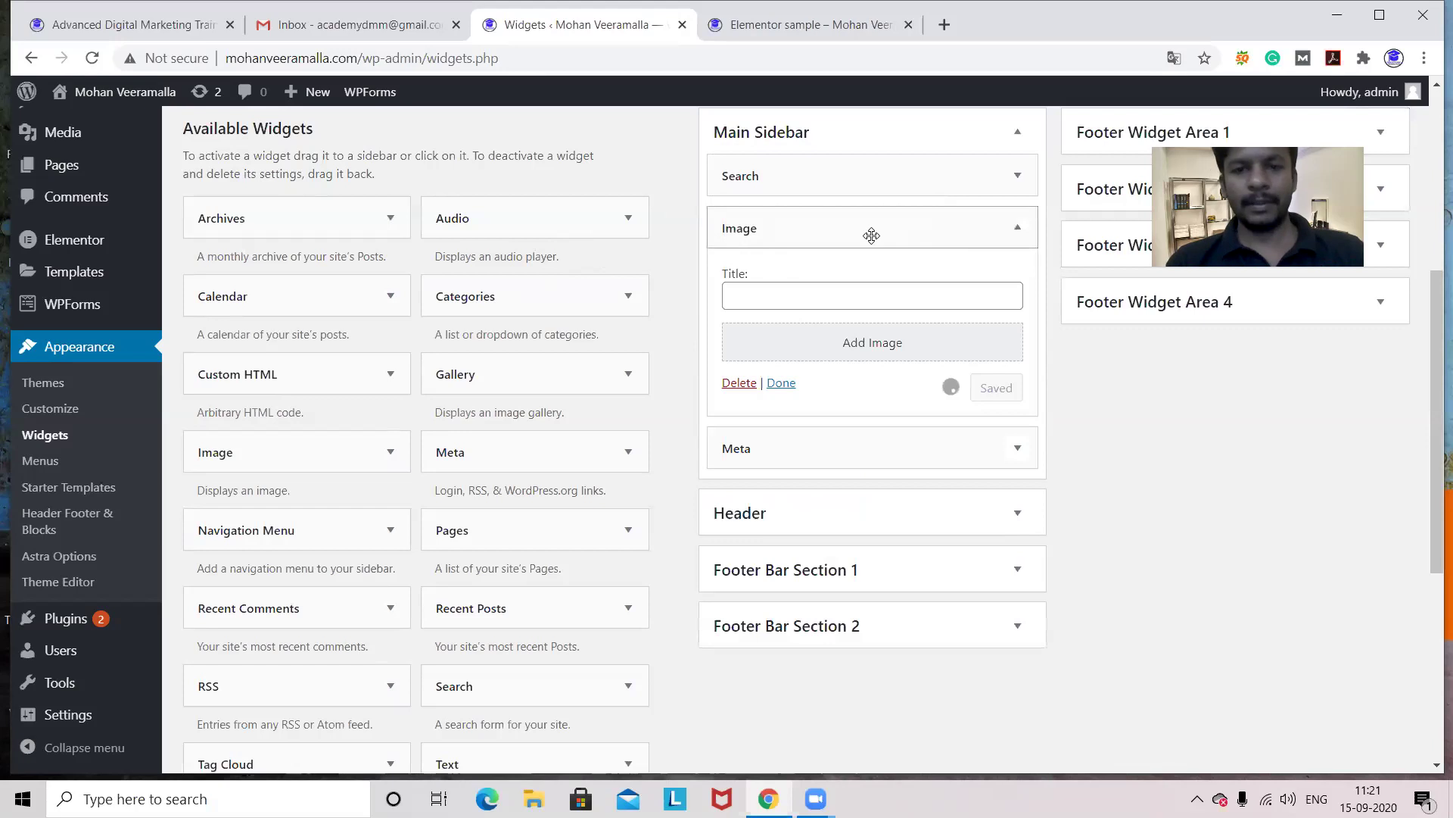
pyautogui.click(861, 350)
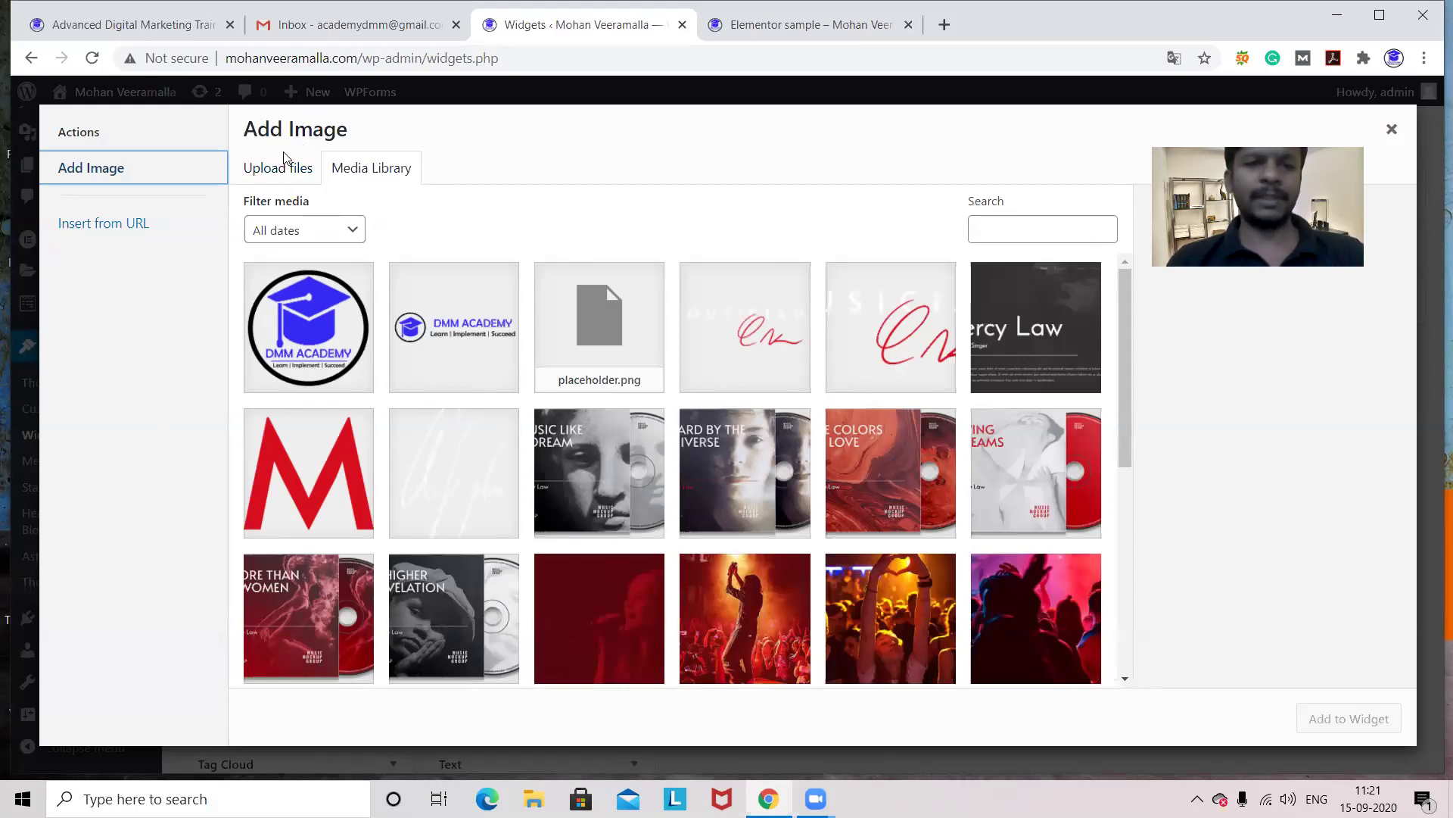
# - Upload the 'Advanced Digital Marketing Course Online – Enroll Now' promo banner and add it to the sidebar Image widget
pyautogui.click(273, 173)
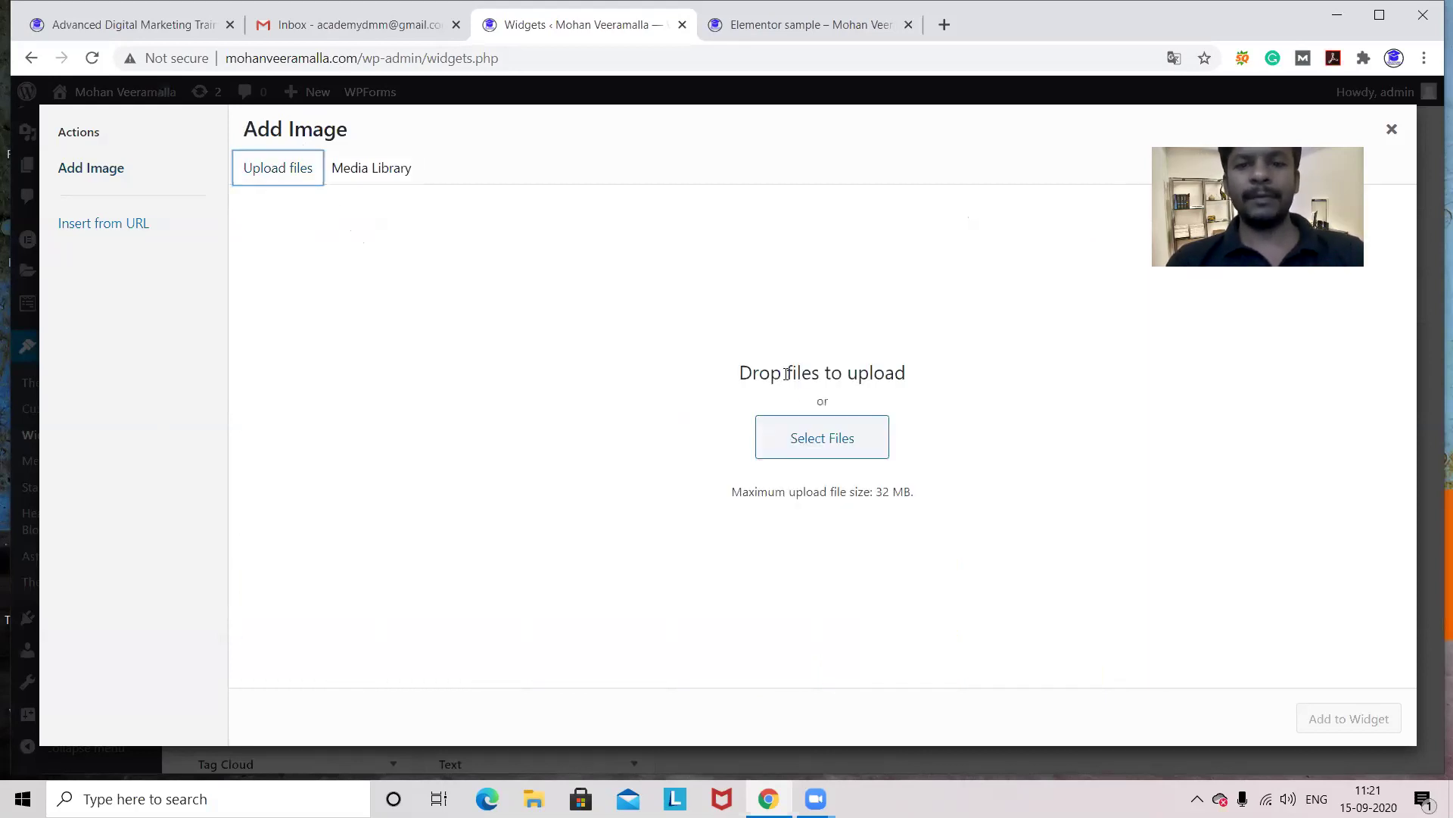
pyautogui.click(833, 441)
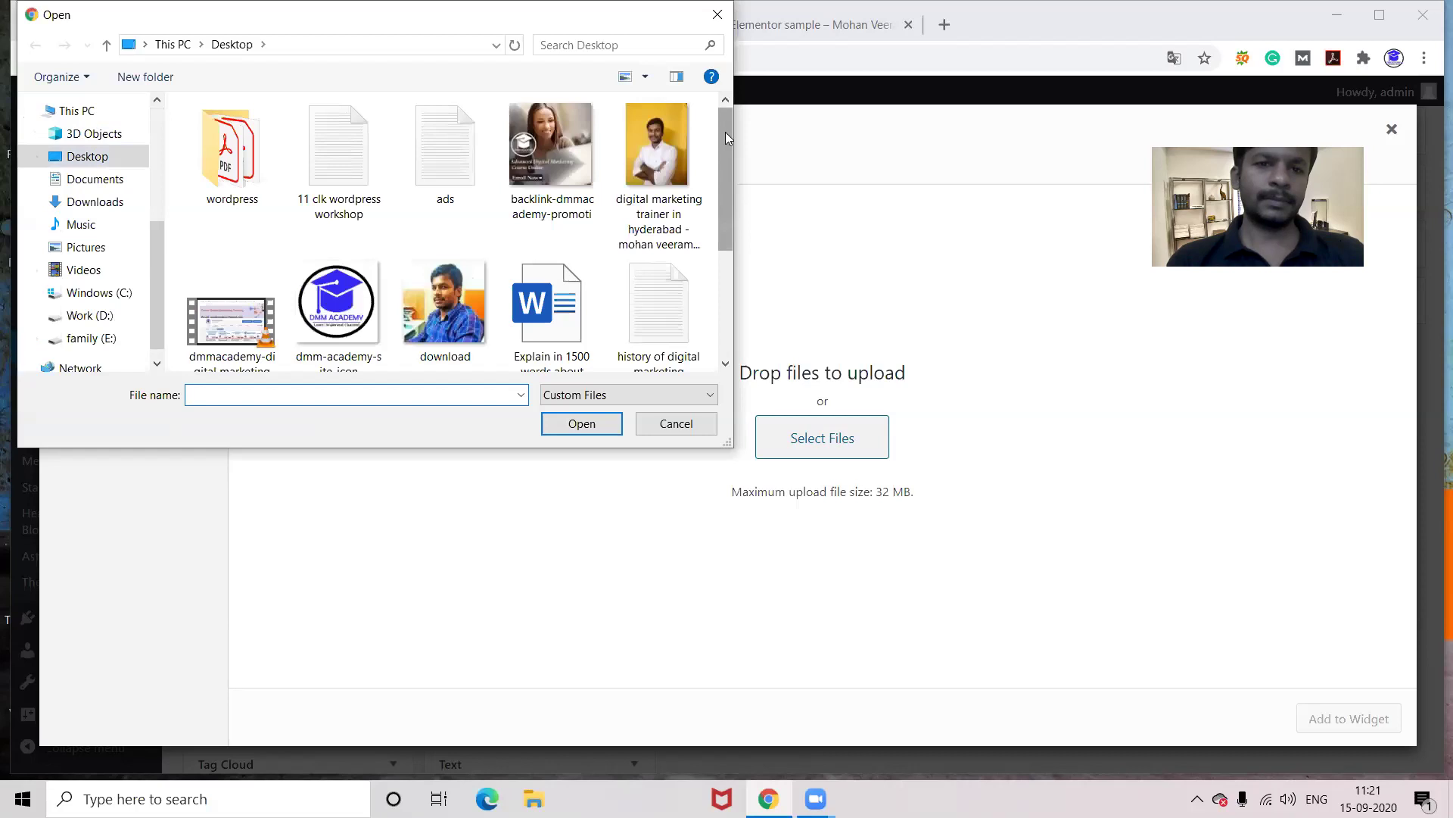
pyautogui.doubleClick(528, 145)
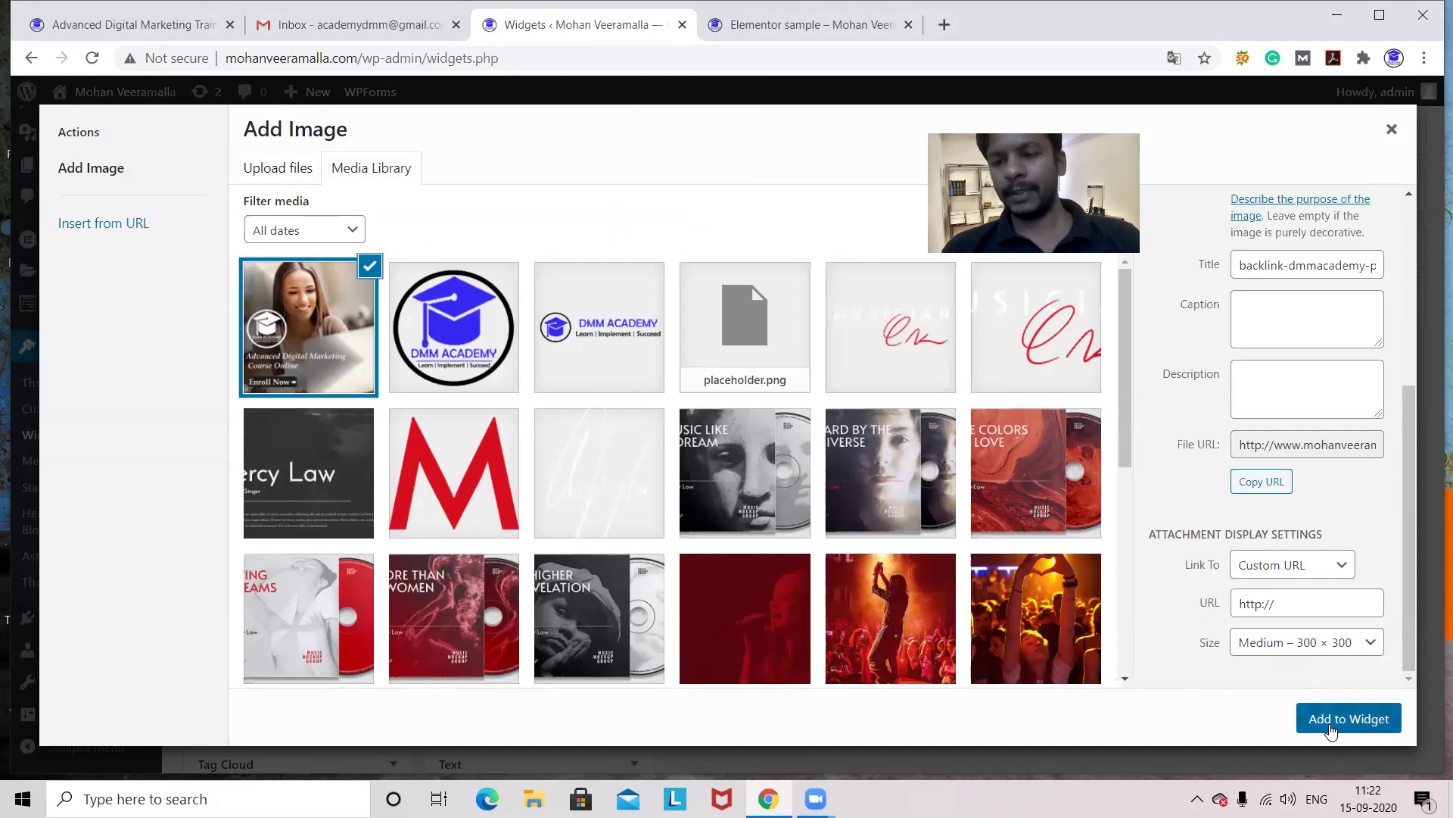
pyautogui.click(1331, 721)
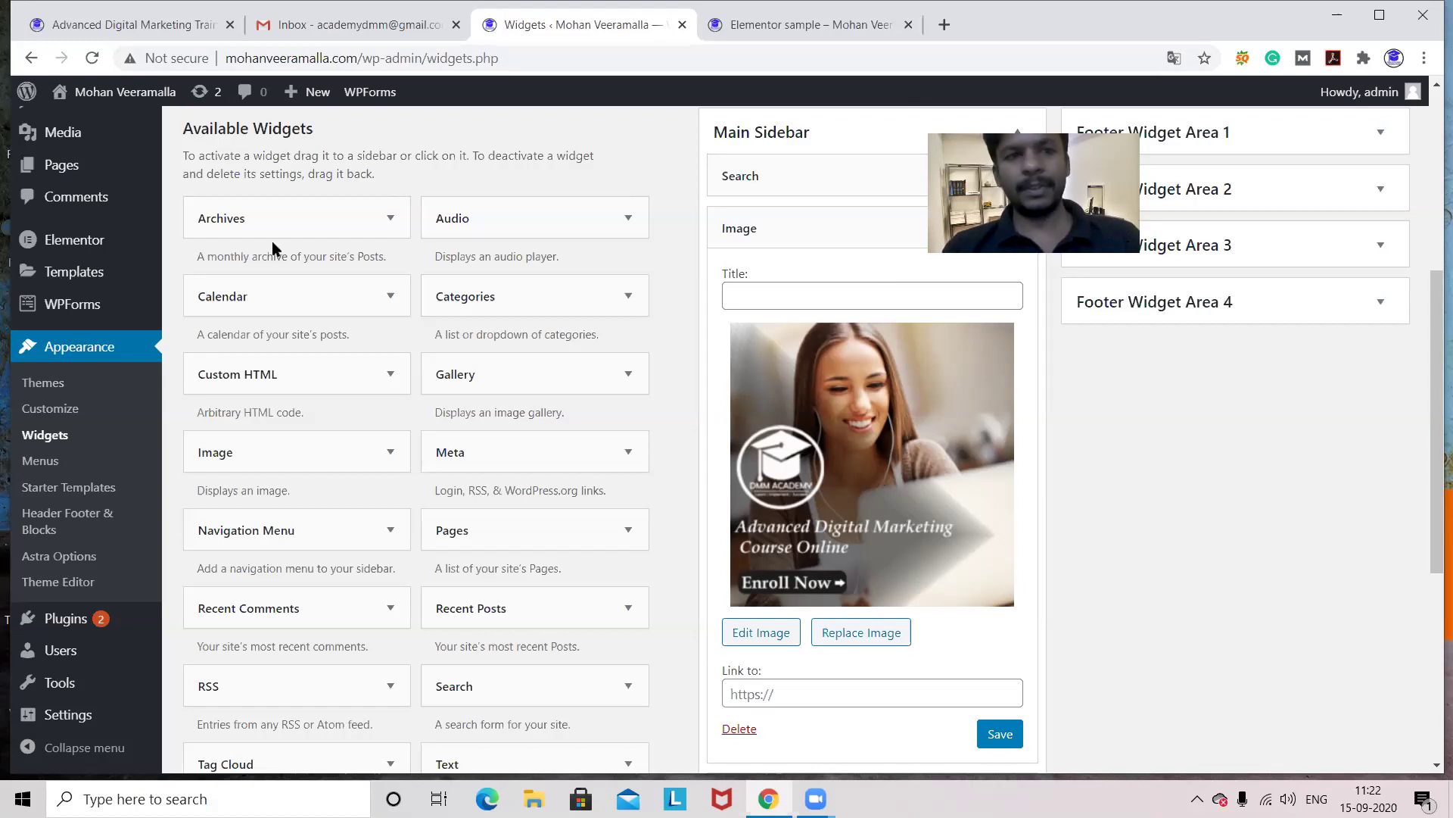
pyautogui.click(97, 27)
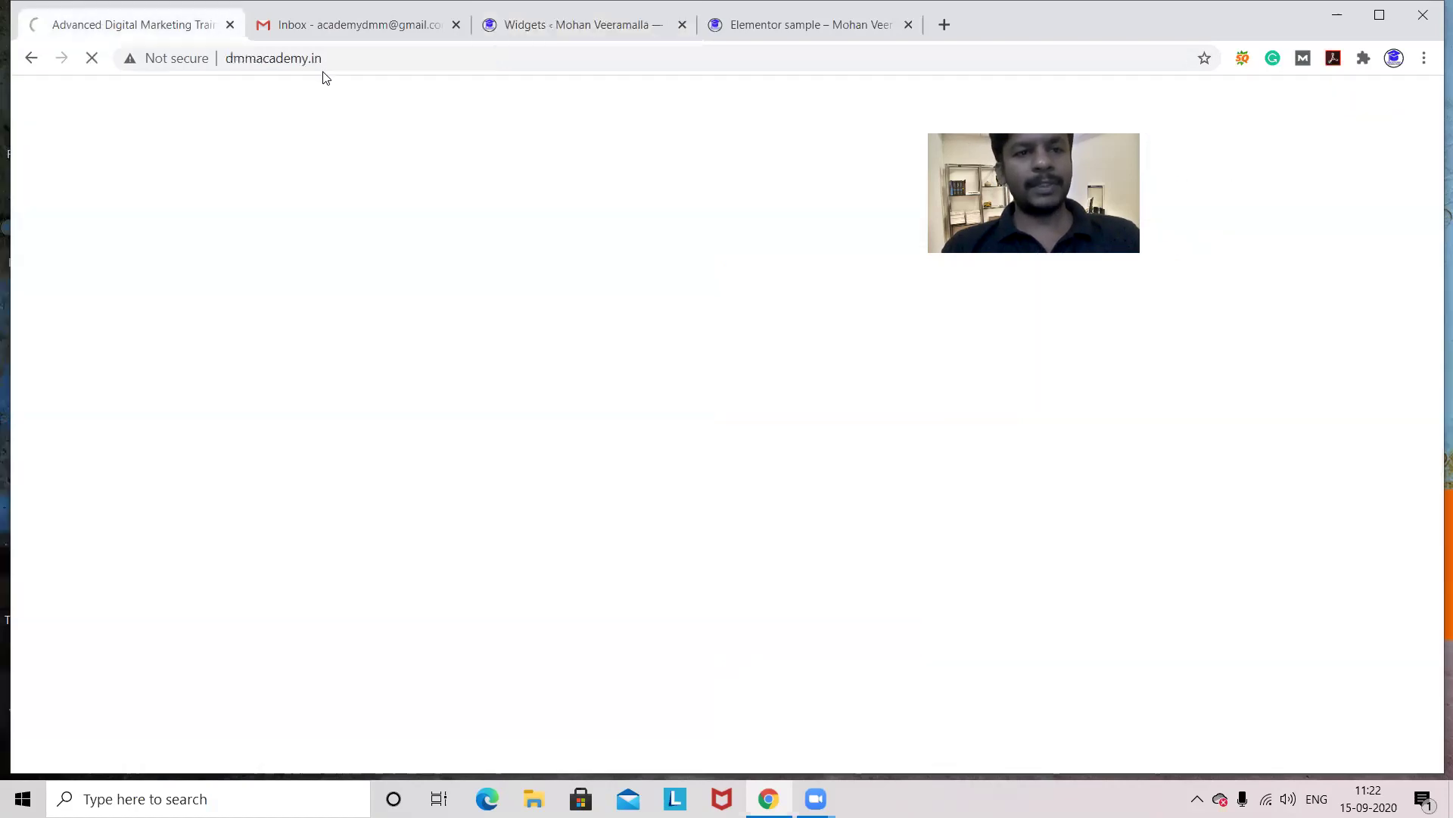
pyautogui.click(350, 58)
pyautogui.hotkey('ctrl', 'c')
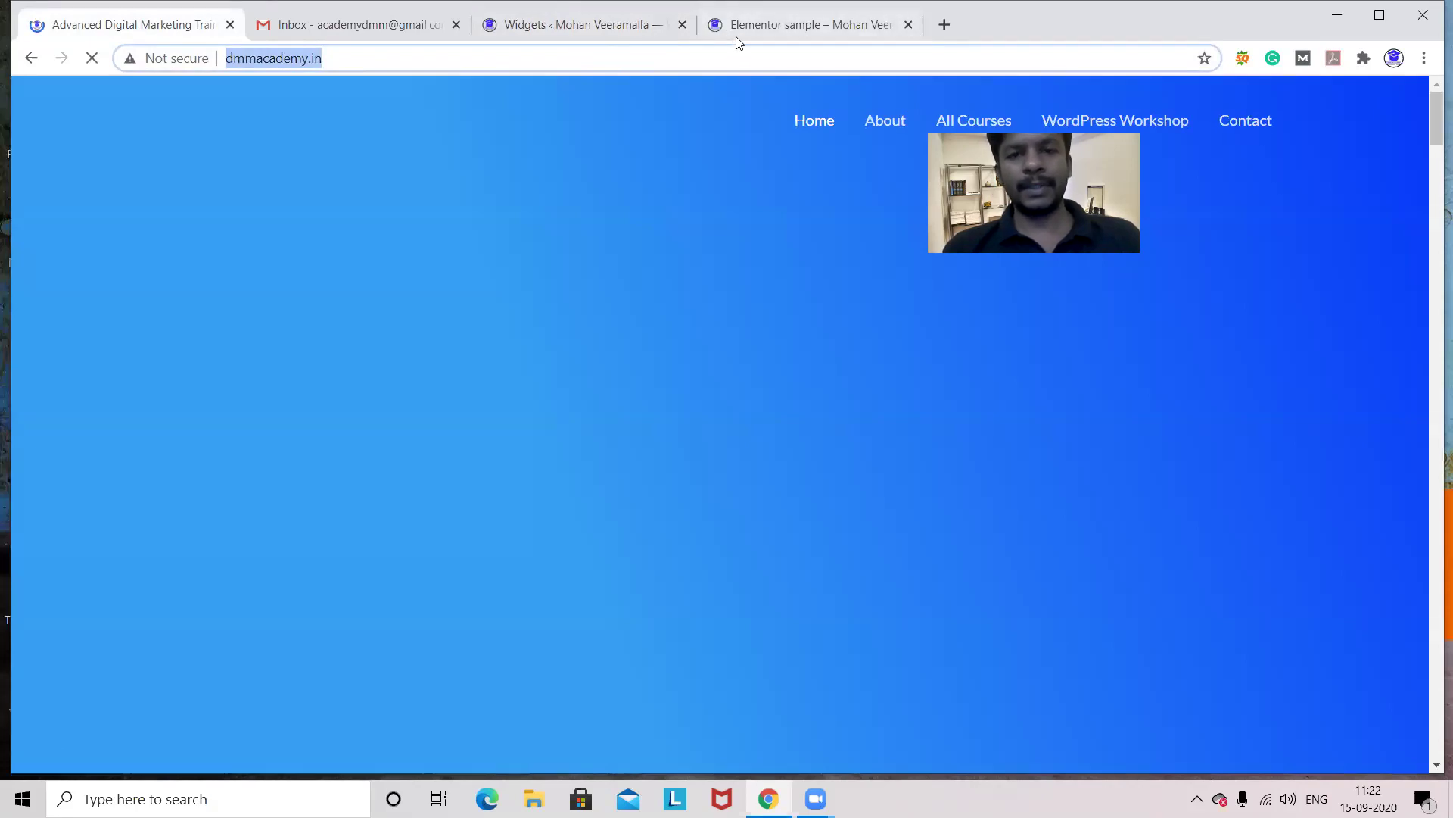
pyautogui.hotkey('ctrl', '3')
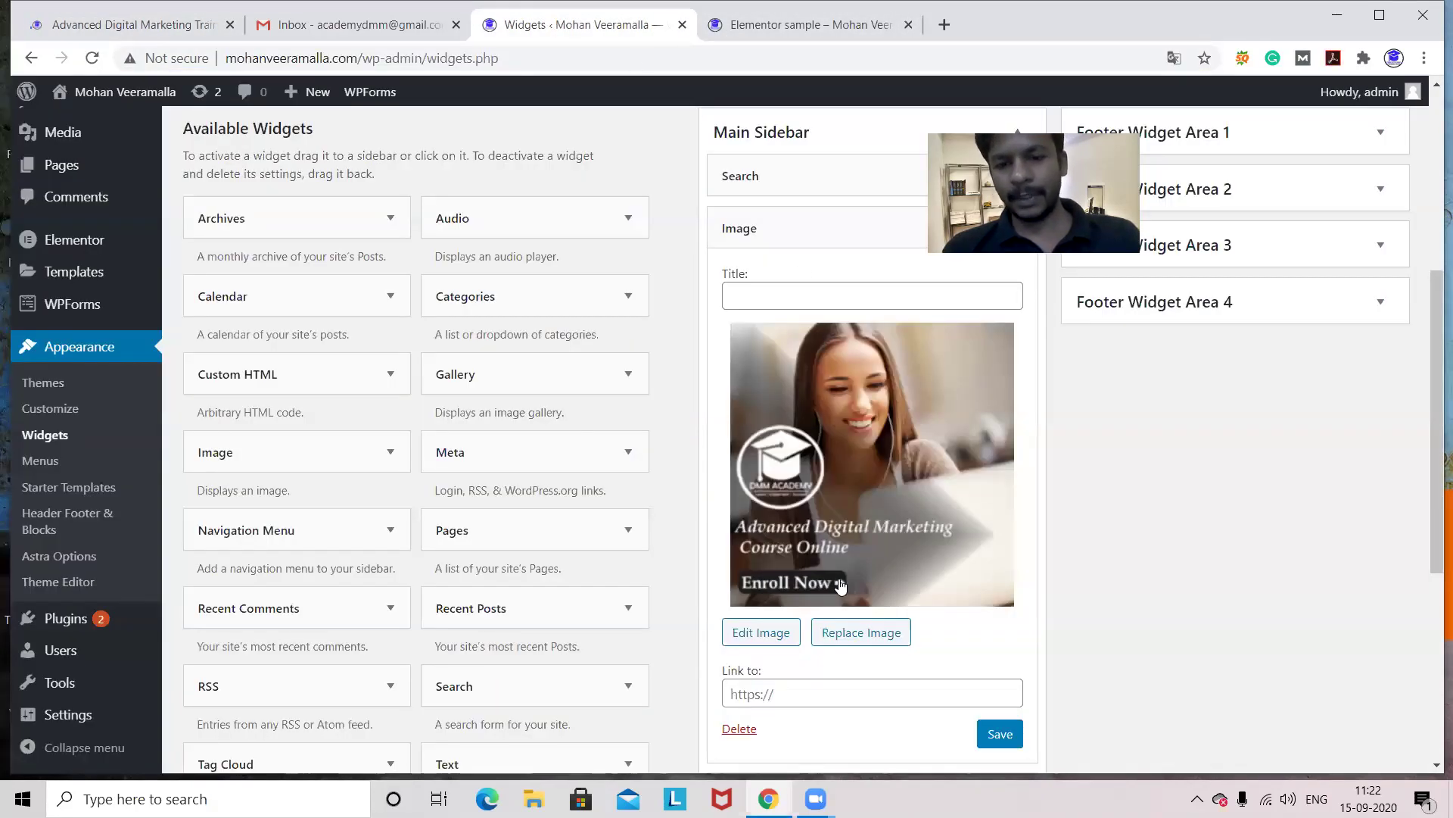
pyautogui.click(768, 691)
pyautogui.hotkey('ctrl', 'v')
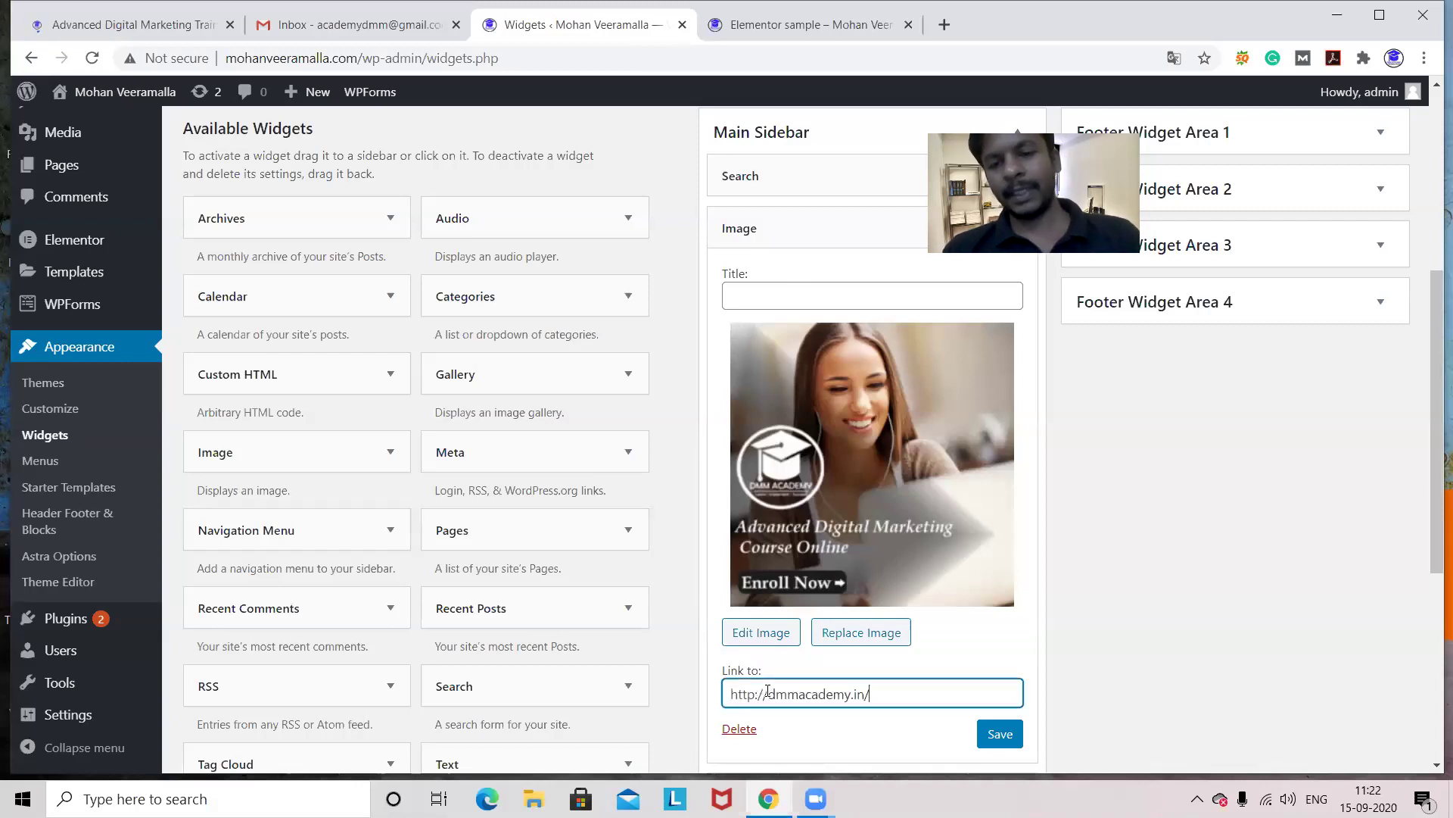
pyautogui.click(1000, 733)
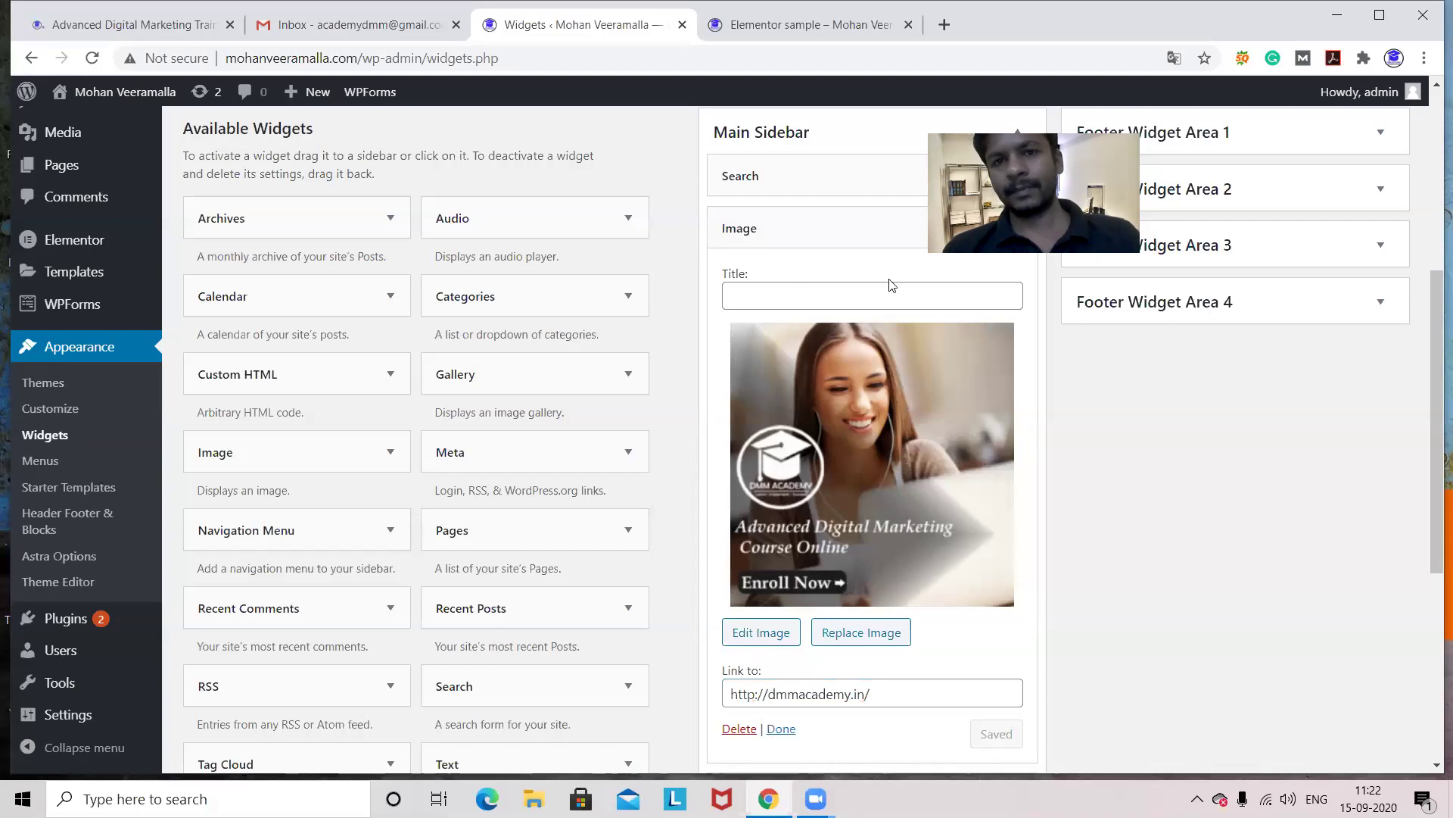
pyautogui.click(795, 27)
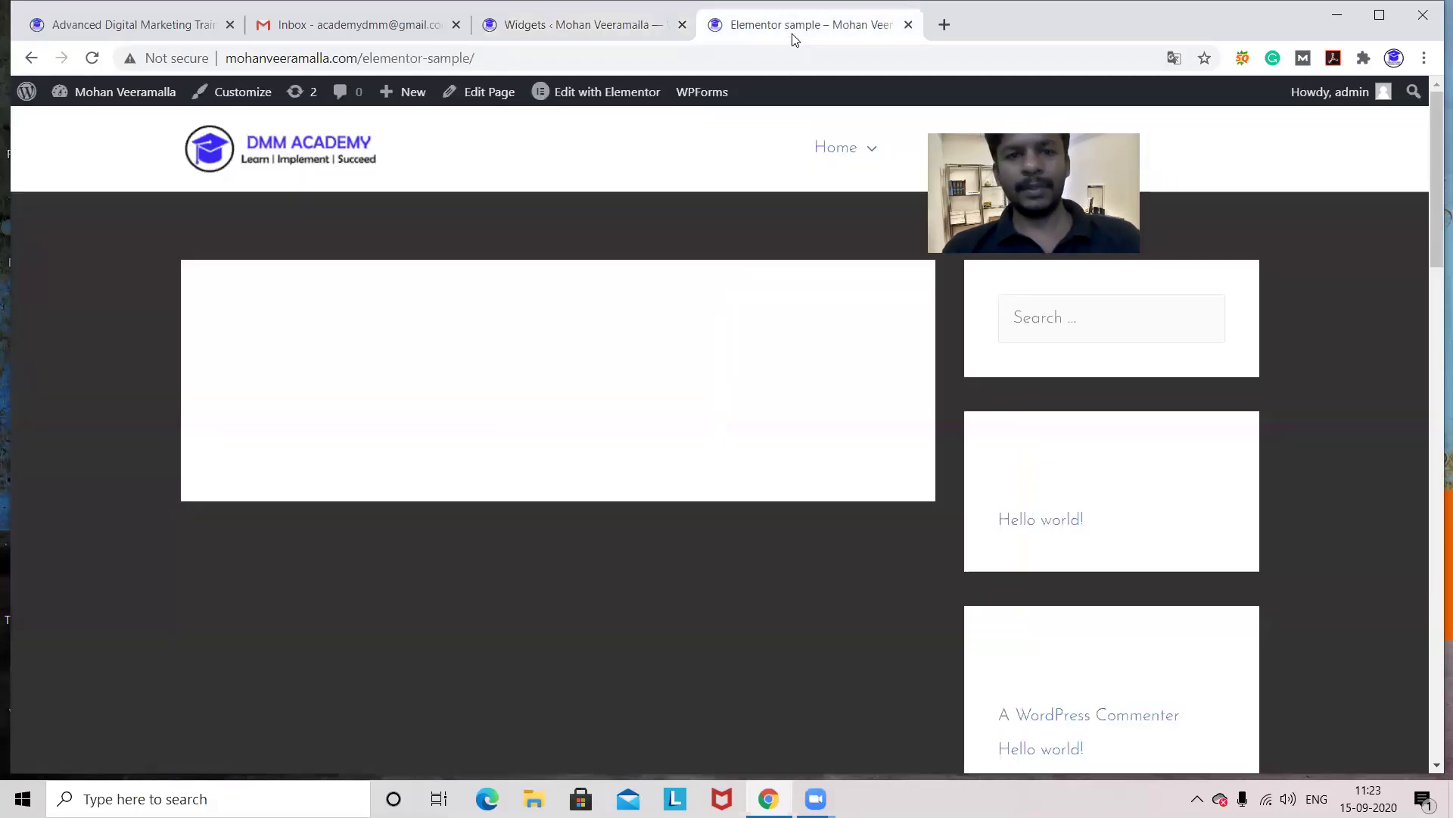
pyautogui.press('F5')
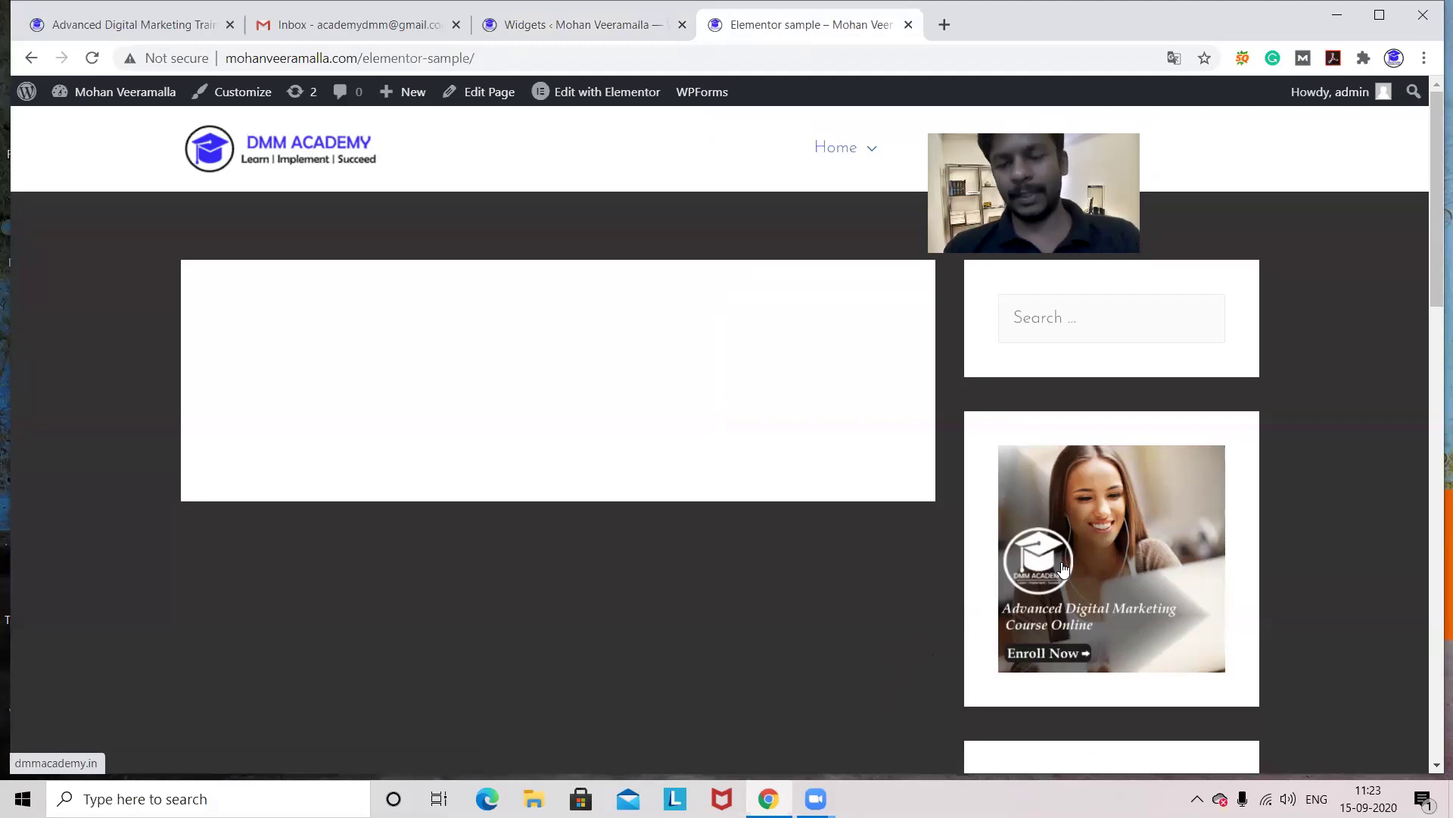
pyautogui.click(540, 30)
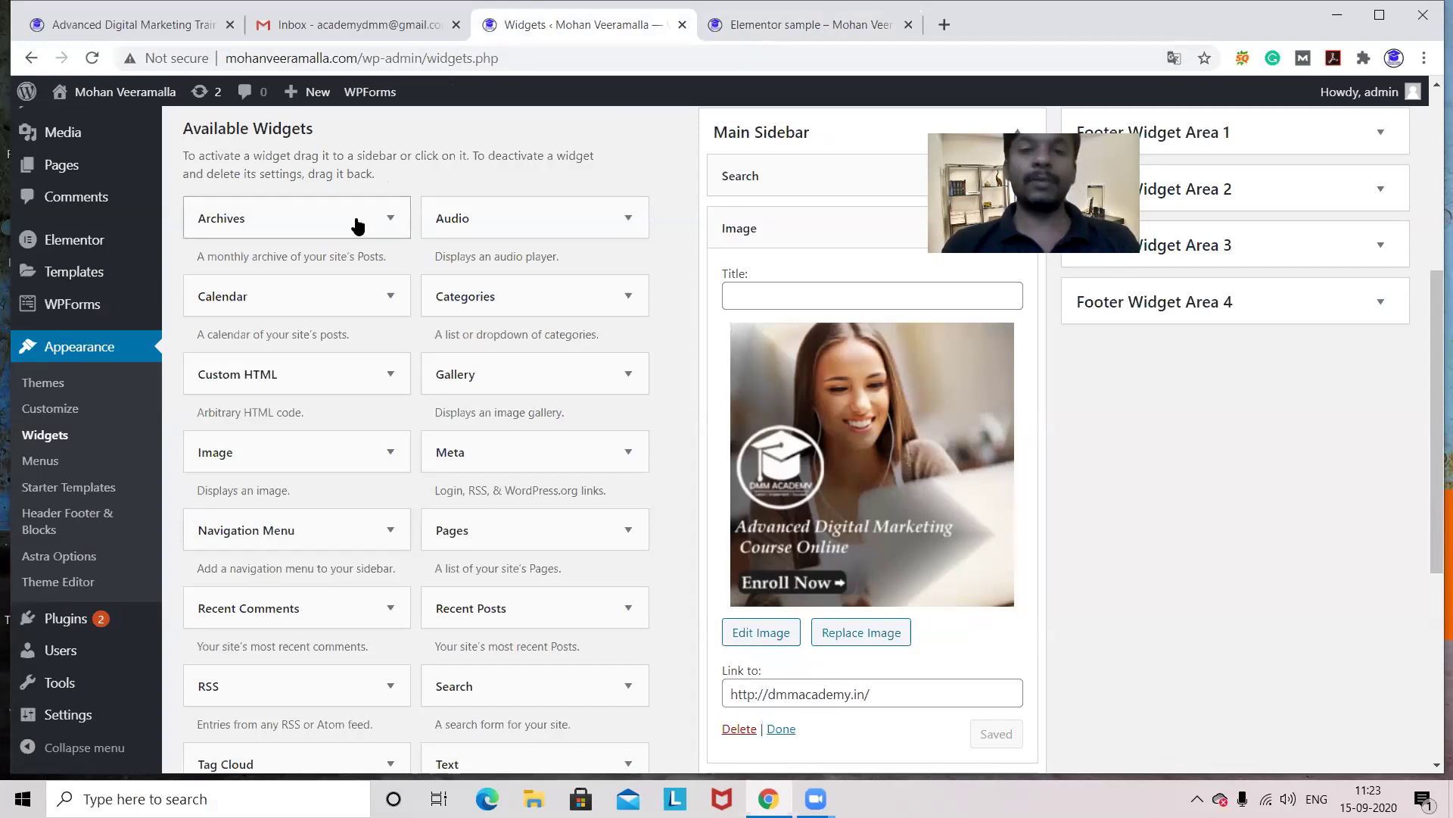
pyautogui.click(795, 34)
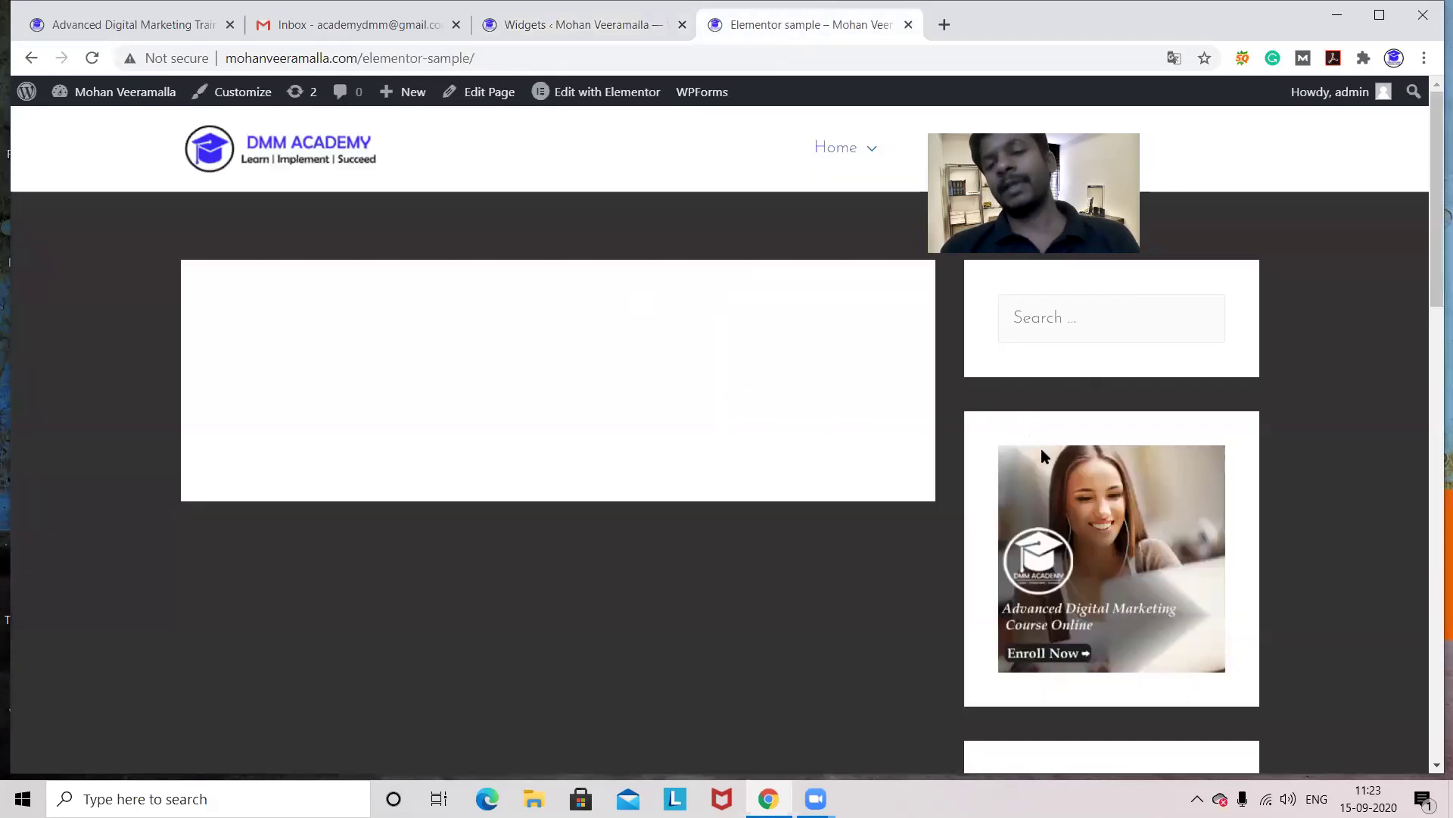
pyautogui.click(564, 30)
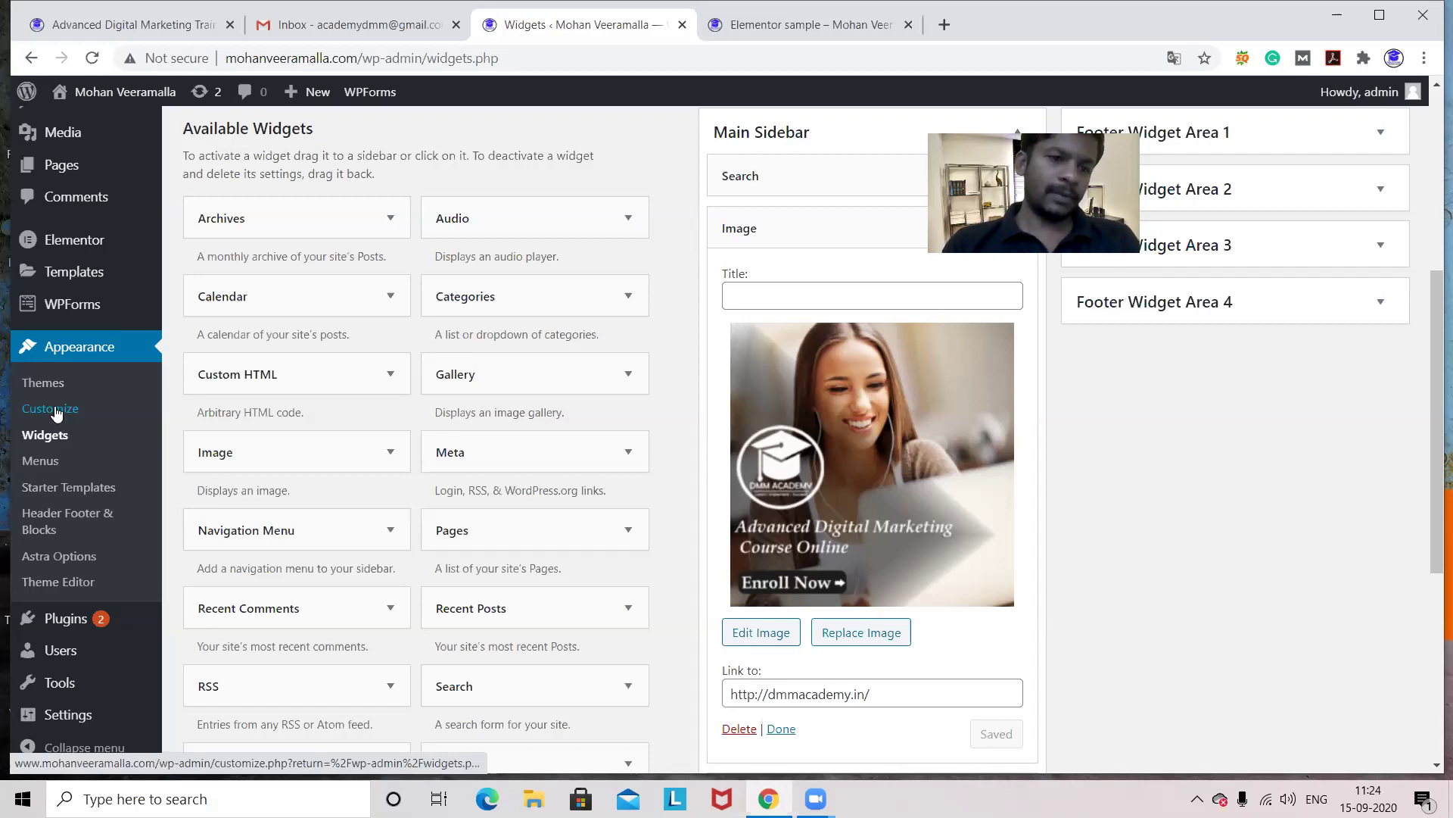
pyautogui.click(53, 409)
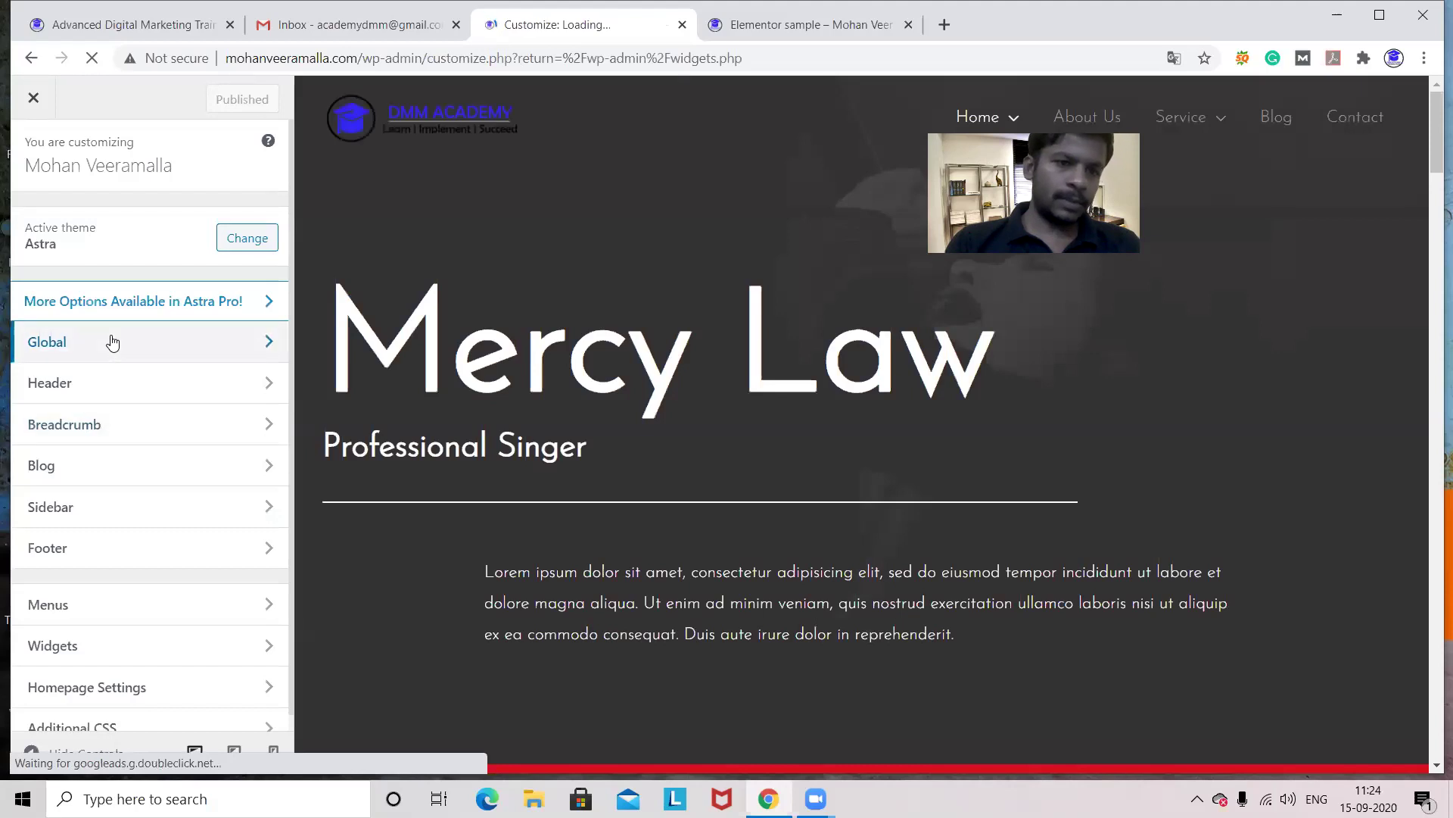
pyautogui.click(112, 342)
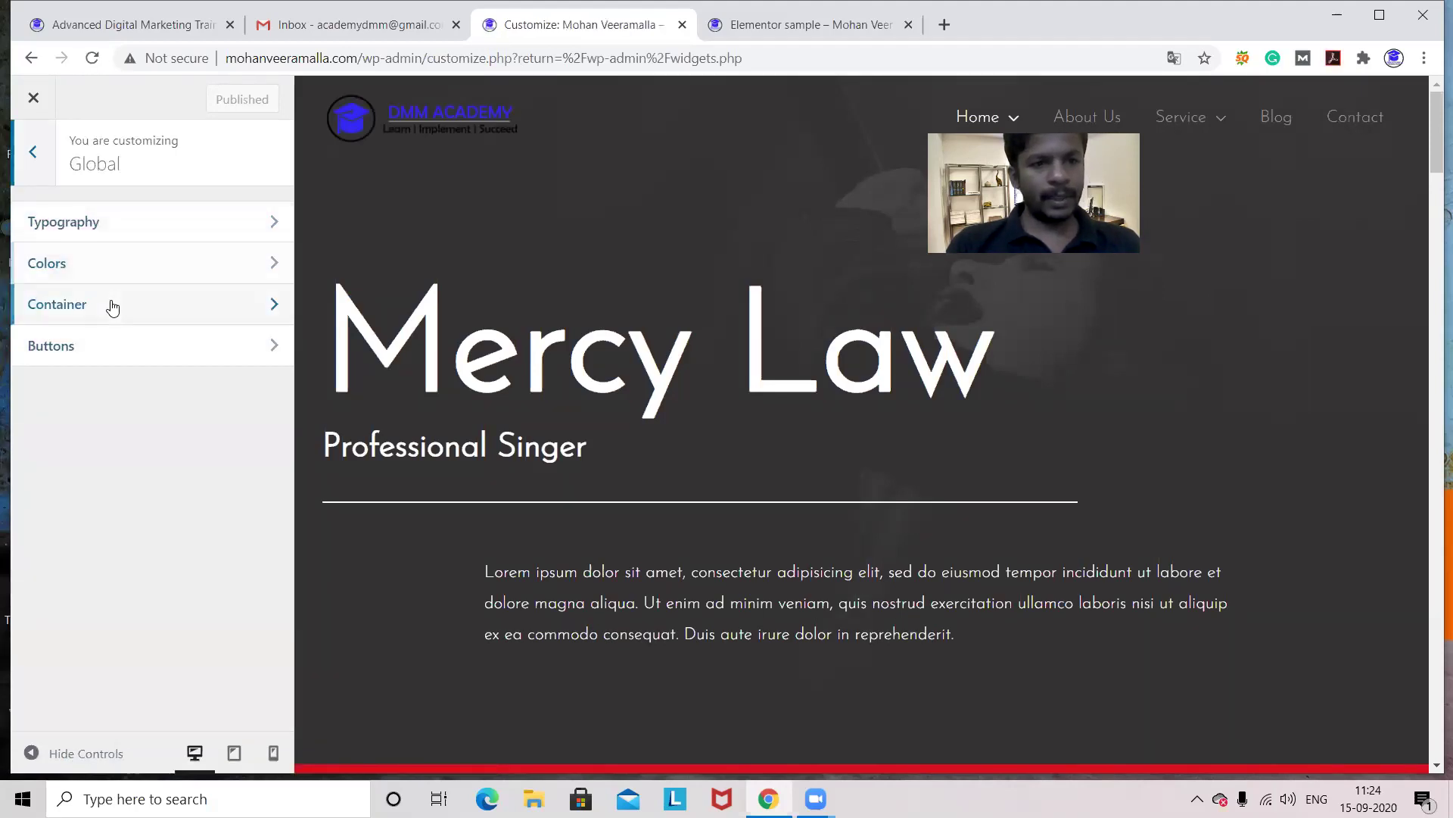
pyautogui.click(112, 306)
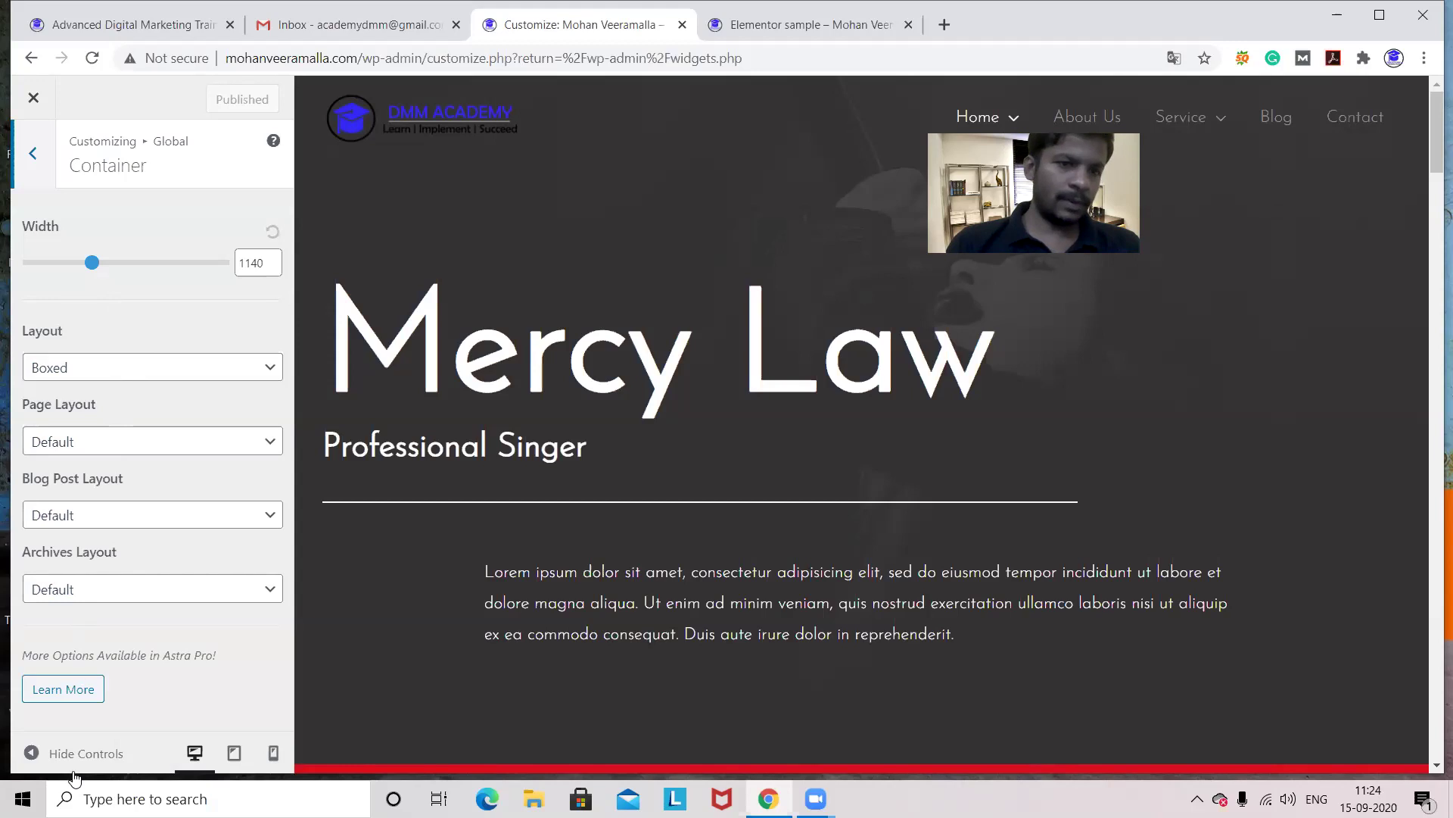
pyautogui.click(32, 102)
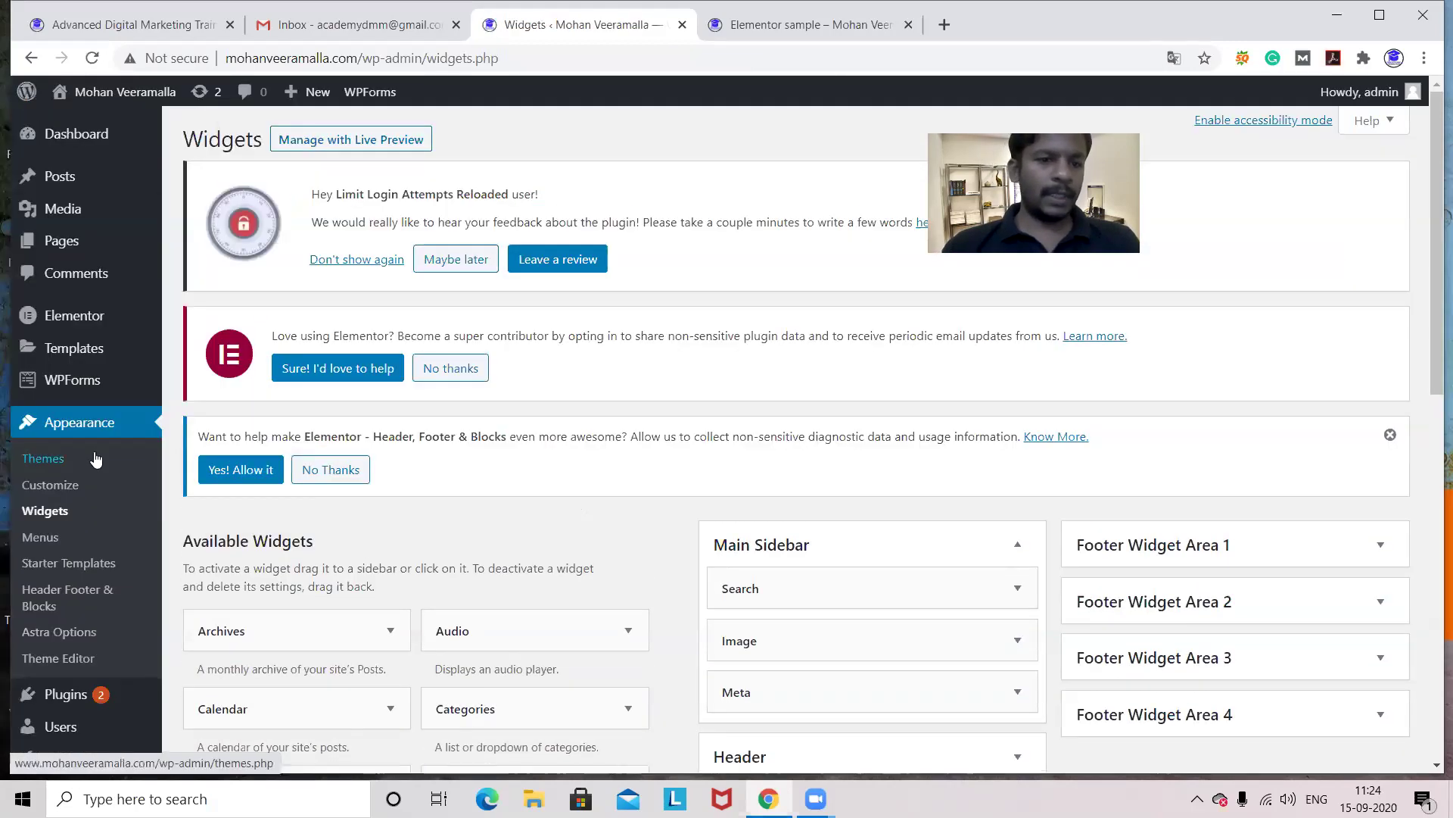
# - Open the Elementor sample page from the Pages list in the block editor
pyautogui.click(61, 242)
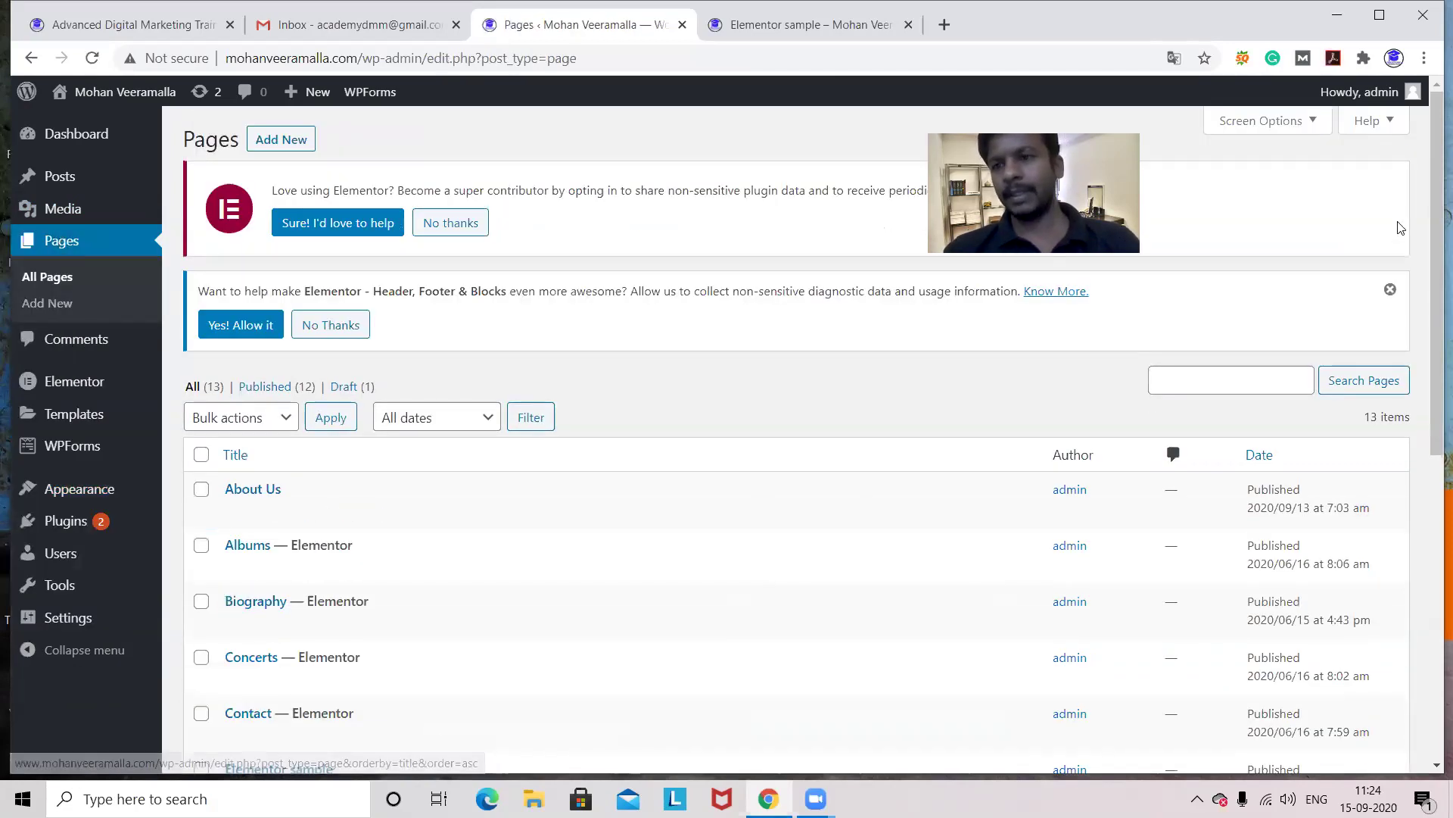
pyautogui.moveTo(1430, 200); pyautogui.dragTo(1431, 331)
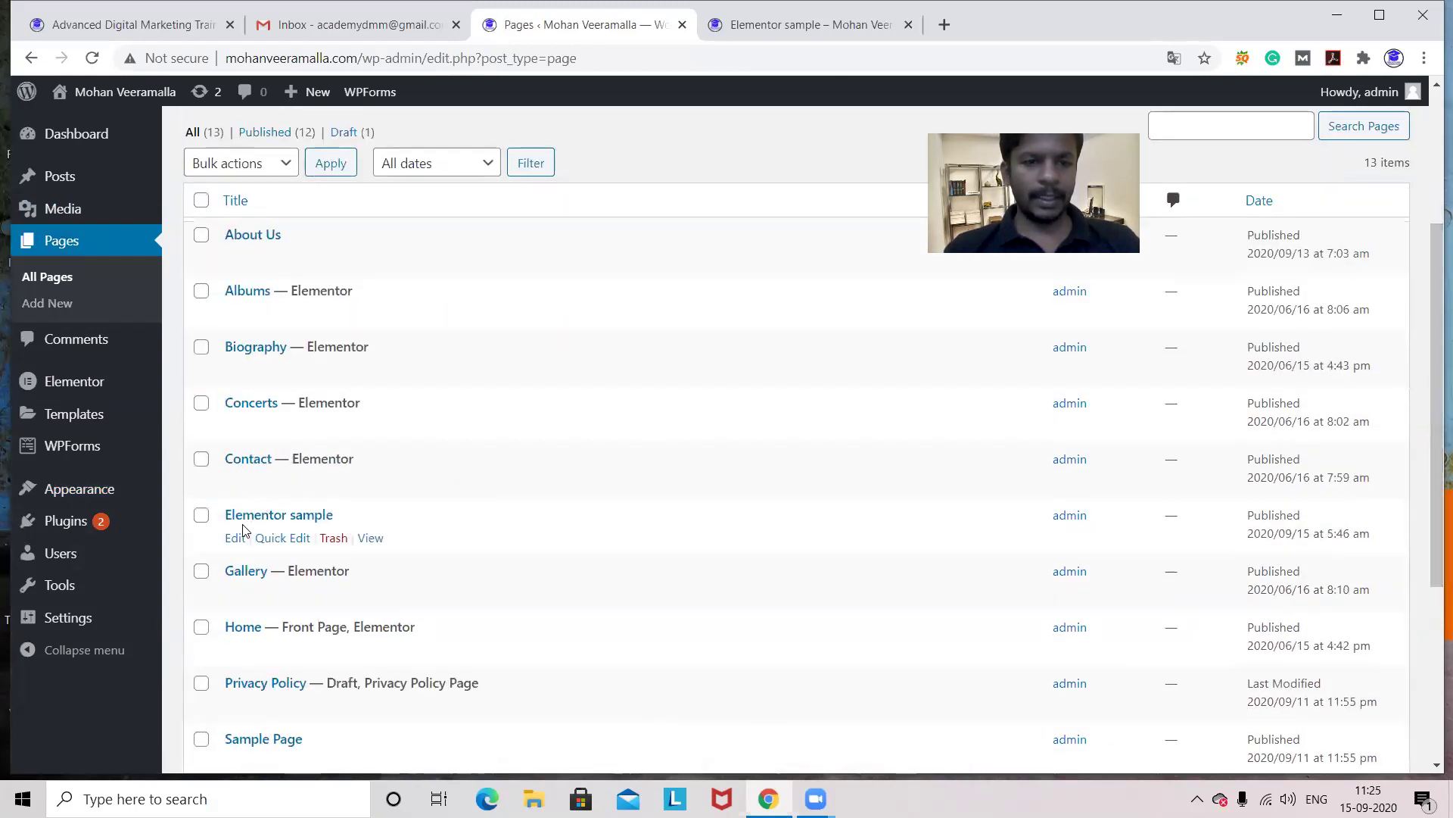
pyautogui.click(237, 539)
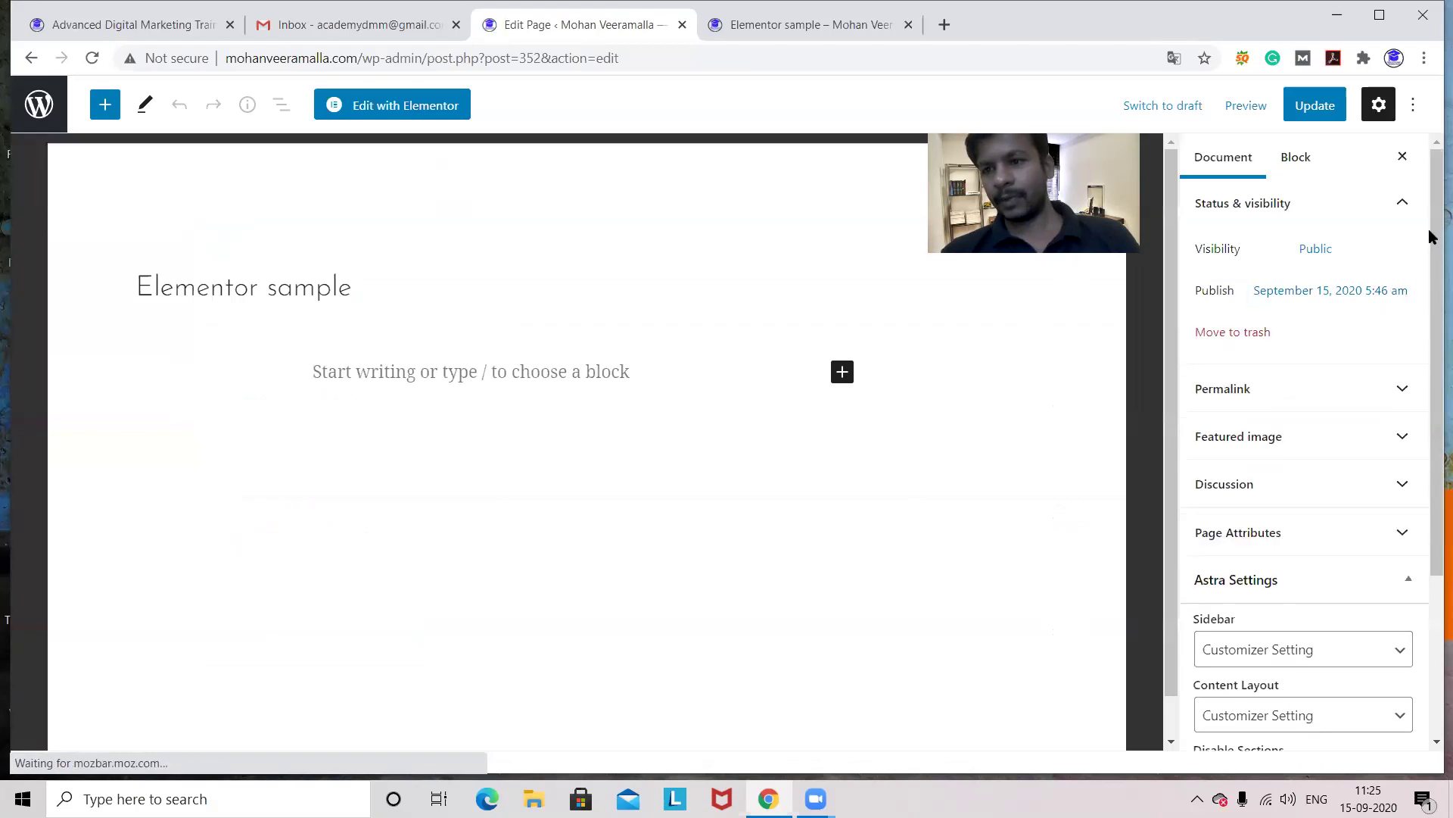
# - Set the page's Astra sidebar layout to No Sidebar, update it, and reload the live Elementor sample page
pyautogui.moveTo(1431, 236); pyautogui.dragTo(1433, 432)
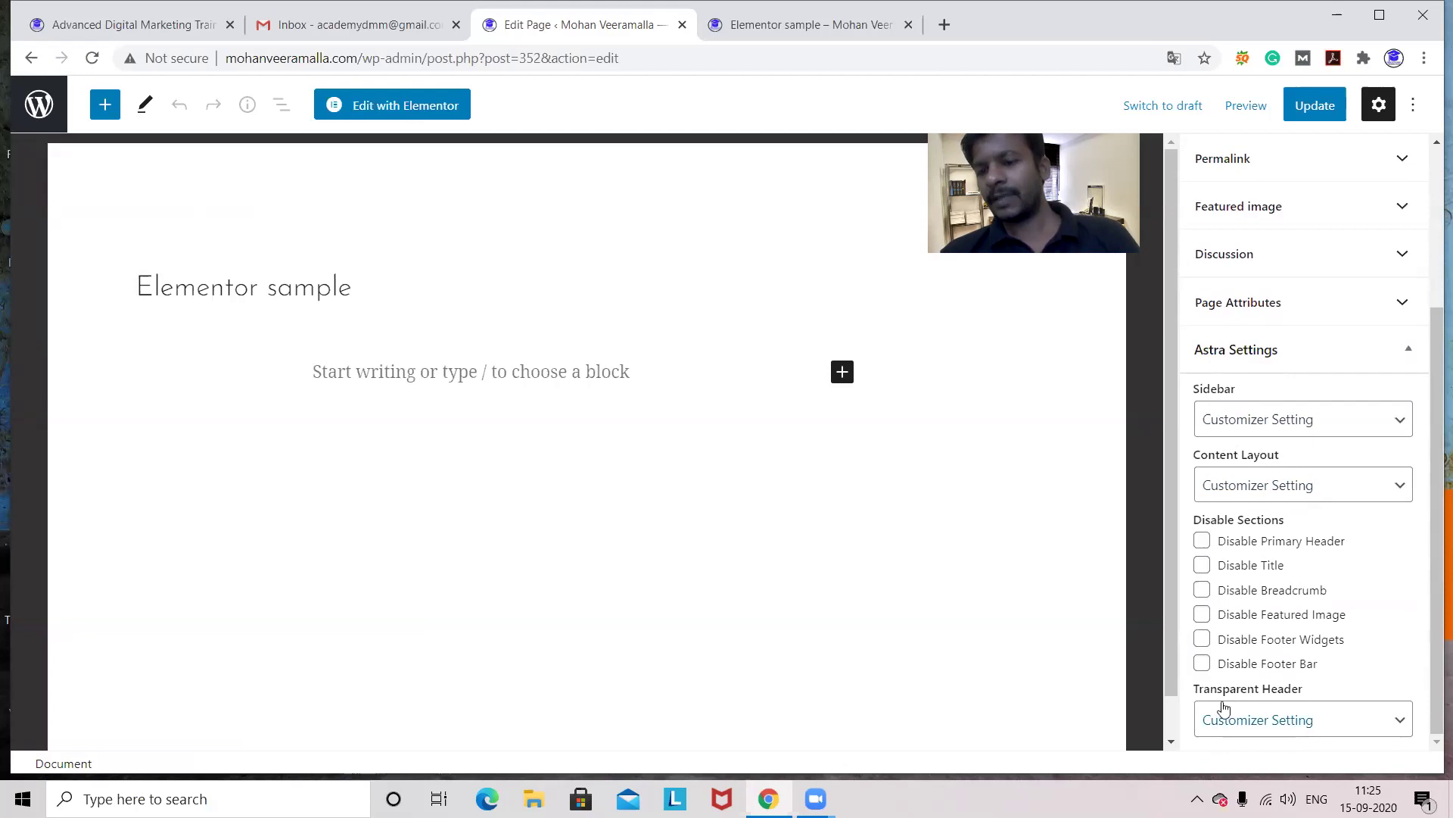
pyautogui.click(1379, 424)
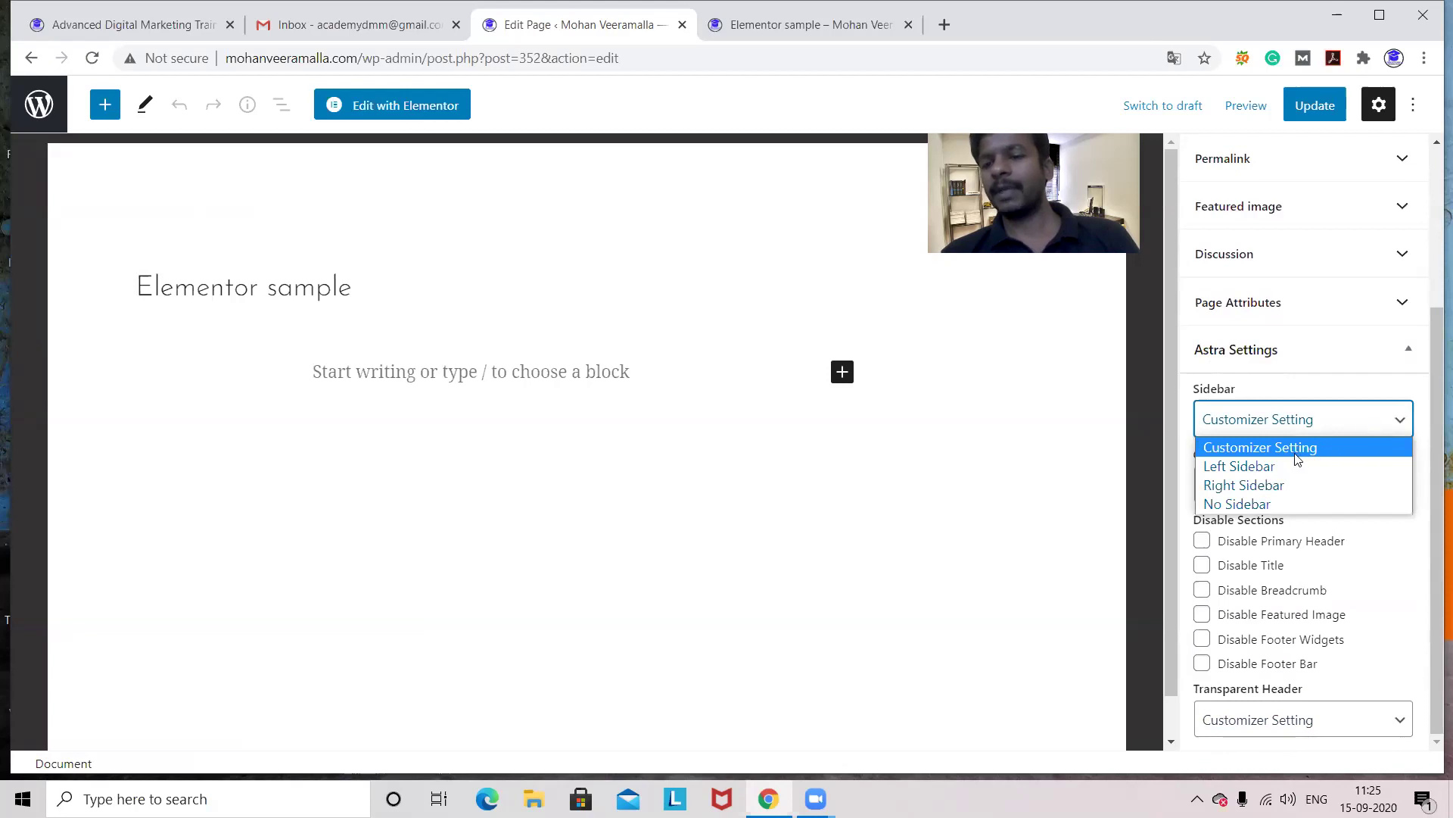
pyautogui.click(1276, 506)
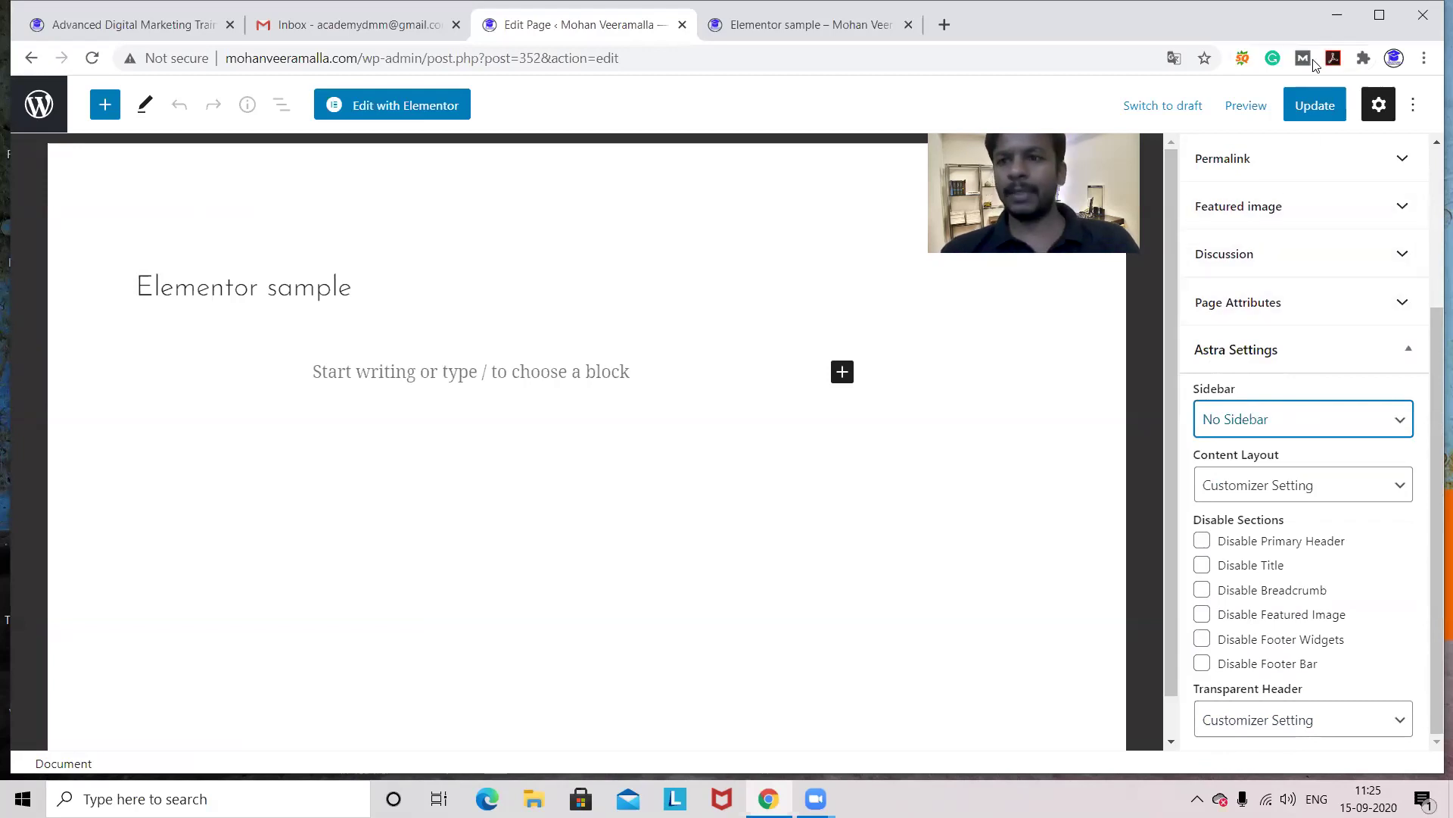
pyautogui.click(1307, 107)
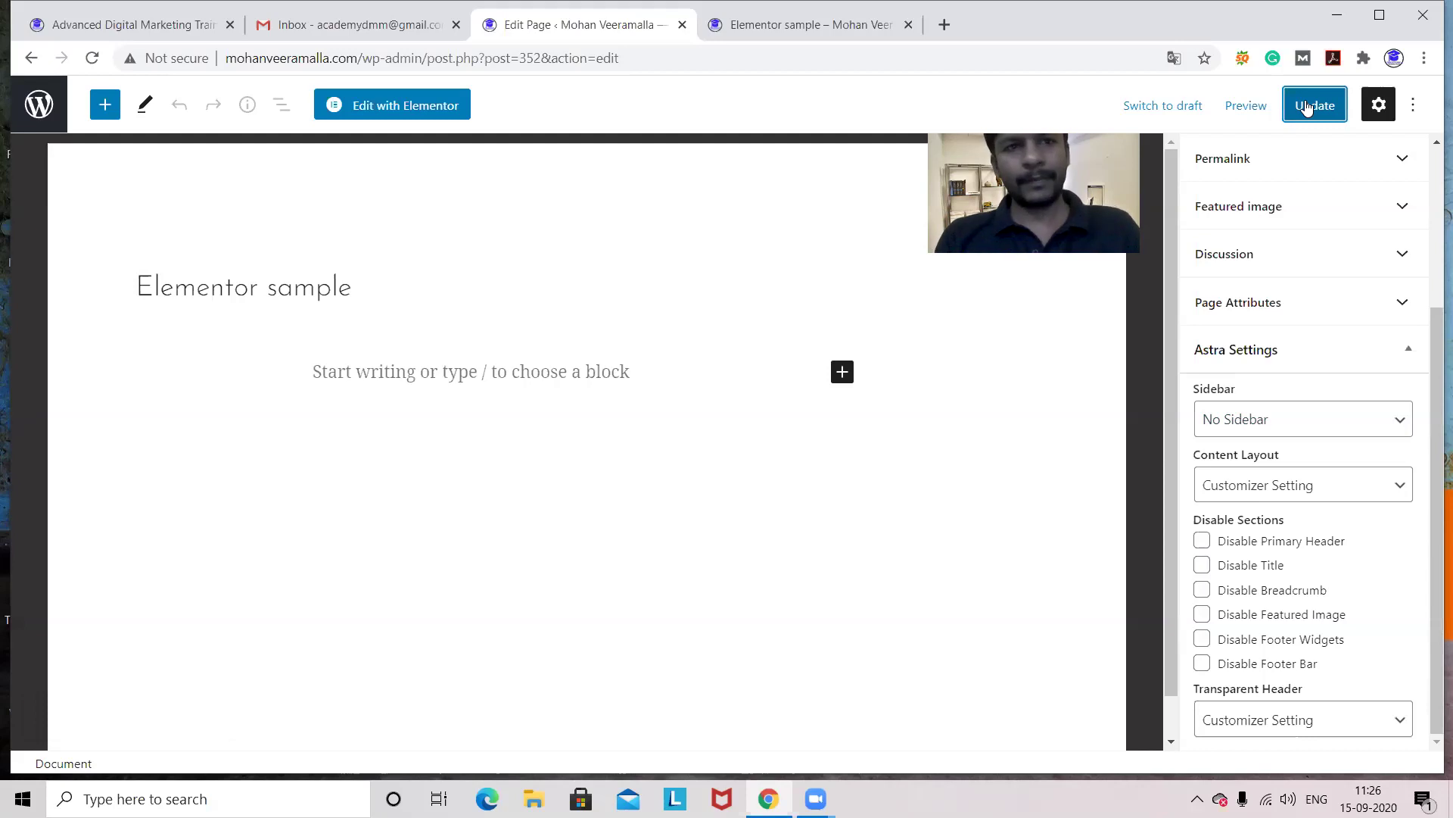
pyautogui.click(753, 36)
pyautogui.press('F5')
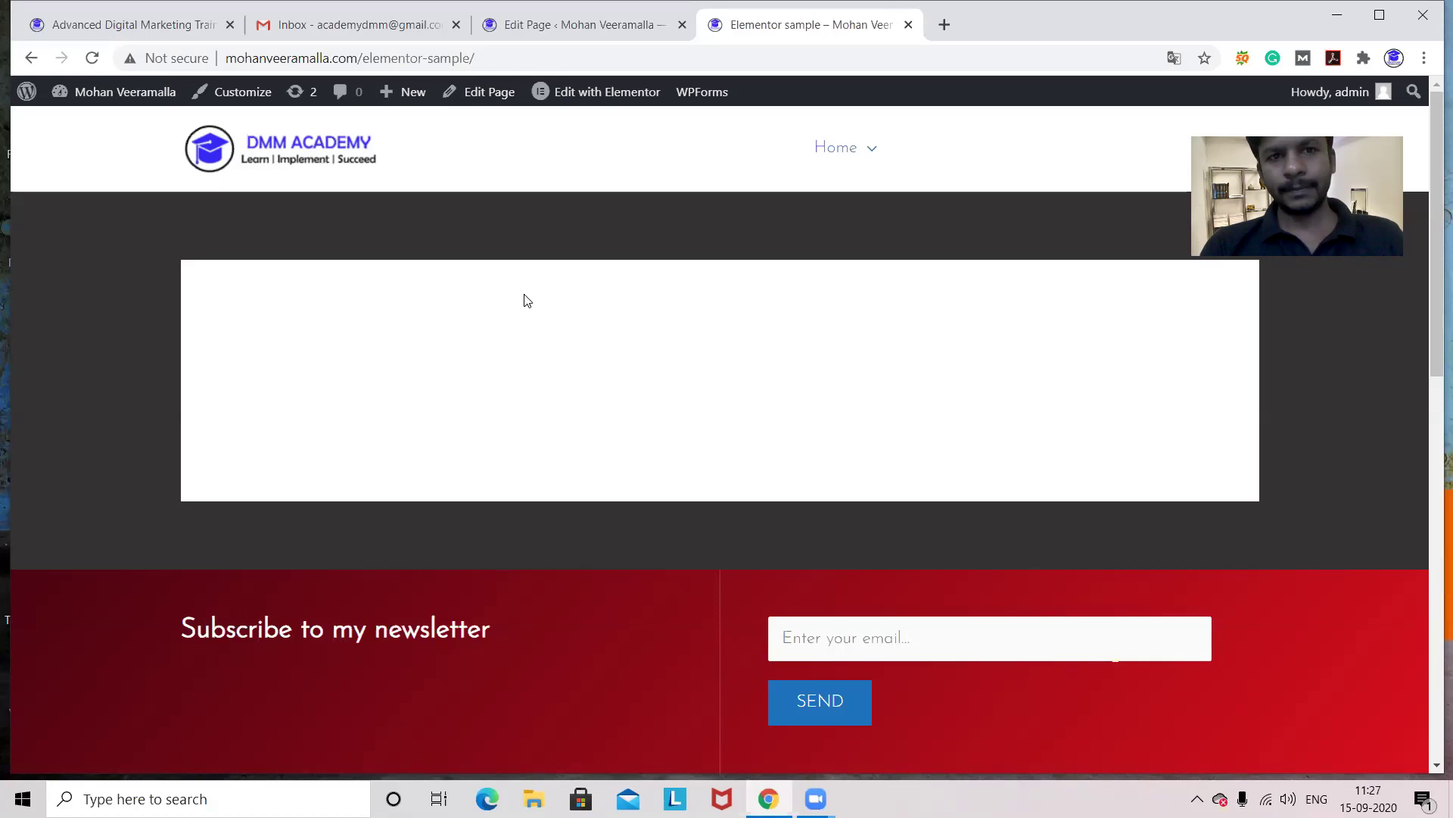
# - Go to the admin Dashboard, then open Plugins > Add New
pyautogui.click(520, 30)
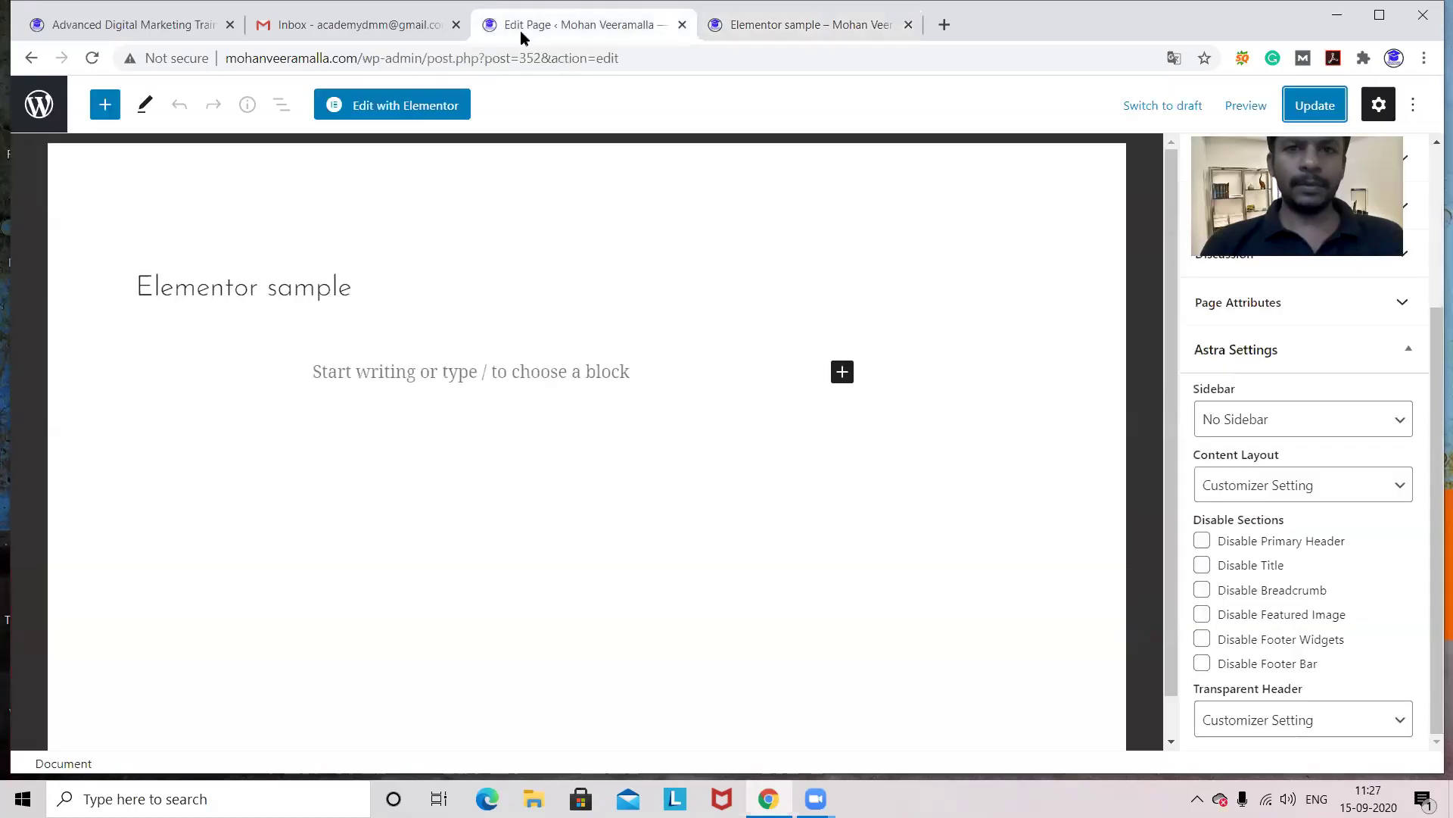
pyautogui.click(766, 32)
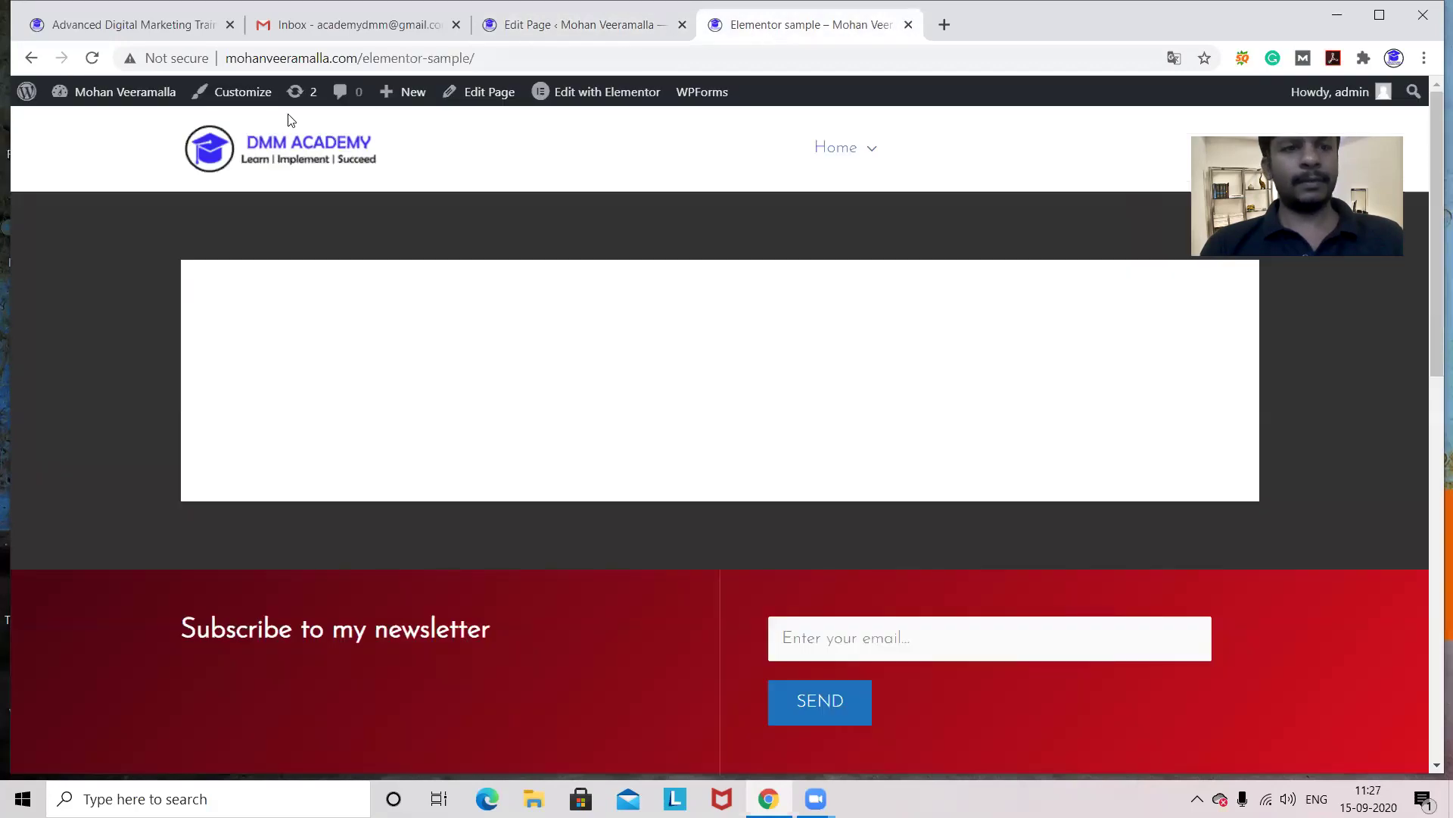
pyautogui.moveTo(101, 92)
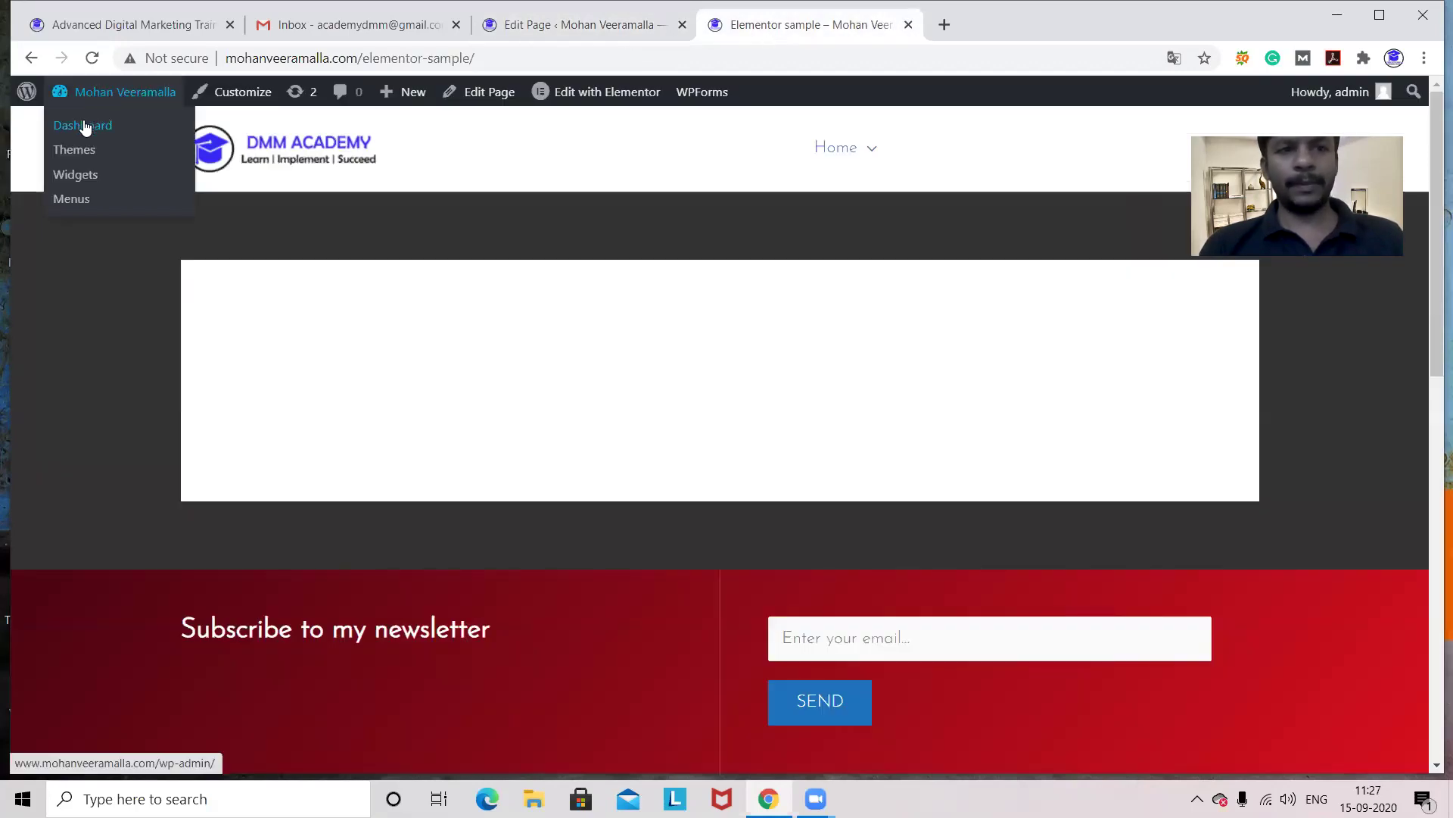
pyautogui.click(85, 126)
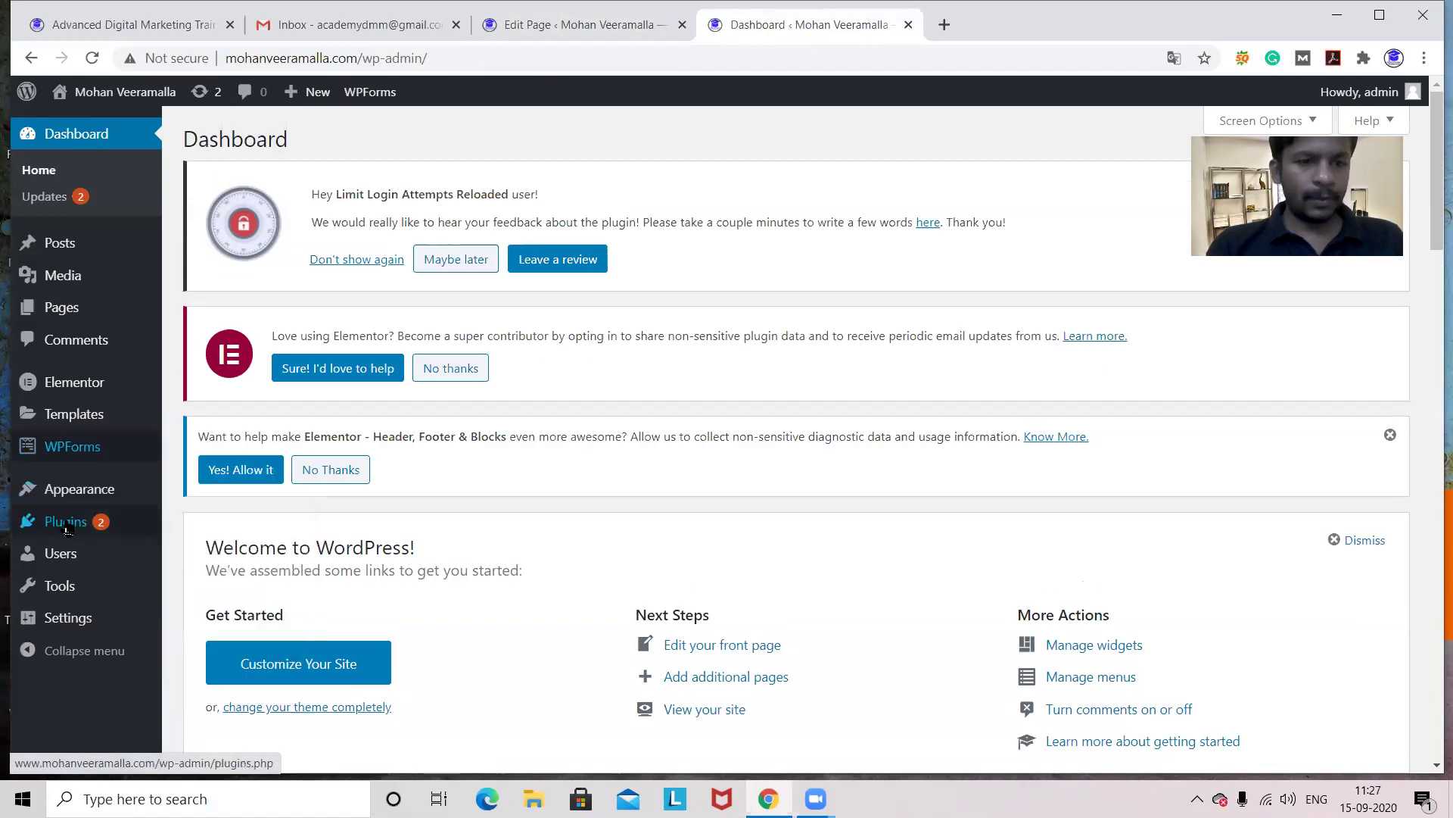
pyautogui.moveTo(67, 528)
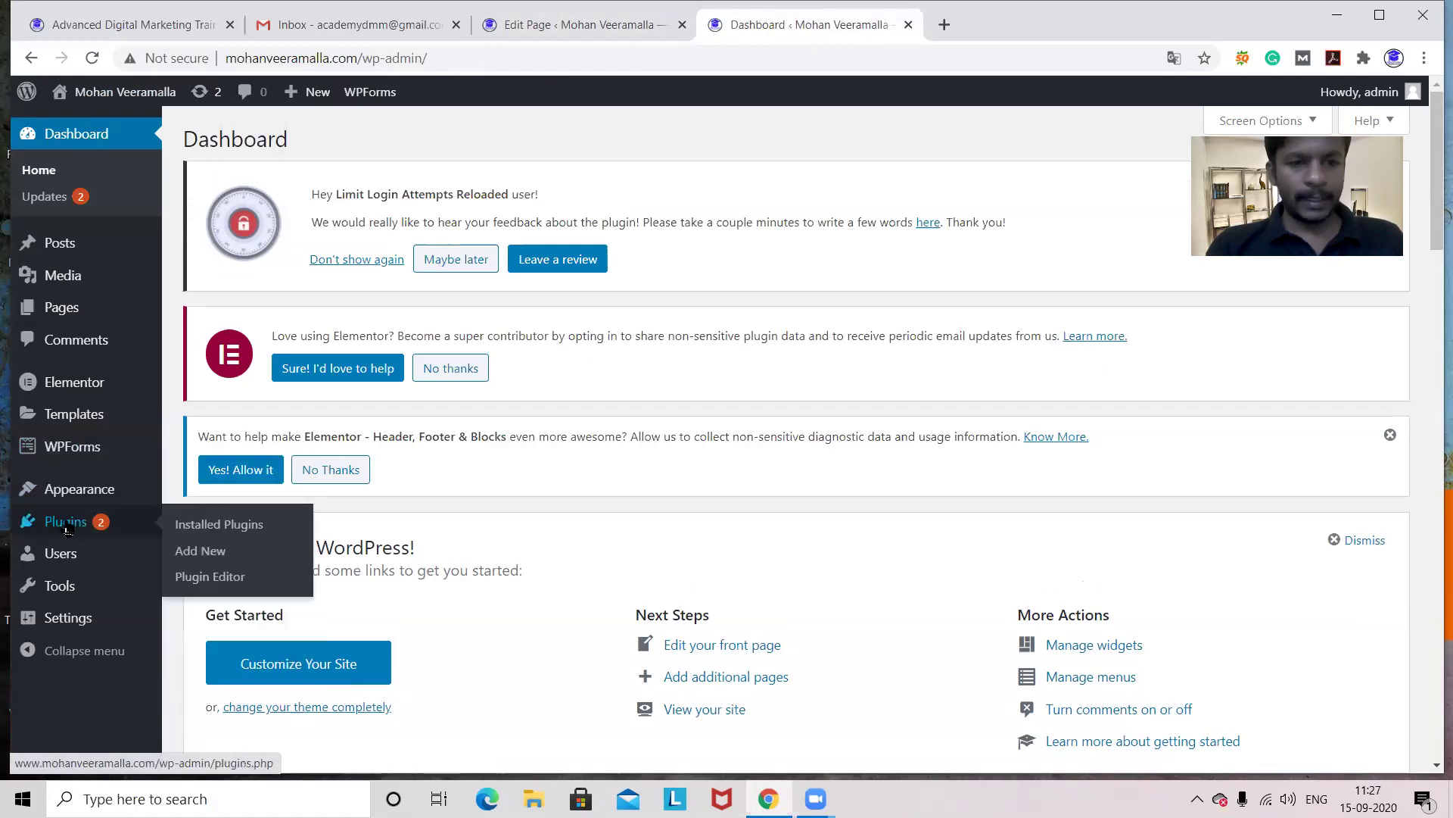
pyautogui.click(195, 554)
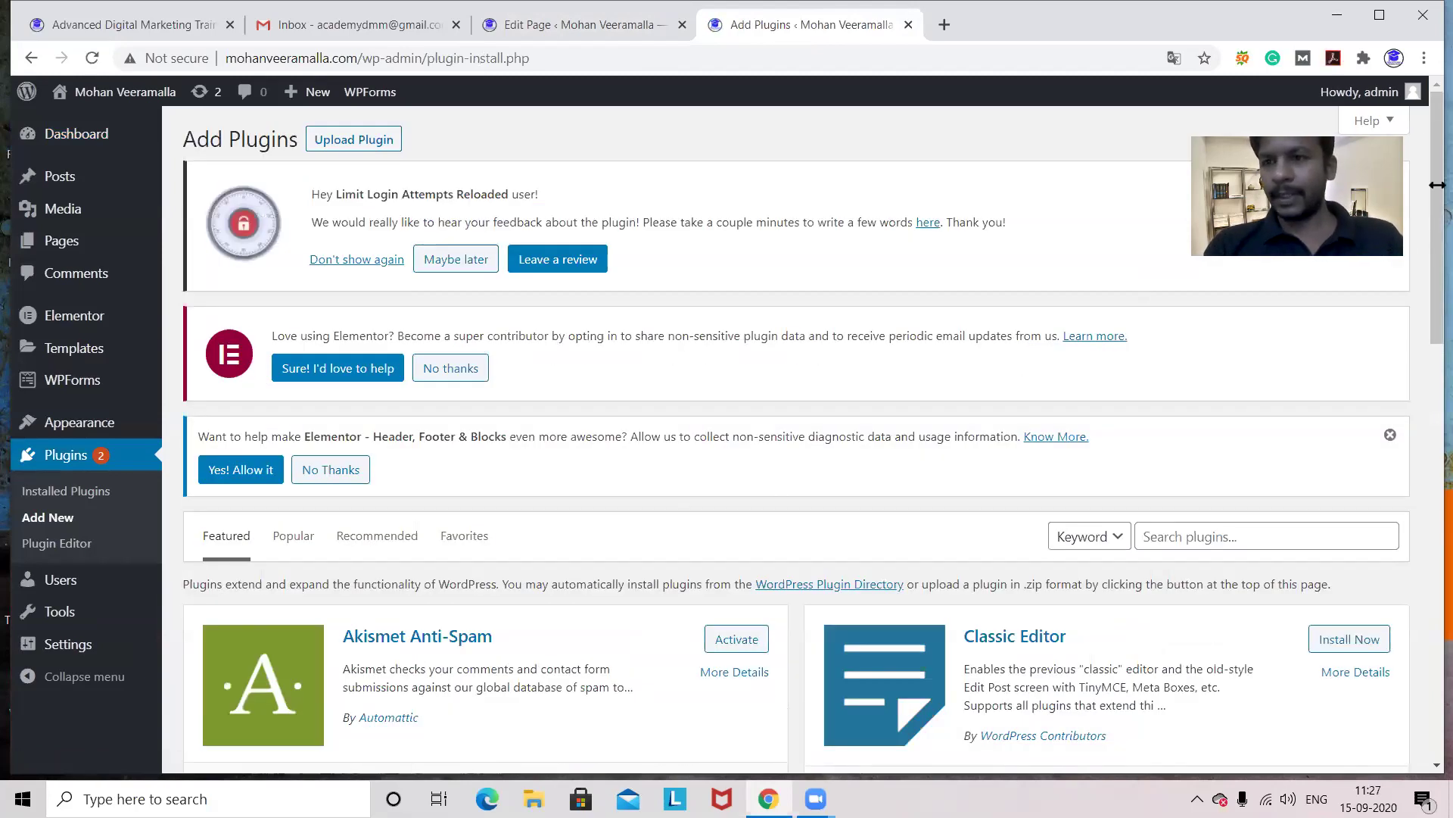
# - Update the Elementor sample page so its No Sidebar setting is saved
pyautogui.moveTo(1437, 184); pyautogui.dragTo(1431, 252)
pyautogui.click(1207, 348)
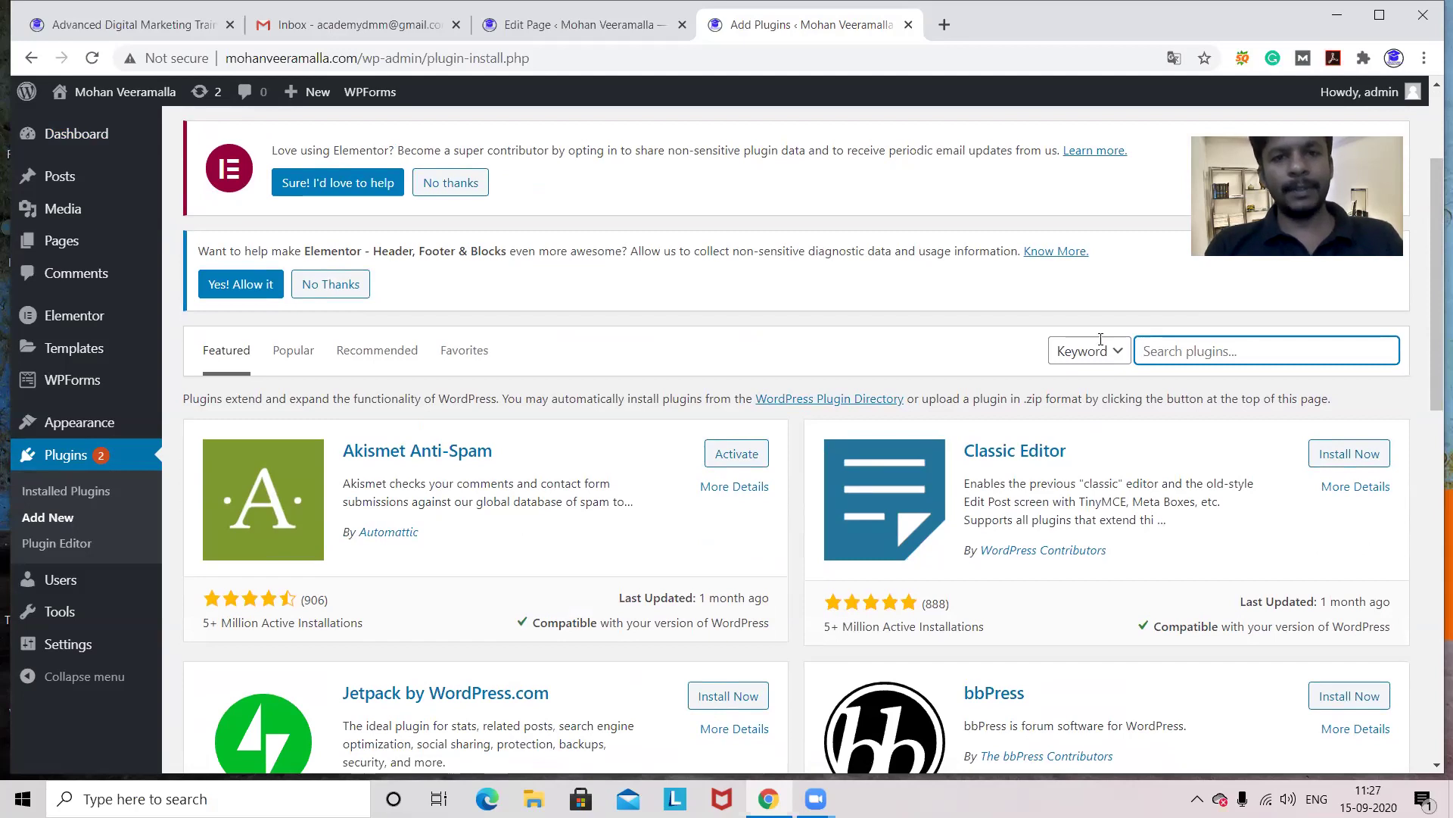
pyautogui.click(545, 34)
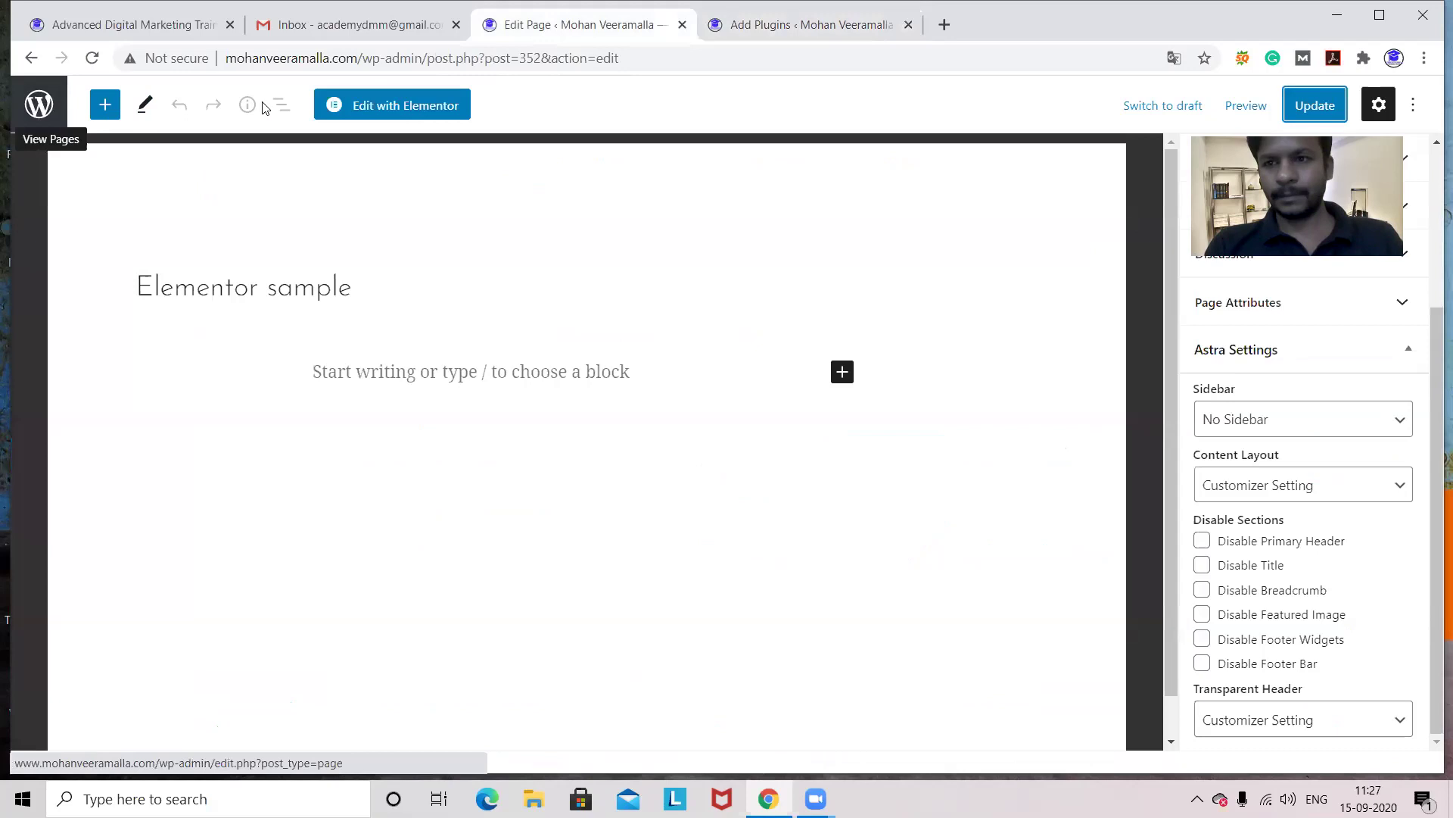
pyautogui.click(1331, 109)
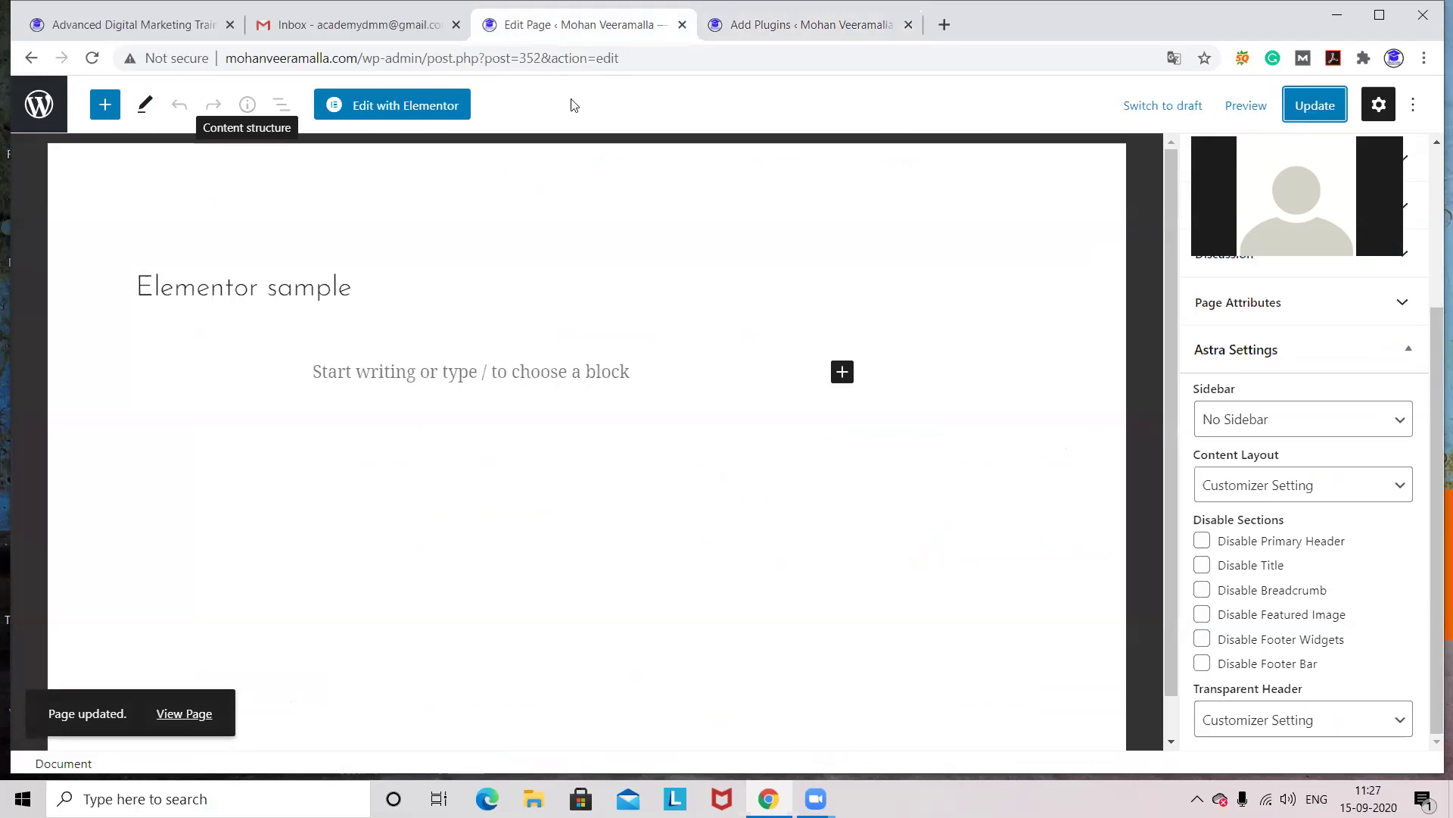
# - Search plugins for 'meta slider' and install MetaSlider
pyautogui.click(774, 30)
pyautogui.write('meta ')
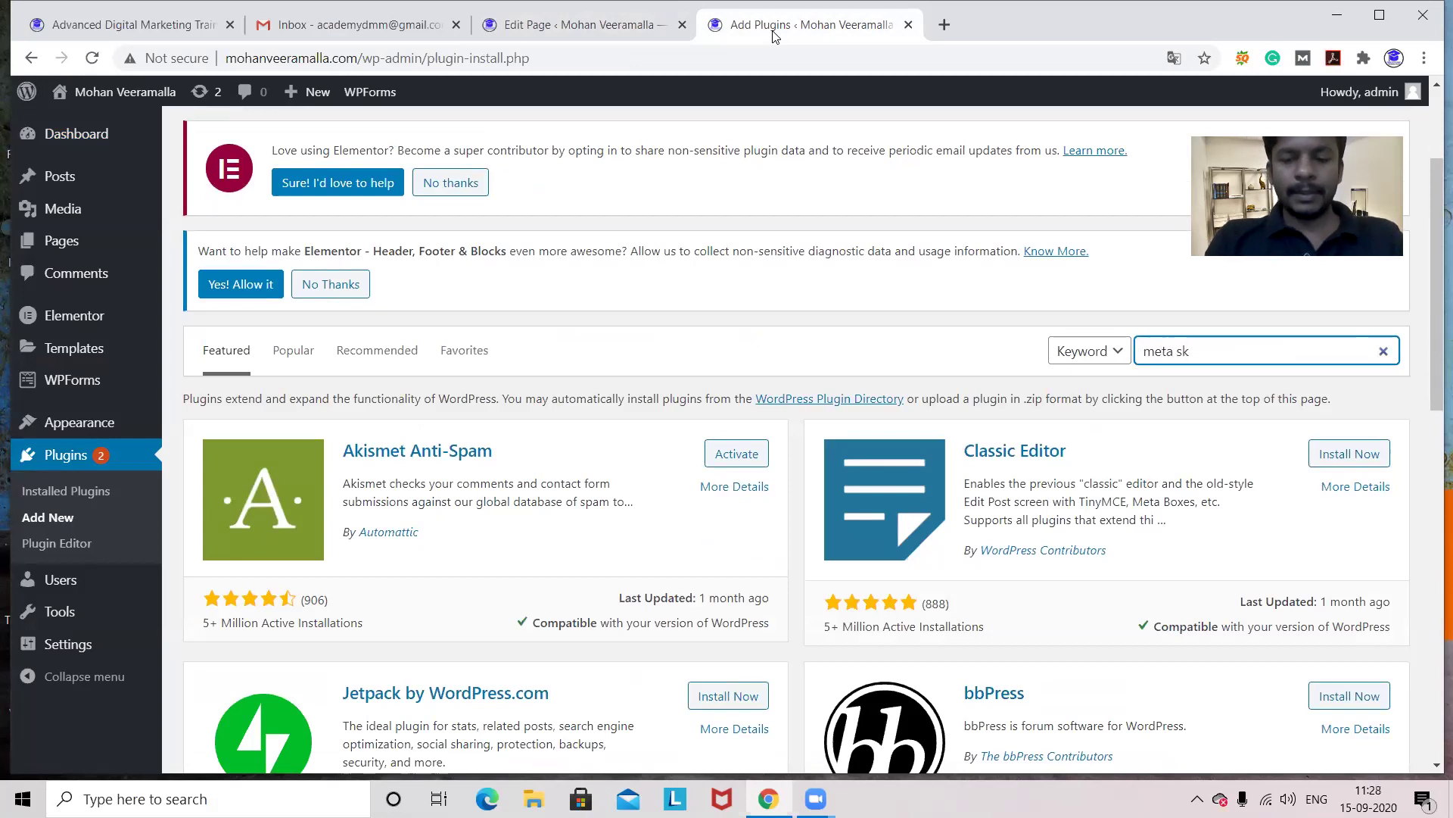
pyautogui.write('slider')
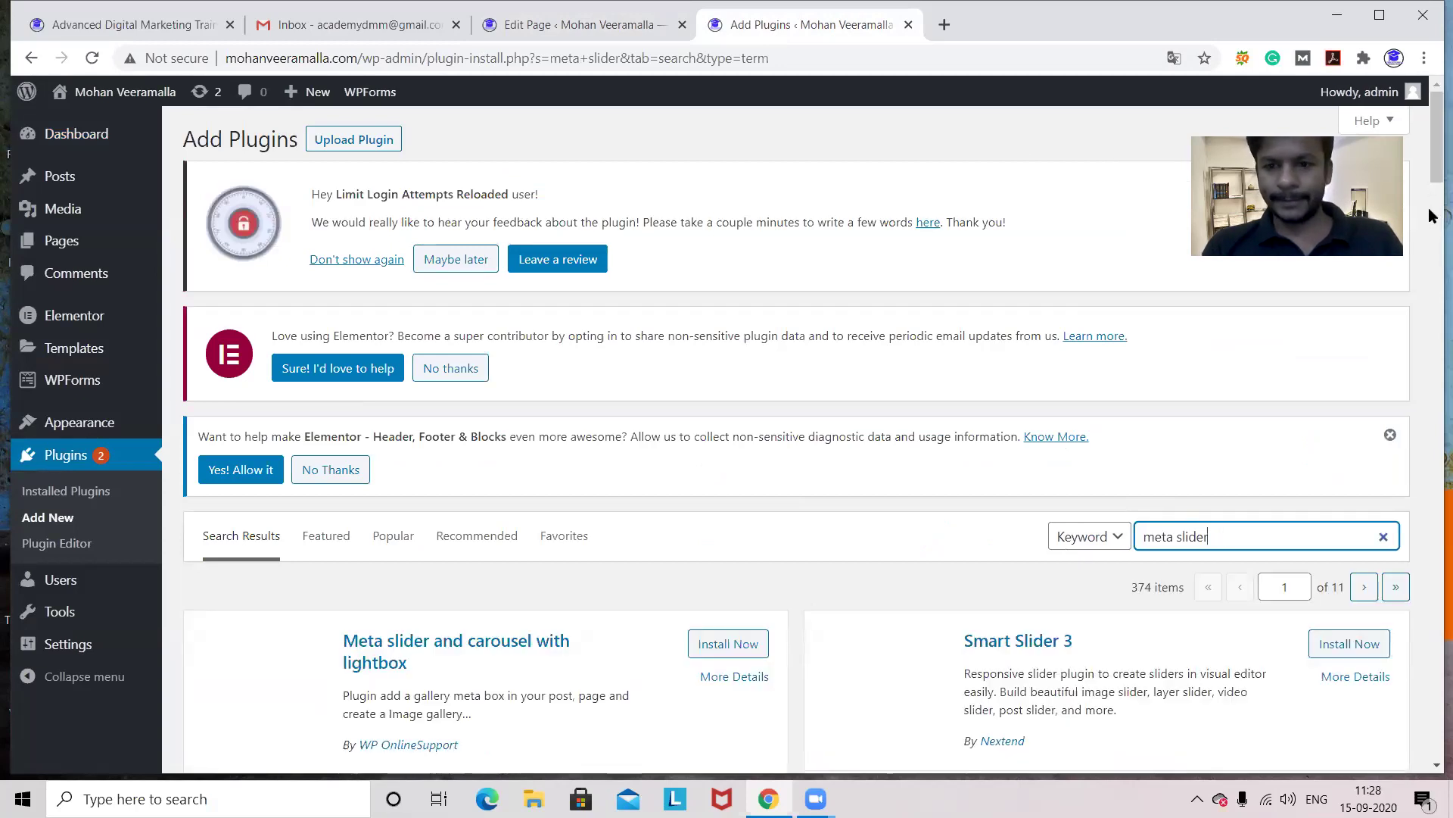
pyautogui.moveTo(1433, 165); pyautogui.dragTo(1433, 222)
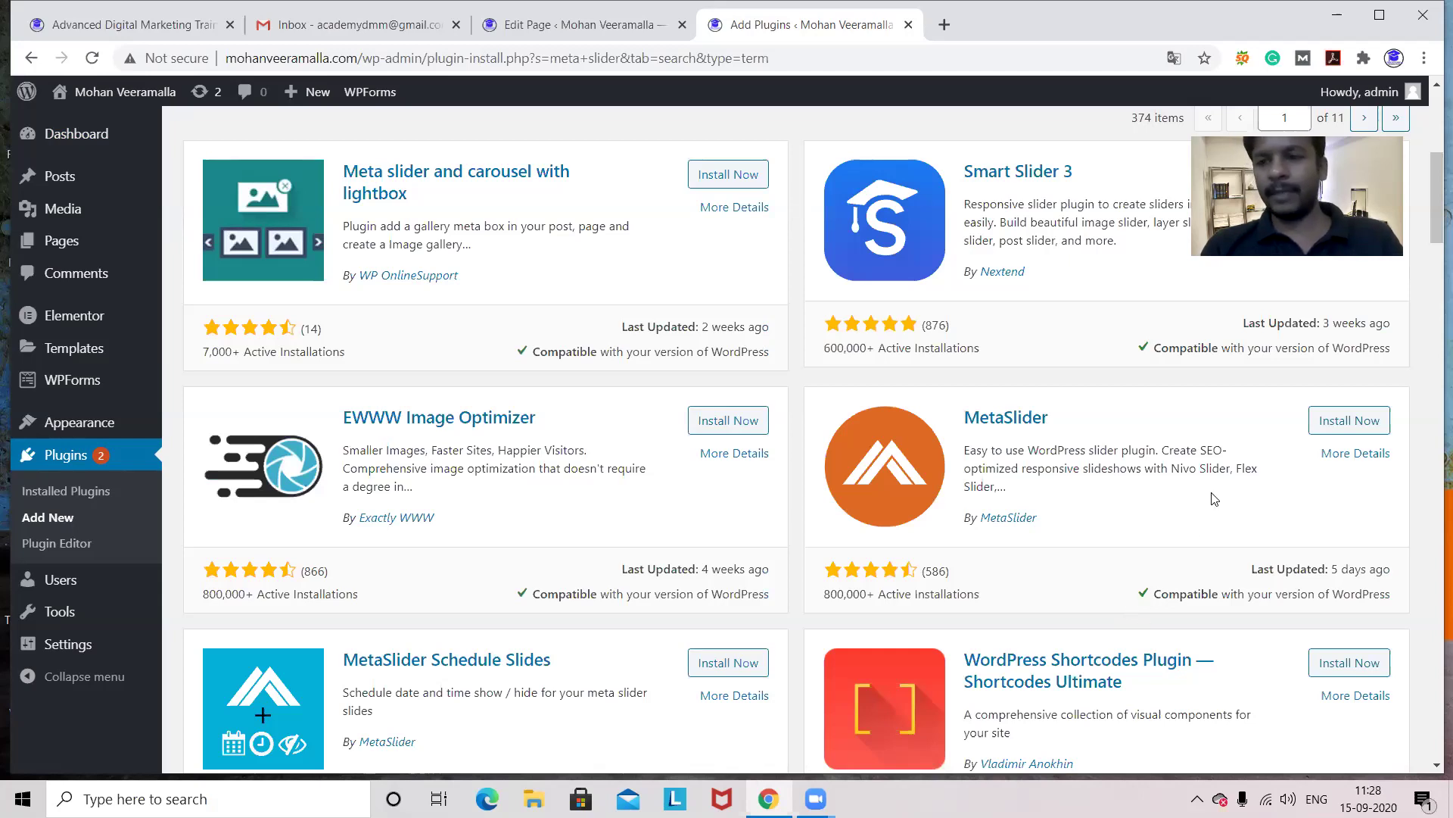
pyautogui.click(1325, 427)
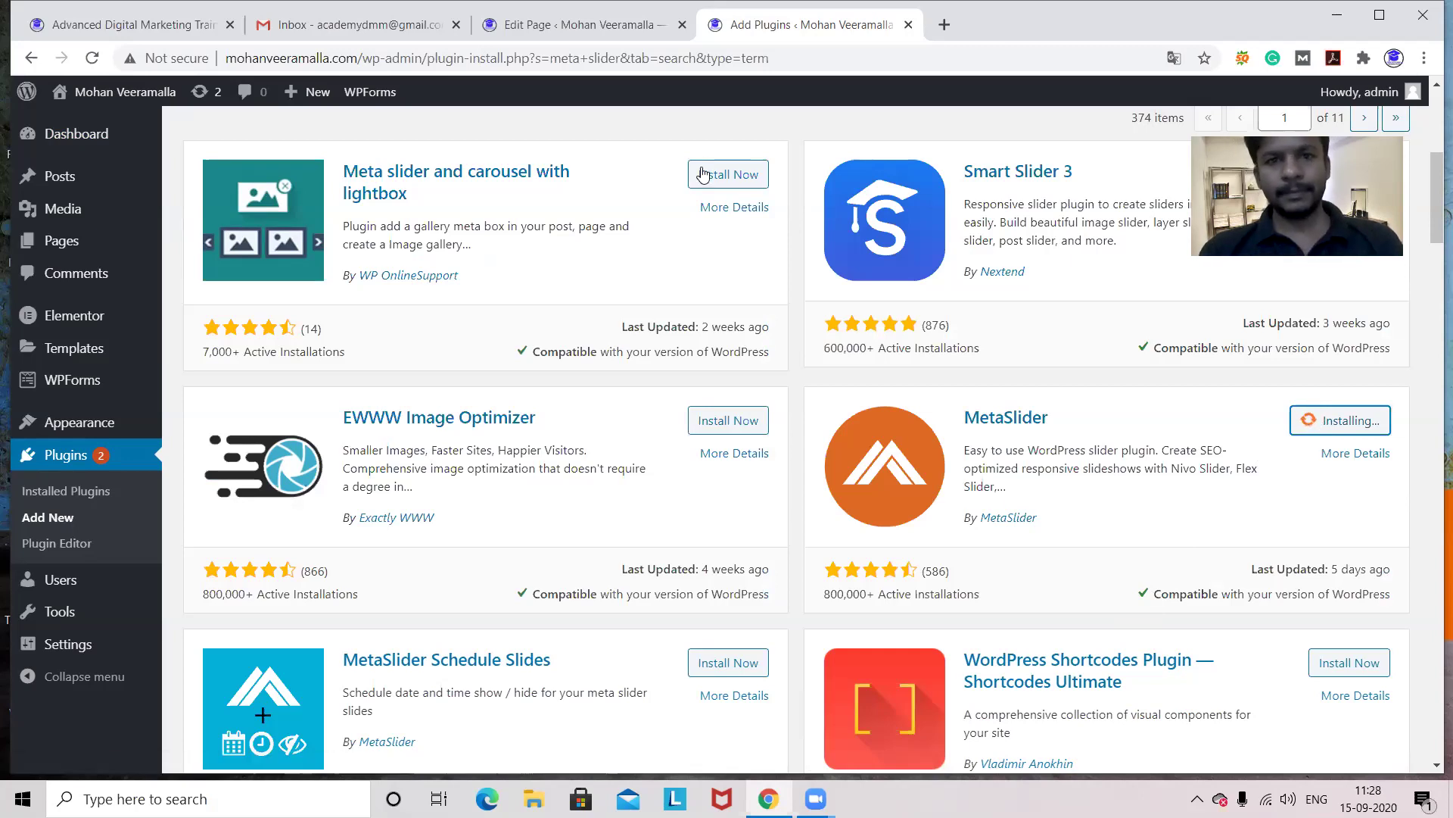
# - Check on the MetaSlider installation progress from the admin pages
pyautogui.hotkey('ctrl', 'pageup')
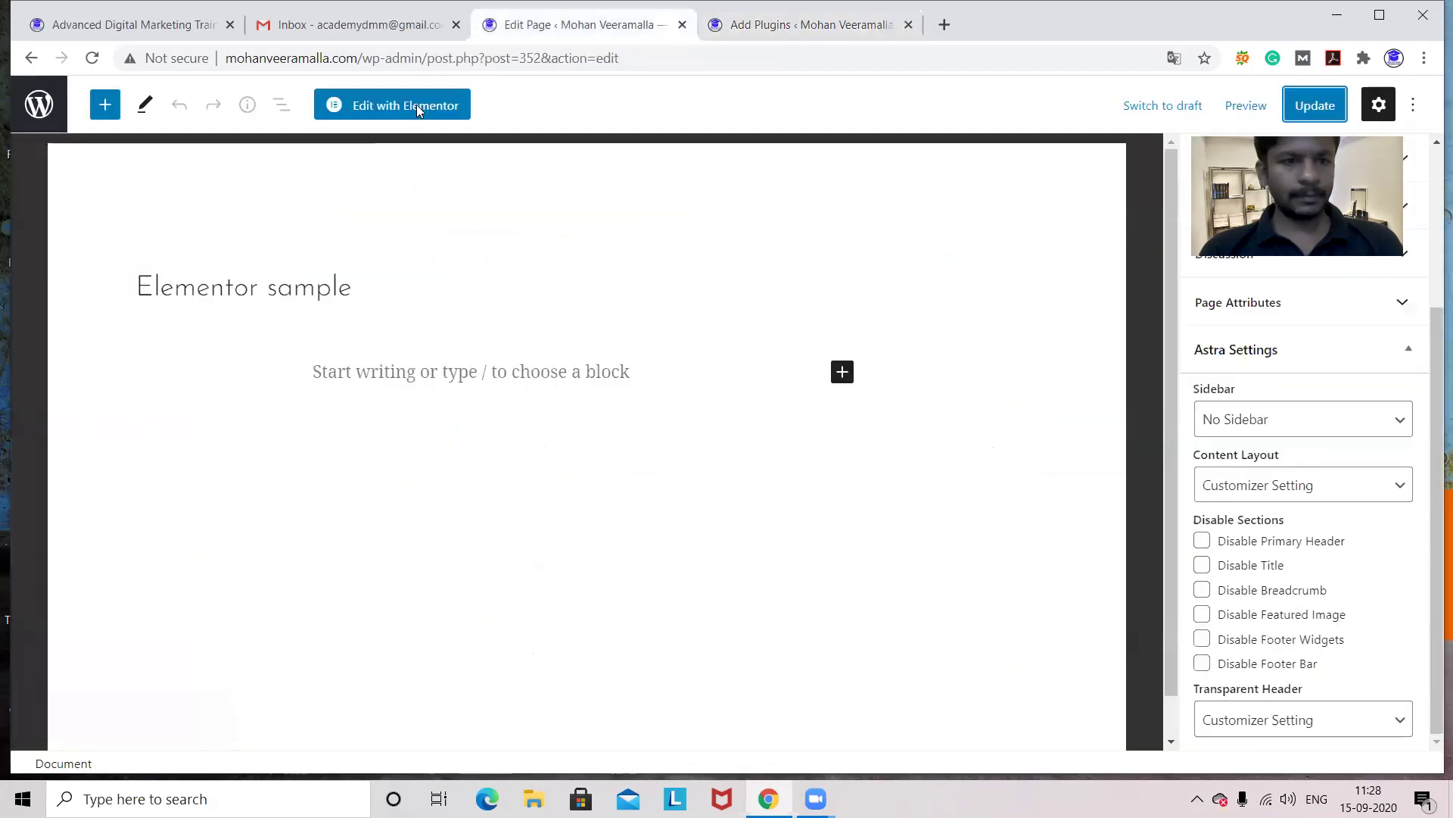
pyautogui.click(35, 105)
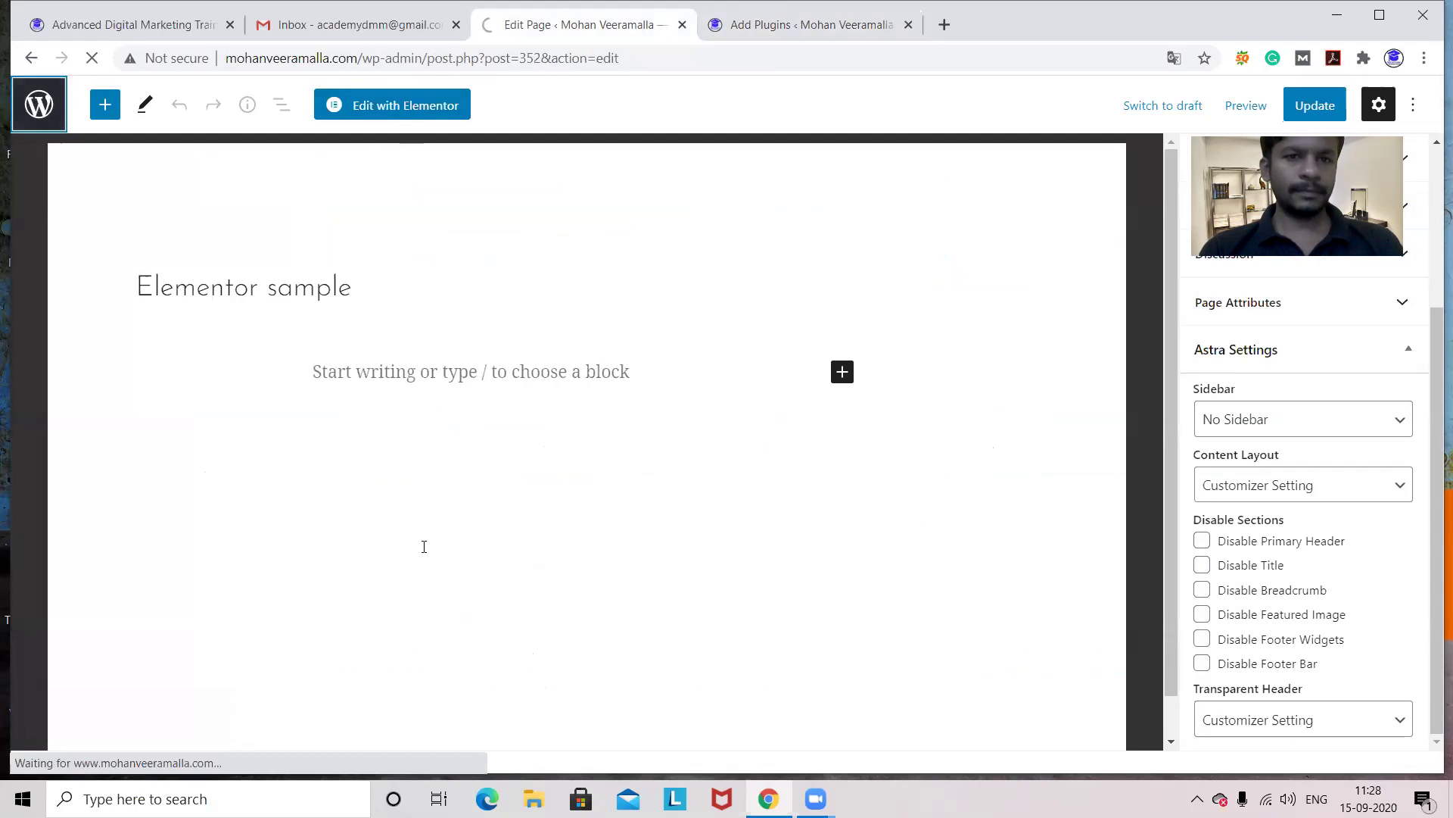
pyautogui.click(797, 33)
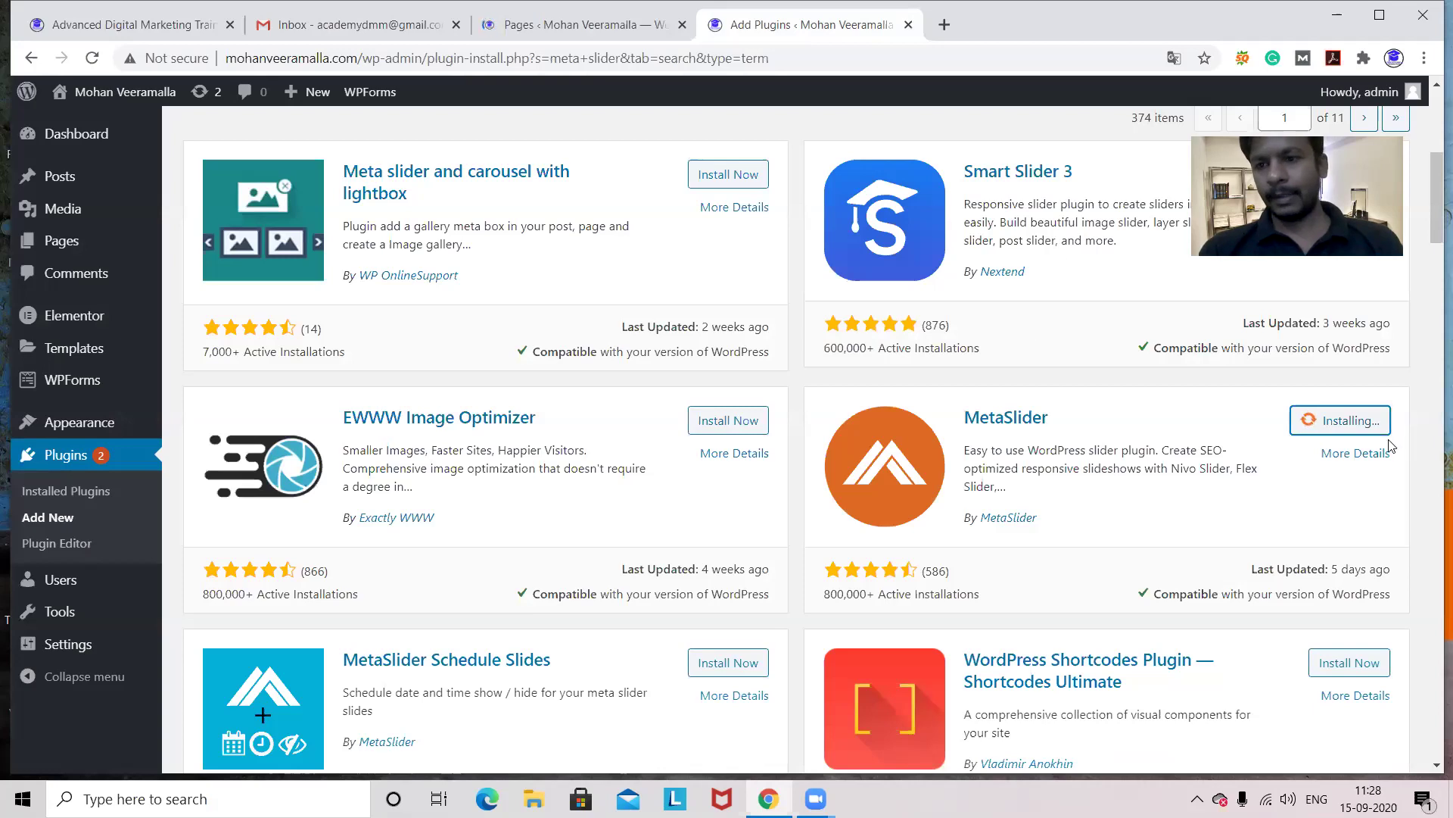
pyautogui.click(574, 34)
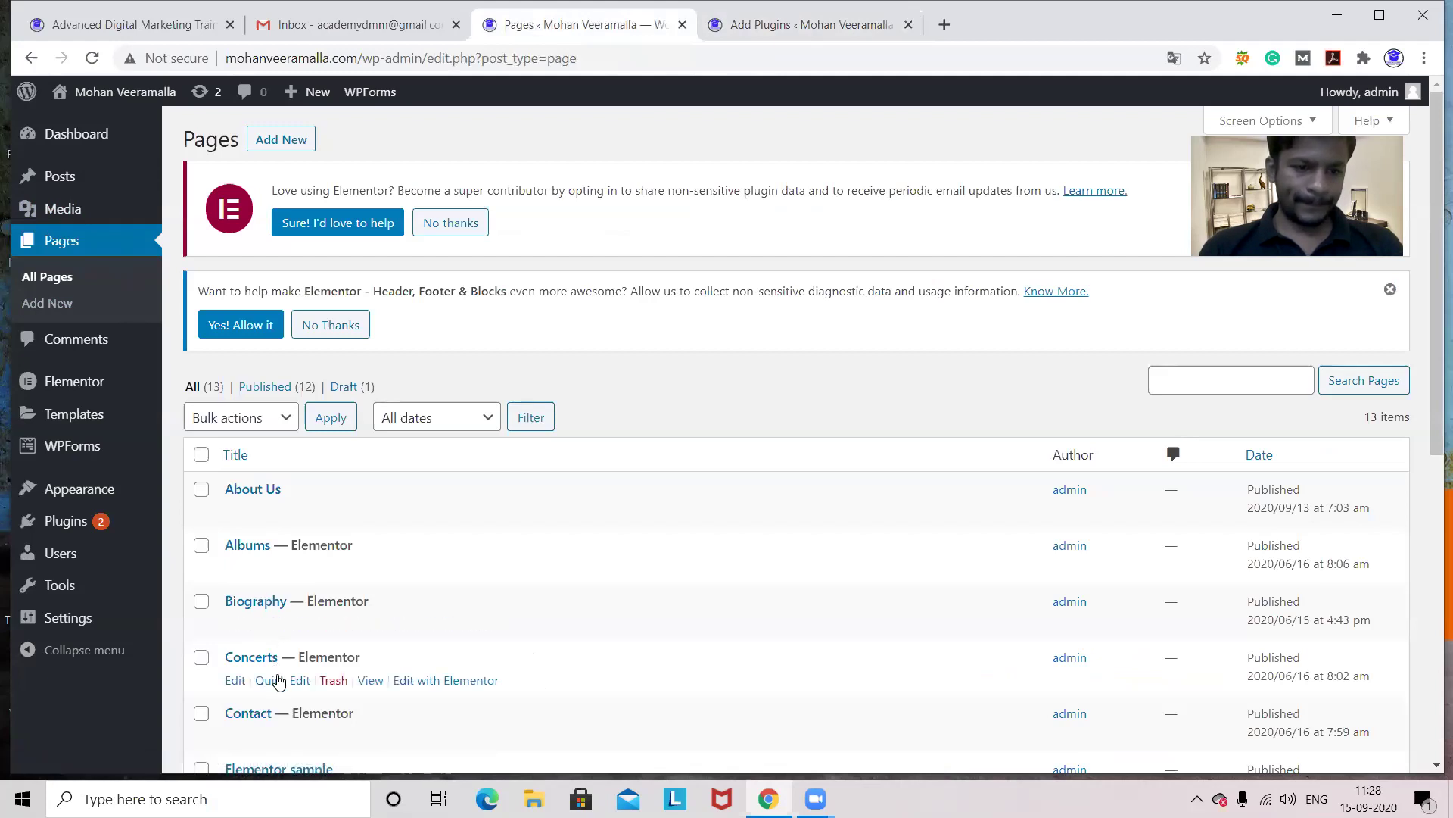
# - View the Elementor sample page on the live site, then activate MetaSlider
pyautogui.click(91, 93)
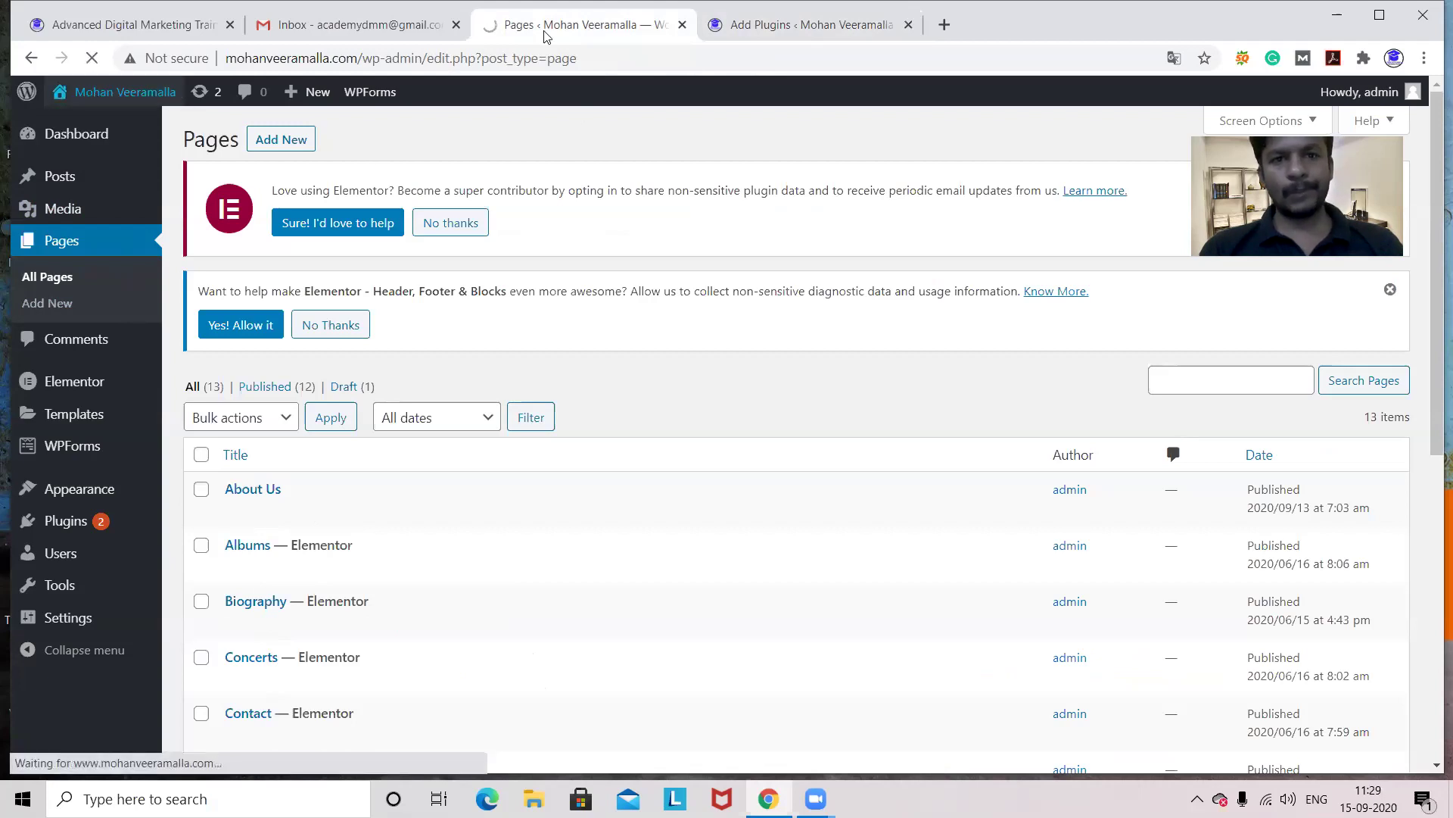
pyautogui.moveTo(545, 30); pyautogui.dragTo(801, 38)
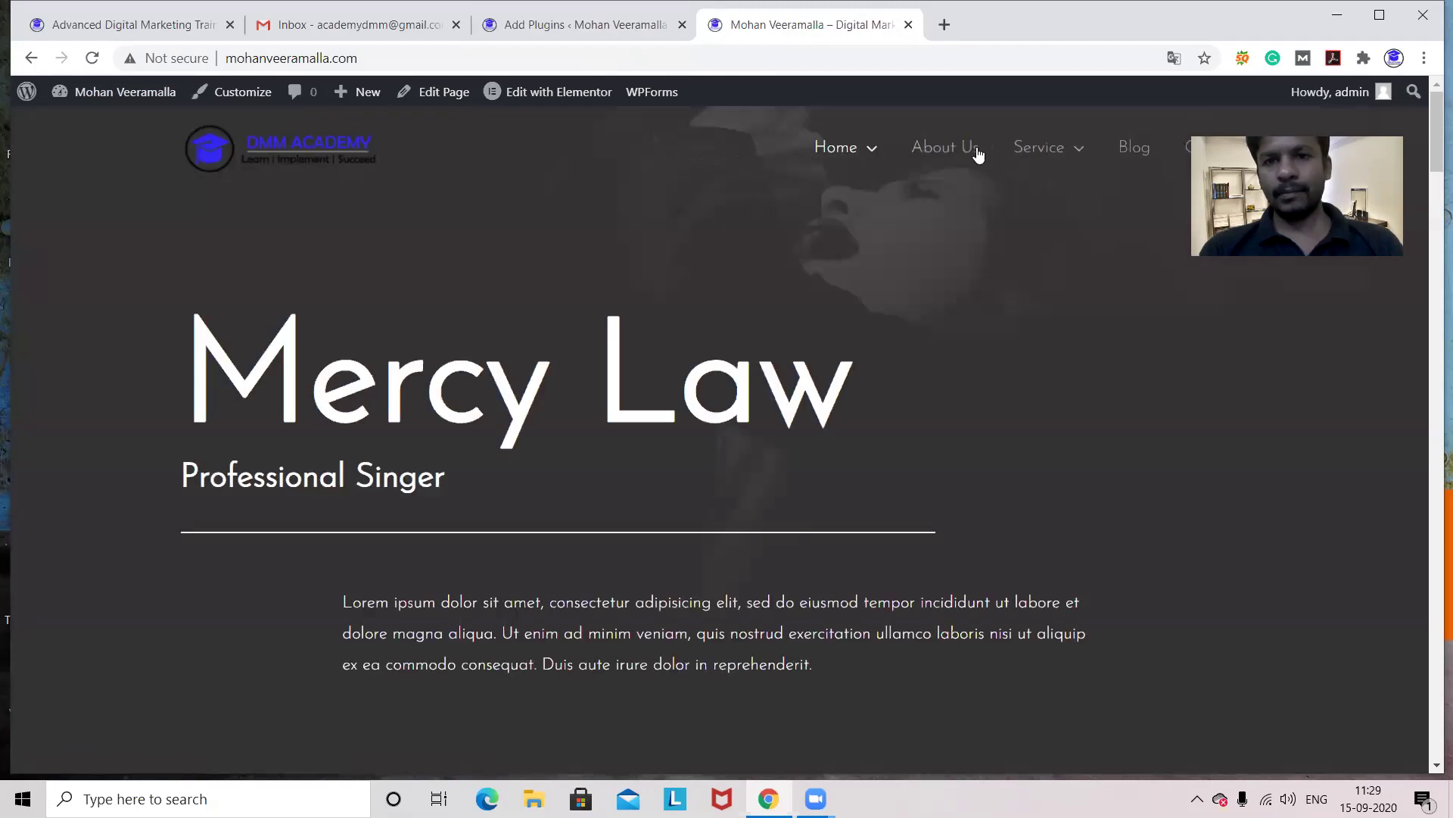
pyautogui.moveTo(867, 152)
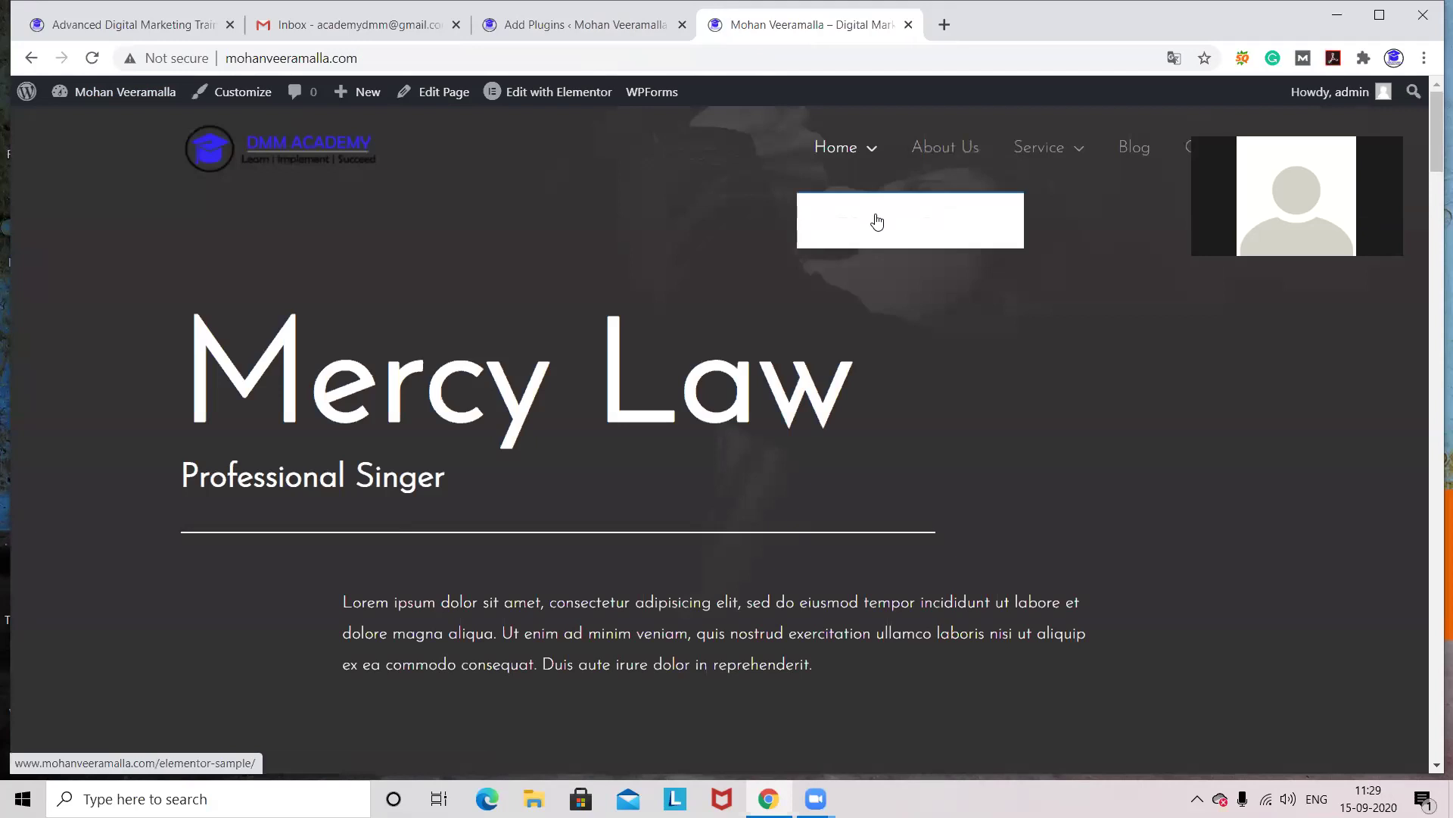
pyautogui.click(613, 34)
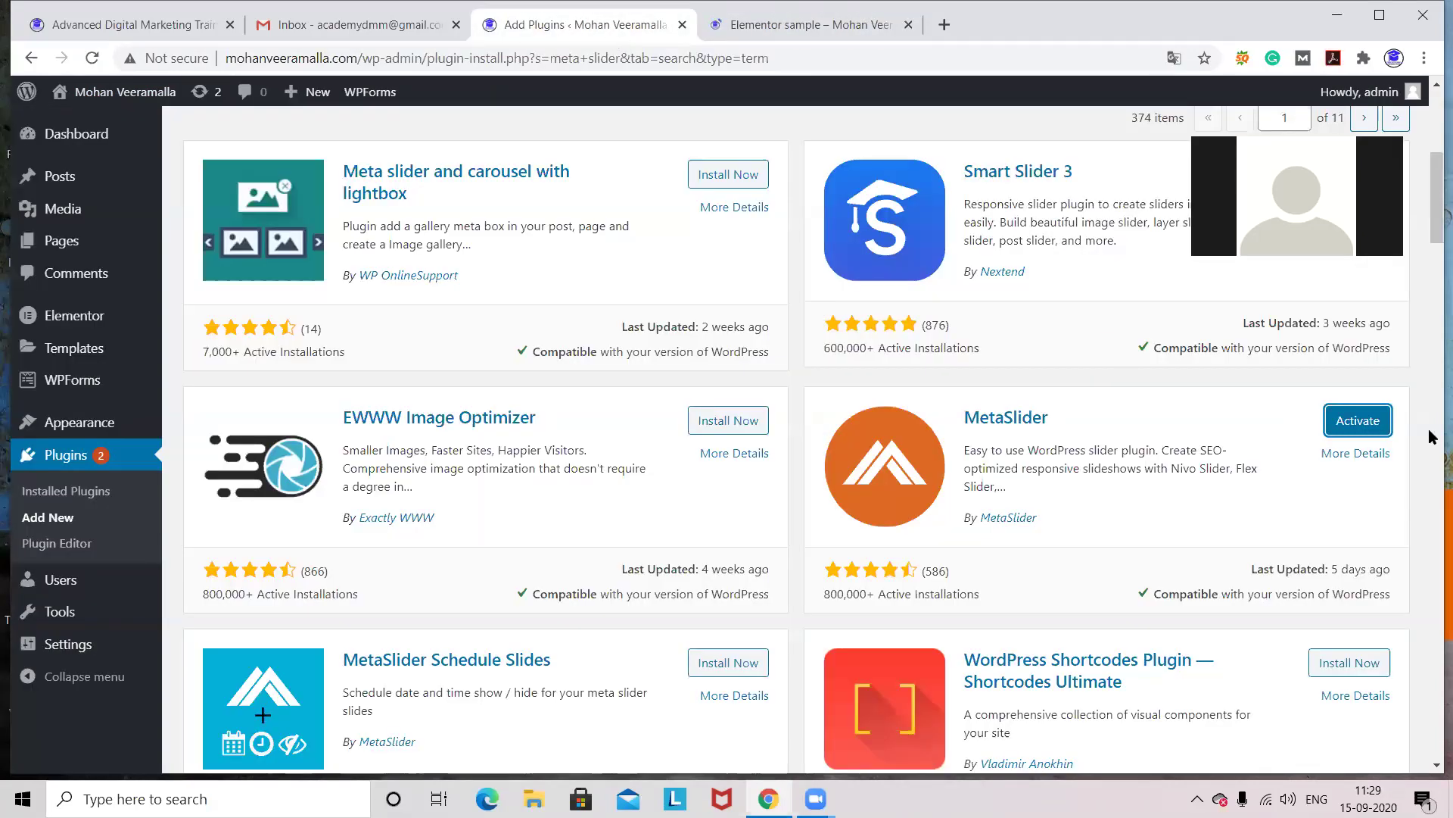
pyautogui.click(1367, 423)
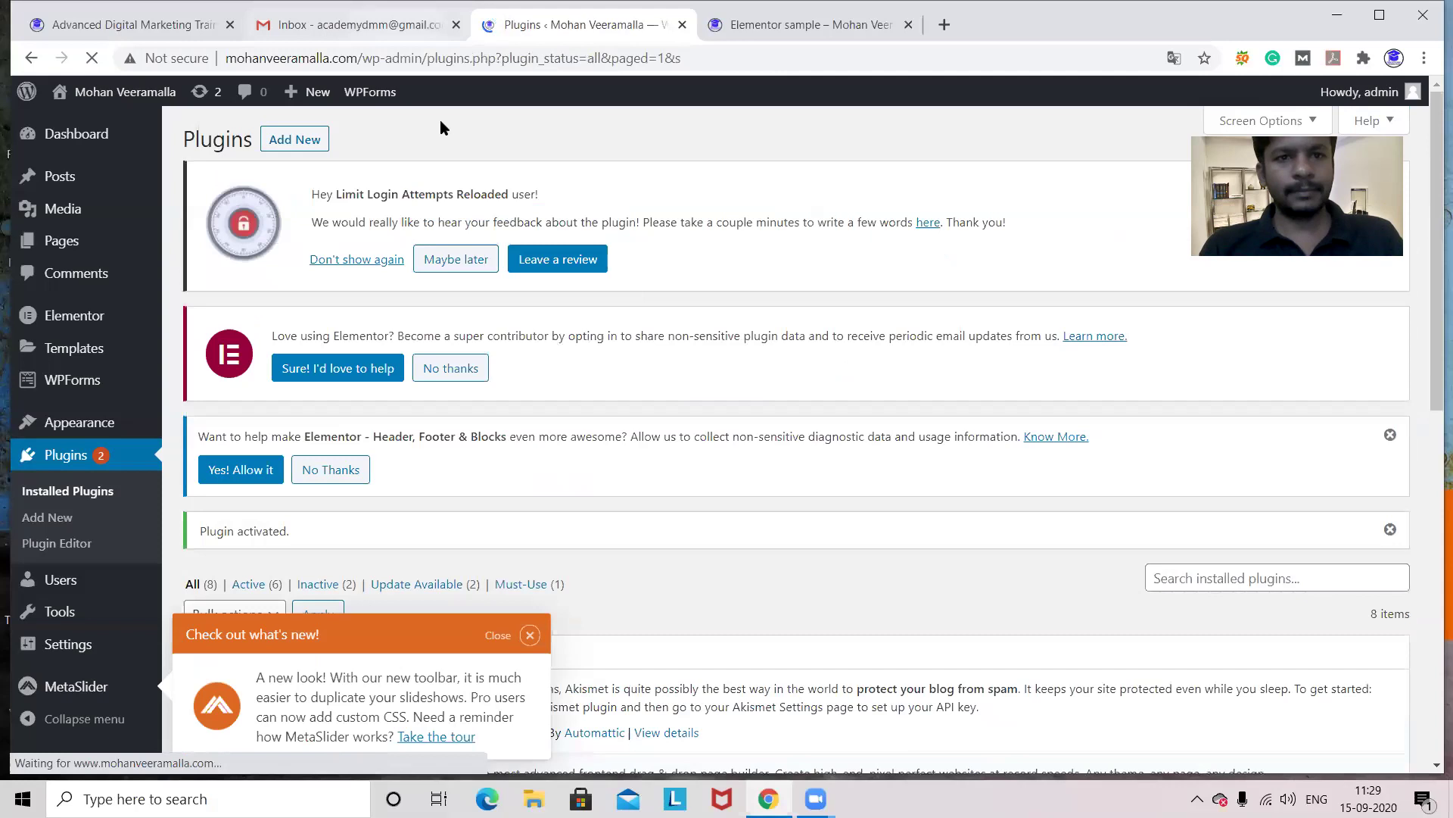
# - Close the Gmail tab, dismiss MetaSlider's what's-new notice, and open the MetaSlider admin page
pyautogui.click(456, 24)
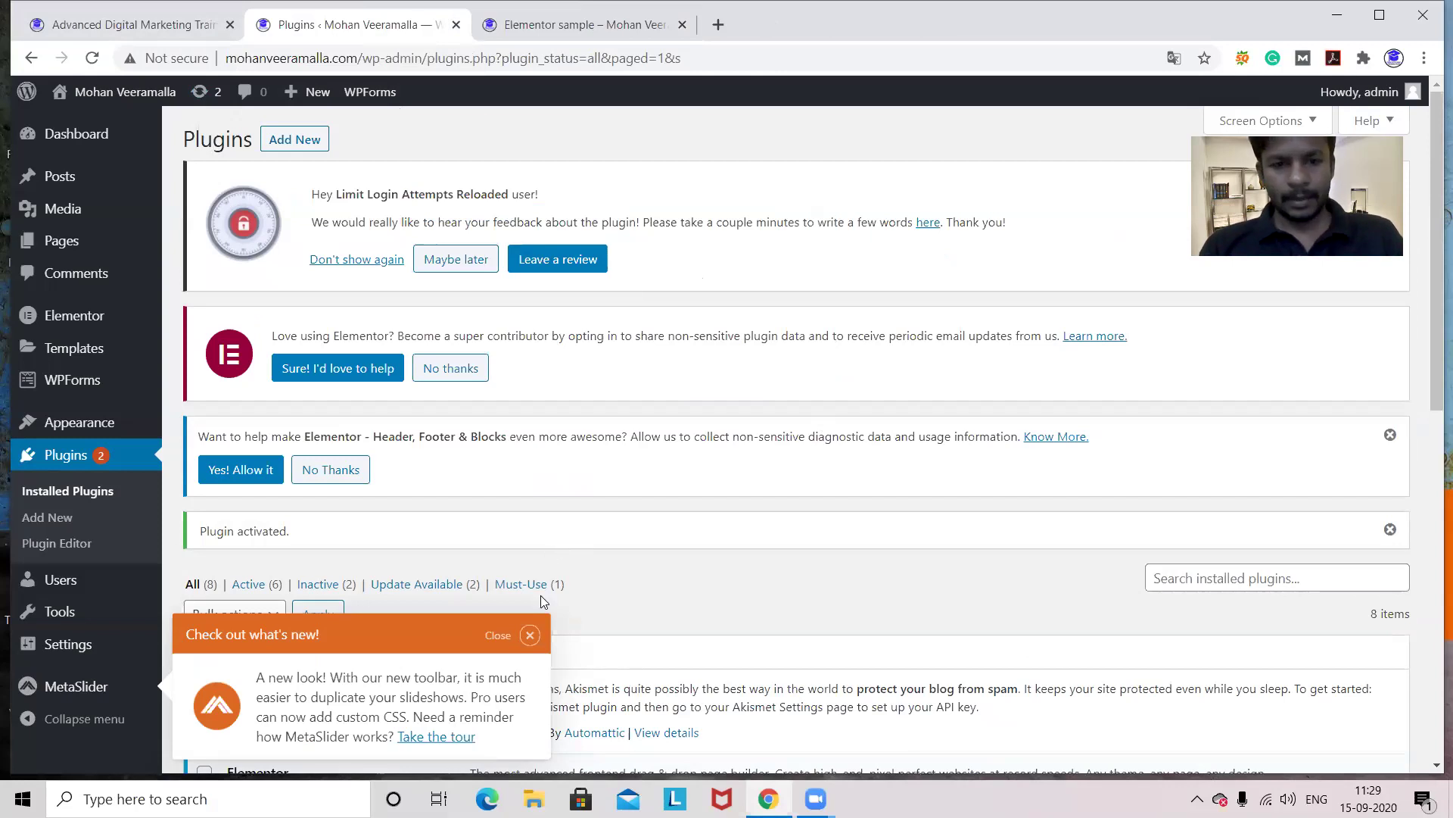
pyautogui.click(530, 635)
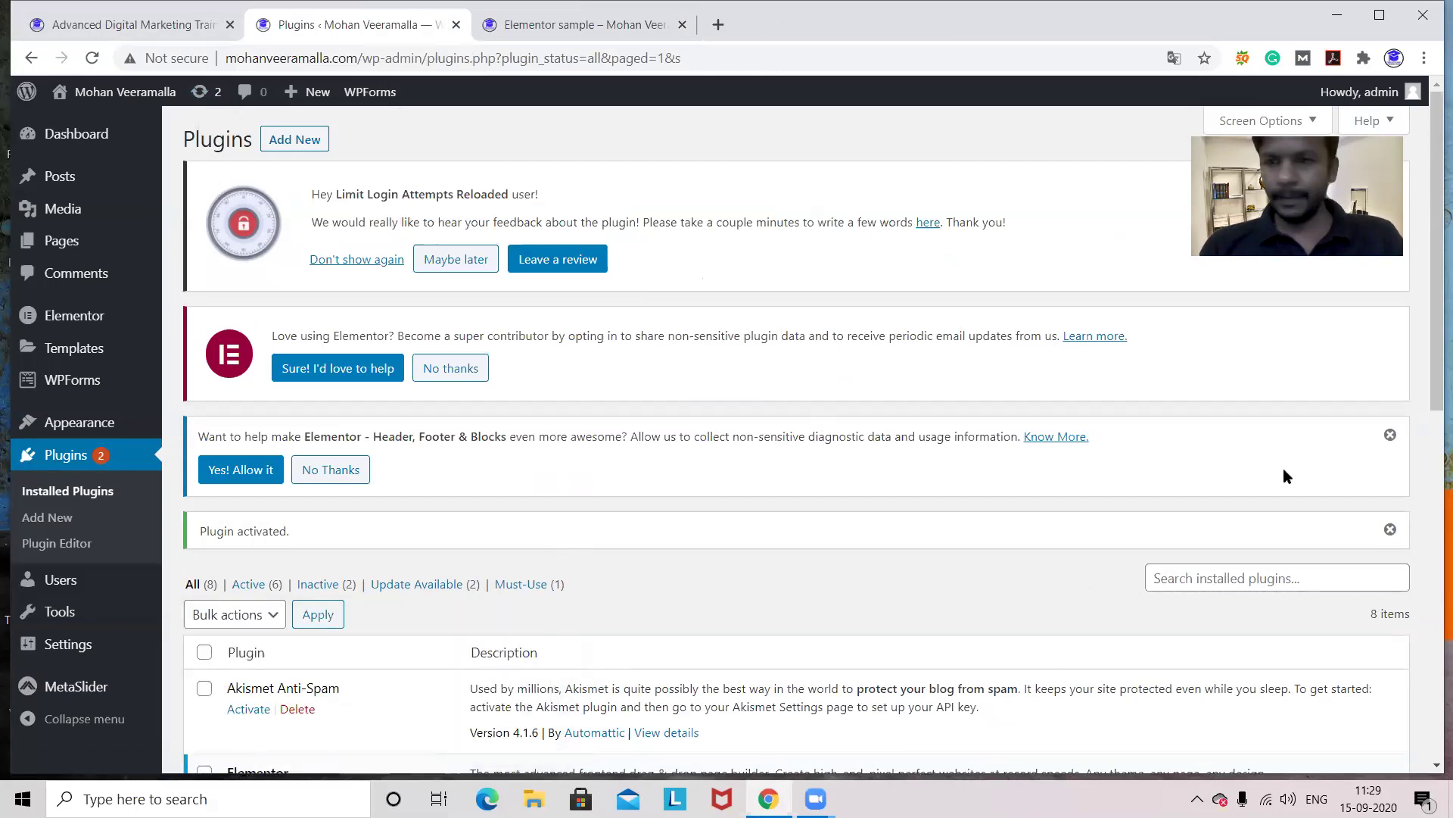
pyautogui.moveTo(1433, 337); pyautogui.dragTo(1429, 409)
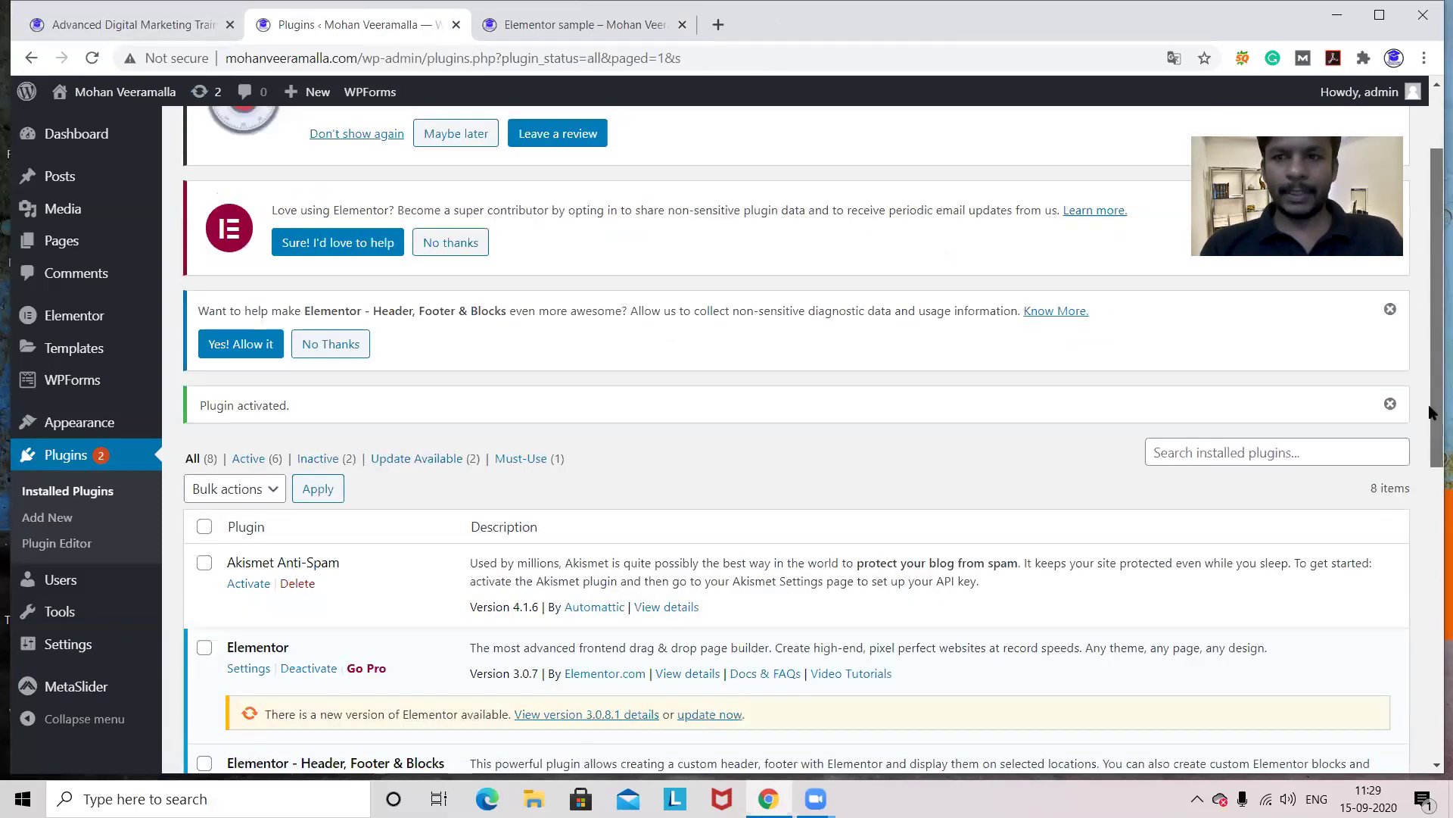
pyautogui.scroll(-1, 1433, 412)
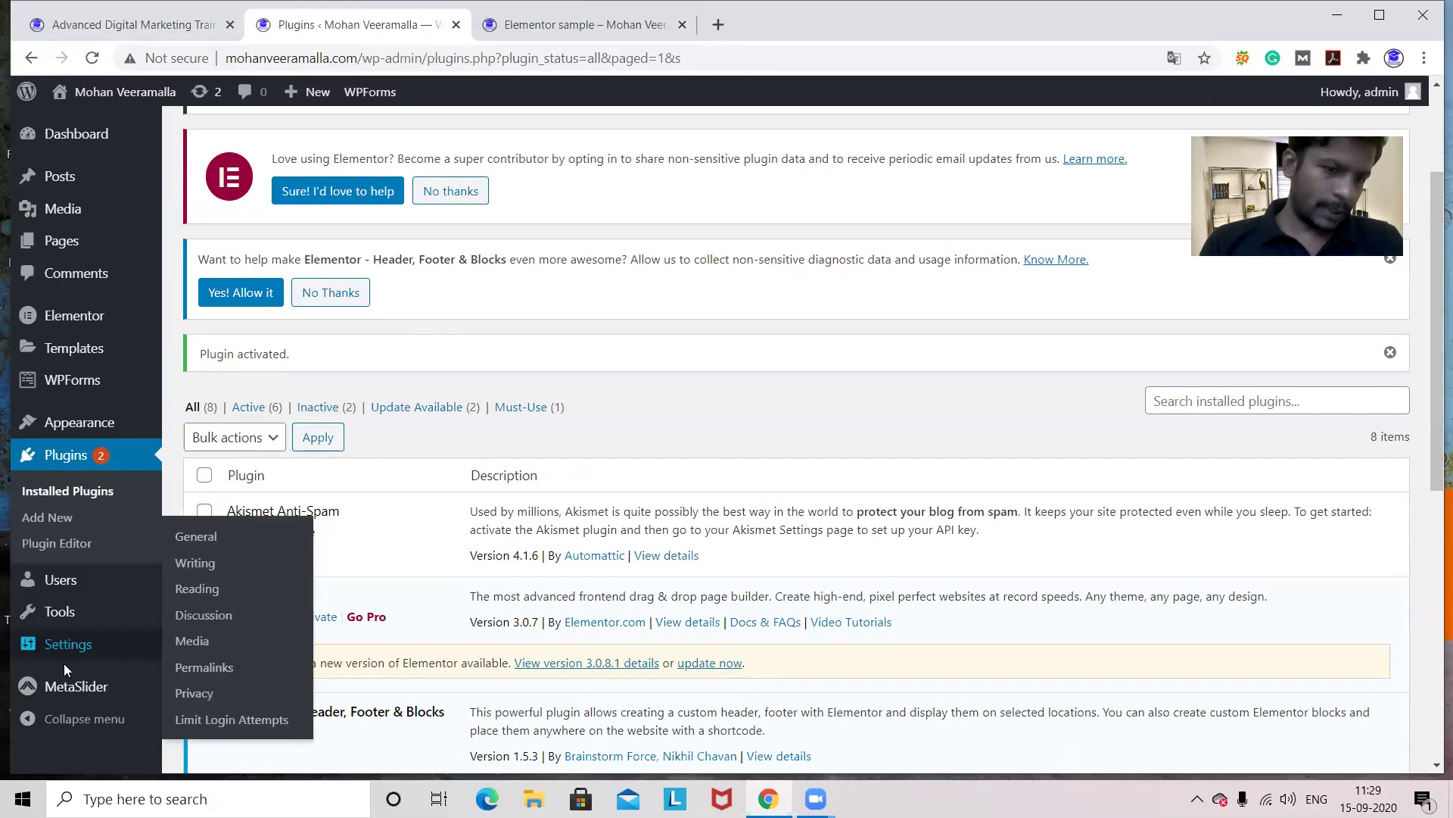
pyautogui.moveTo(73, 689)
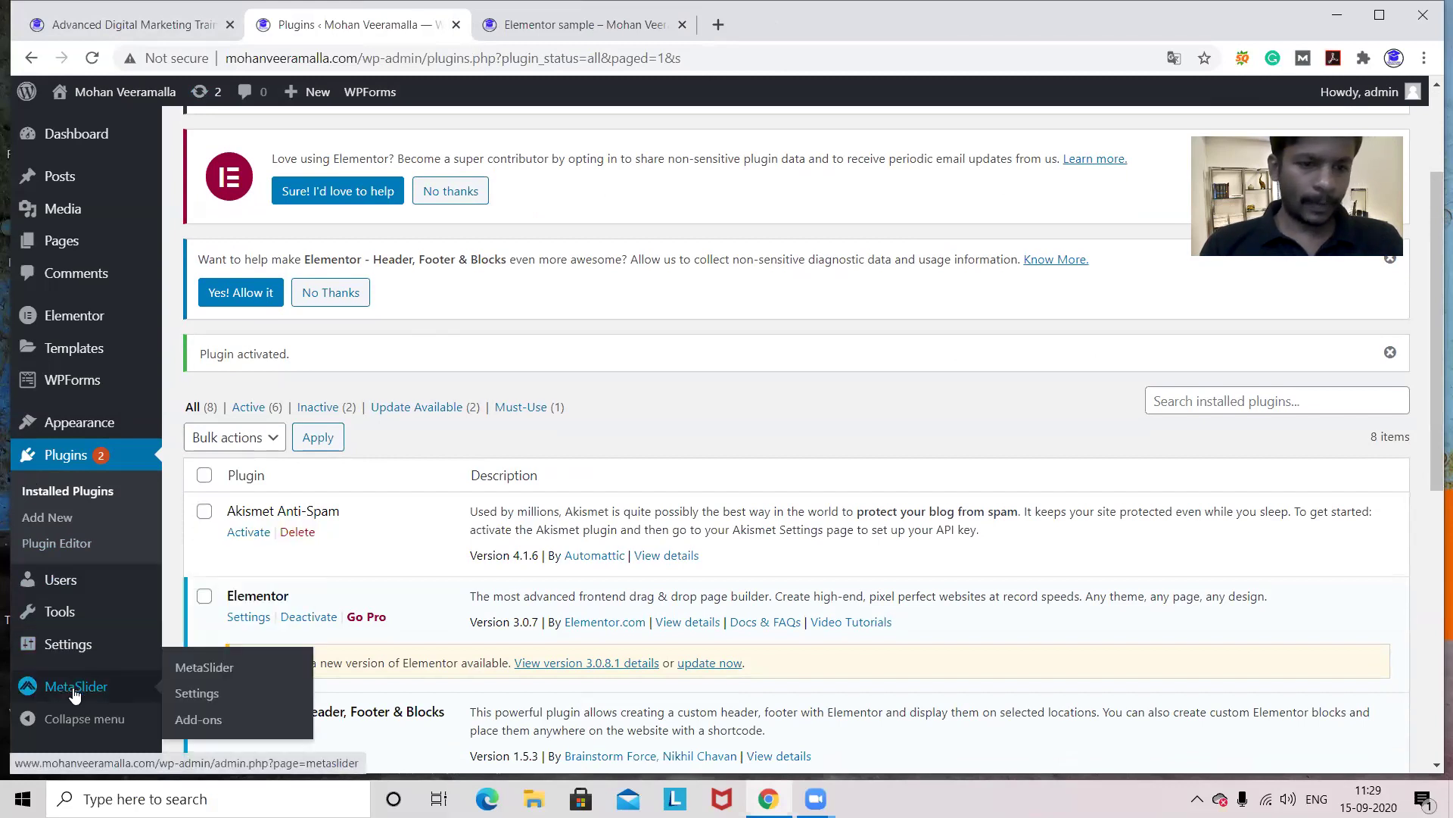
pyautogui.click(74, 688)
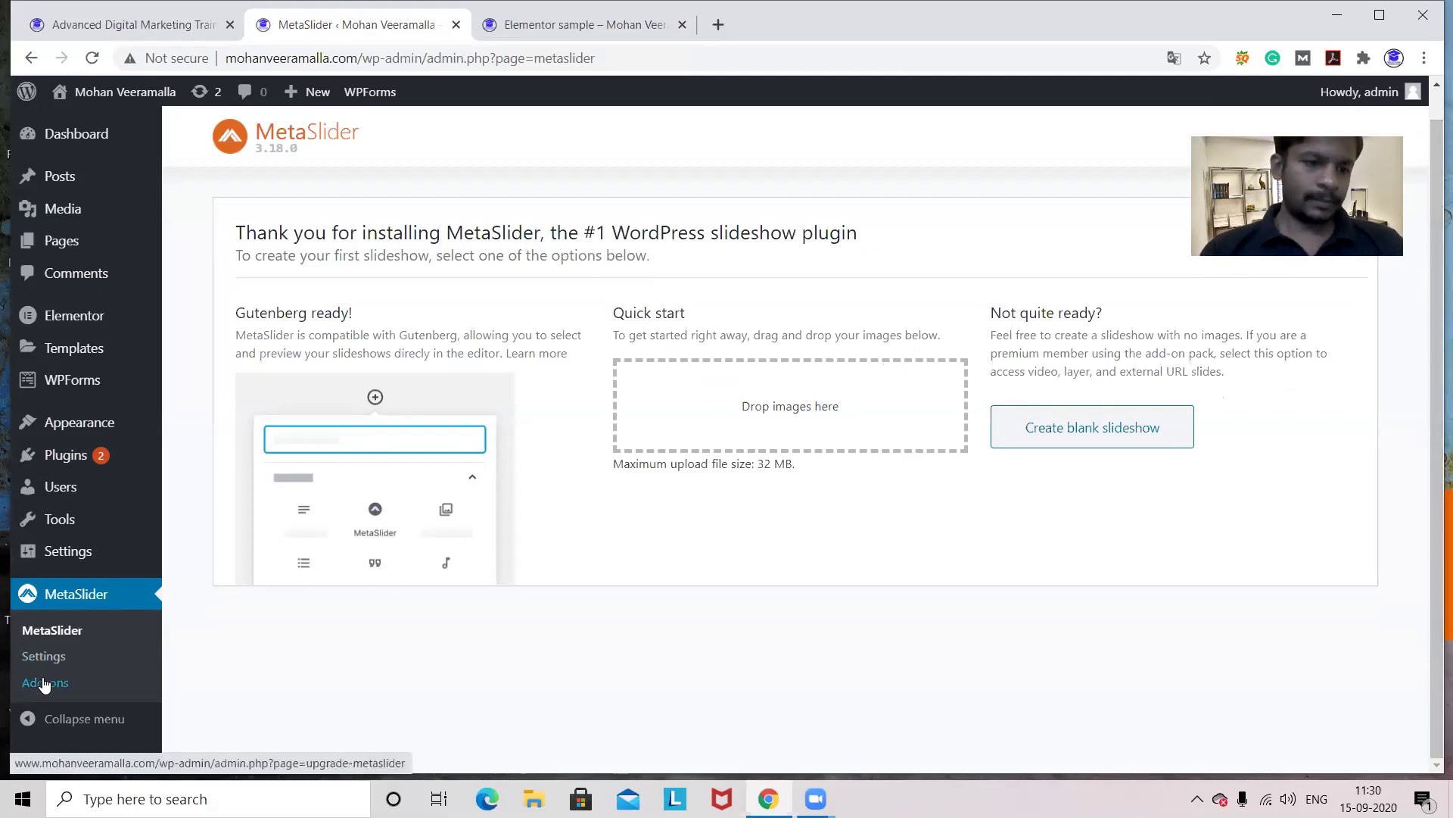
# - Create a blank 'New Slideshow' (700×300 px, Fade) and dismiss the add-a-slide tip
pyautogui.click(1108, 429)
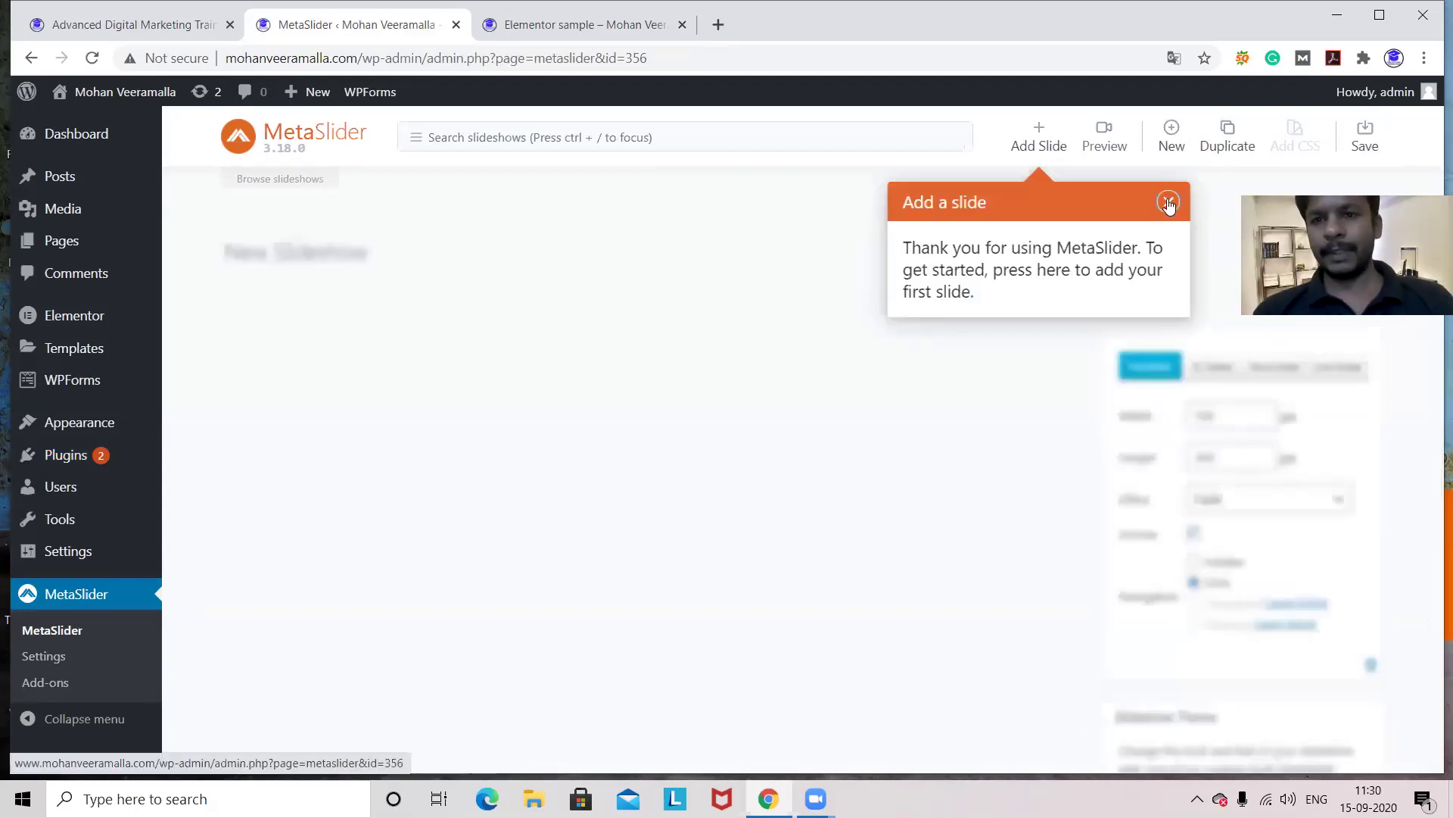
pyautogui.click(1168, 202)
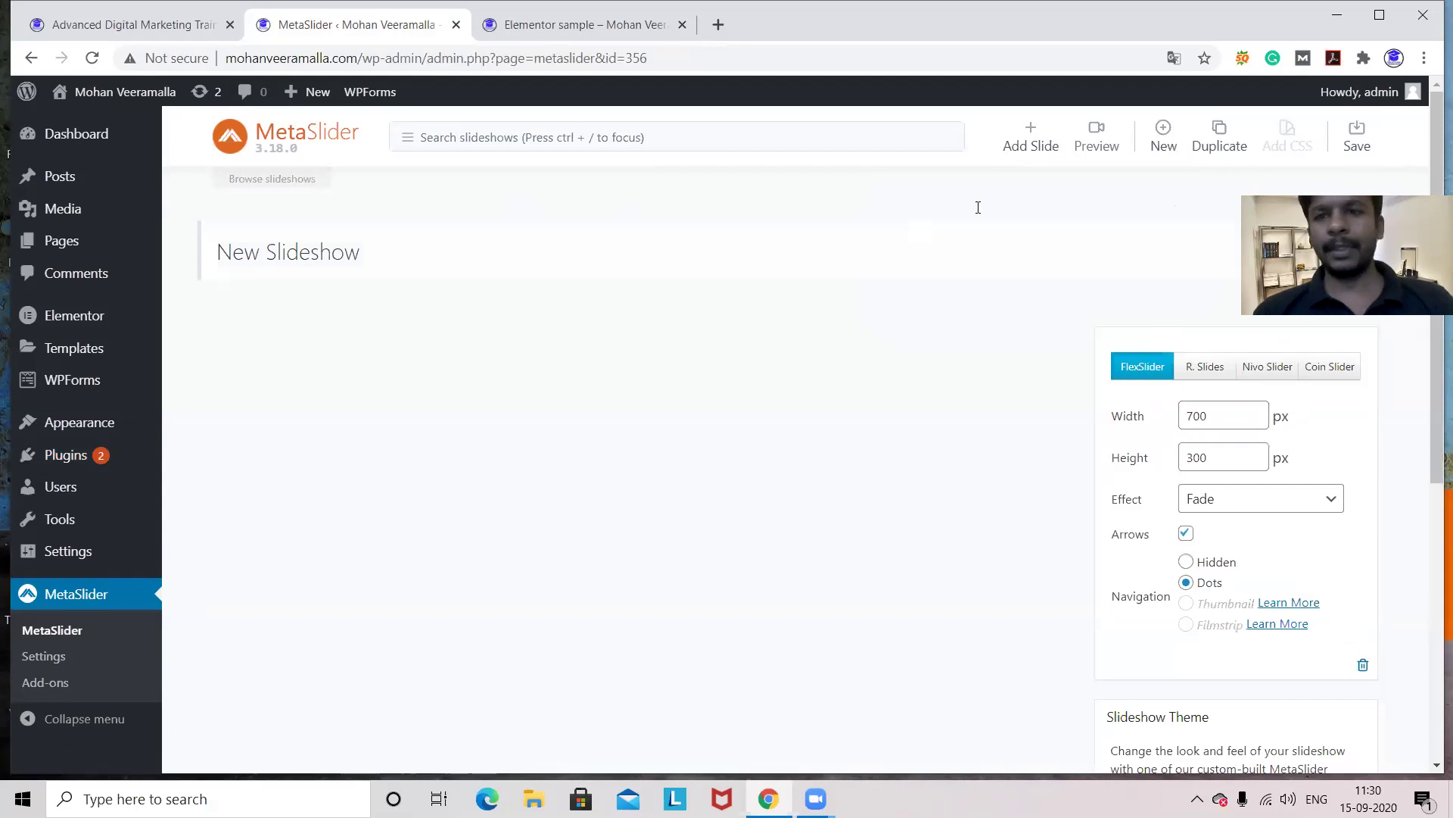
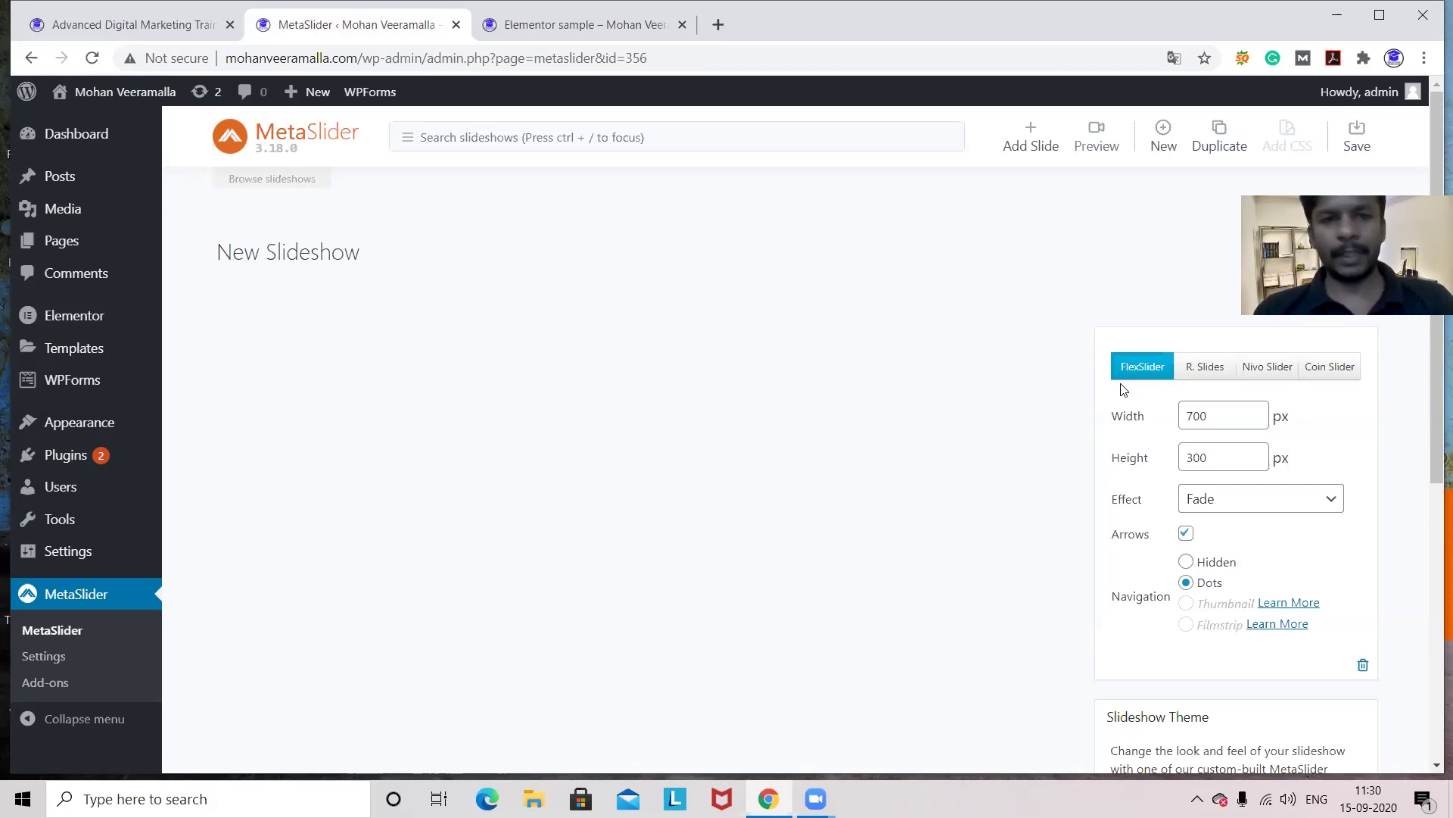
# - Add the dark red background image from the Media Library as the slideshow's first slide
pyautogui.click(1029, 140)
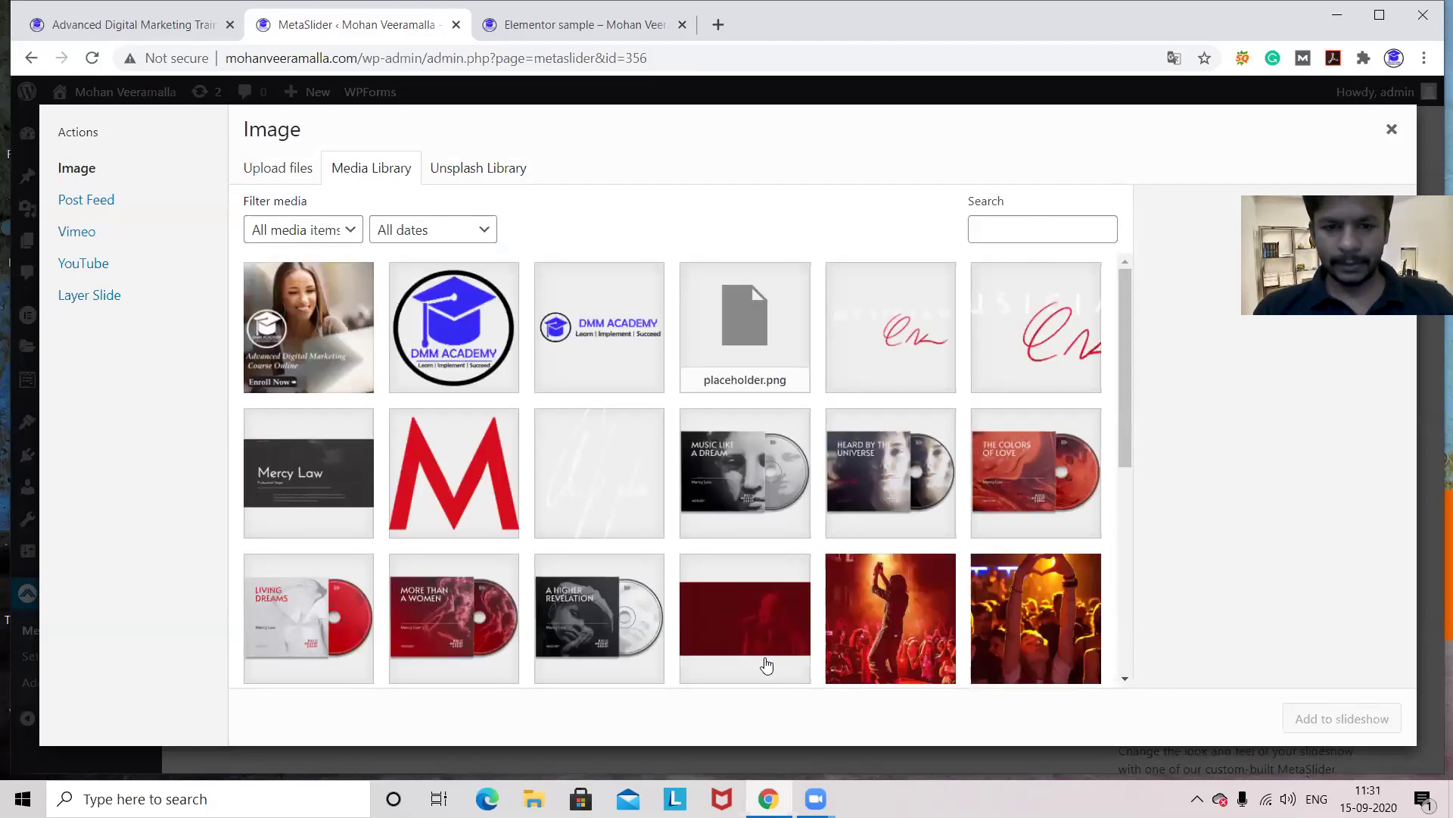
pyautogui.click(752, 622)
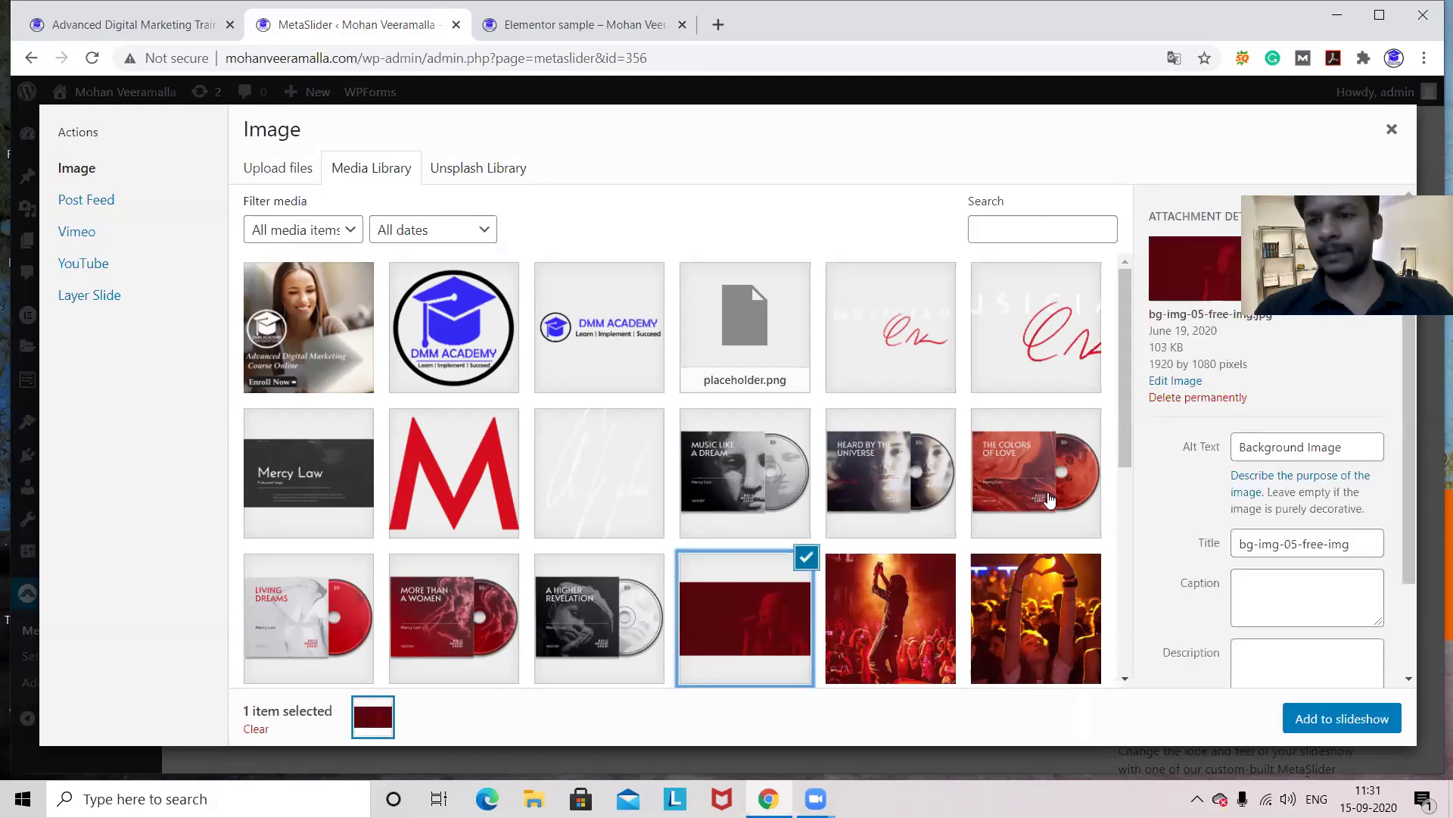
pyautogui.click(1357, 725)
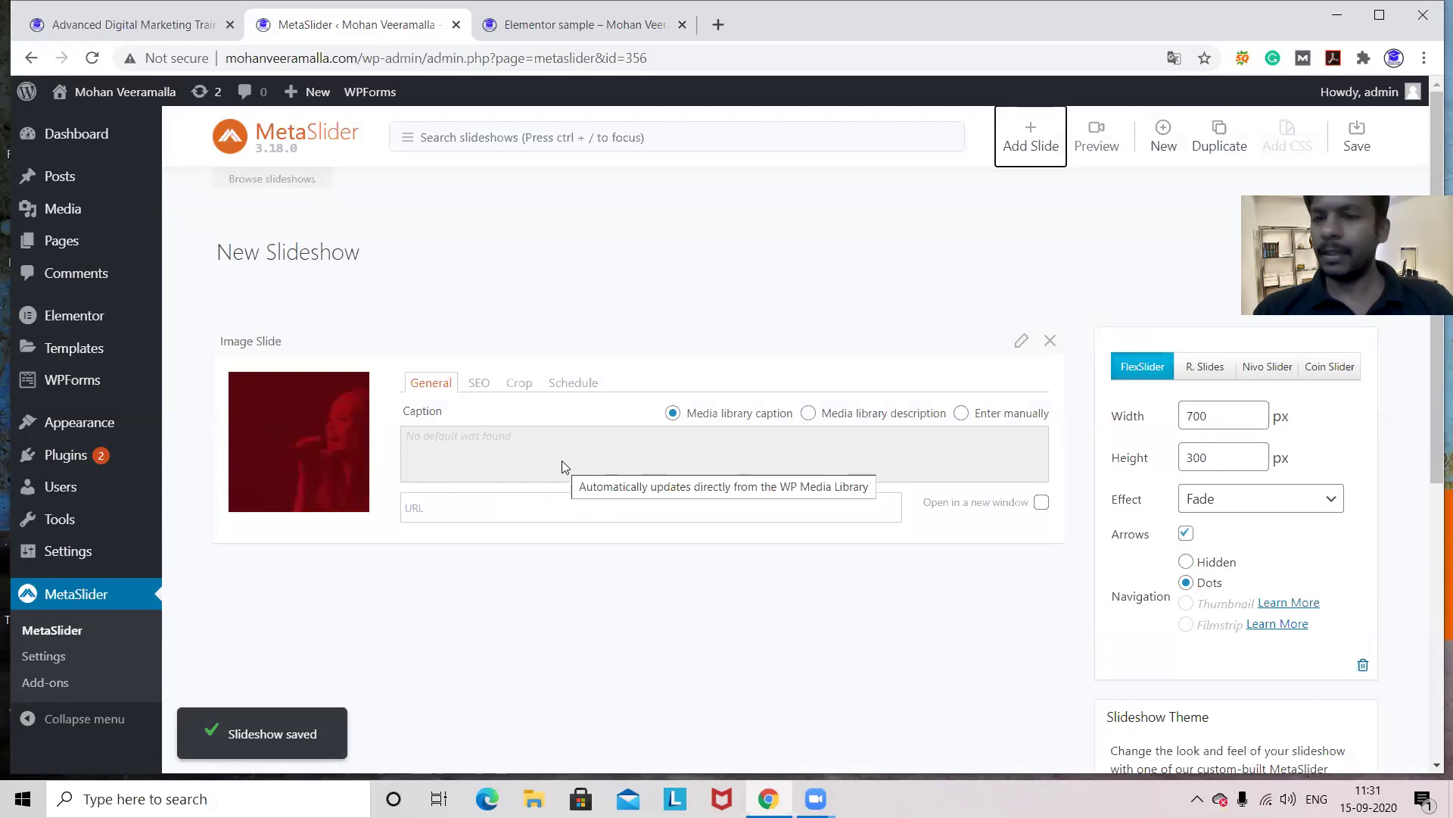
pyautogui.click(477, 508)
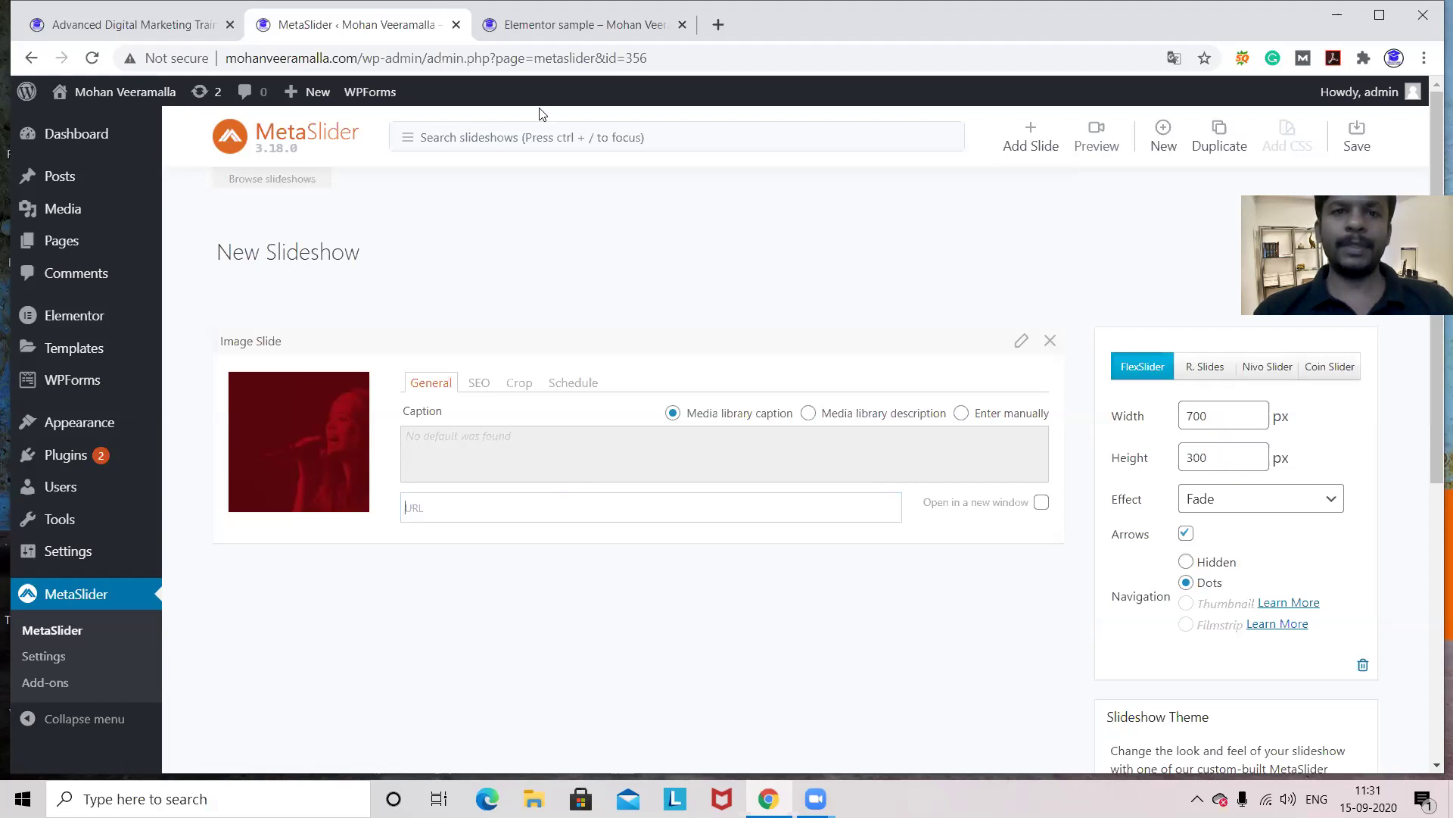
# - Copy the site's Contact page URL (/contact/) and paste it as the red slide's link
pyautogui.click(548, 32)
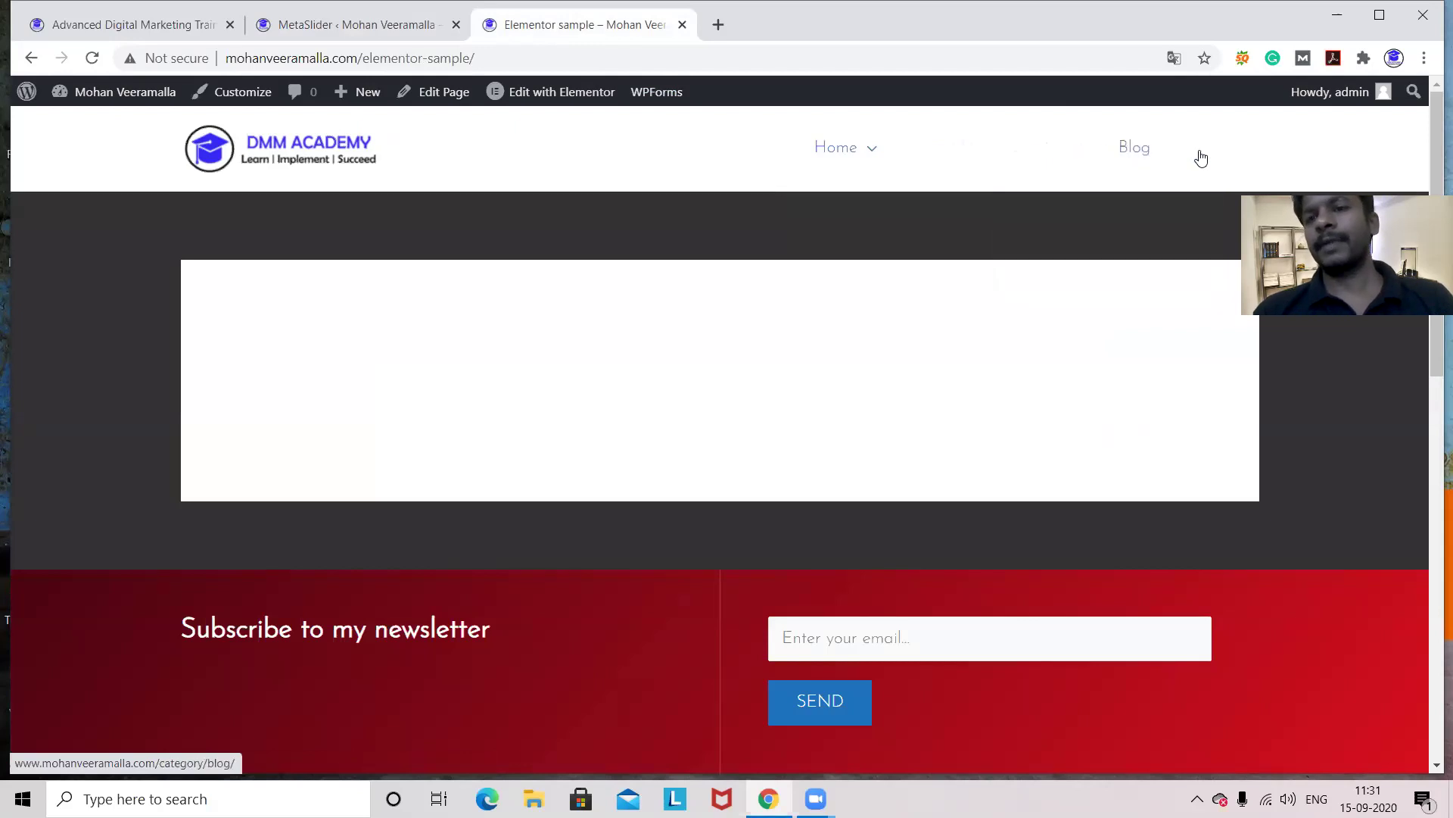
pyautogui.click(1224, 151)
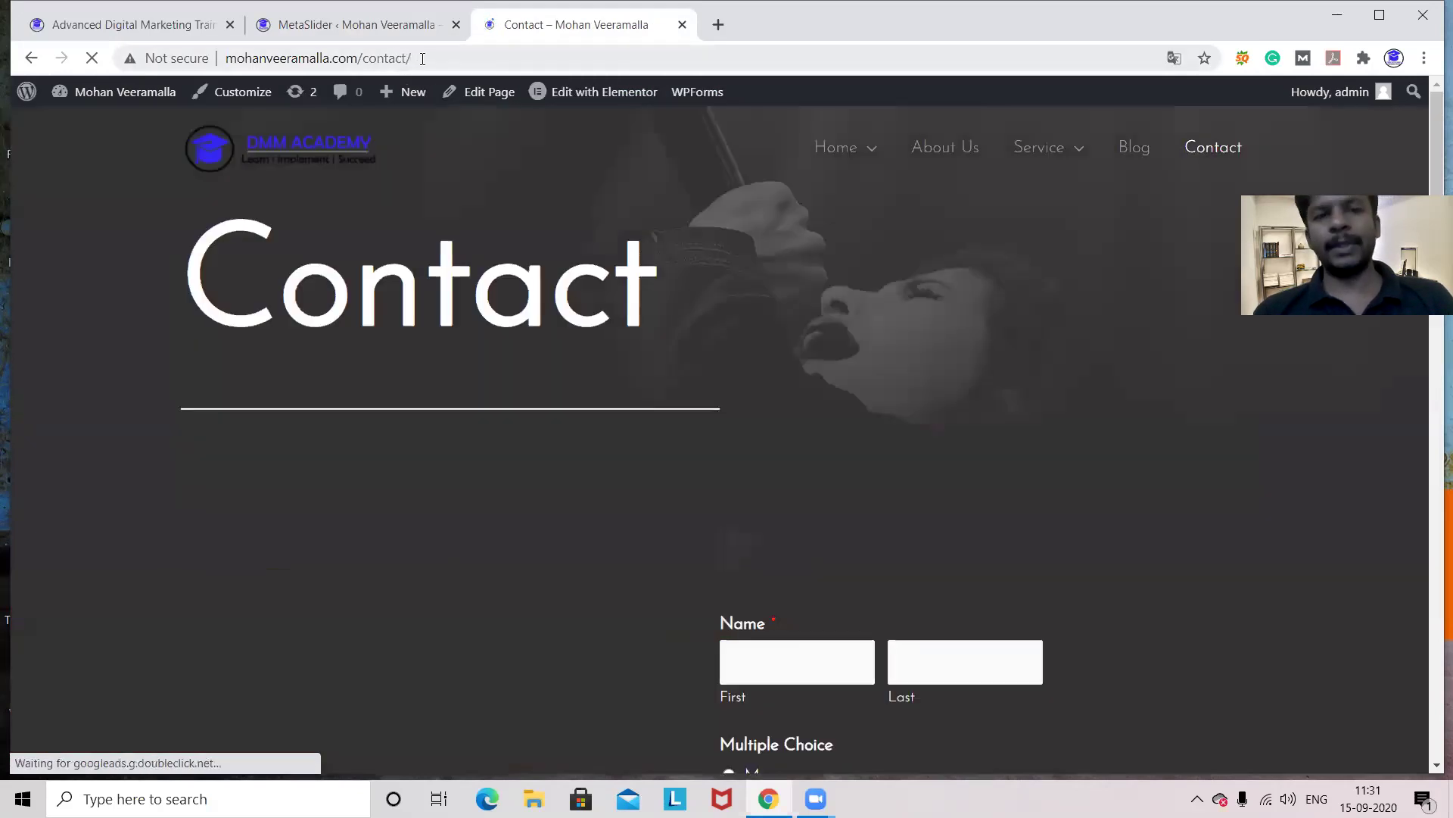
pyautogui.click(422, 59)
pyautogui.hotkey('ctrl', 'c')
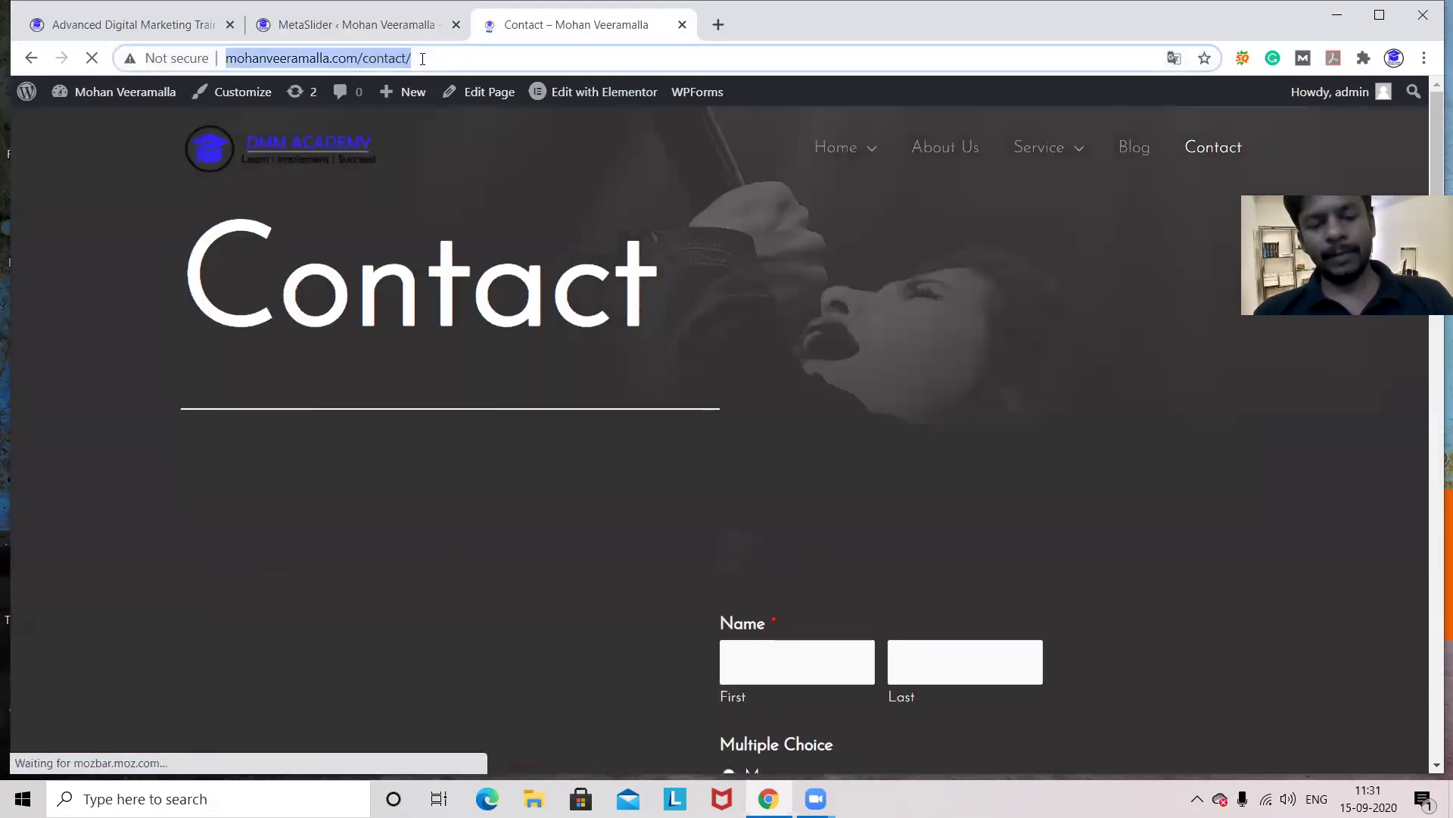
pyautogui.click(330, 23)
pyautogui.hotkey('ctrl', 'v')
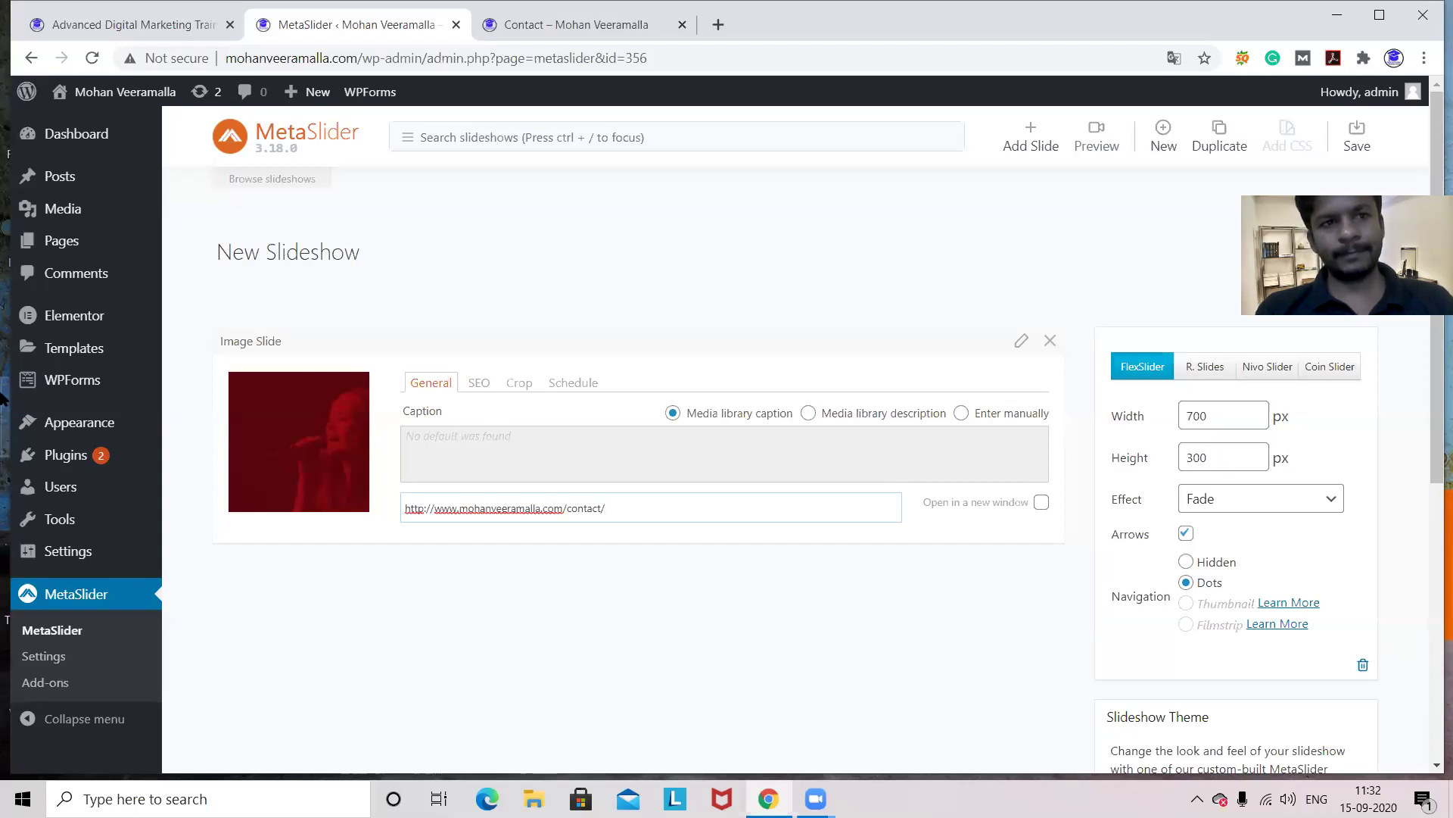
# - Open the Facebook page from the dmmacademy.in homepage footer, then close it again
pyautogui.click(105, 26)
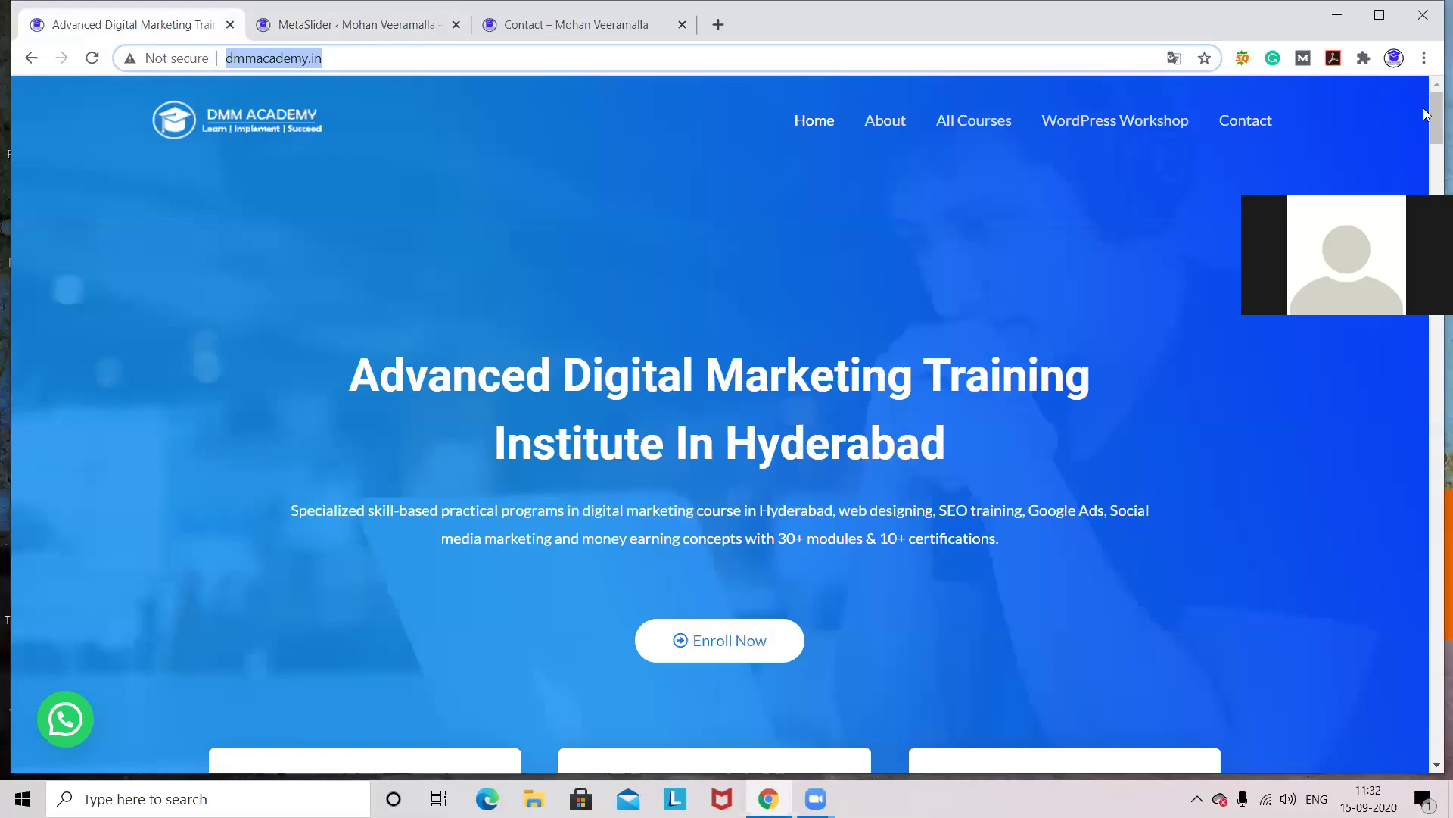
pyautogui.moveTo(1431, 115); pyautogui.dragTo(1431, 674)
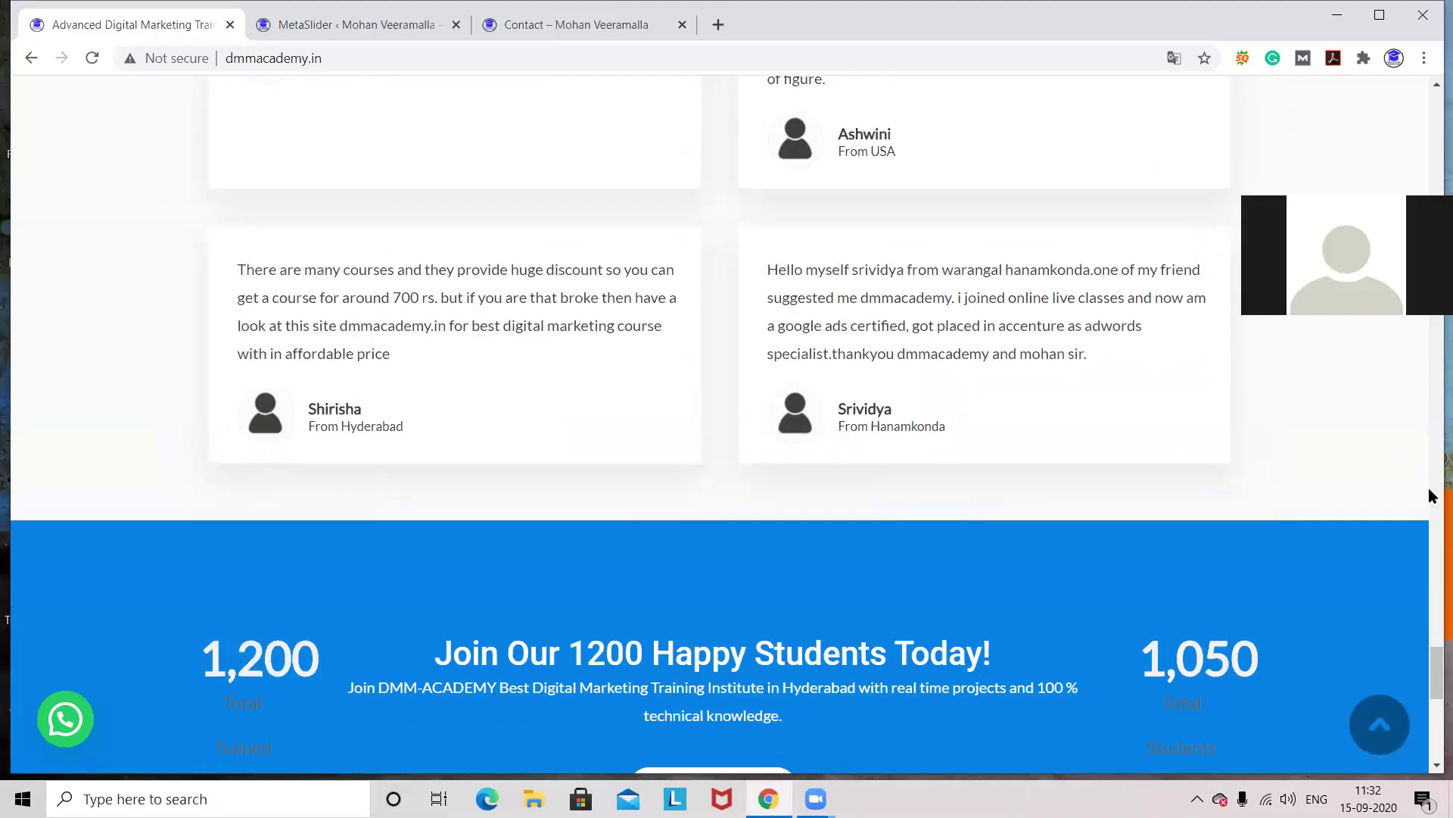
pyautogui.moveTo(1430, 670); pyautogui.dragTo(1431, 728)
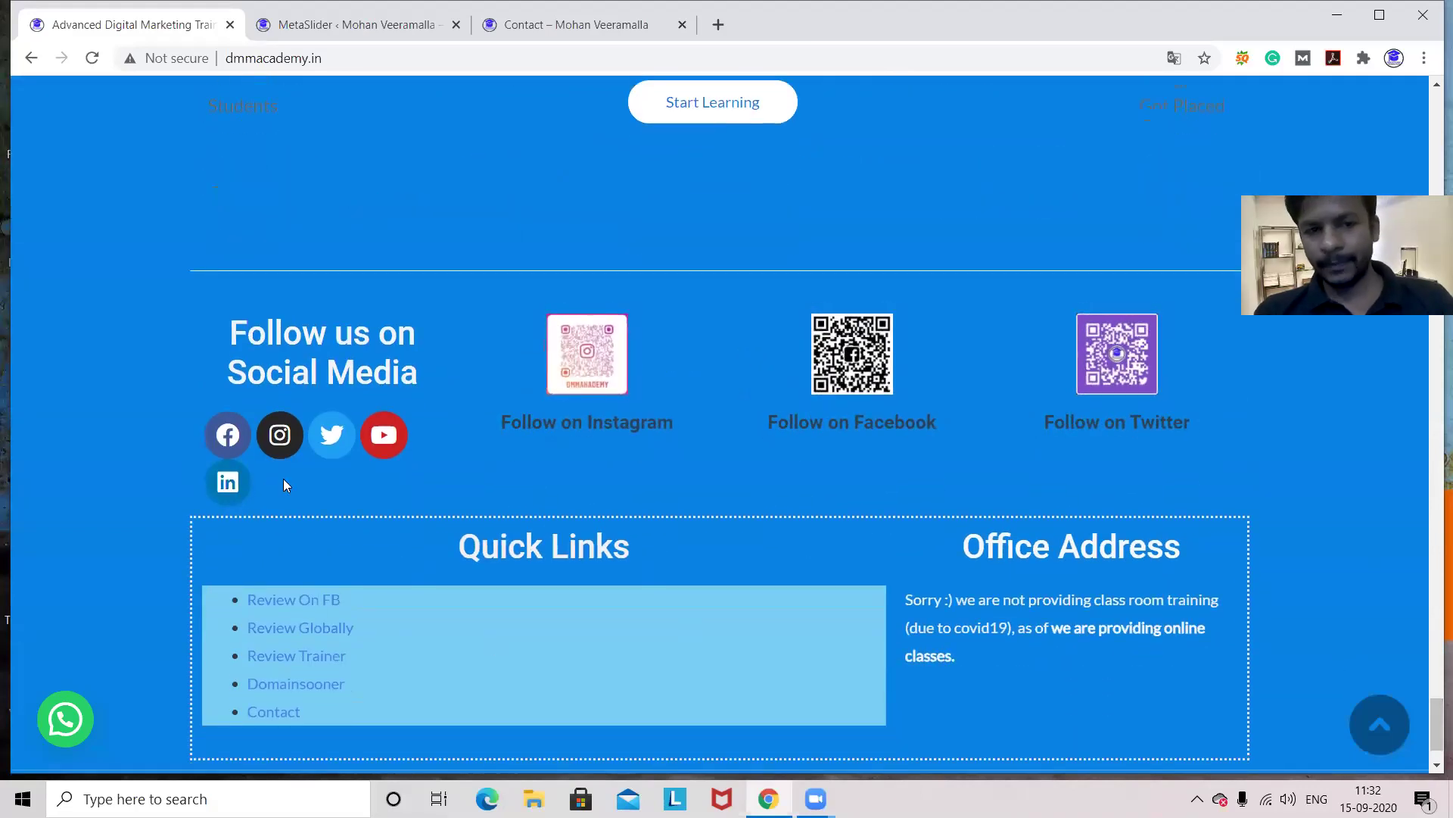
pyautogui.click(227, 436)
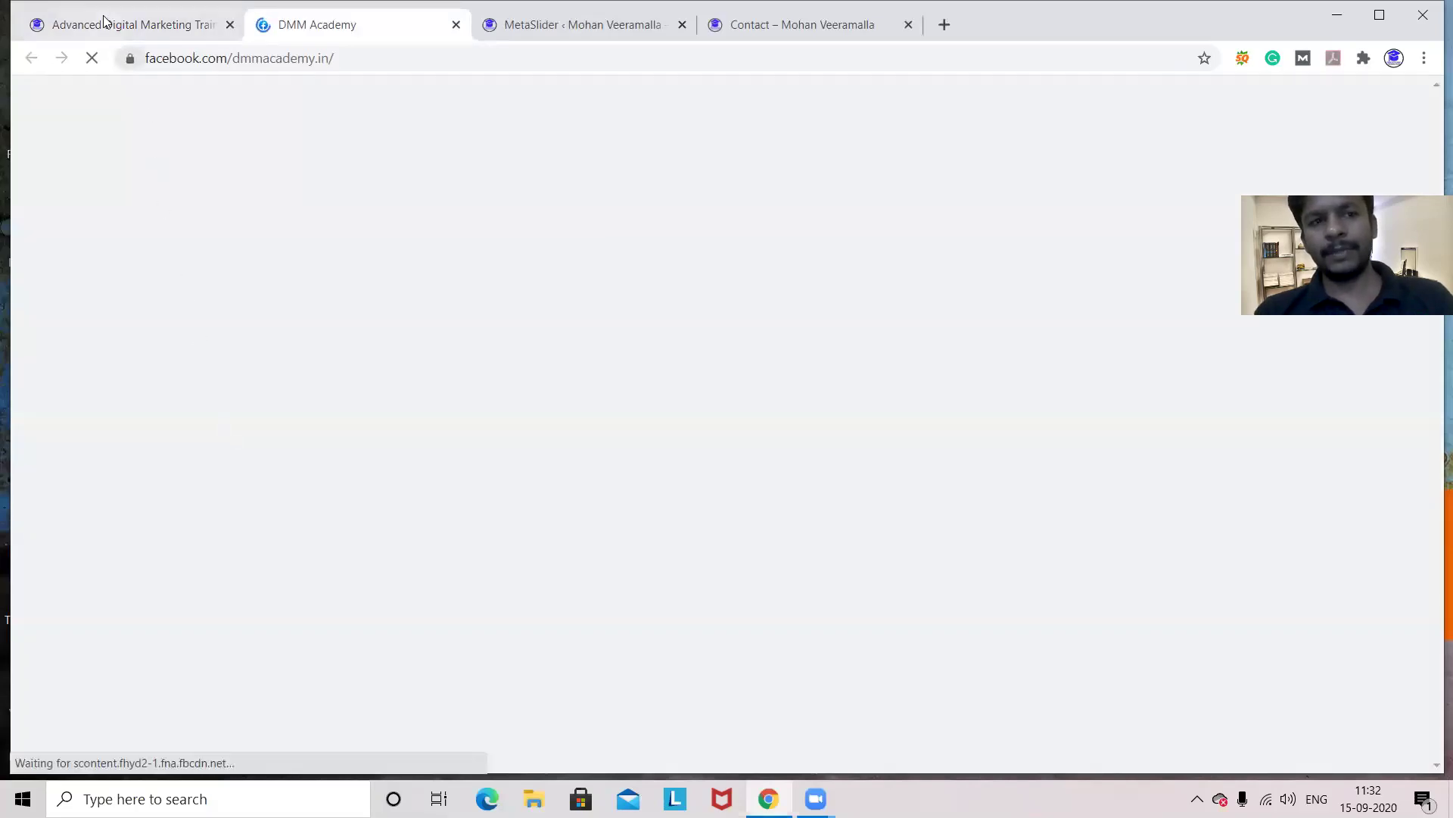
pyautogui.click(106, 23)
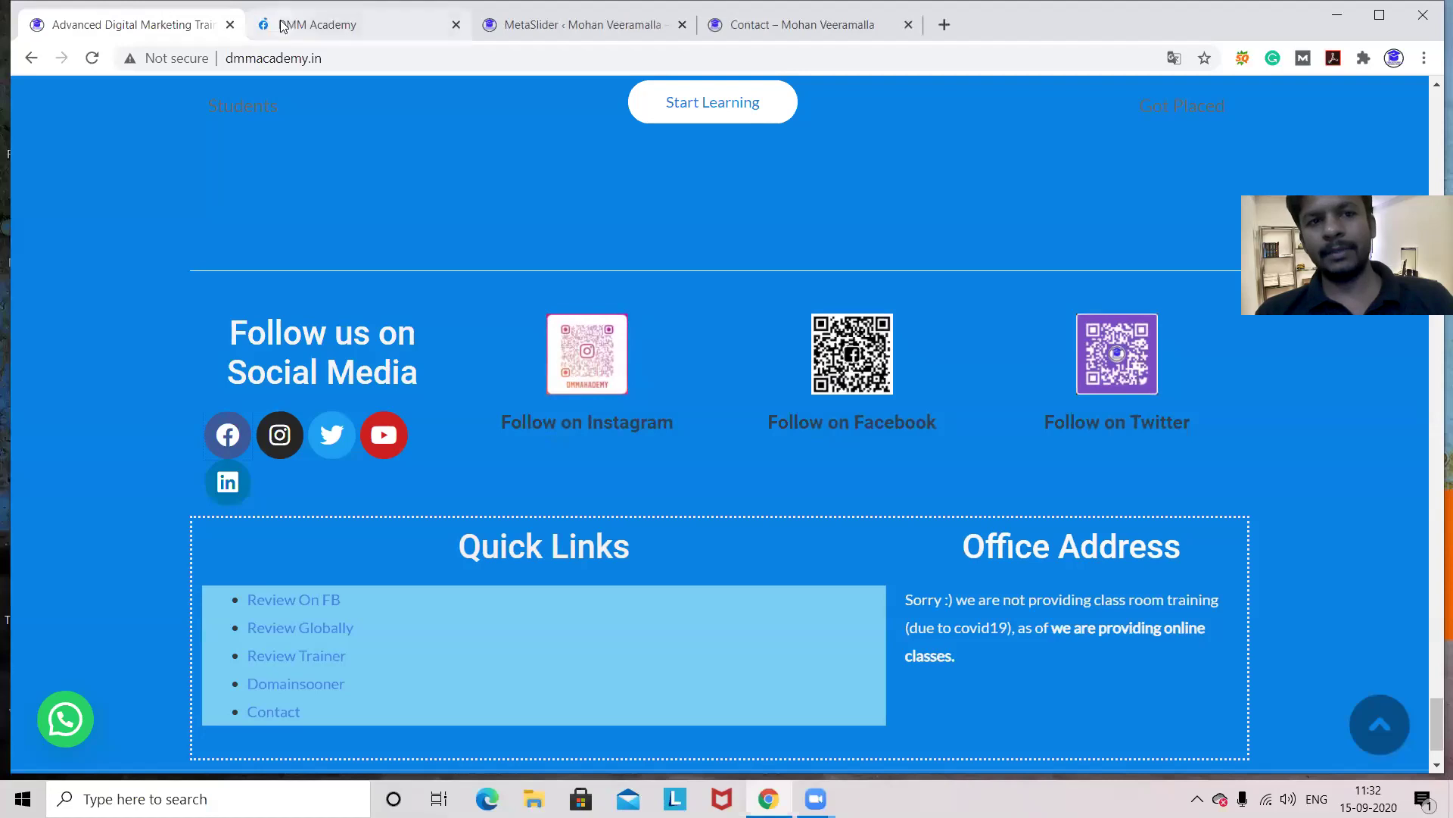
pyautogui.click(286, 25)
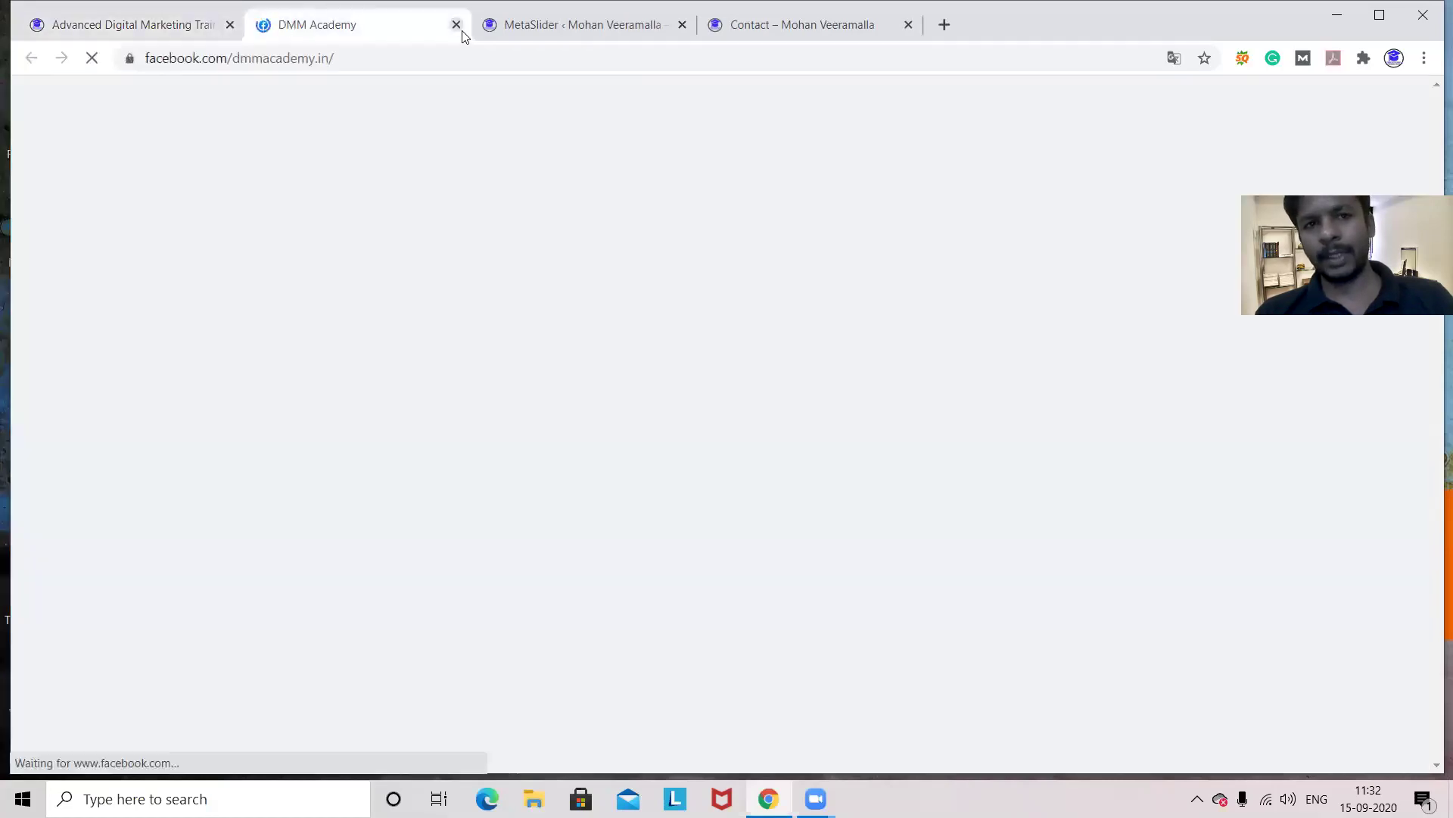
pyautogui.hotkey('ctrl', 'w')
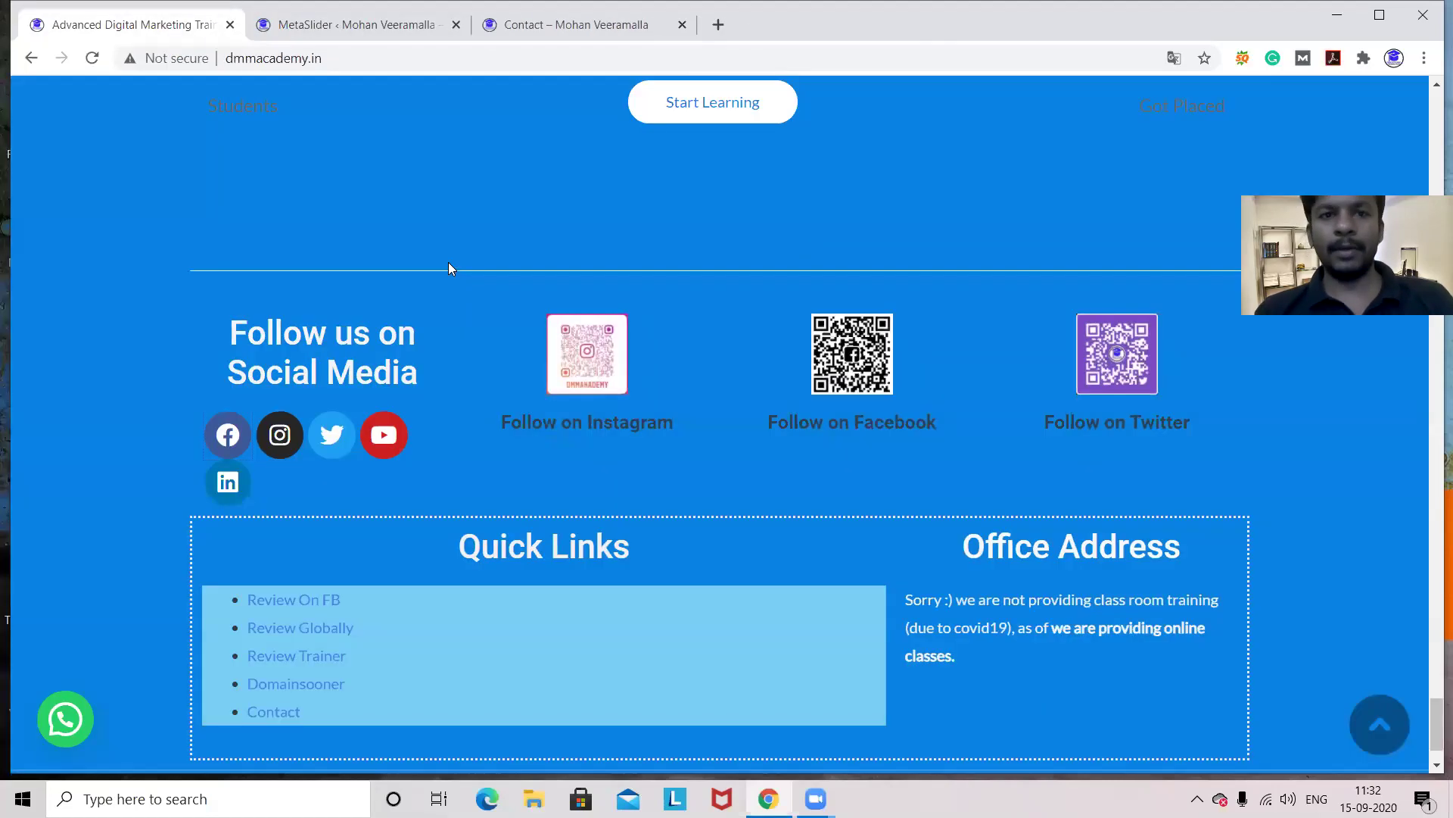
pyautogui.click(362, 26)
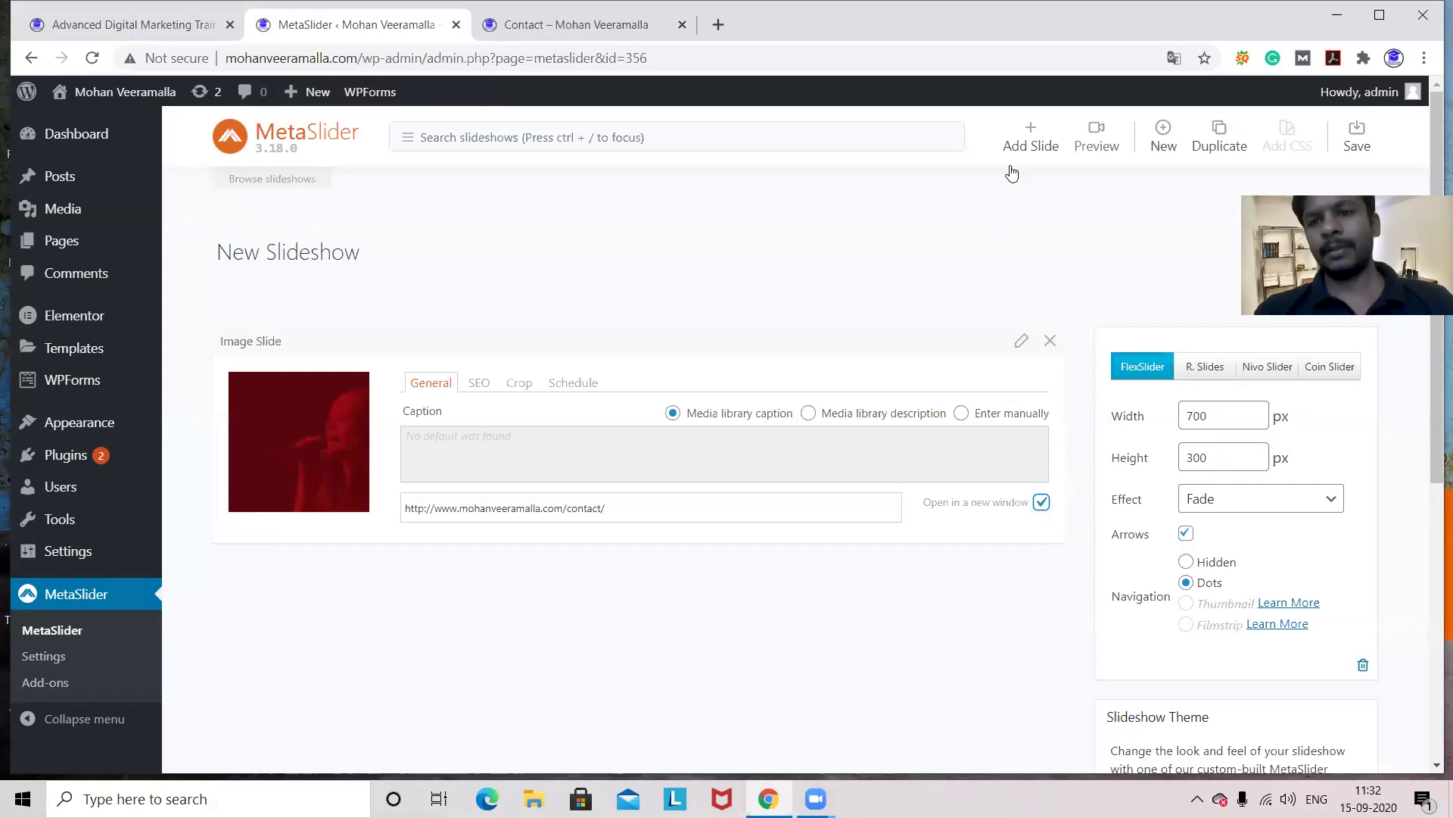
# - Add the black-and-white crowd photo from the Media Library as a second slide
pyautogui.click(1030, 139)
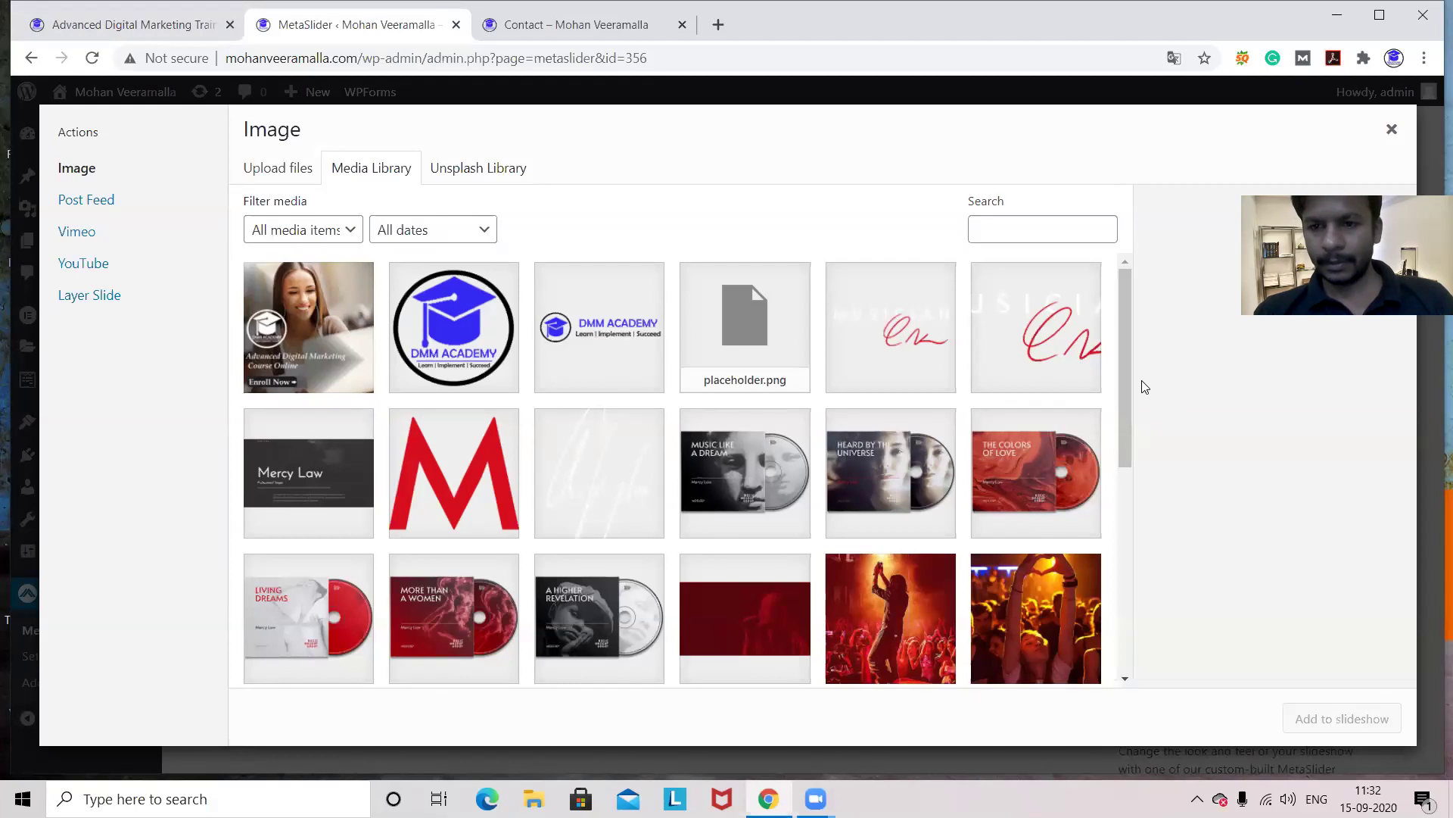
pyautogui.moveTo(1125, 373); pyautogui.dragTo(1127, 378)
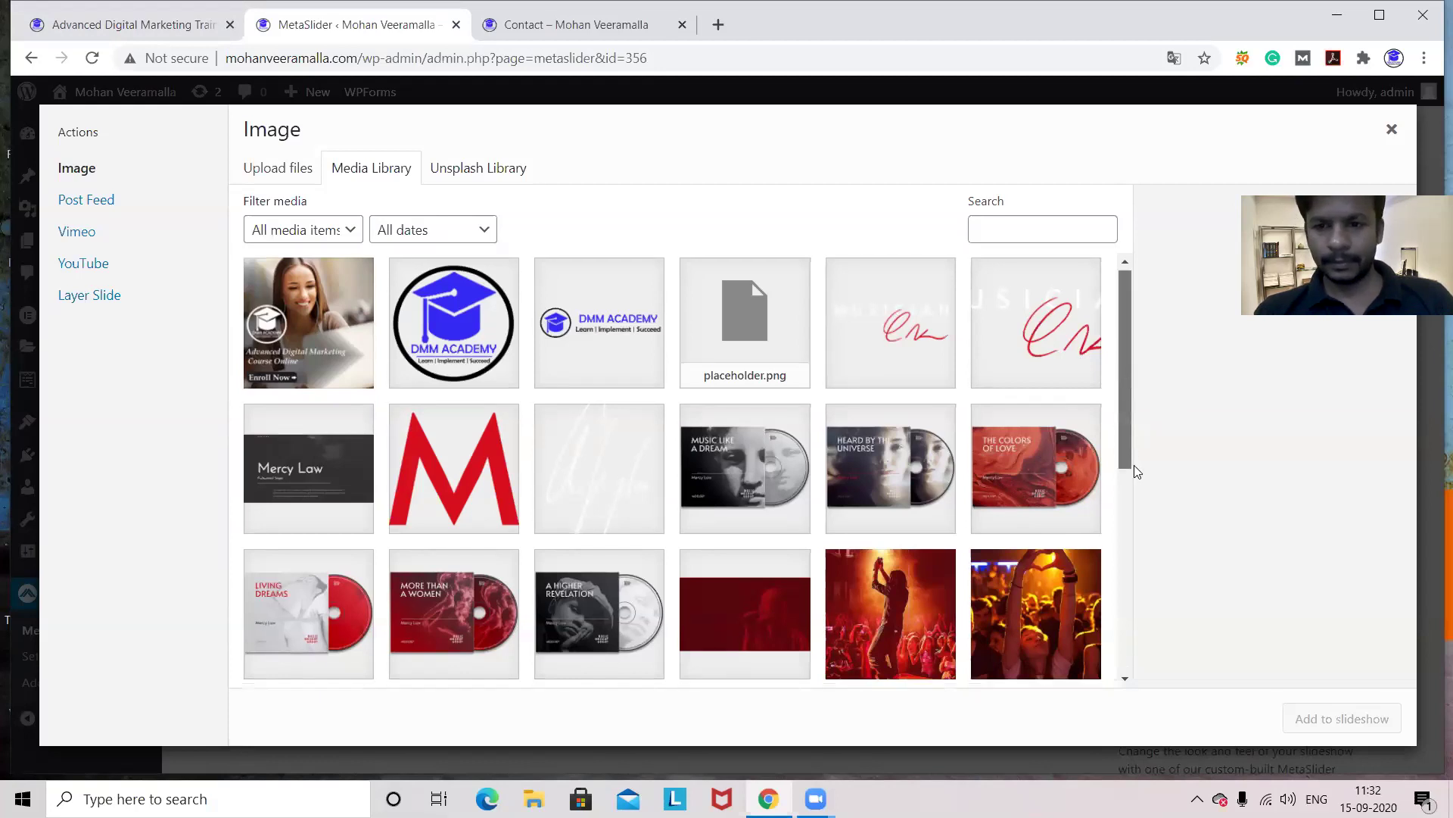
pyautogui.scroll(-6, 1130, 595)
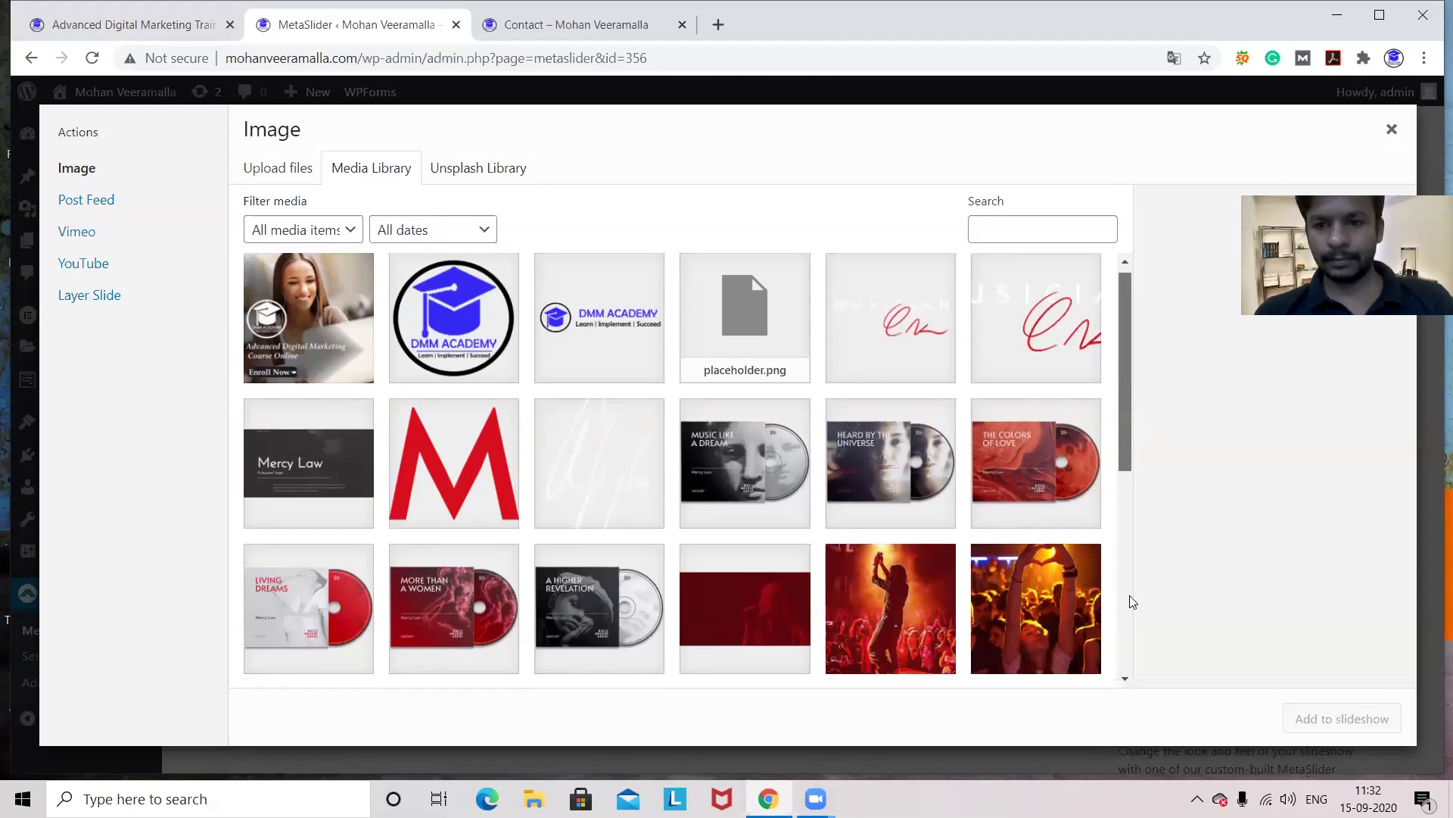
pyautogui.scroll(5, 1128, 532)
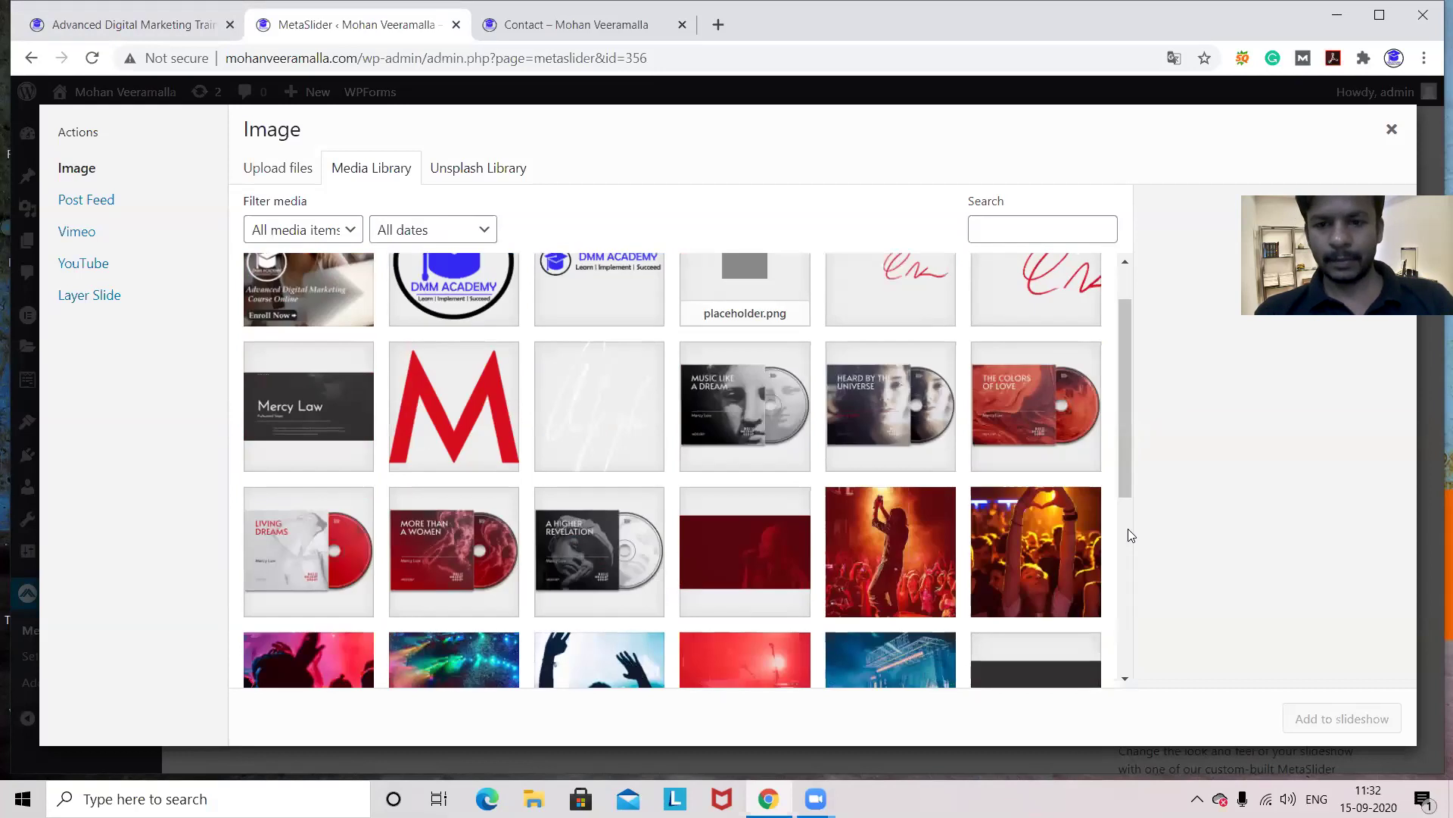
pyautogui.scroll(-2, 1129, 554)
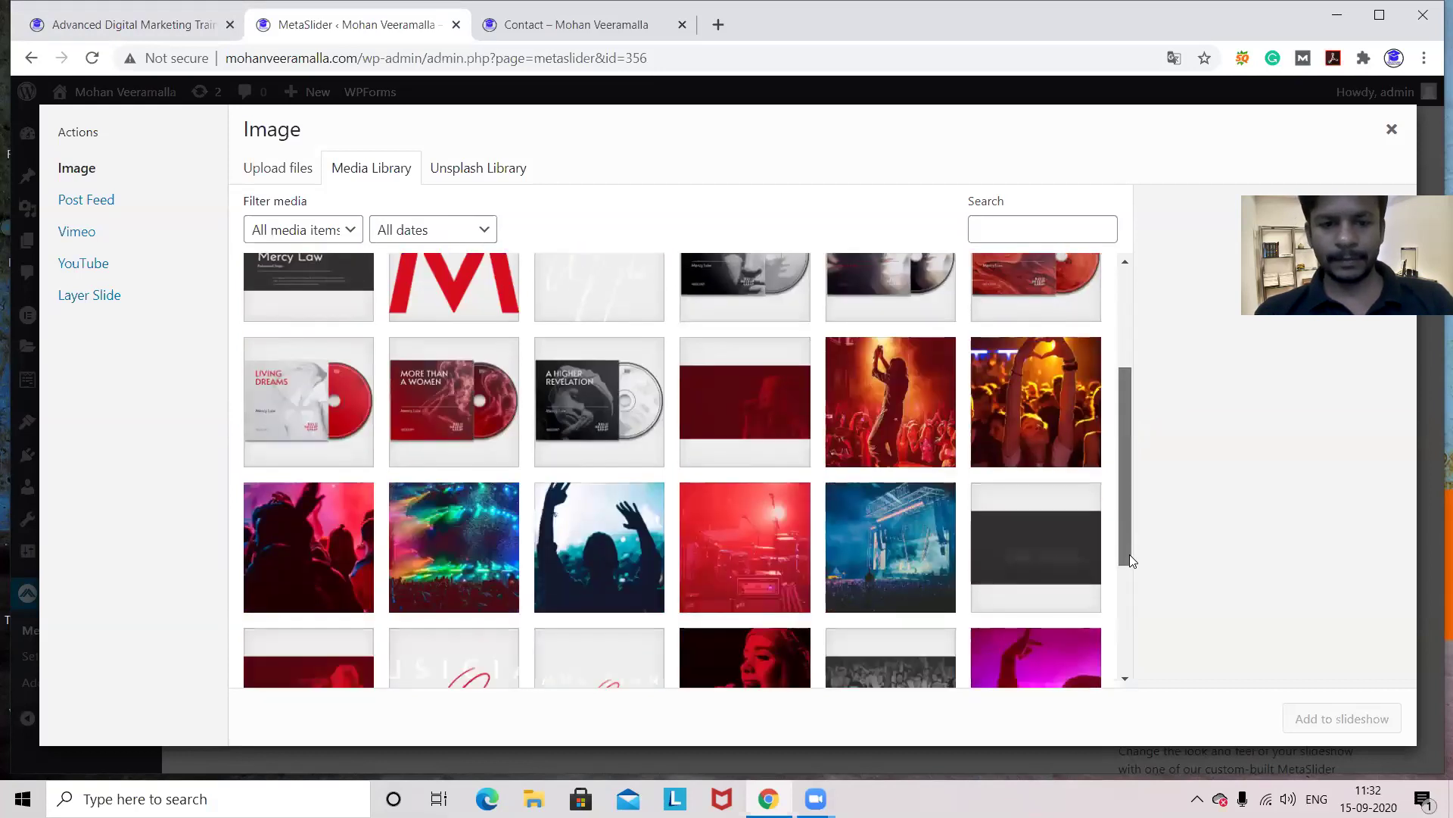
pyautogui.moveTo(1130, 563); pyautogui.dragTo(1134, 615)
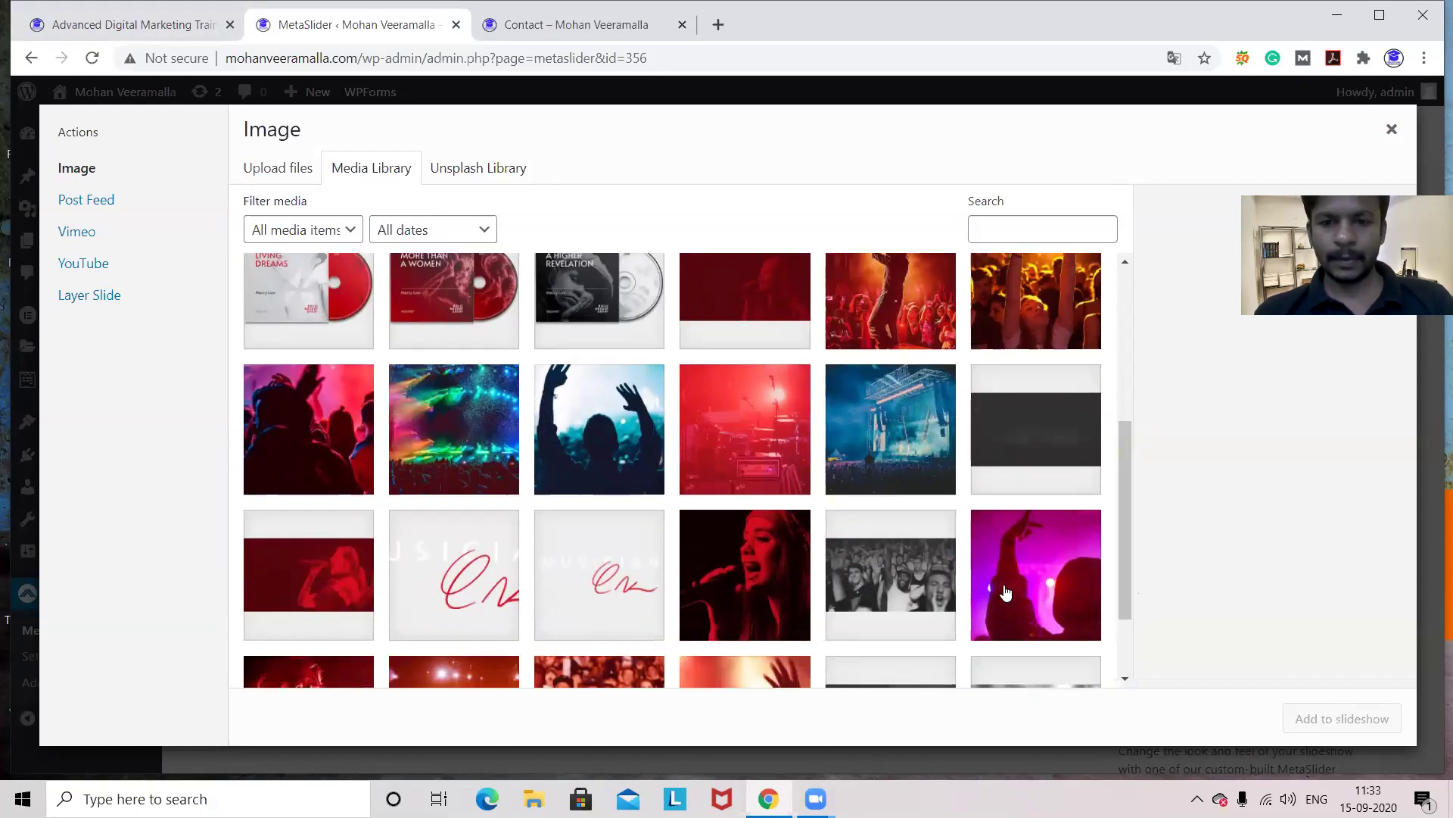
pyautogui.click(917, 567)
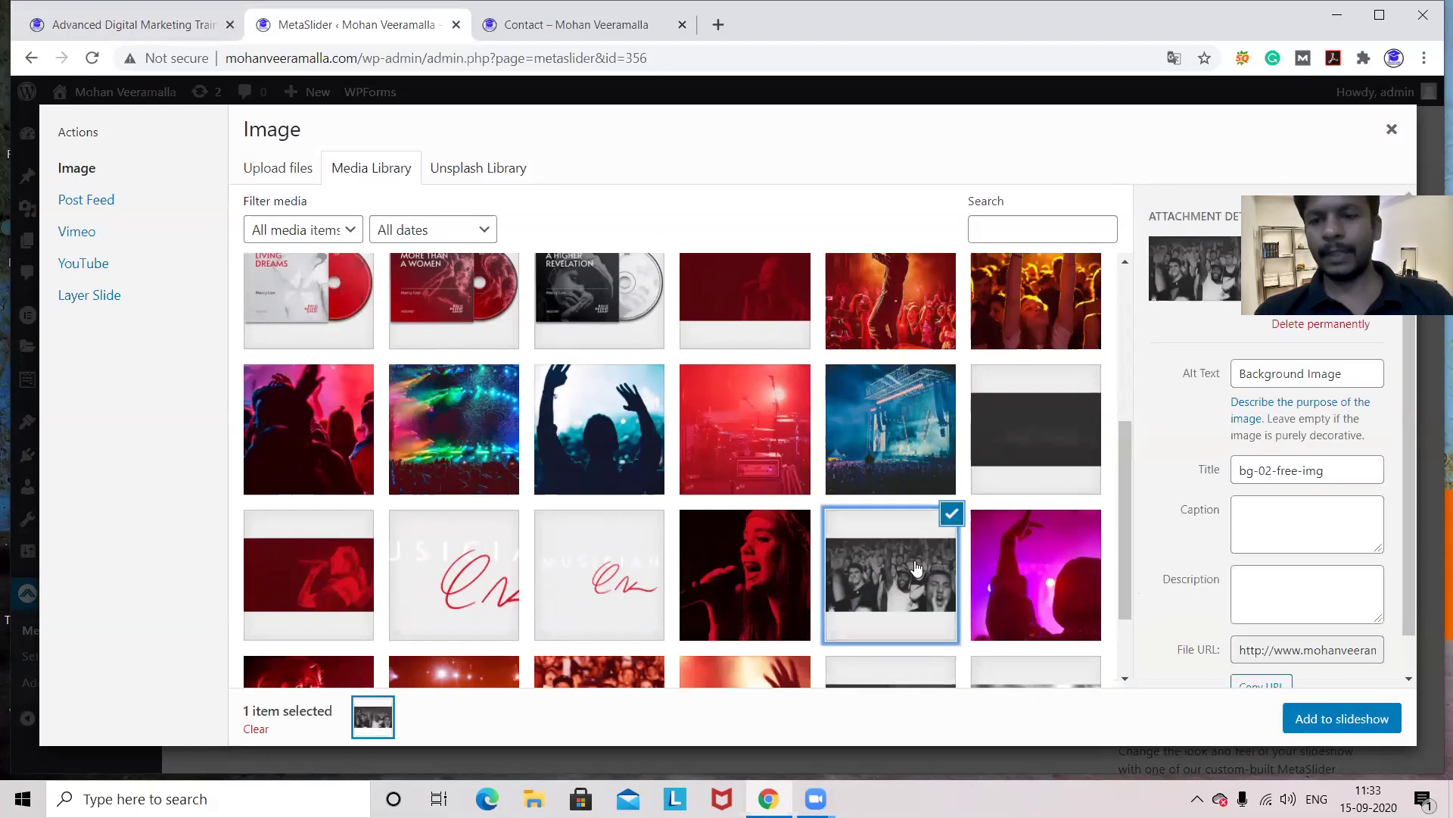
pyautogui.click(1324, 718)
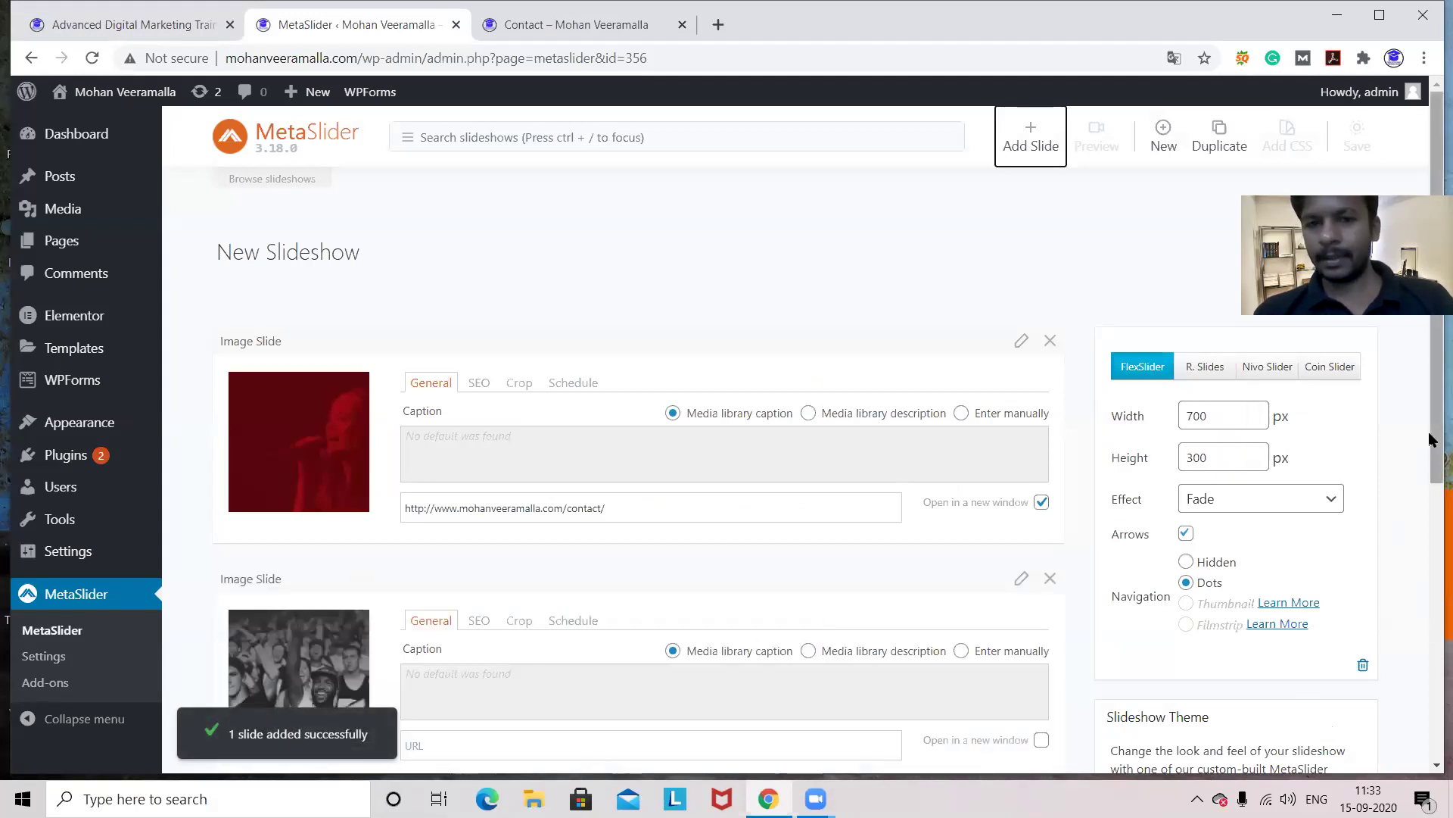
# - Open the site's Service 1 page and copy its address
pyautogui.scroll(-2, 1431, 439)
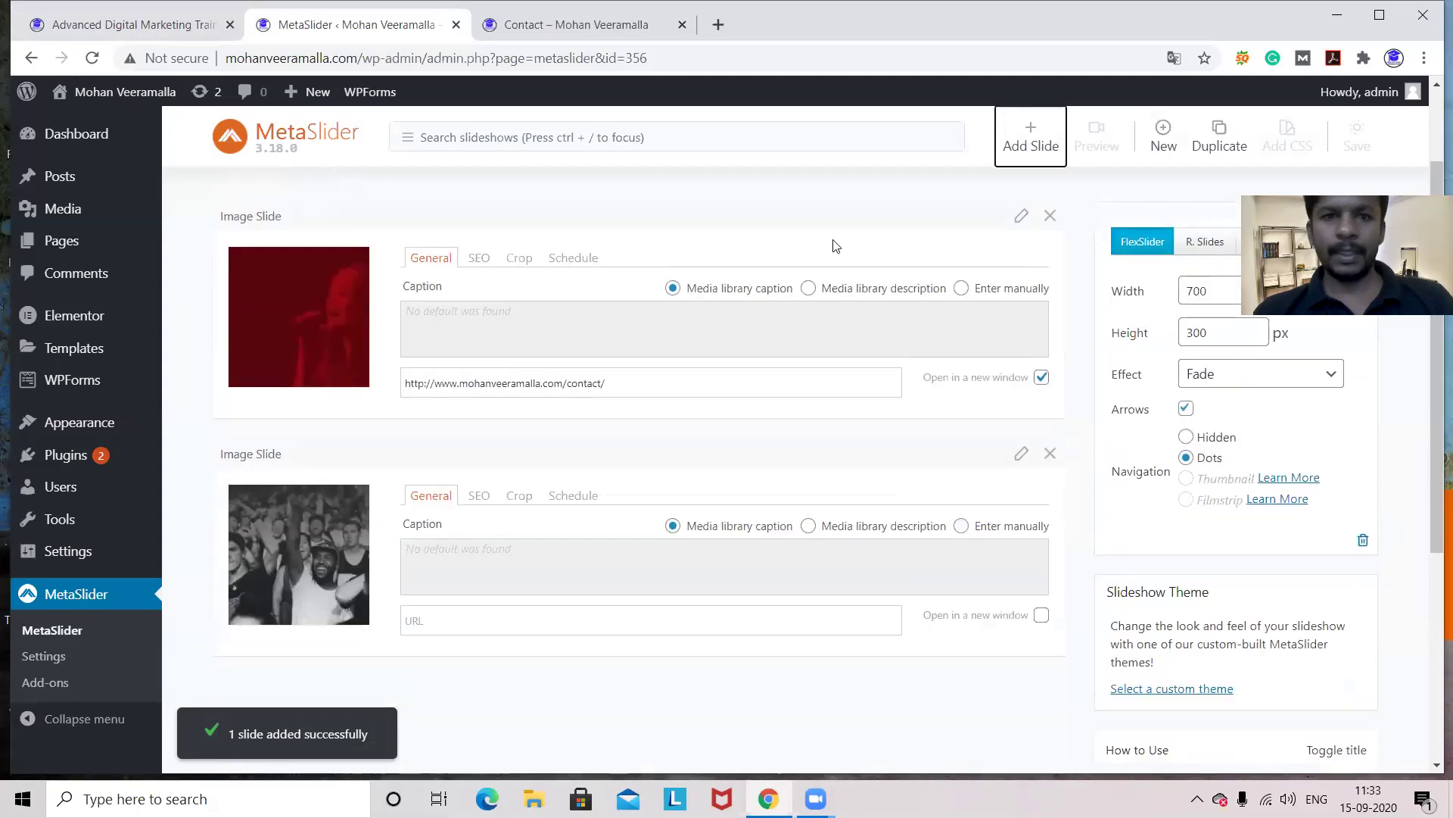
pyautogui.click(542, 34)
pyautogui.moveTo(1031, 151)
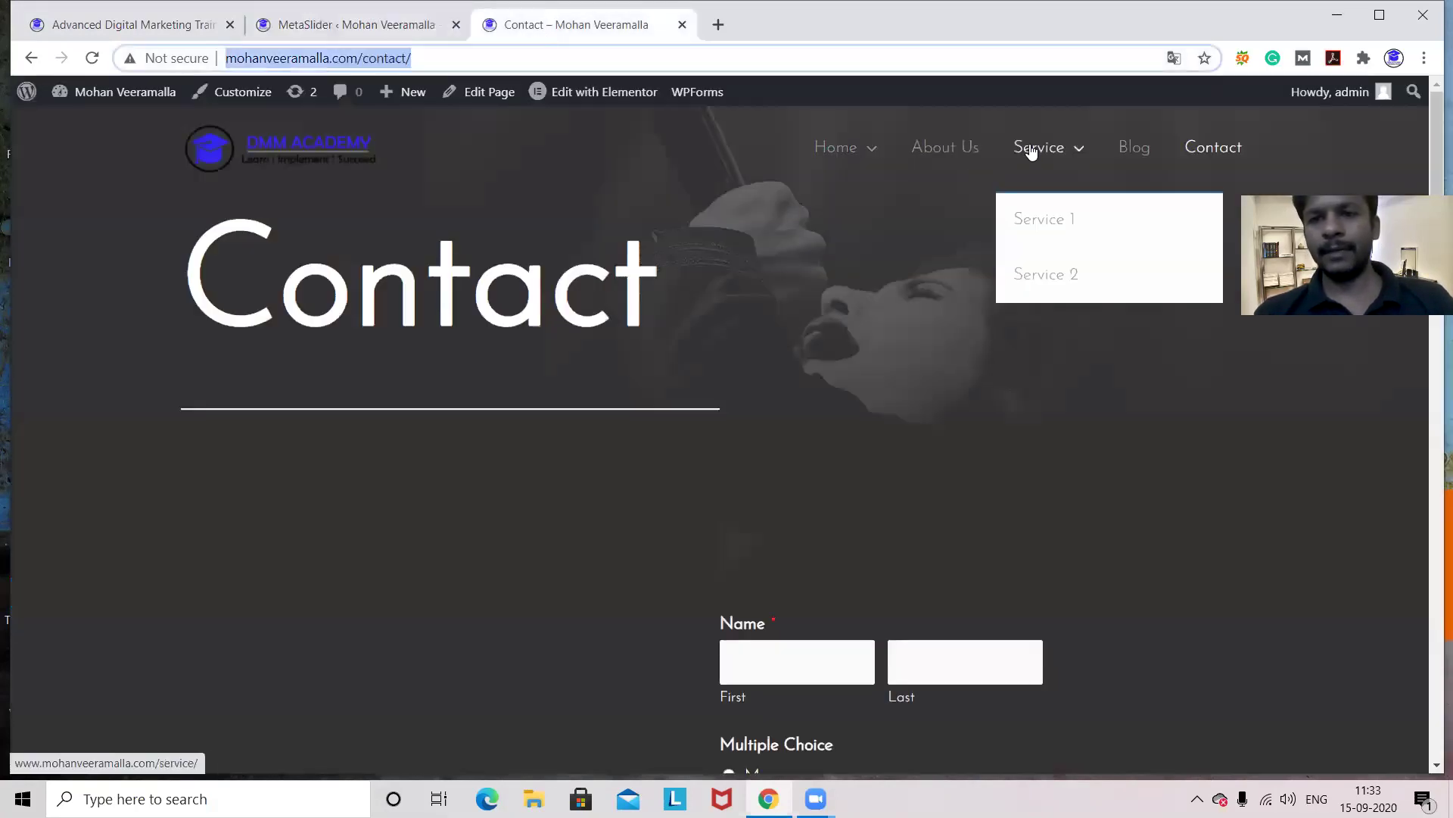
pyautogui.click(1038, 223)
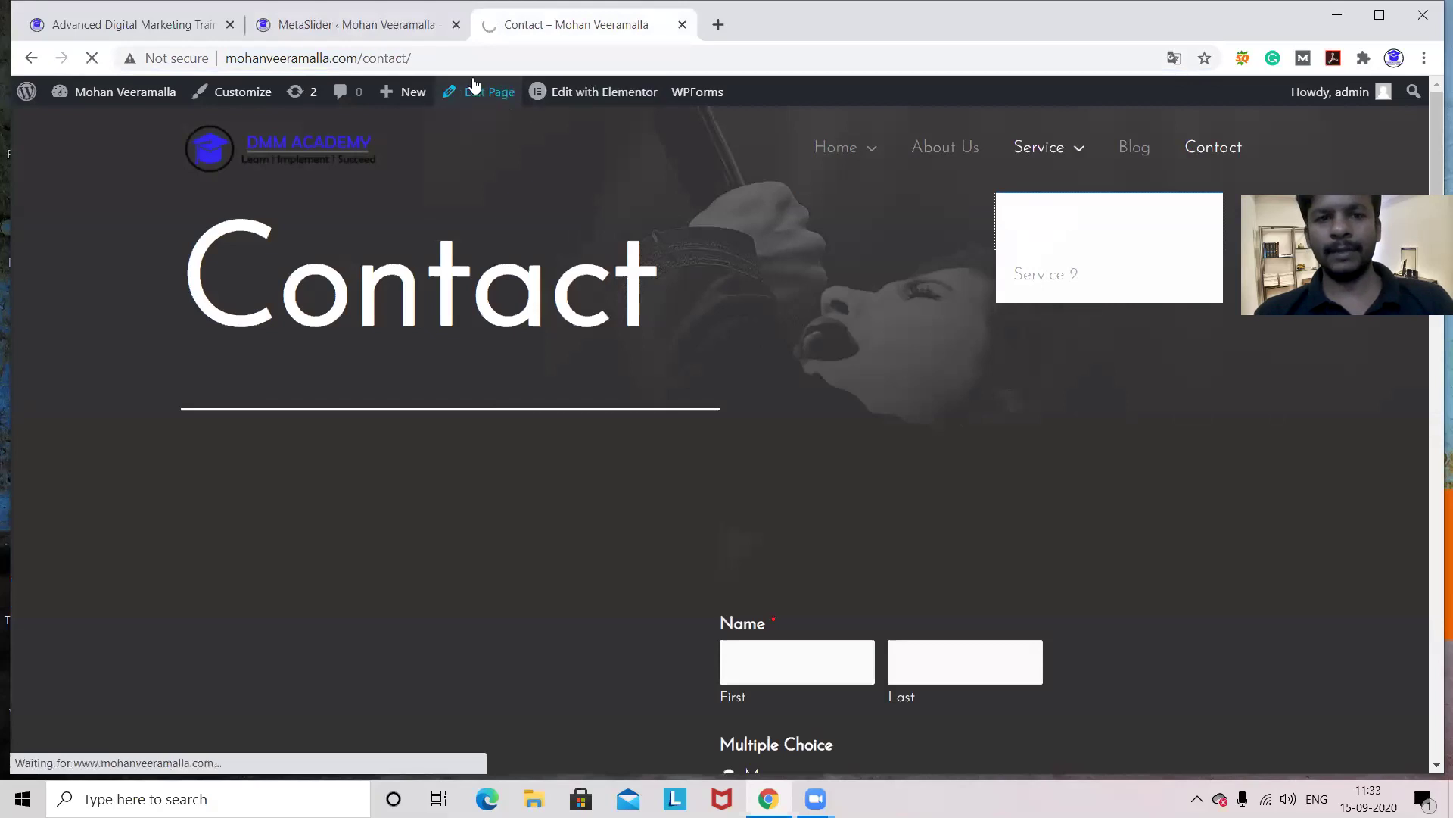
pyautogui.click(439, 57)
pyautogui.hotkey('ctrl', 'c')
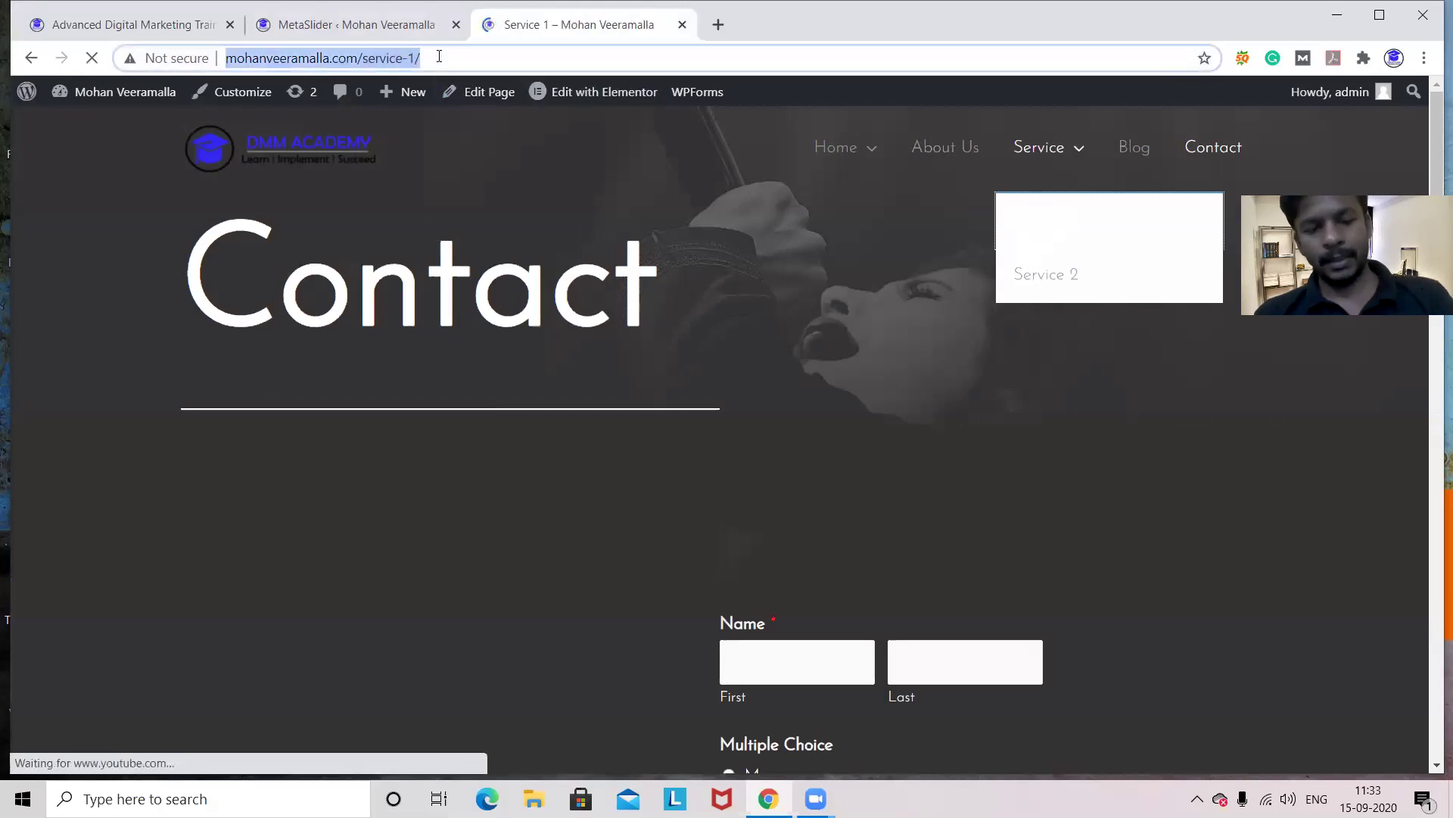
# - Link the crowd-photo slide to /service-1/, opening in a new window
pyautogui.click(424, 25)
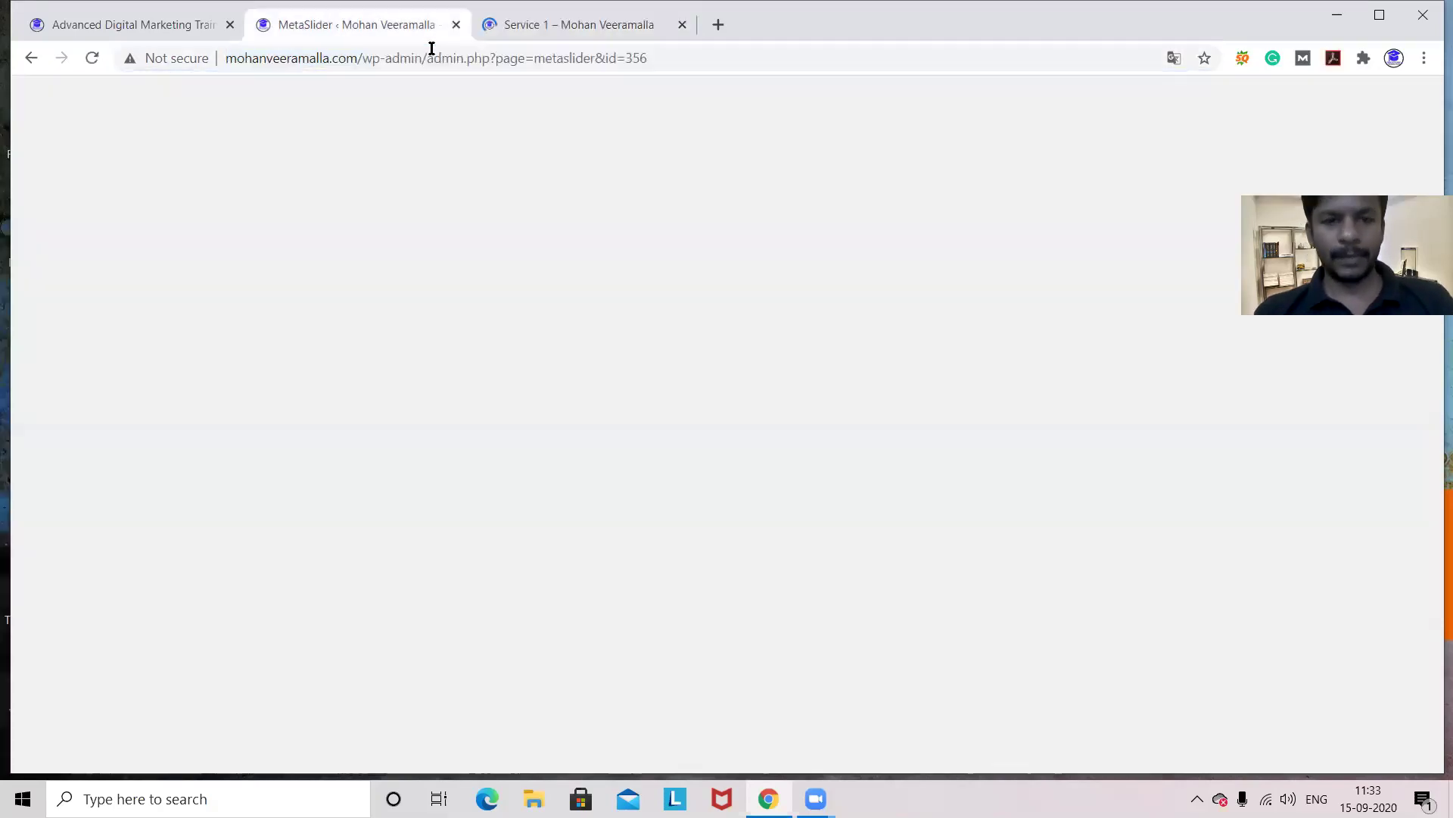
pyautogui.click(500, 619)
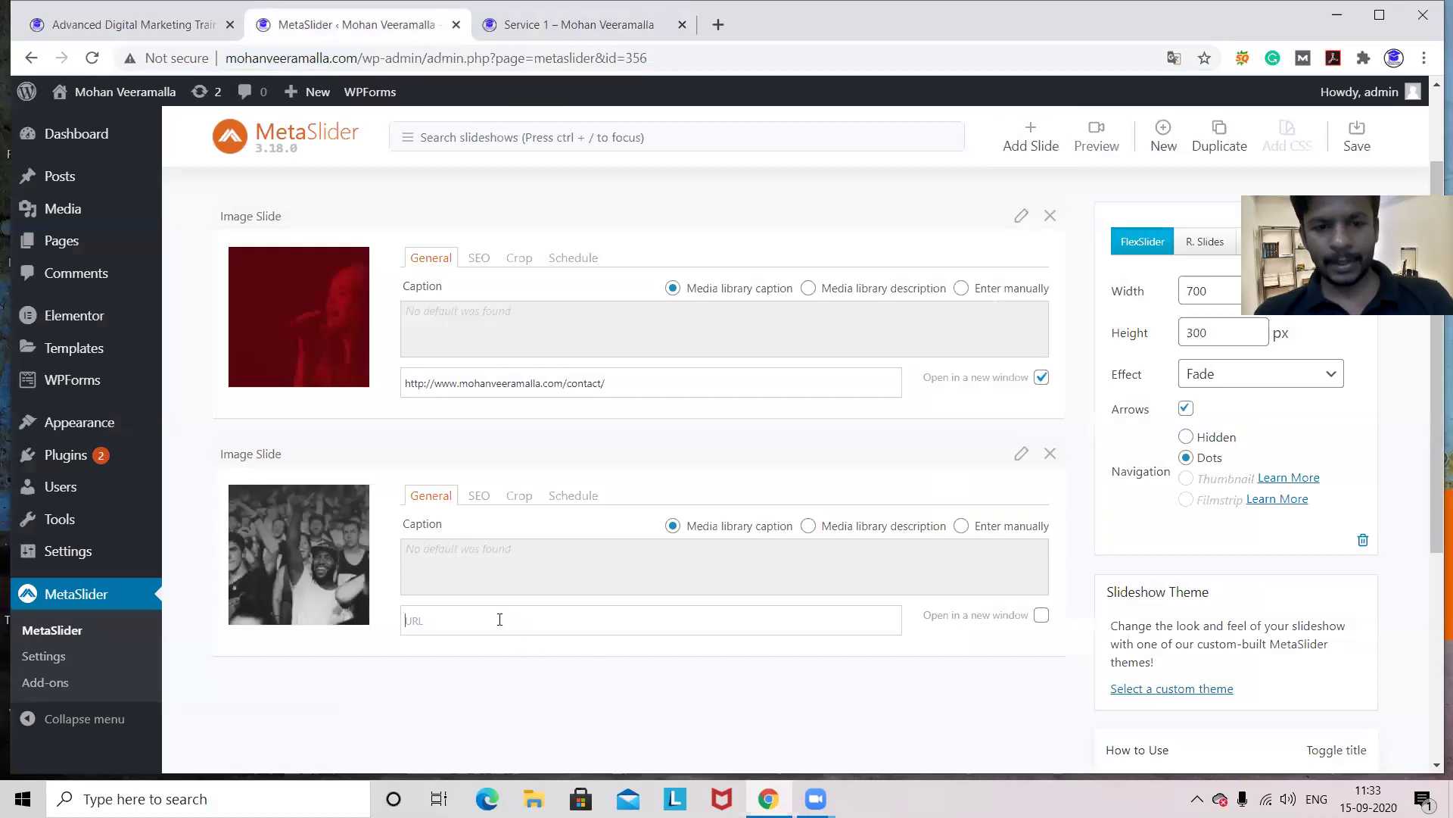
pyautogui.hotkey('ctrl', 'v')
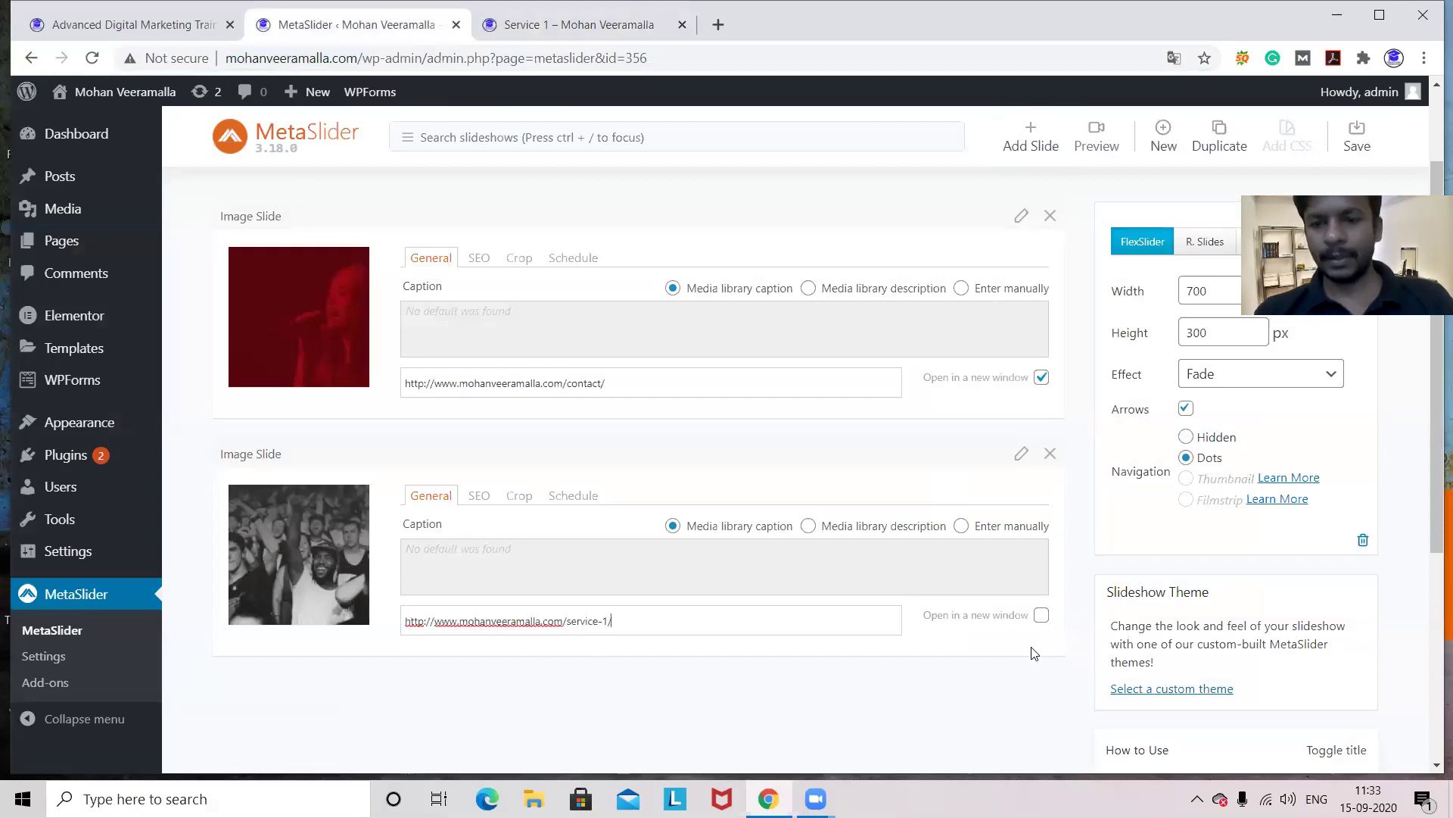
pyautogui.click(1042, 615)
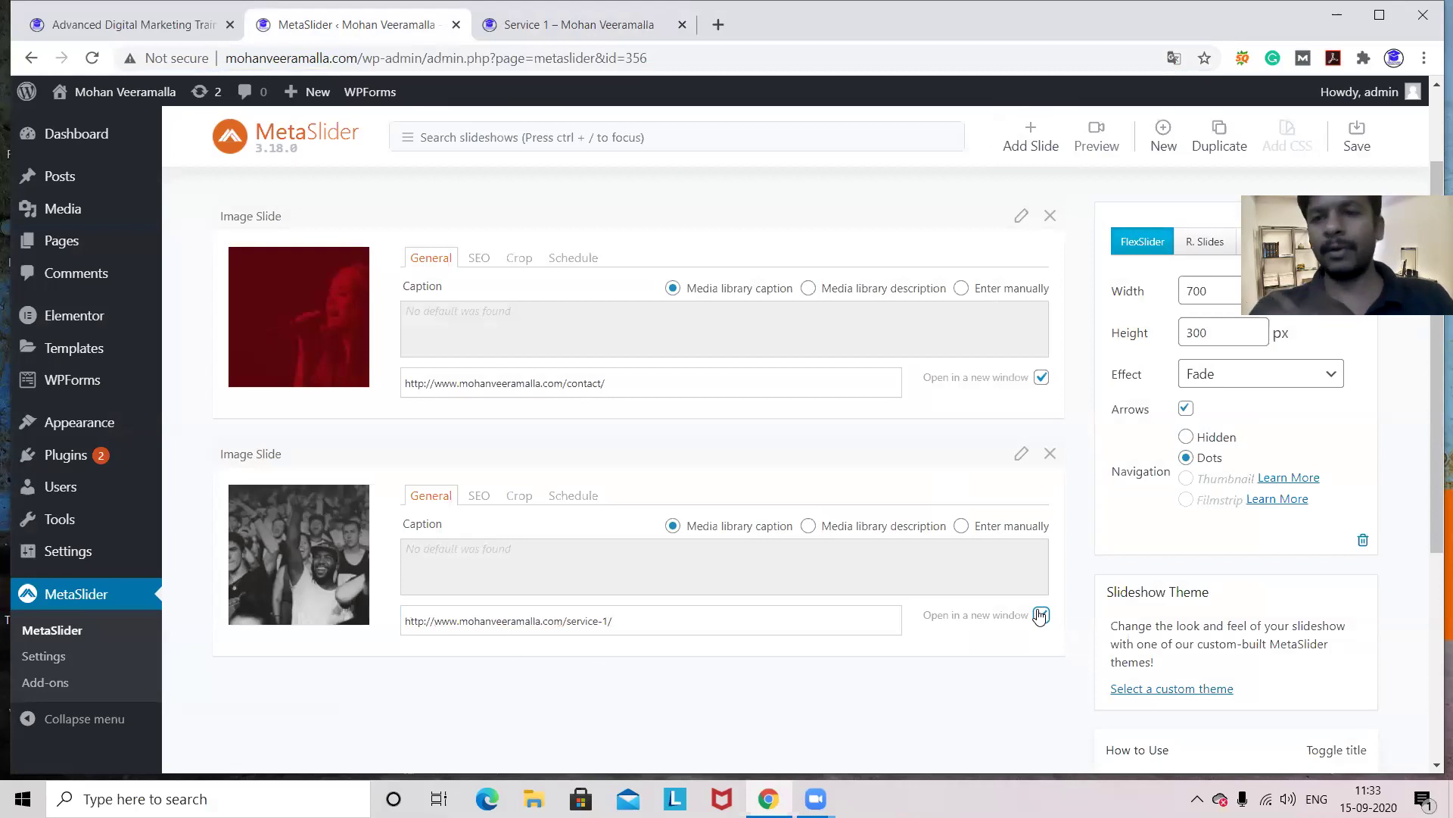
pyautogui.click(1030, 137)
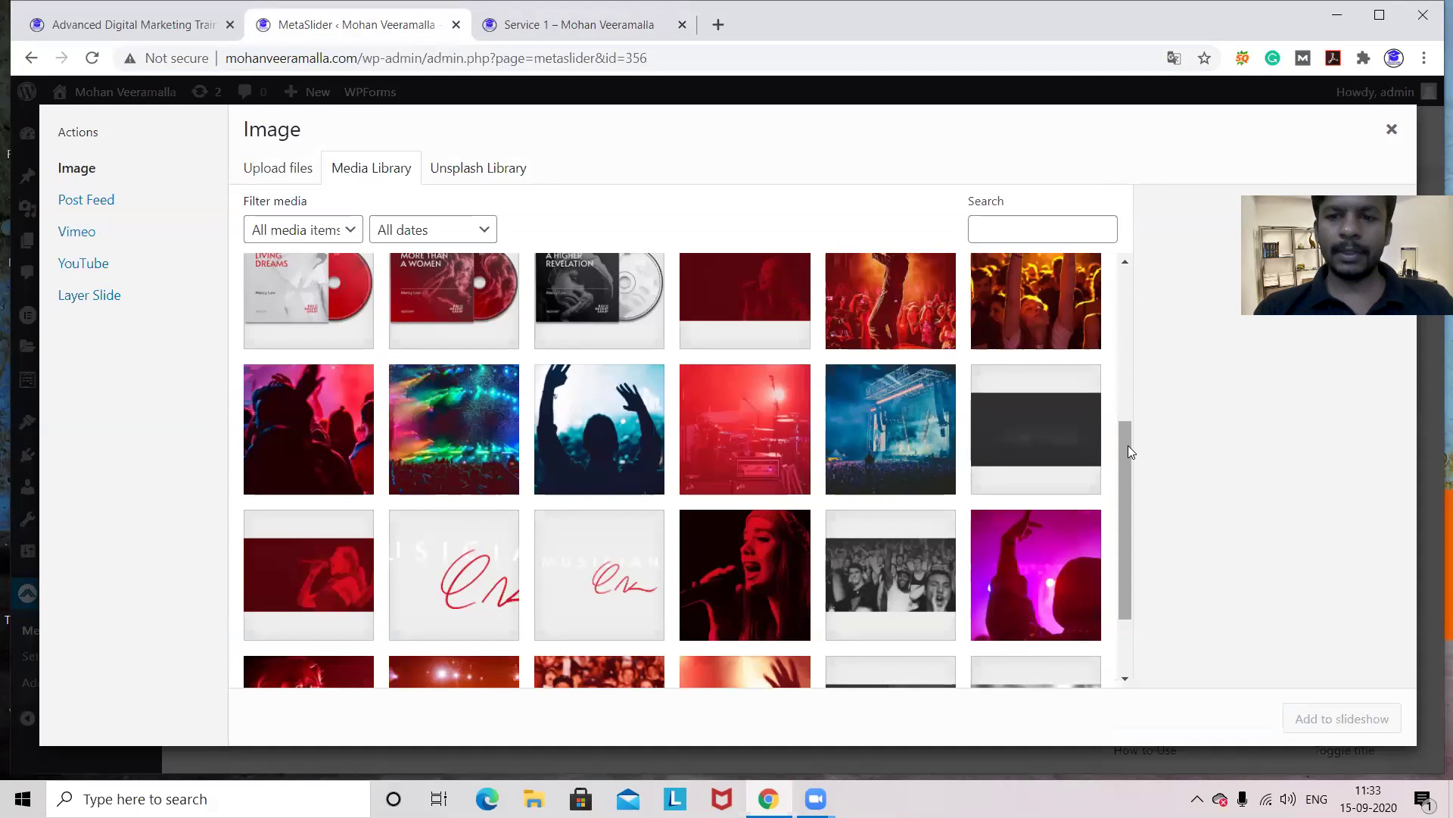
# - Add the red singer image as the slideshow's third slide
pyautogui.moveTo(1125, 449); pyautogui.dragTo(1128, 501)
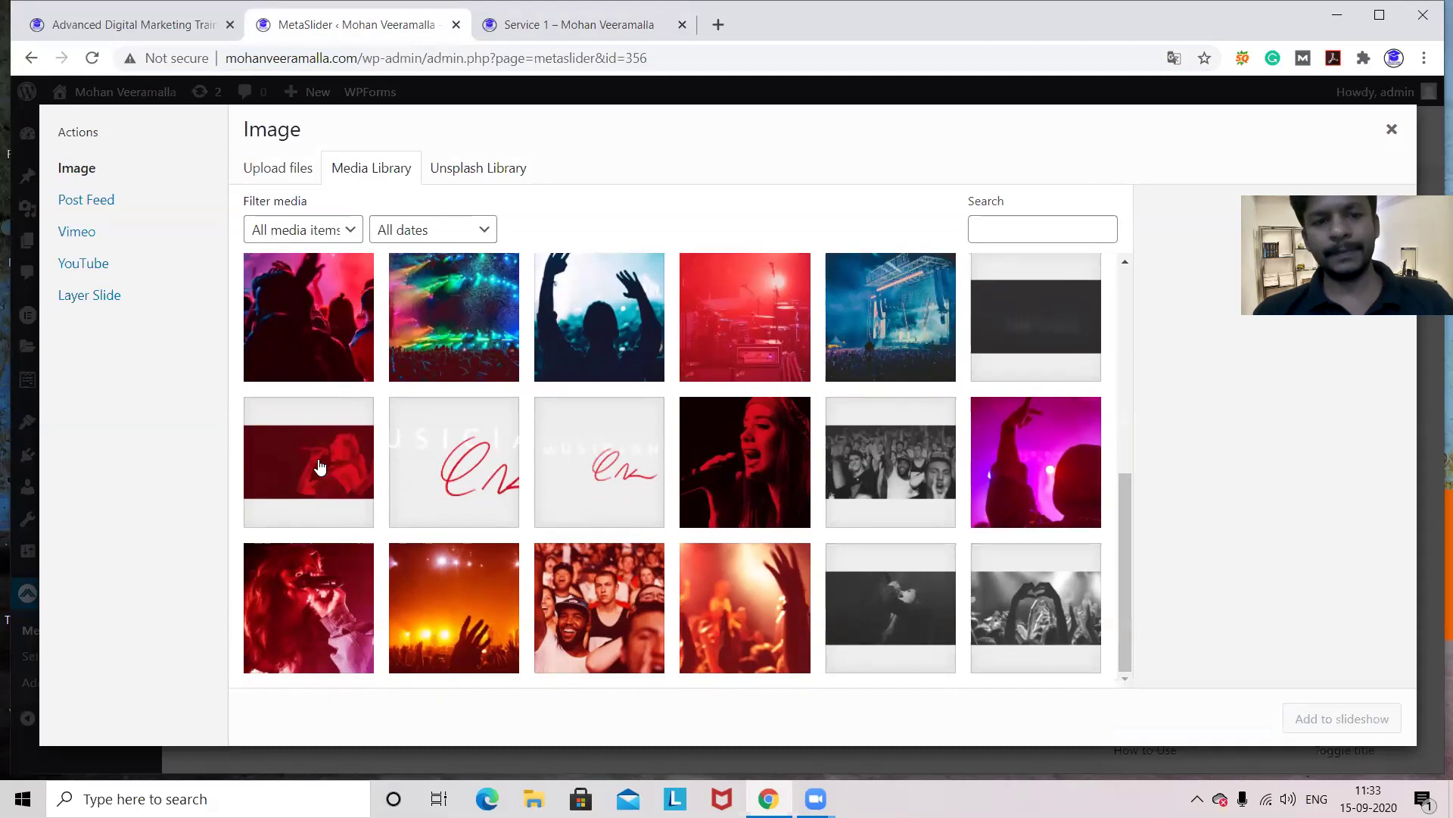
pyautogui.click(319, 466)
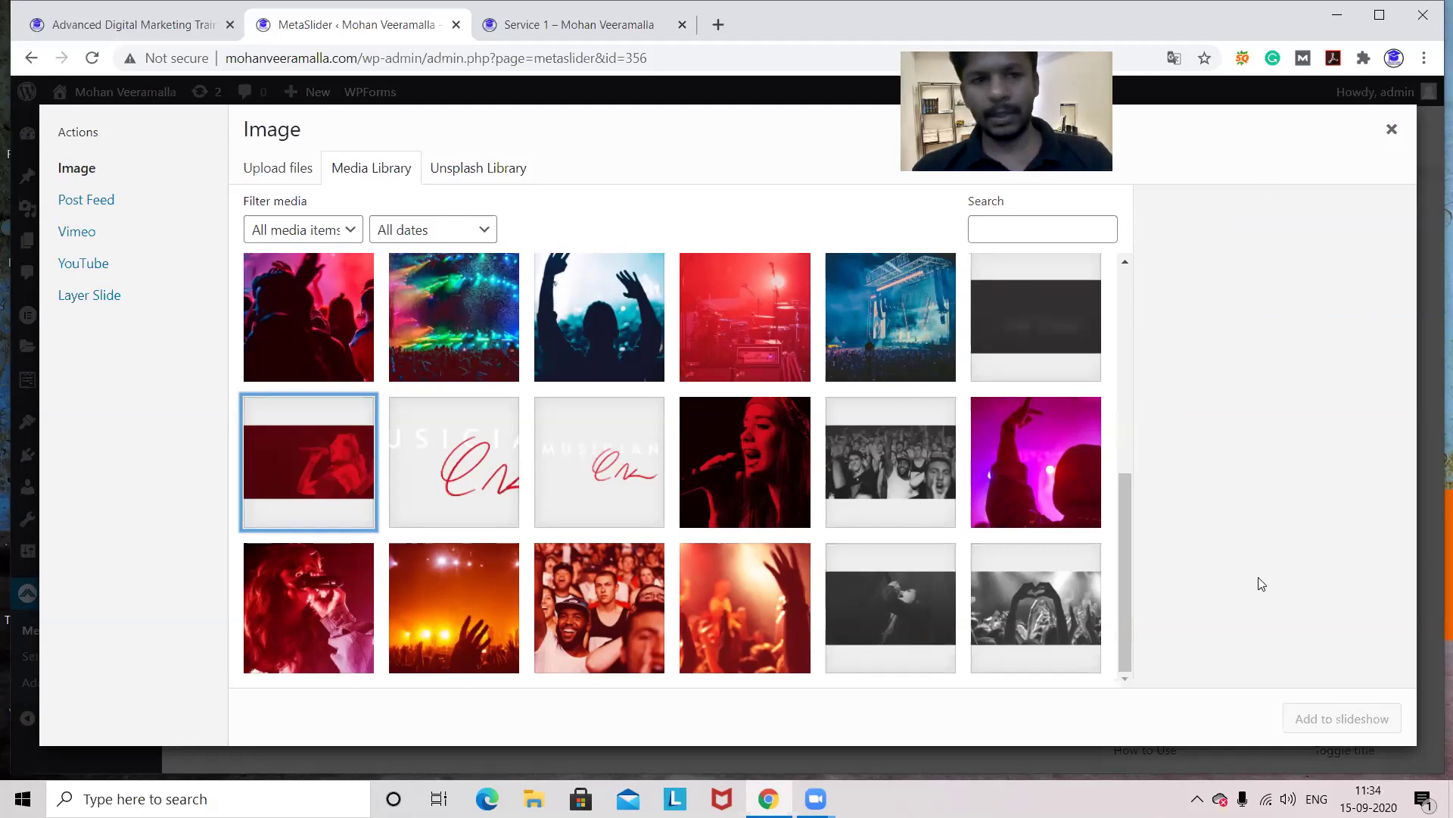
pyautogui.click(299, 465)
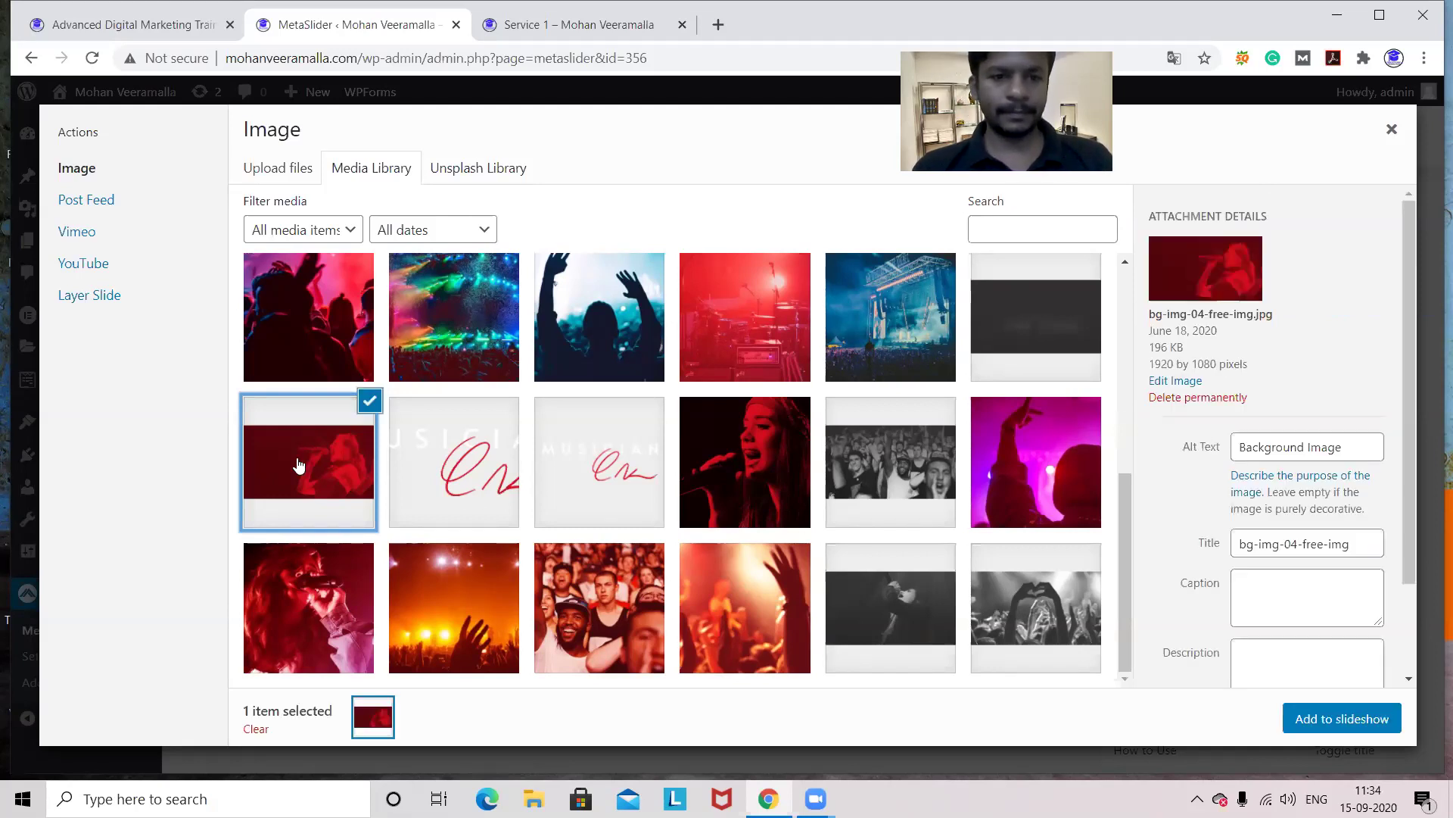
pyautogui.click(1360, 725)
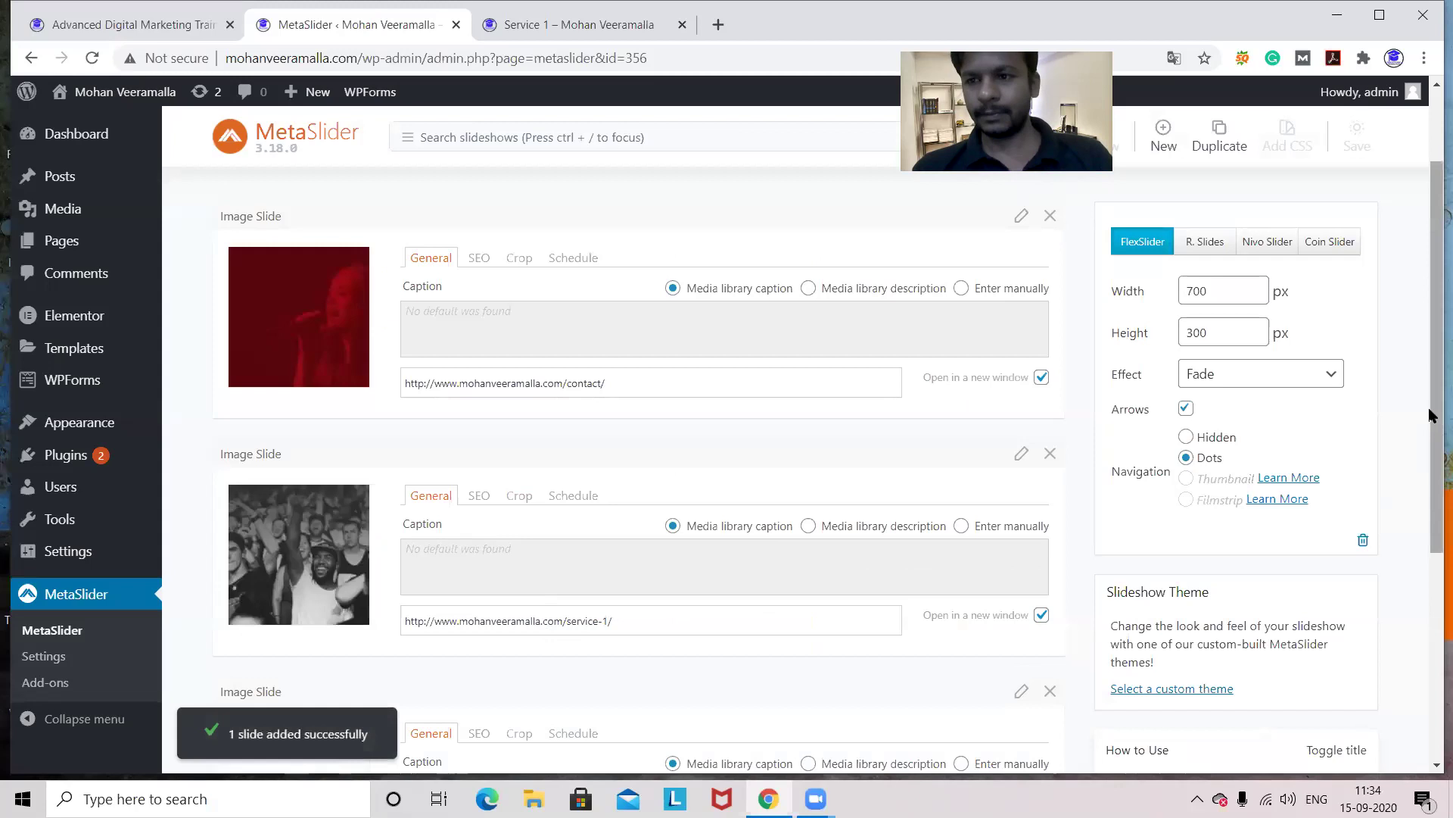
# - Link the singer slide to /service-2/ in a new window and save the slideshow
pyautogui.moveTo(1431, 409); pyautogui.dragTo(1432, 611)
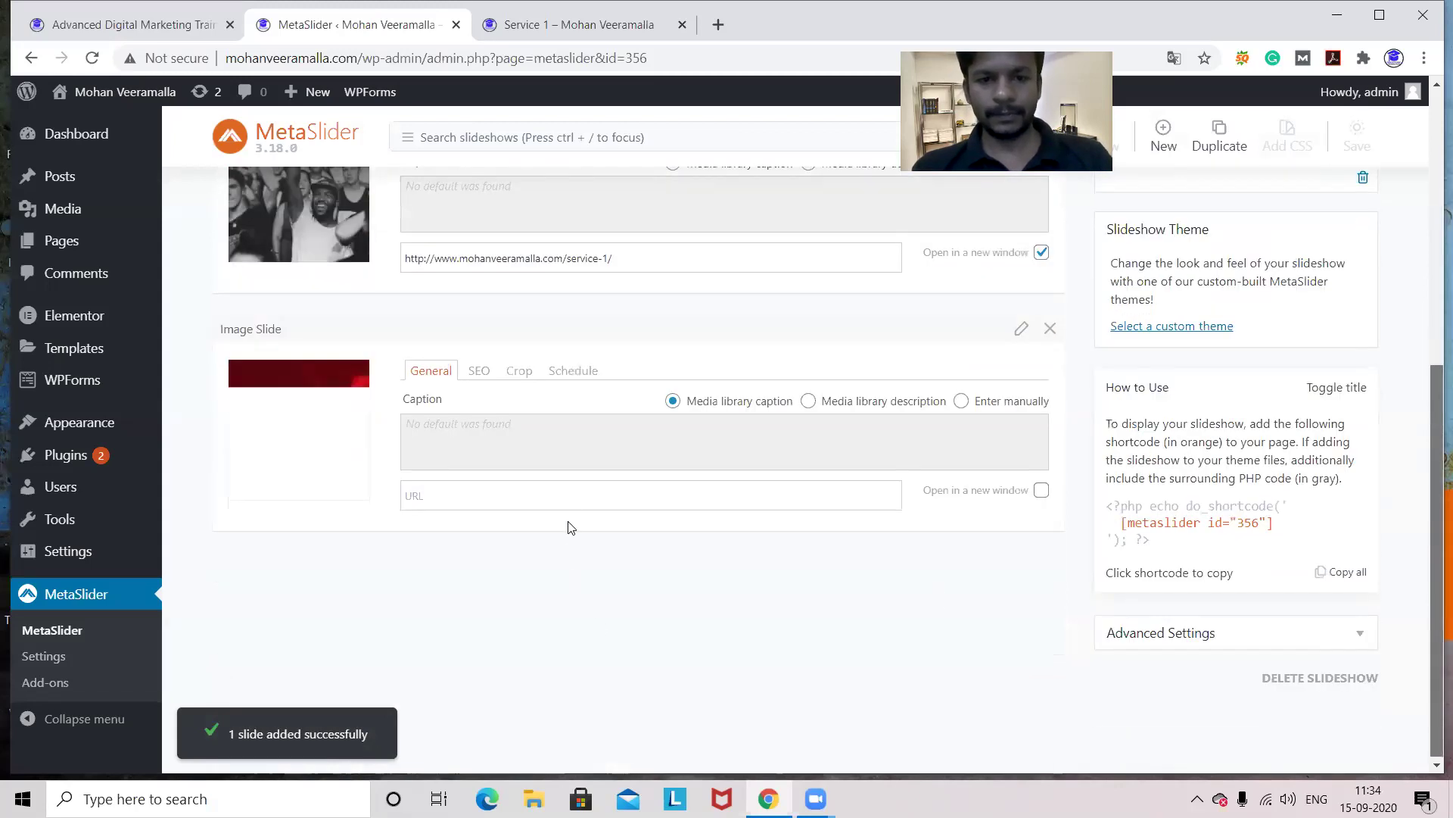
pyautogui.click(571, 498)
pyautogui.hotkey('ctrl', 'v')
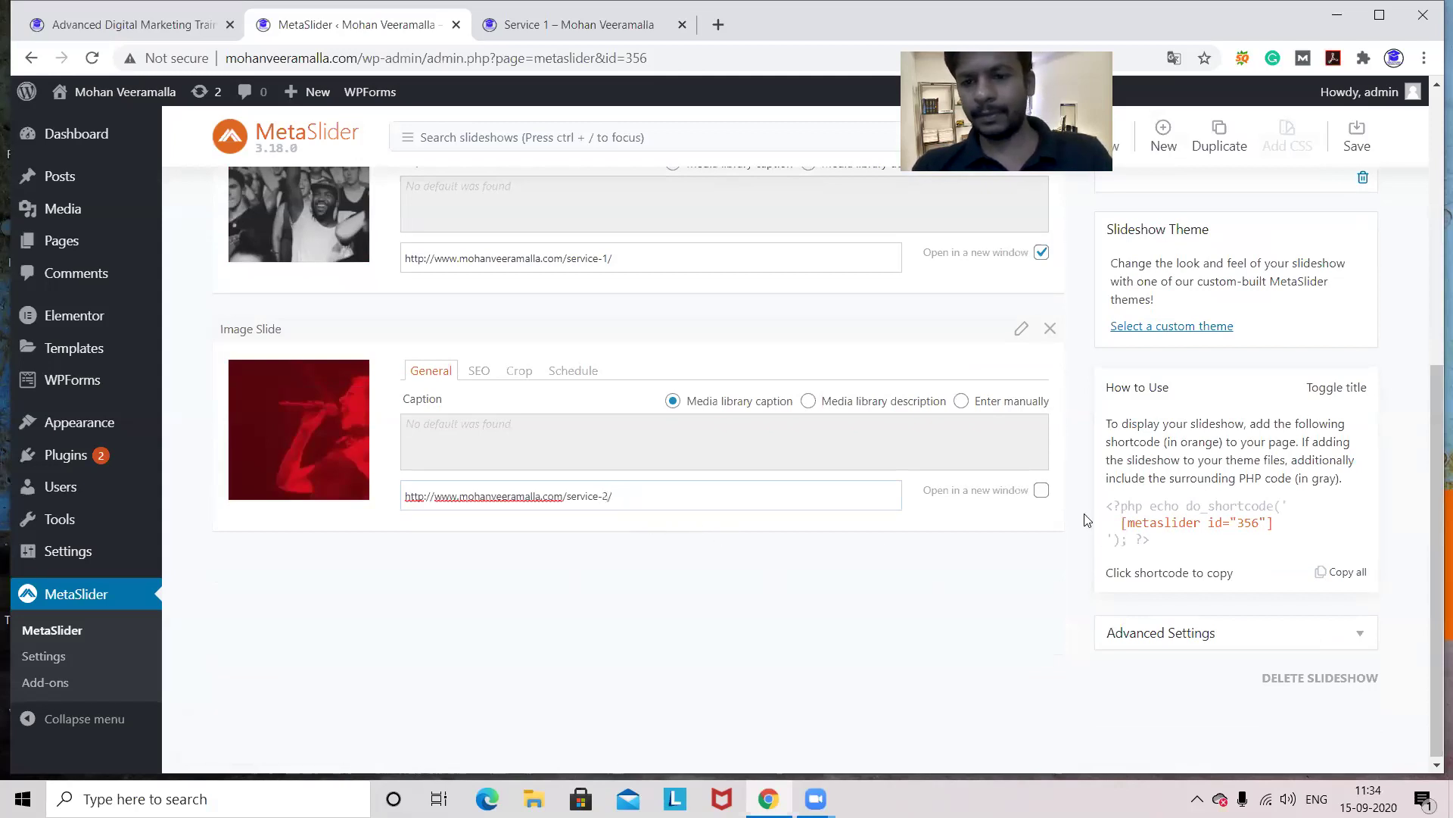
pyautogui.click(1042, 490)
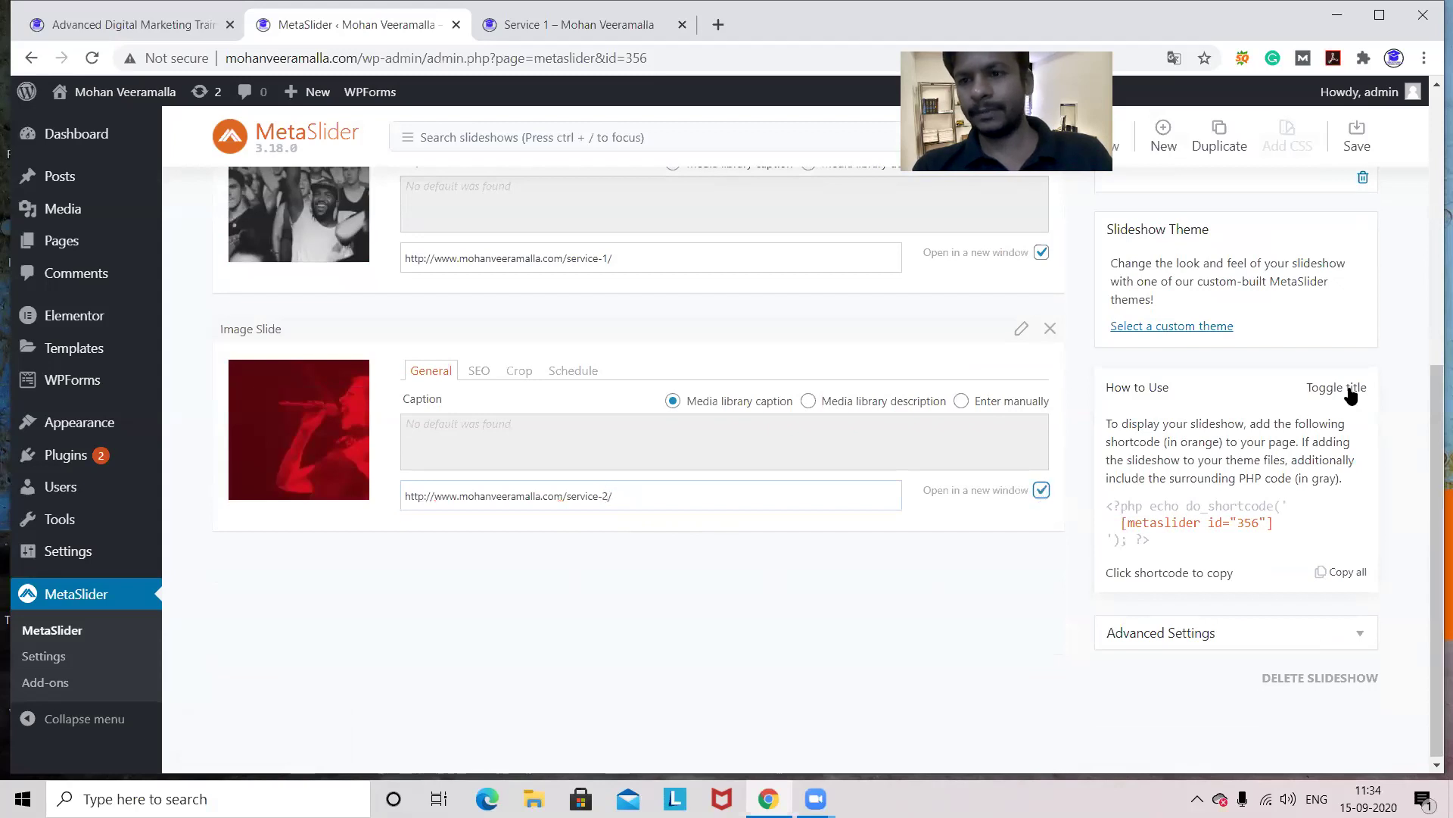
pyautogui.click(1358, 133)
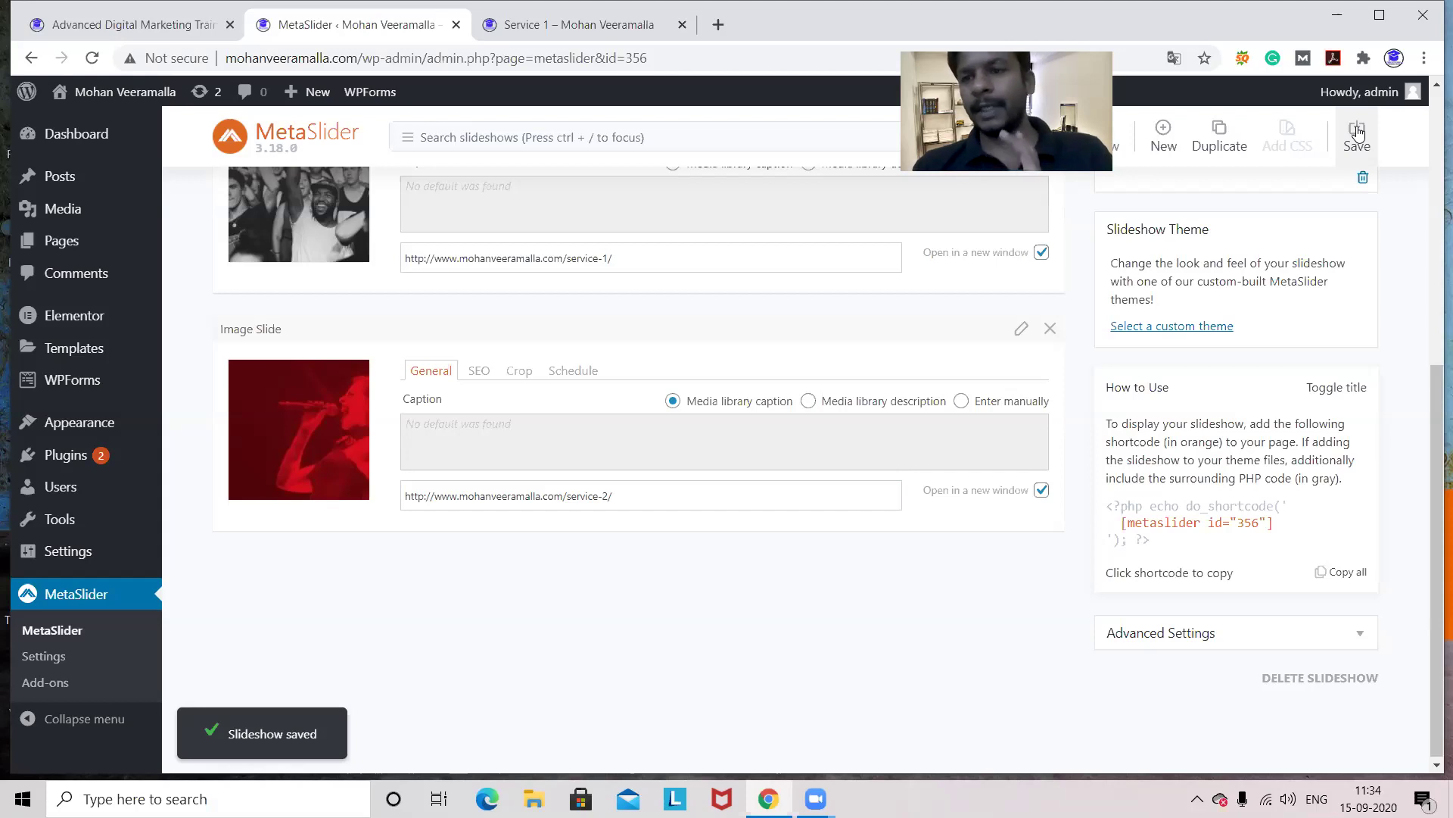
# - Go from the Service 1 page to the site's home page via the DMM Academy logo
pyautogui.hotkey('ctrl', 'Tab')
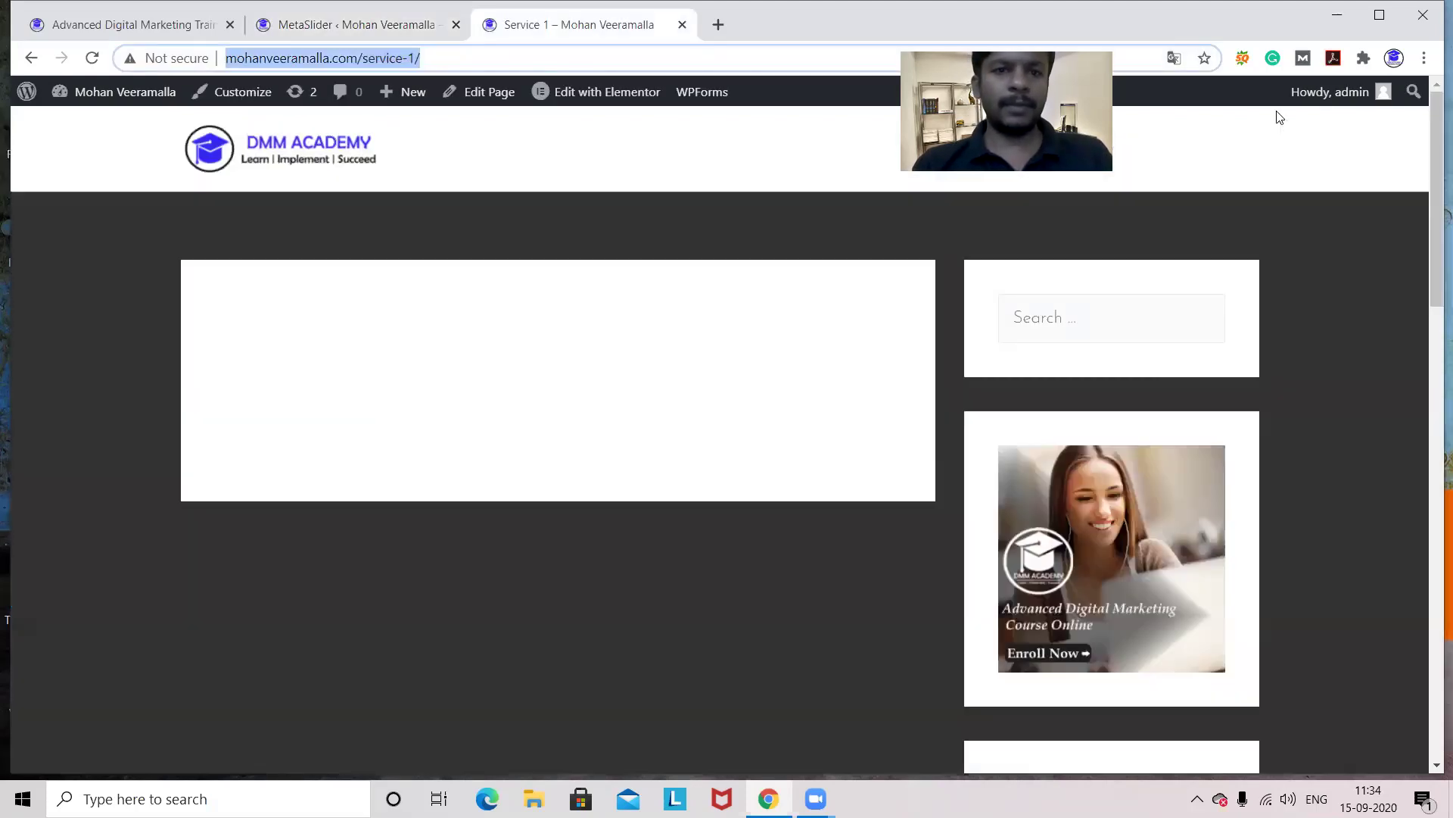
pyautogui.click(269, 154)
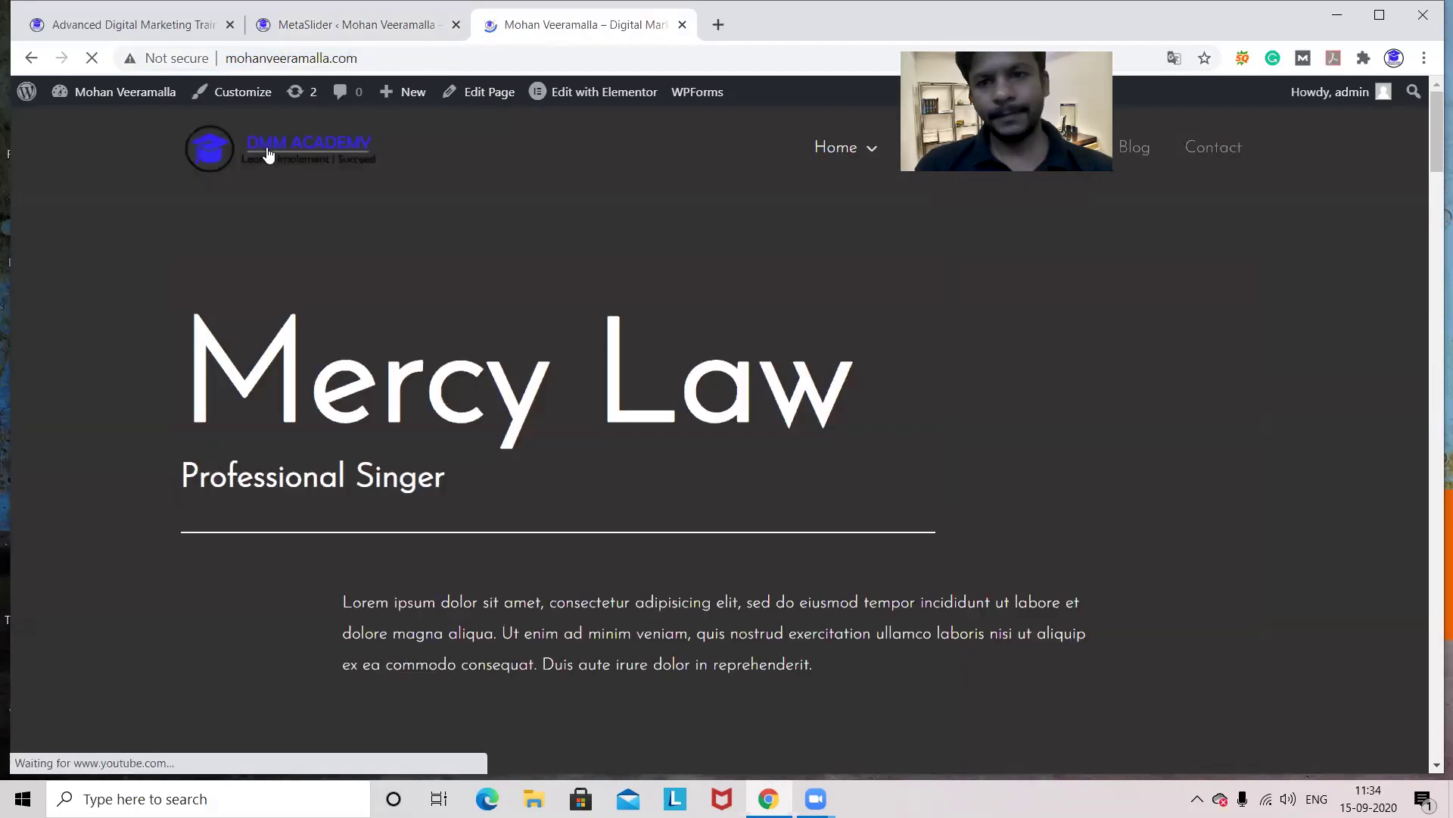
# - Go to the admin Dashboard, then to the Pages > All Pages list
pyautogui.moveTo(94, 97)
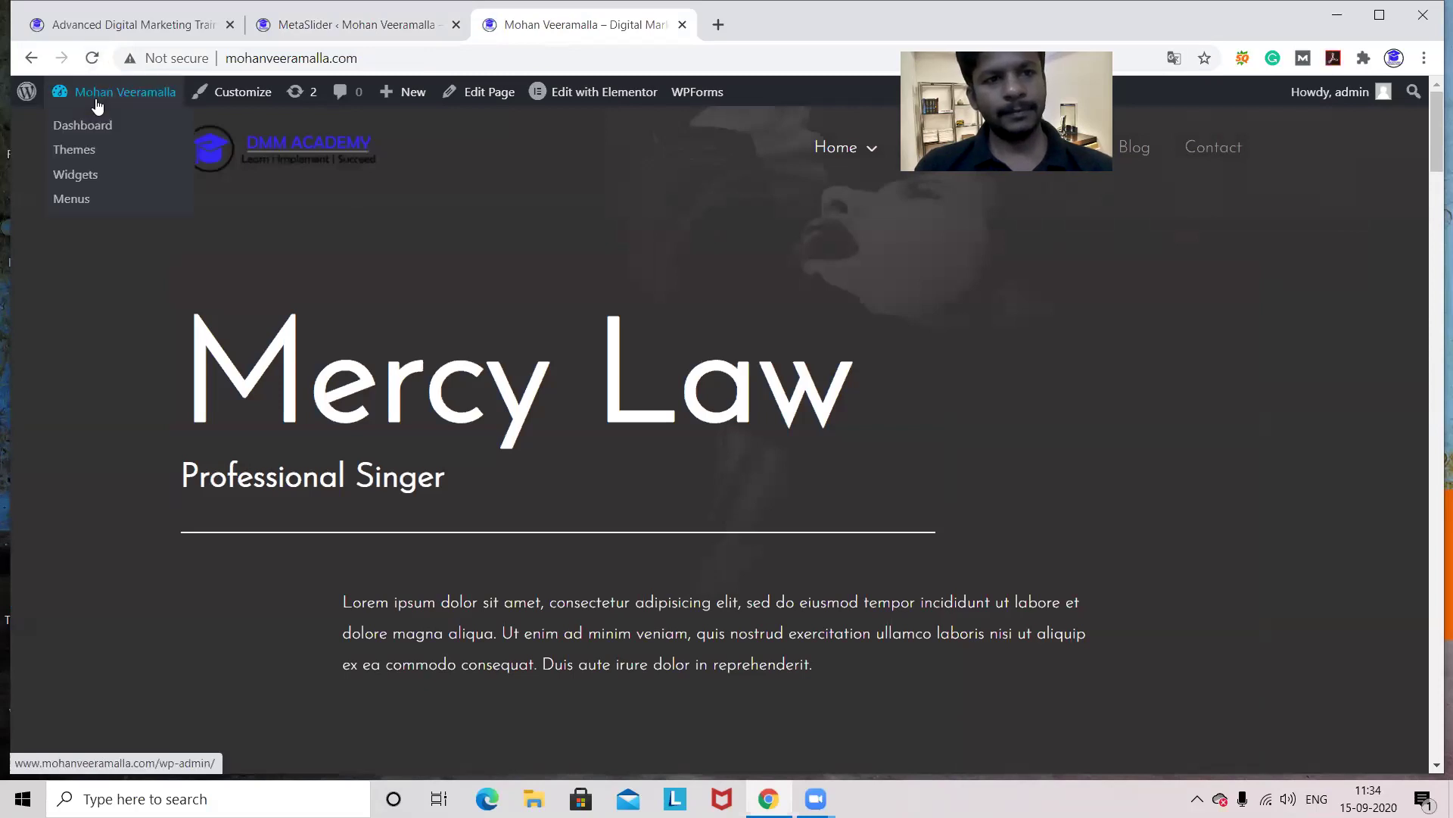
pyautogui.click(90, 130)
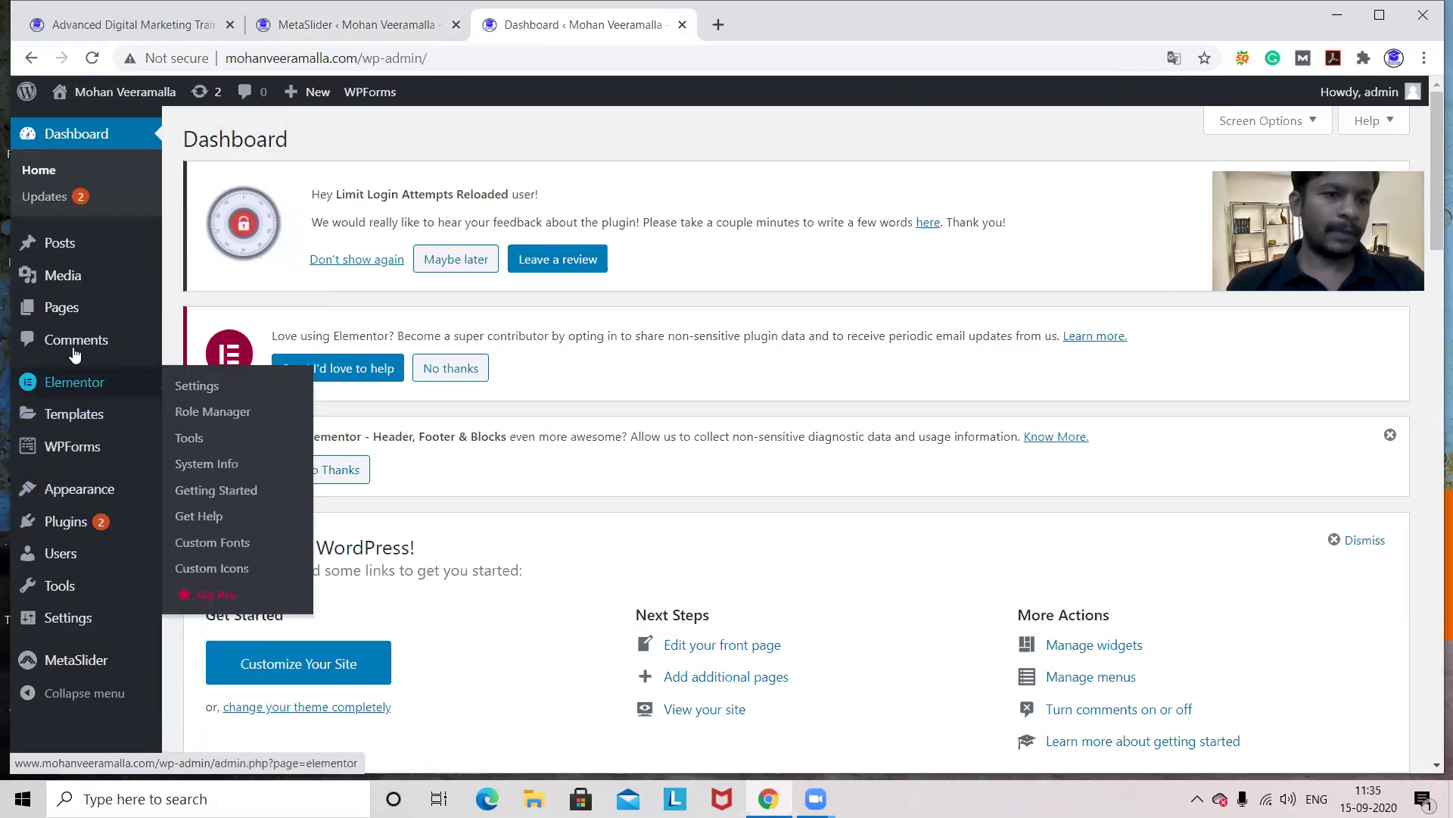
pyautogui.moveTo(73, 321)
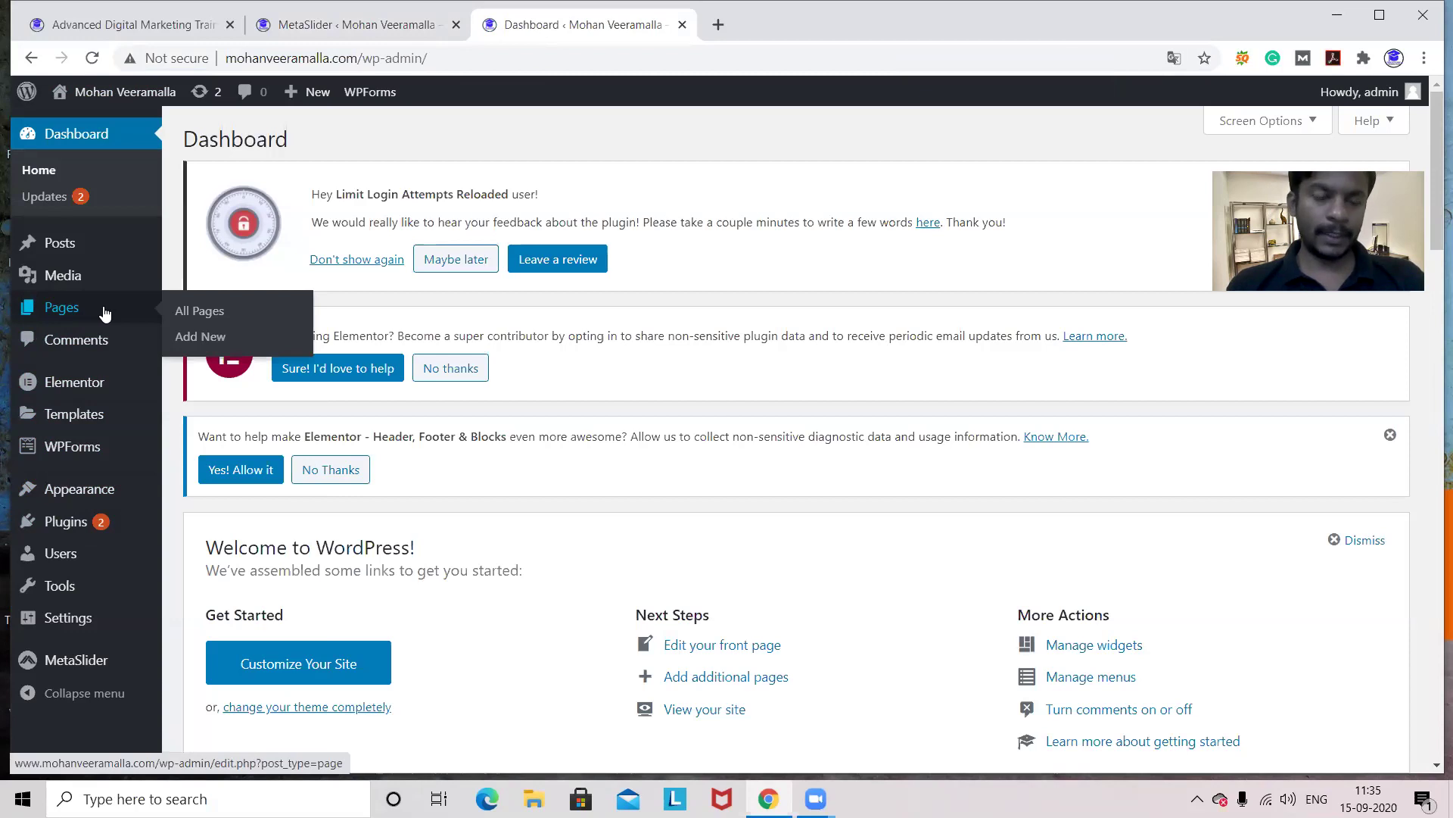
pyautogui.click(205, 311)
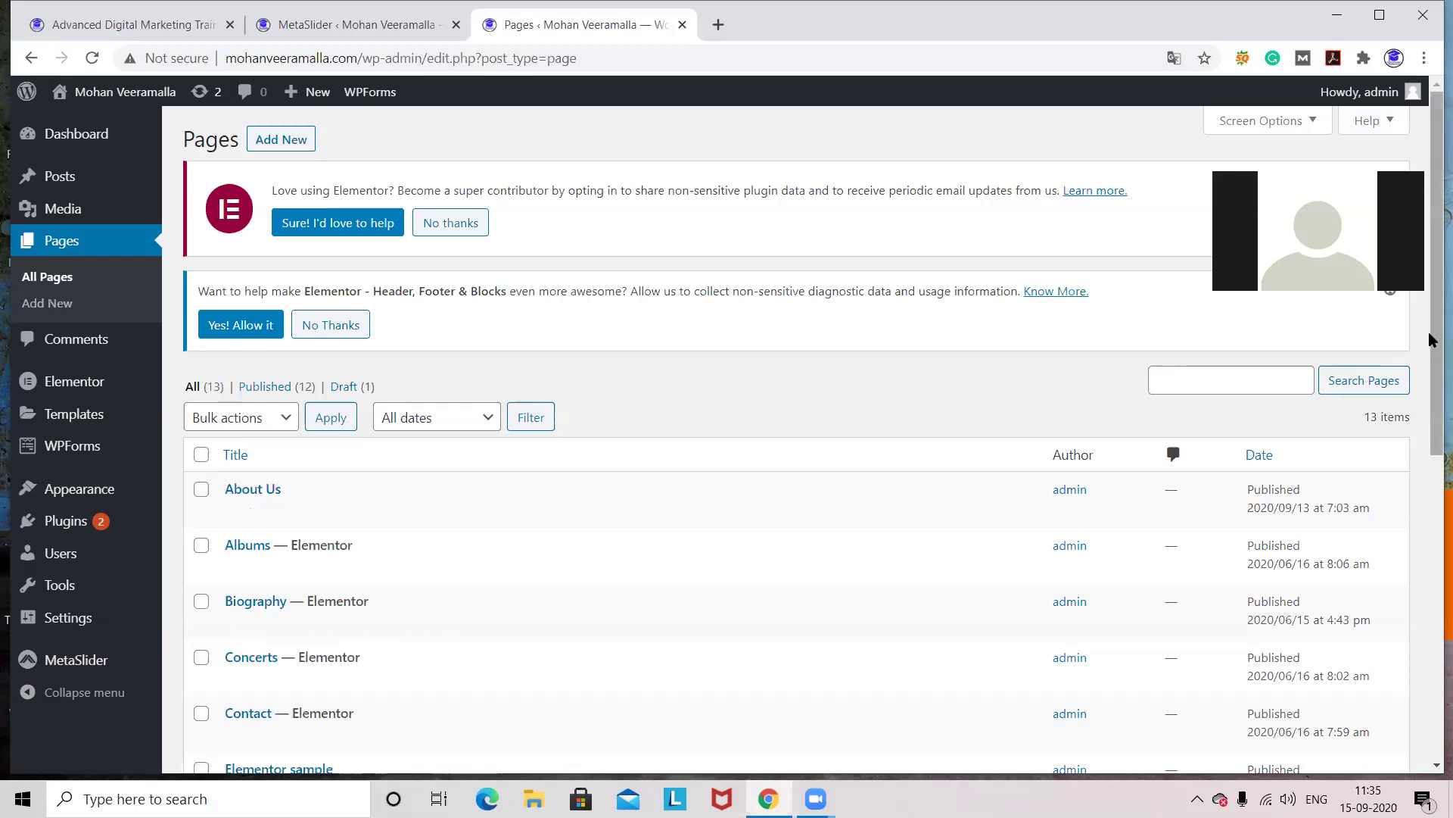
# - Scroll the All Pages list down to locate the Elementor sample page
pyautogui.moveTo(1430, 340)
pyautogui.mouseDown()
pyautogui.moveTo(1430, 568)
pyautogui.moveTo(1431, 327)
pyautogui.mouseUp()
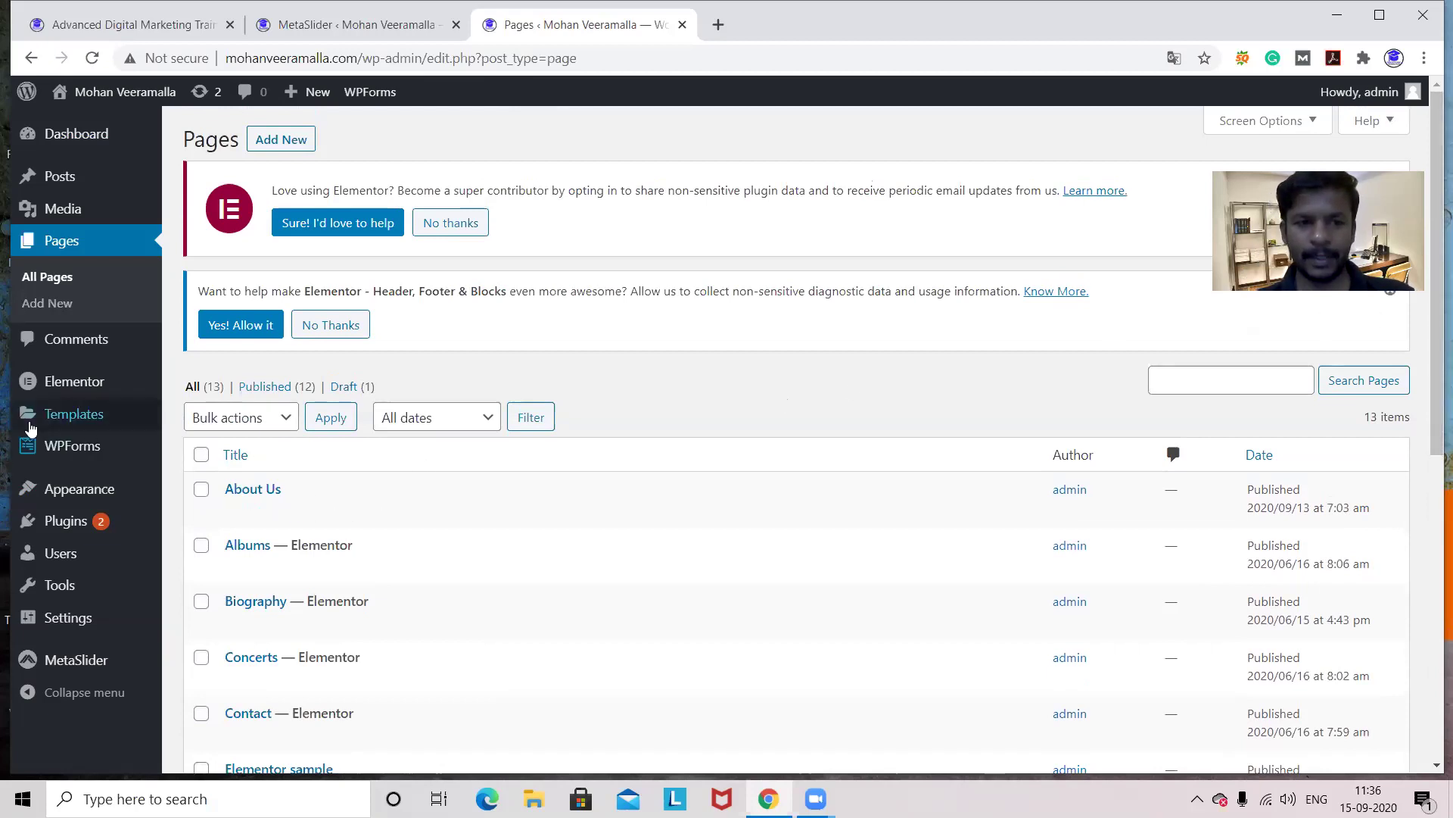
pyautogui.moveTo(50, 449)
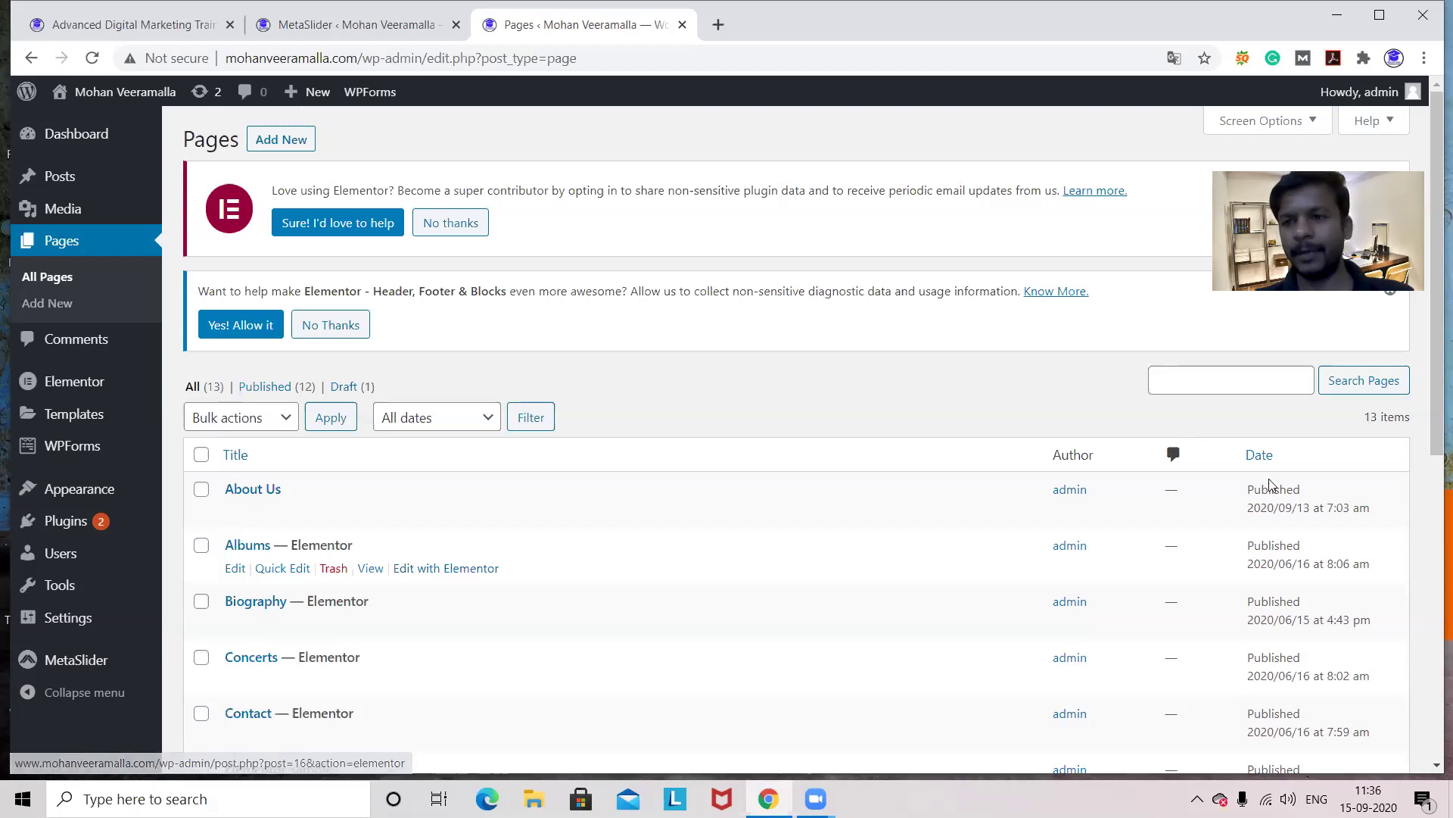
pyautogui.moveTo(1431, 368); pyautogui.dragTo(1431, 449)
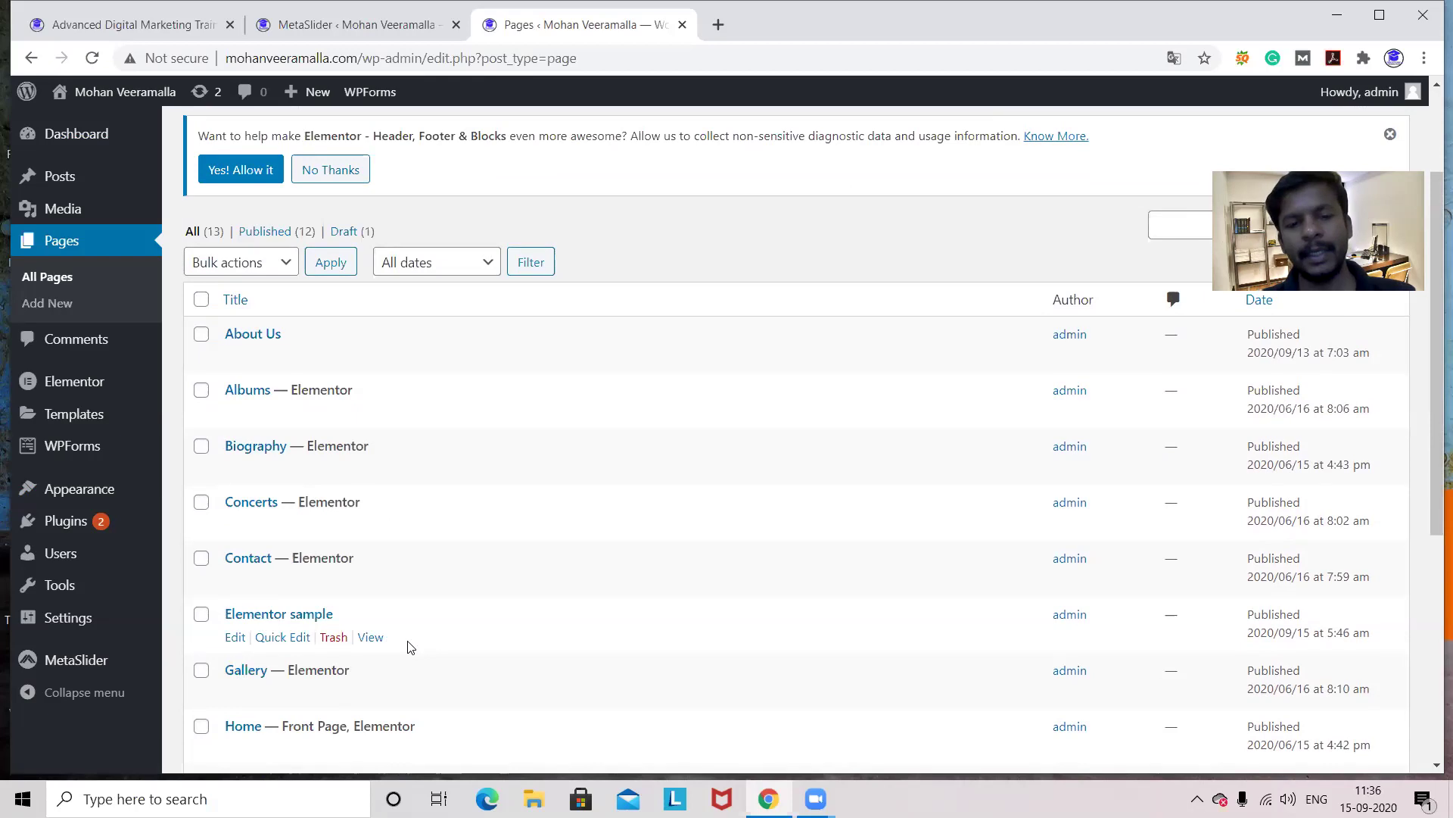
# - Open the Elementor sample page for editing, then switch to the Elementor editor
pyautogui.click(234, 640)
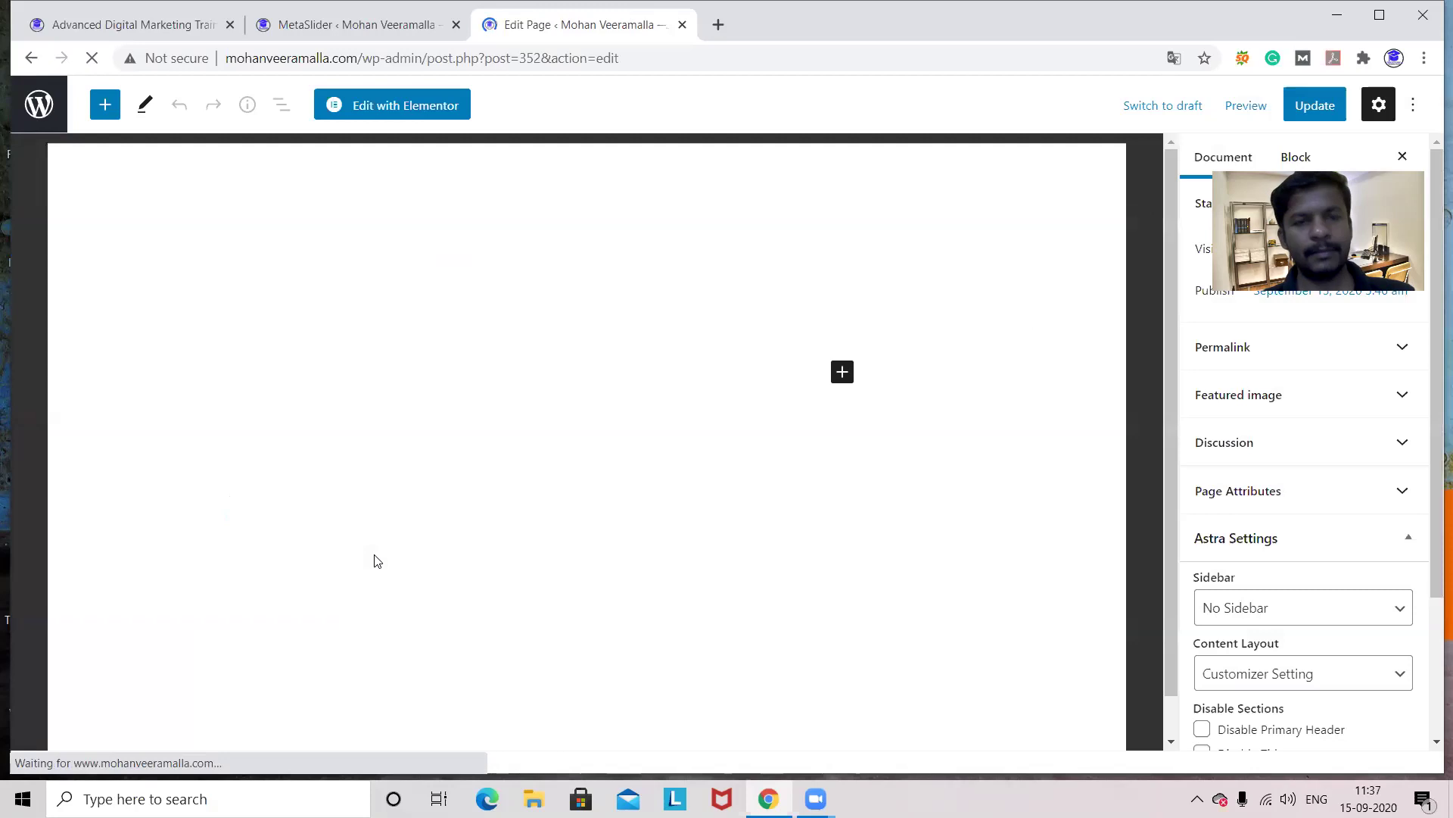
pyautogui.click(392, 106)
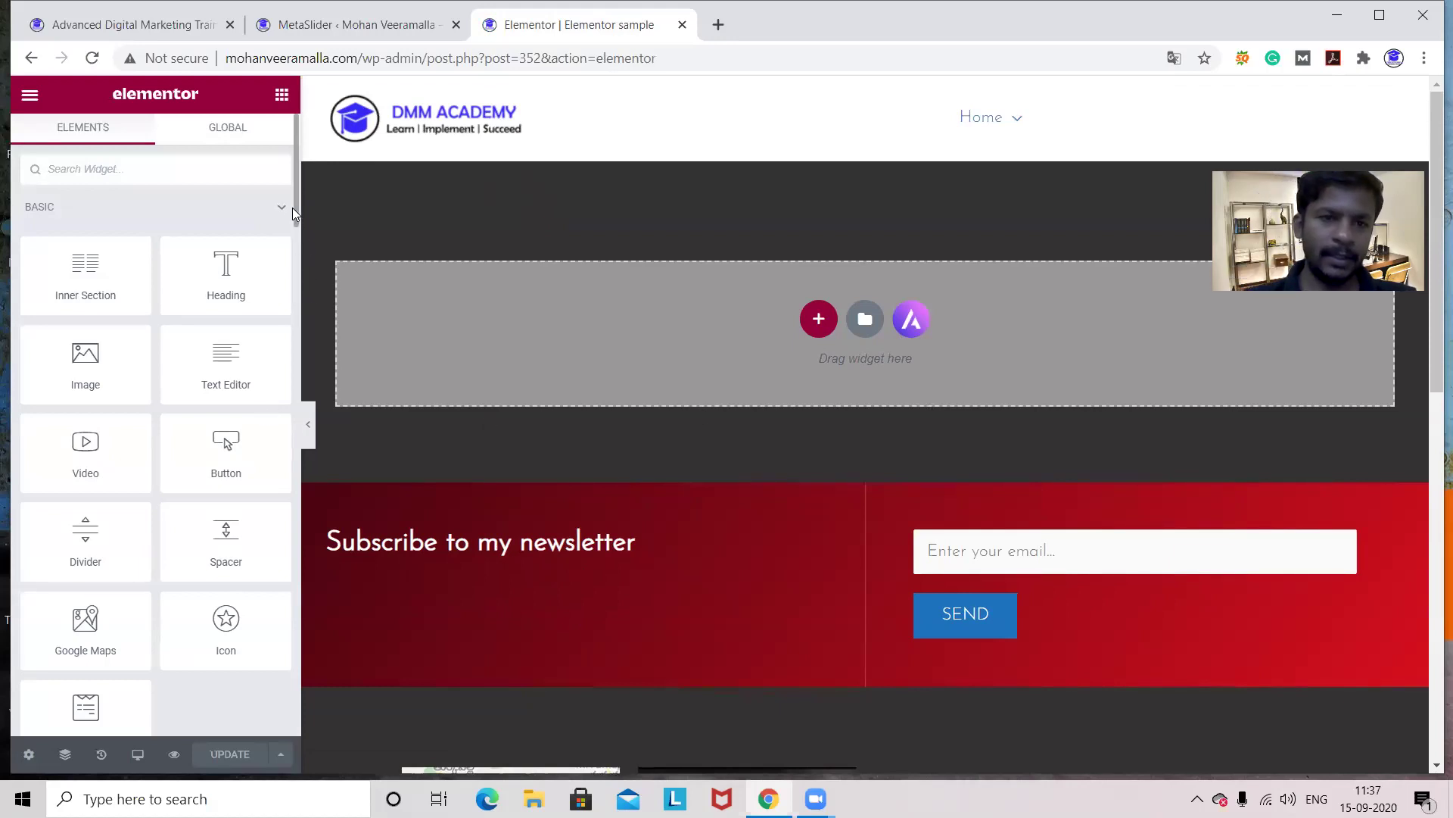
# - Place the MetaSlider widget from the WordPress category into the empty section of the sample page
pyautogui.moveTo(294, 209); pyautogui.dragTo(276, 747)
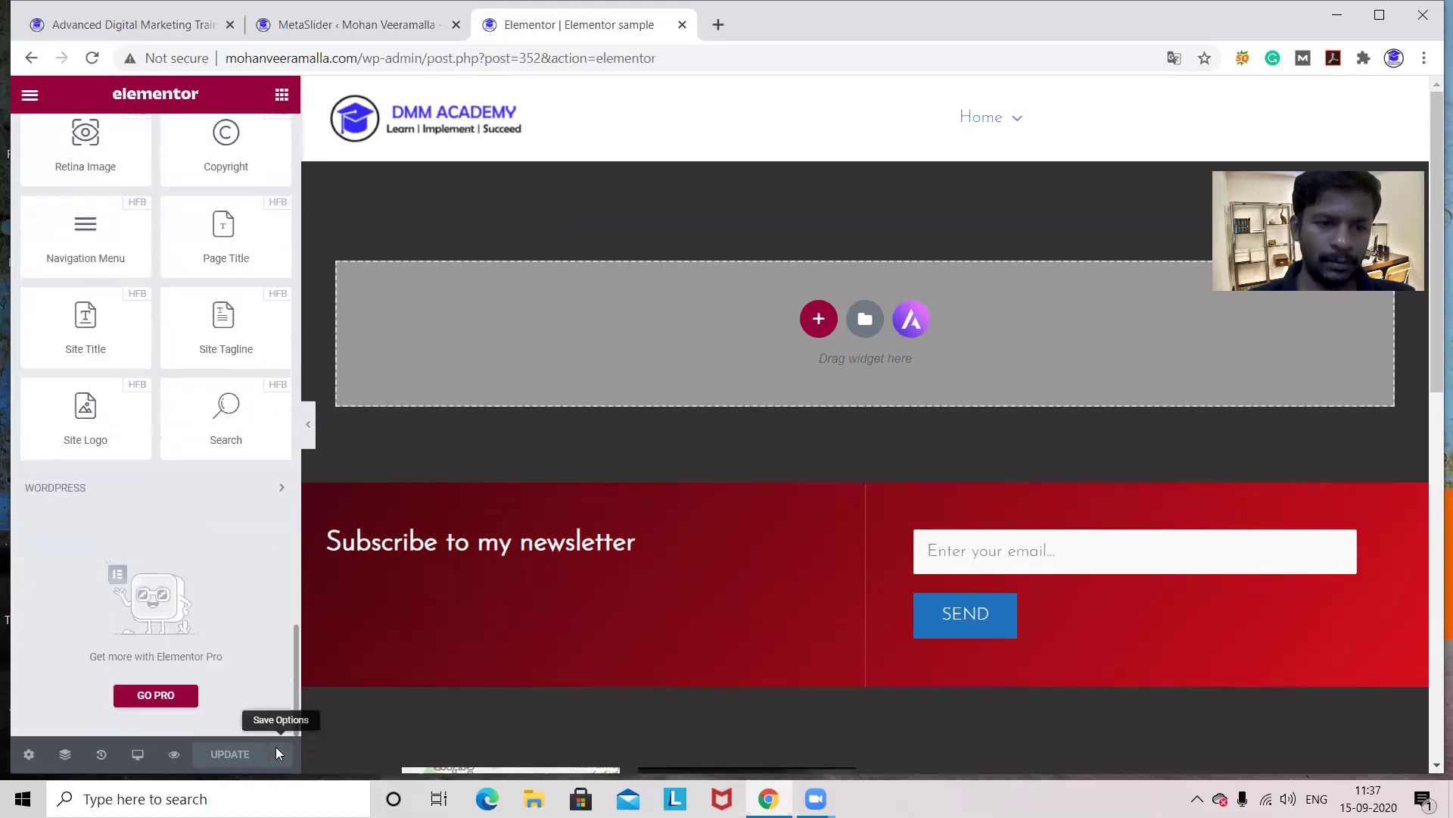
pyautogui.click(208, 497)
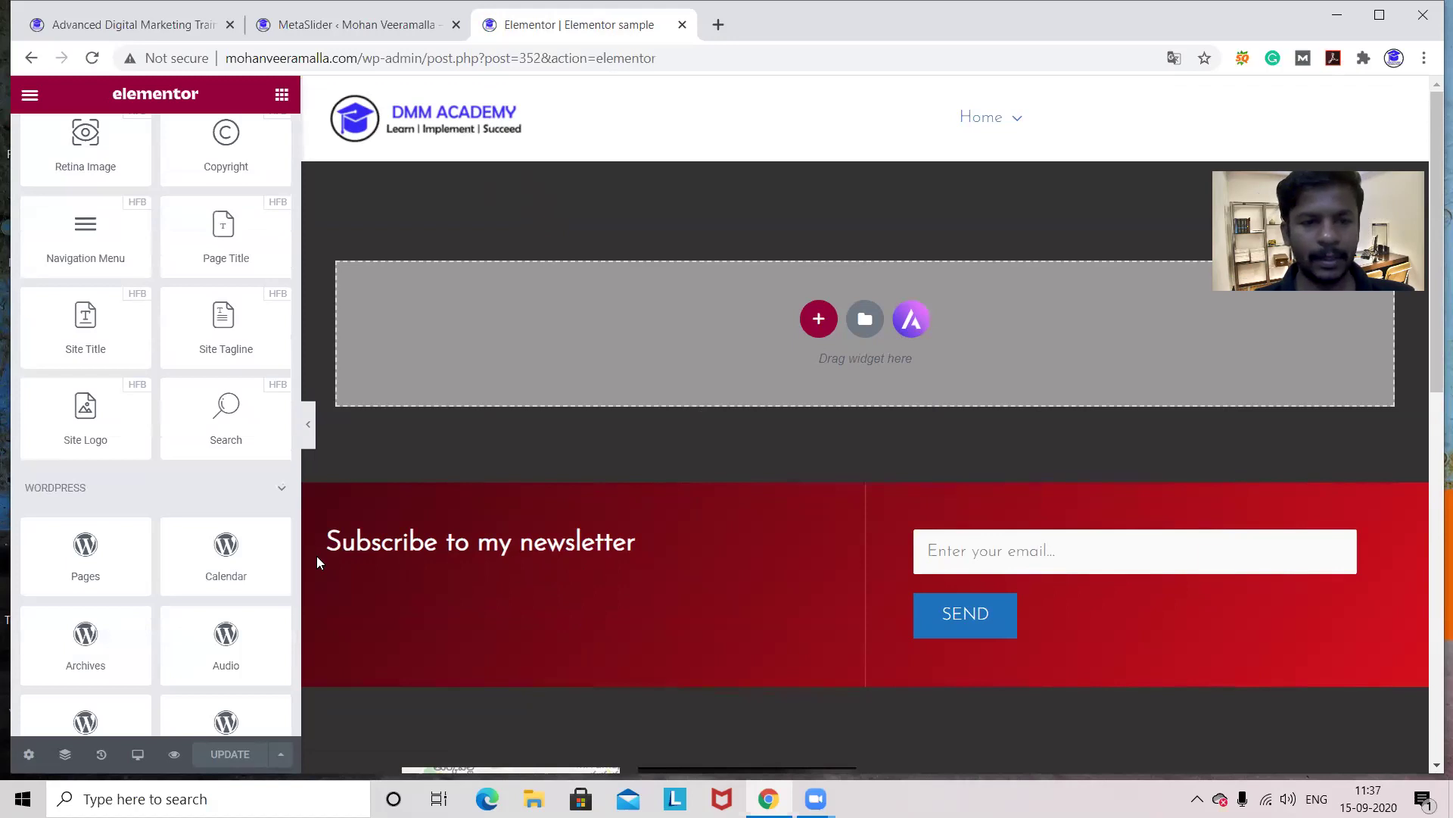
pyautogui.moveTo(295, 545); pyautogui.dragTo(296, 614)
pyautogui.scroll(-2, 296, 608)
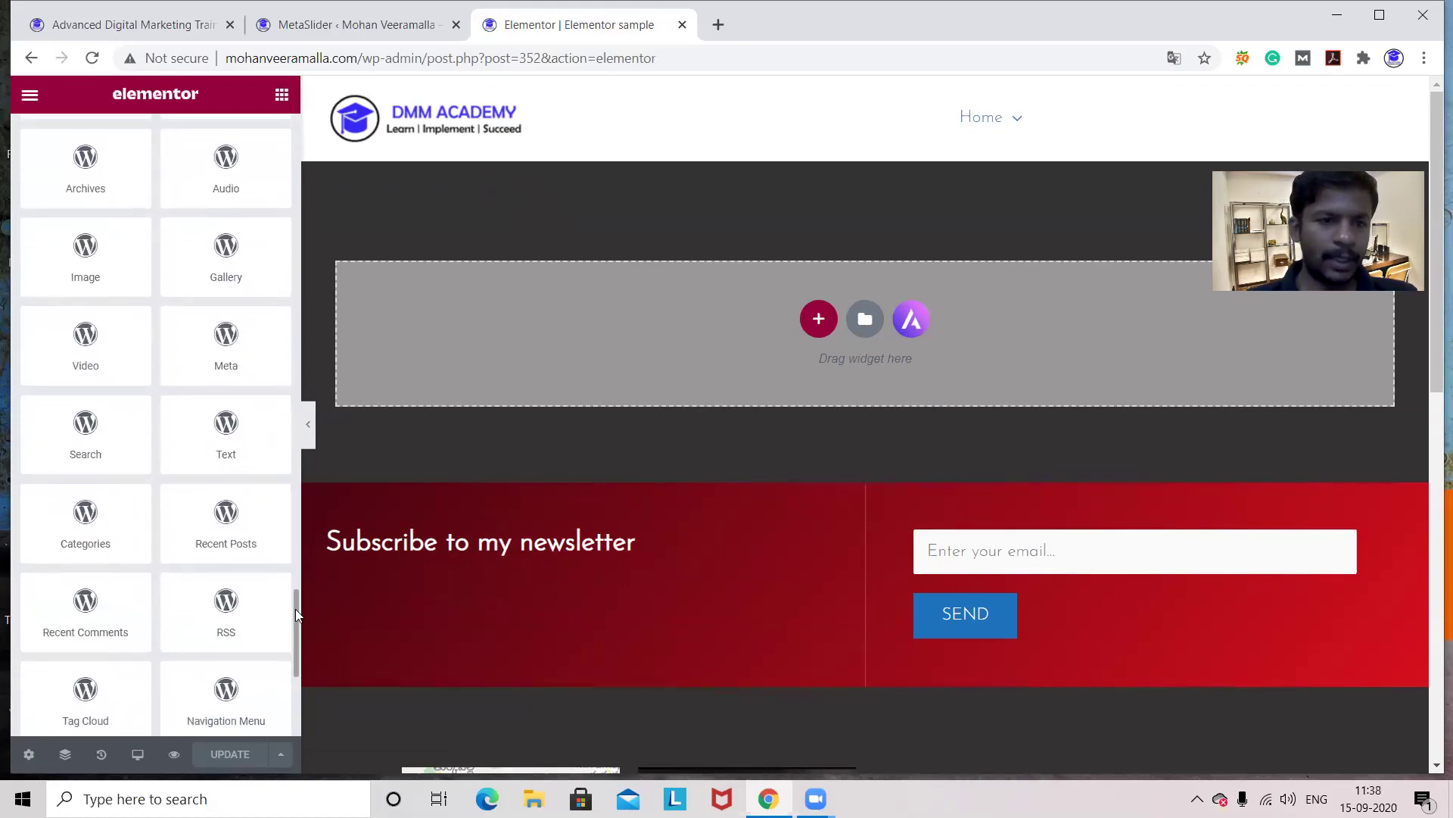
pyautogui.scroll(-5, 294, 615)
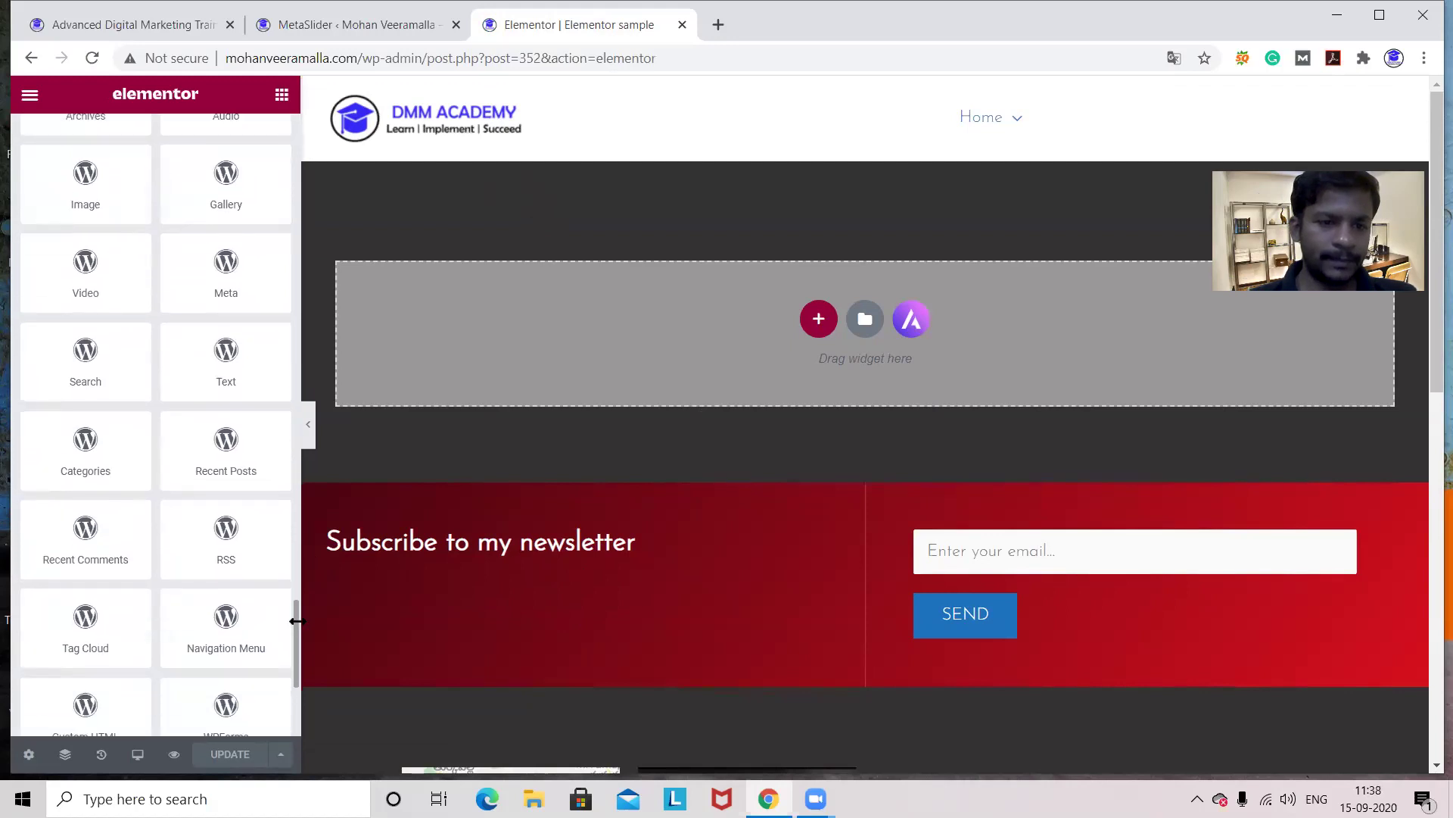
pyautogui.scroll(-2, 295, 637)
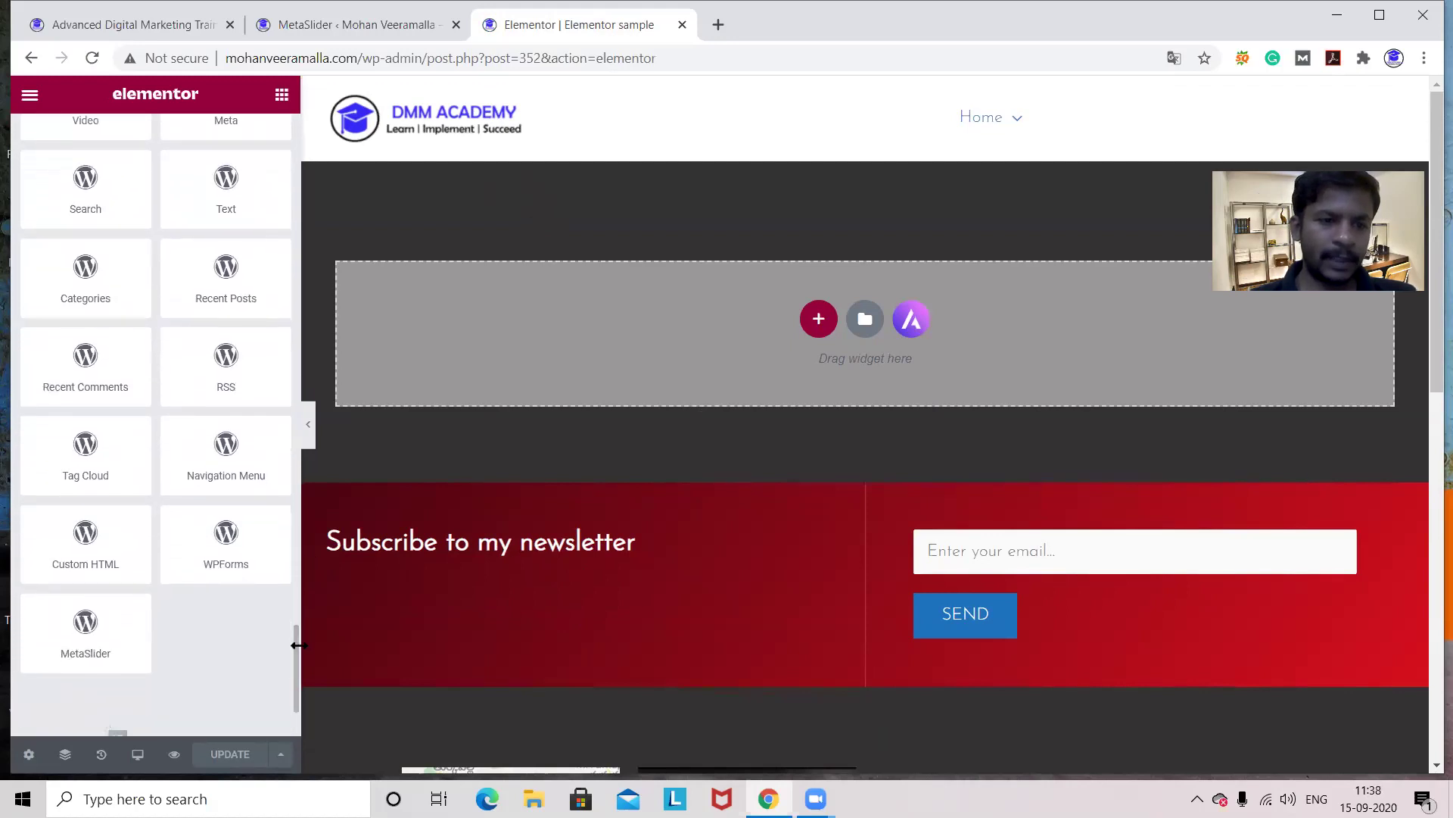
pyautogui.moveTo(82, 640); pyautogui.dragTo(767, 317)
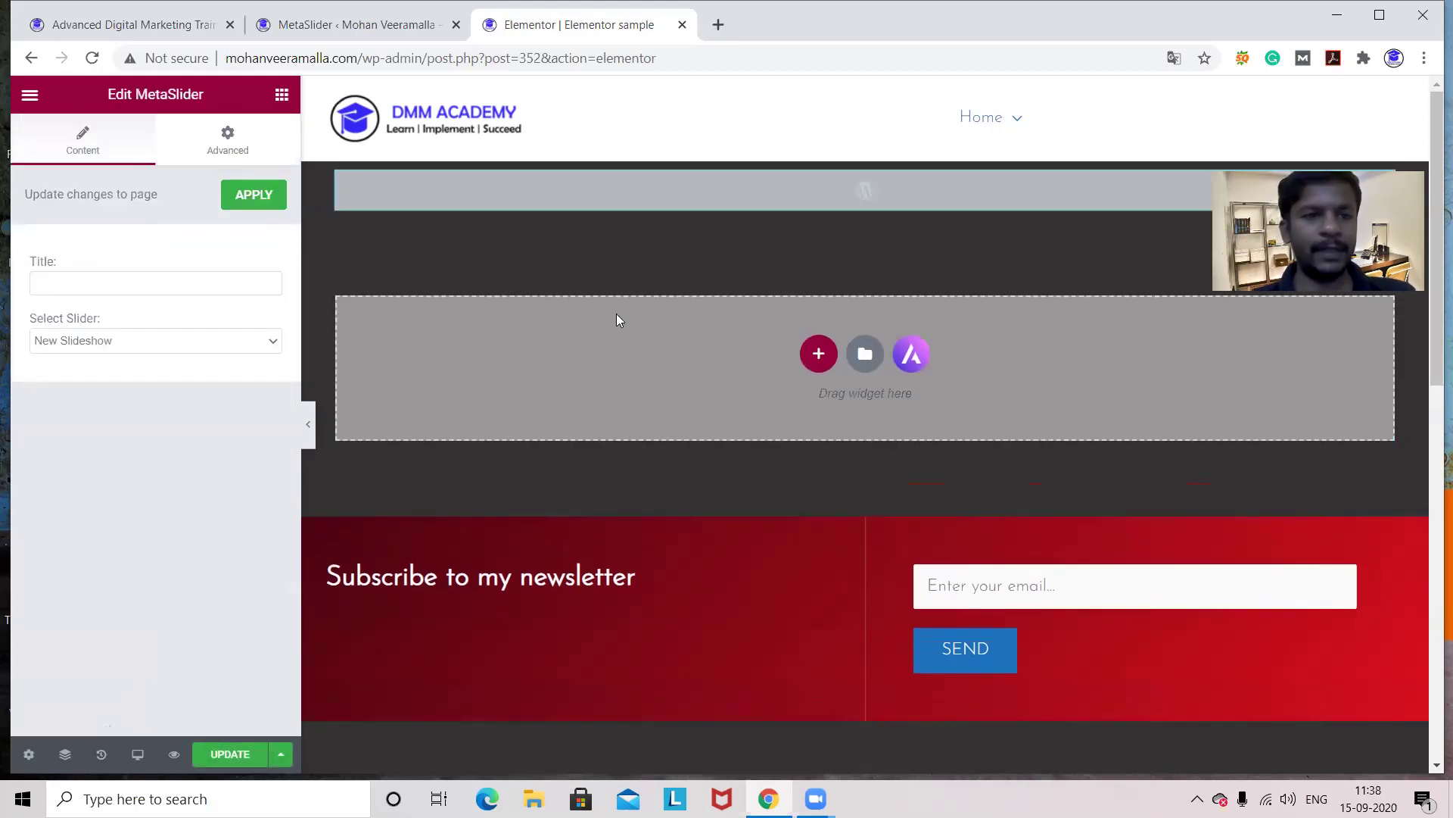
# - Set the widget's slider to New Slideshow and save the page with UPDATE
pyautogui.click(271, 342)
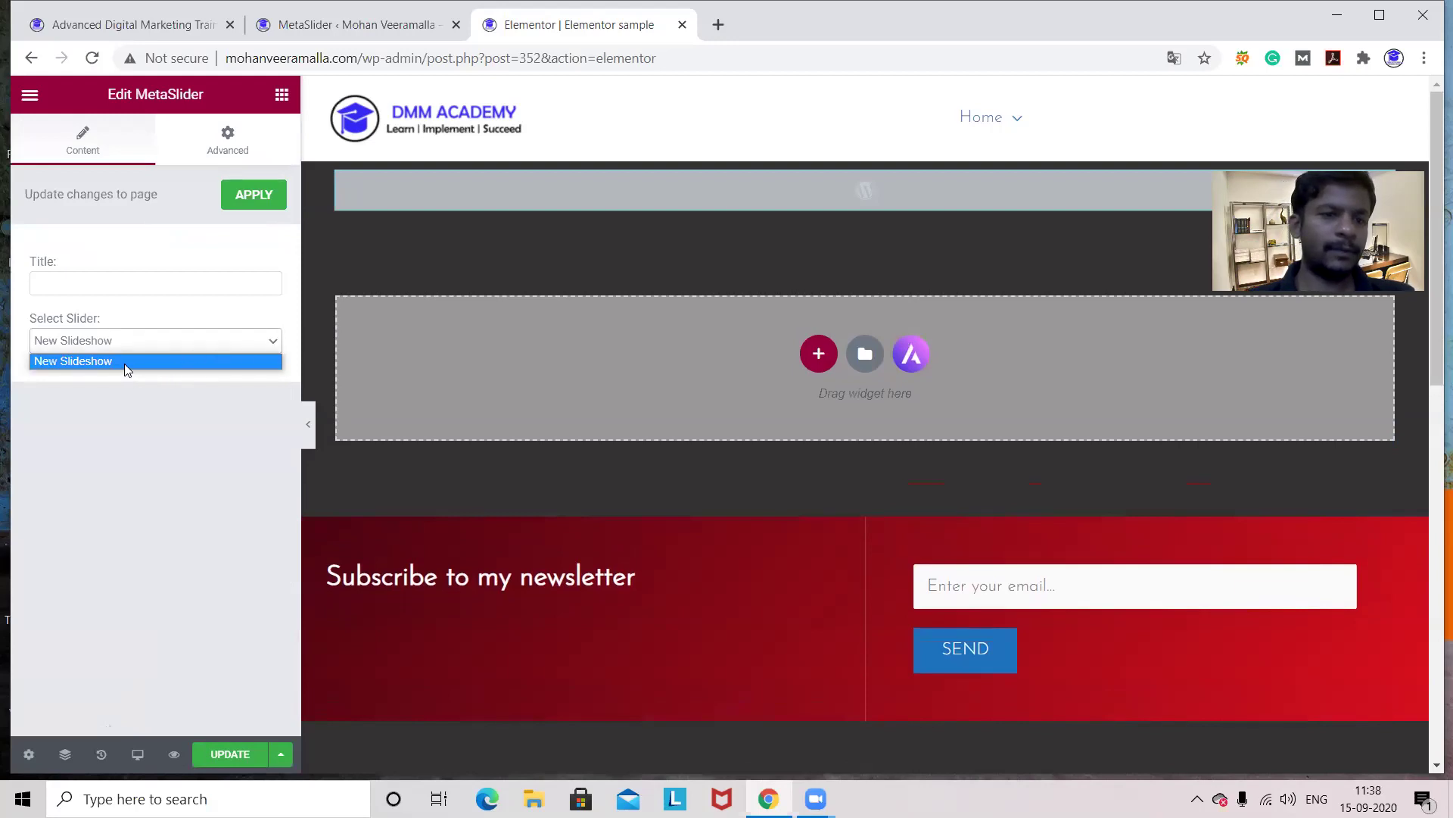
pyautogui.click(126, 363)
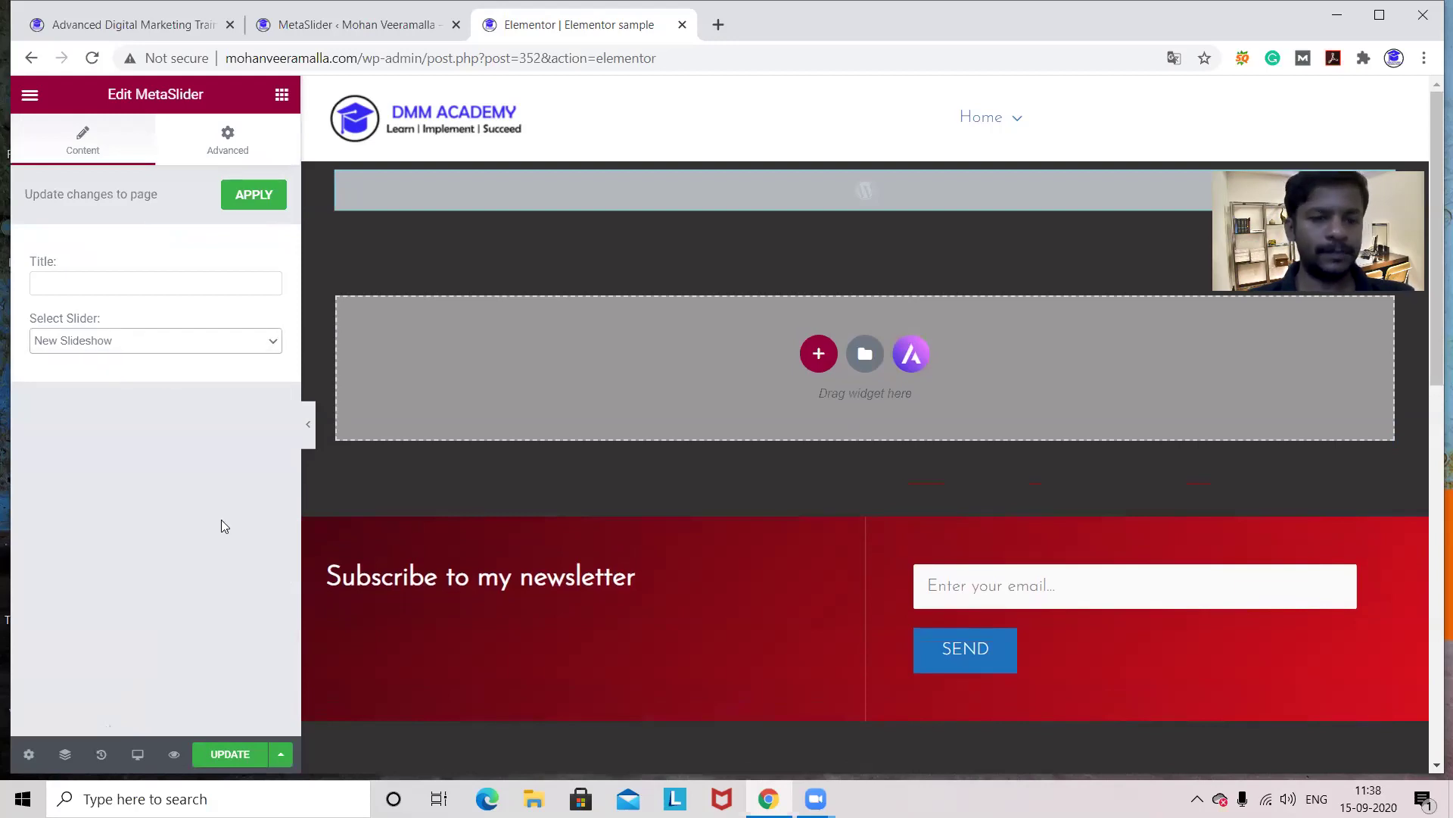
pyautogui.click(224, 755)
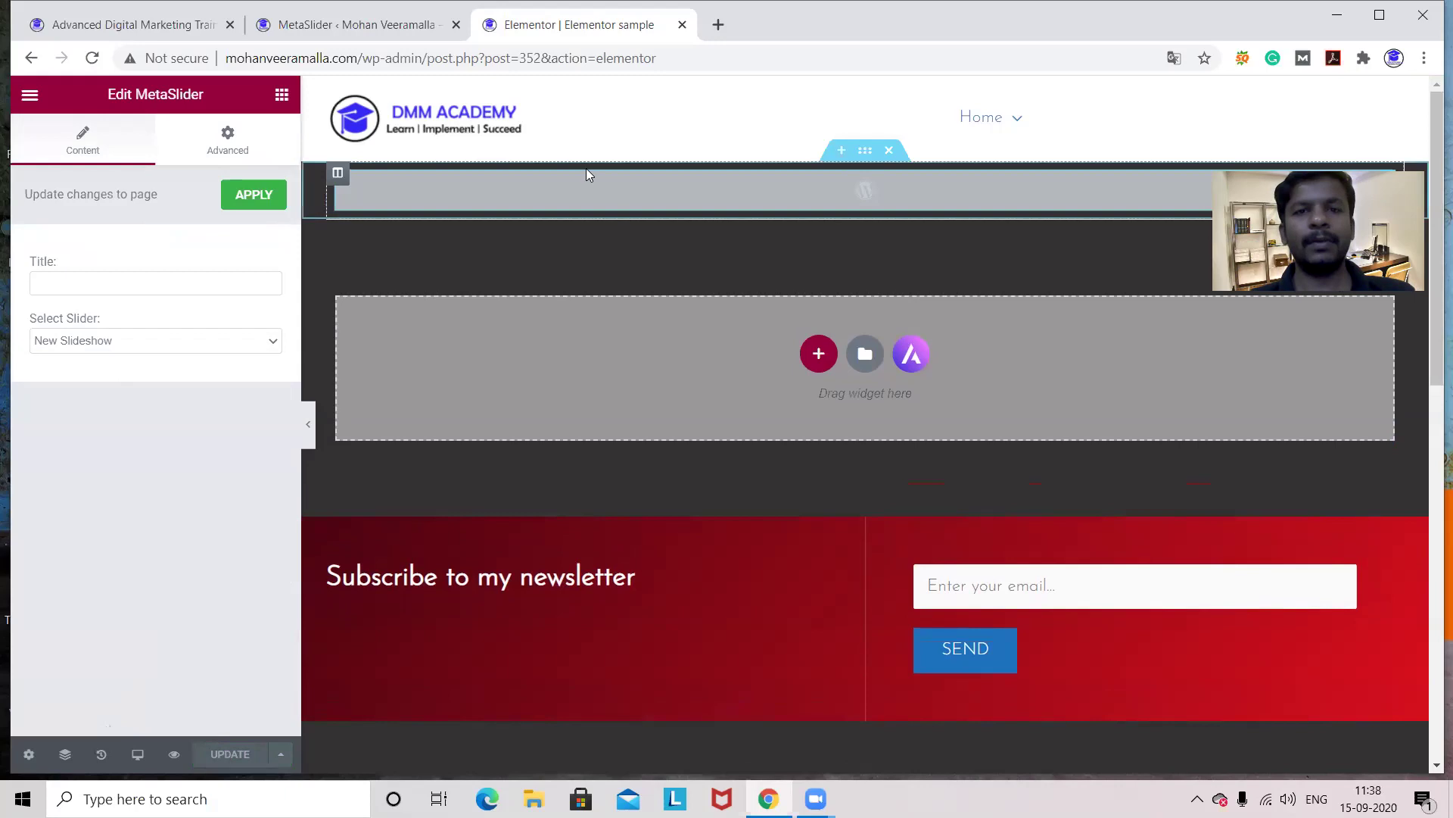
# - Load the mohanveeramalla.com home page in a new browser tab
pyautogui.click(717, 25)
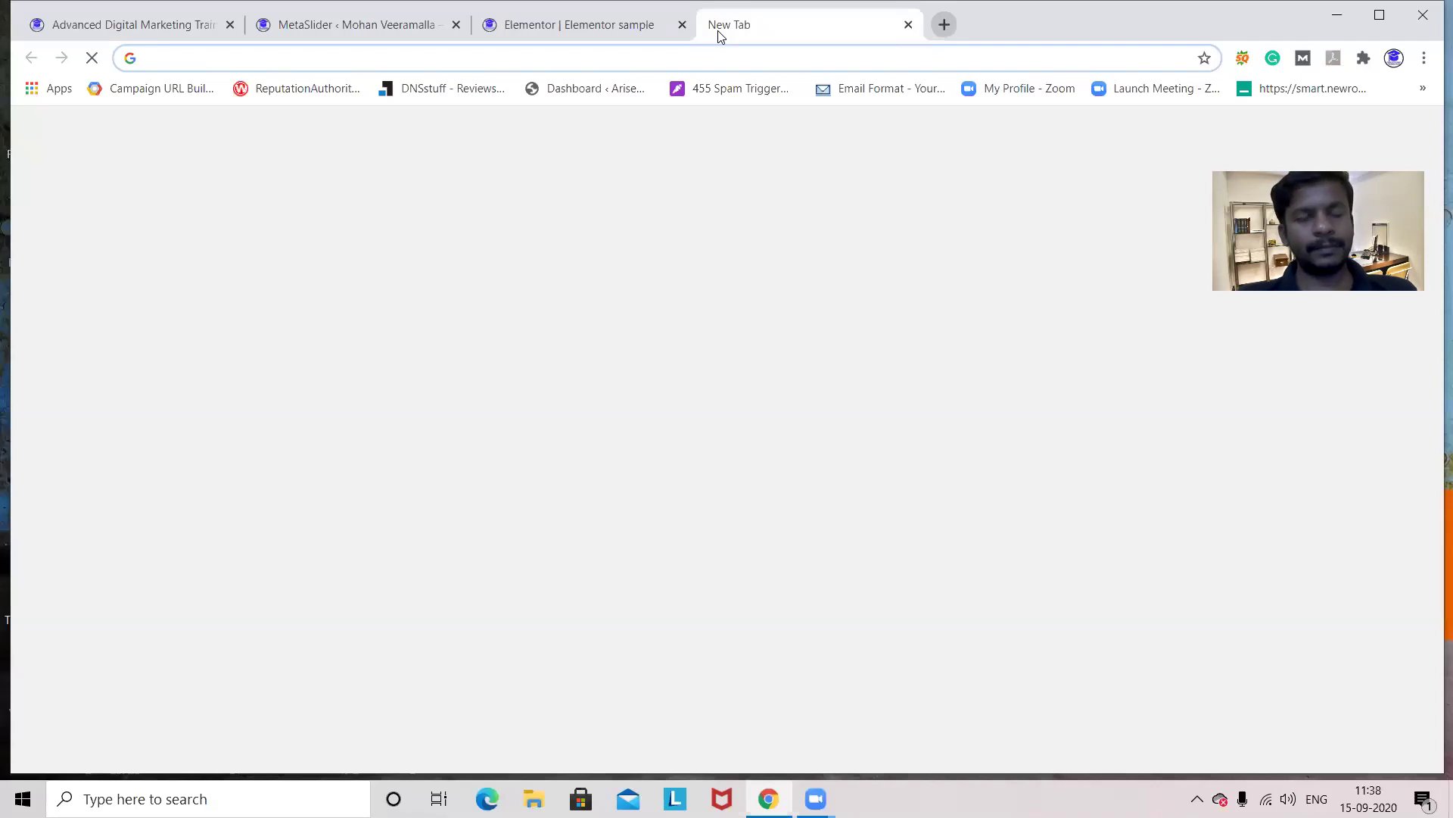
pyautogui.write('mohanveeramalla.com')
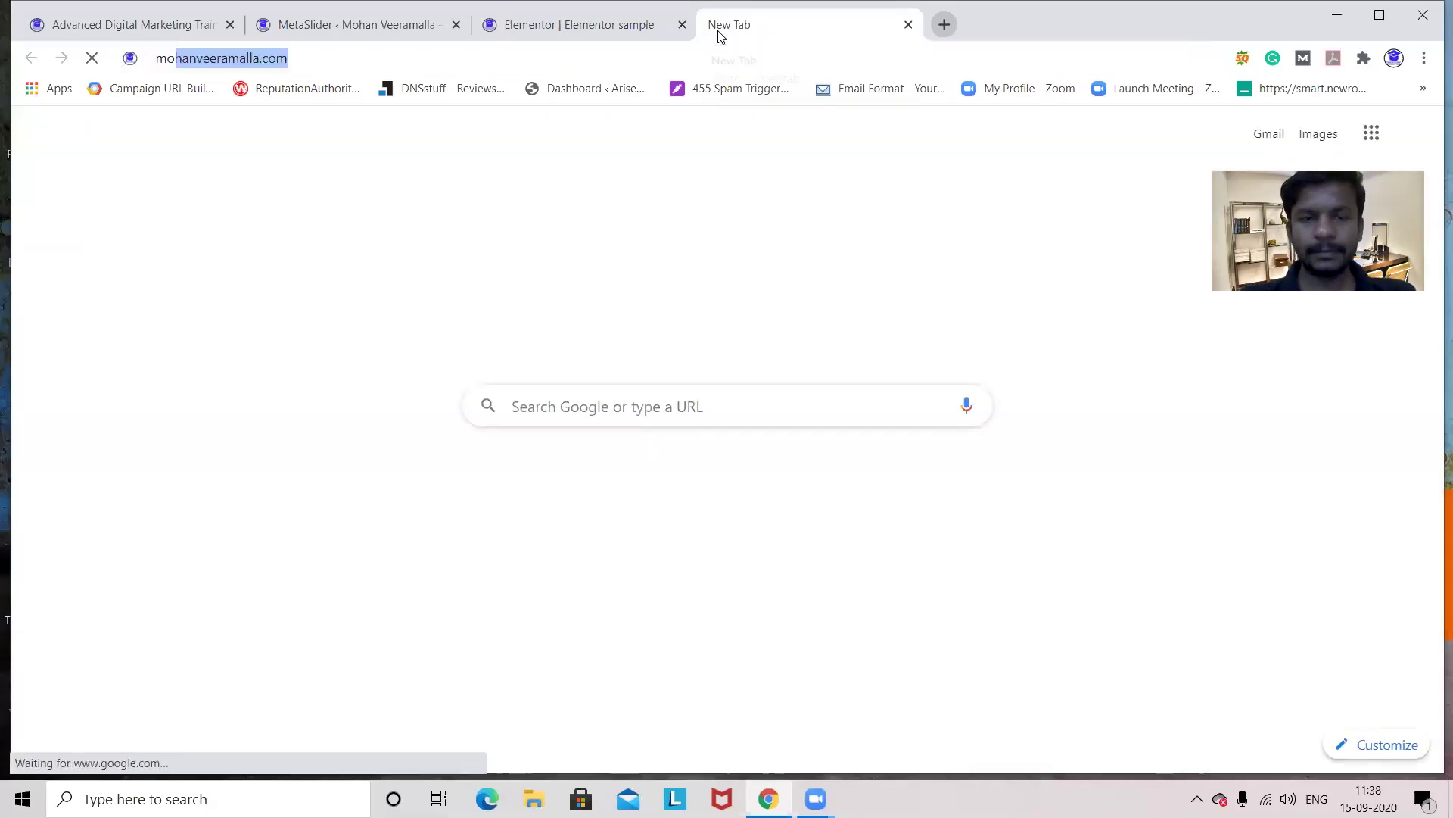
pyautogui.press('Return')
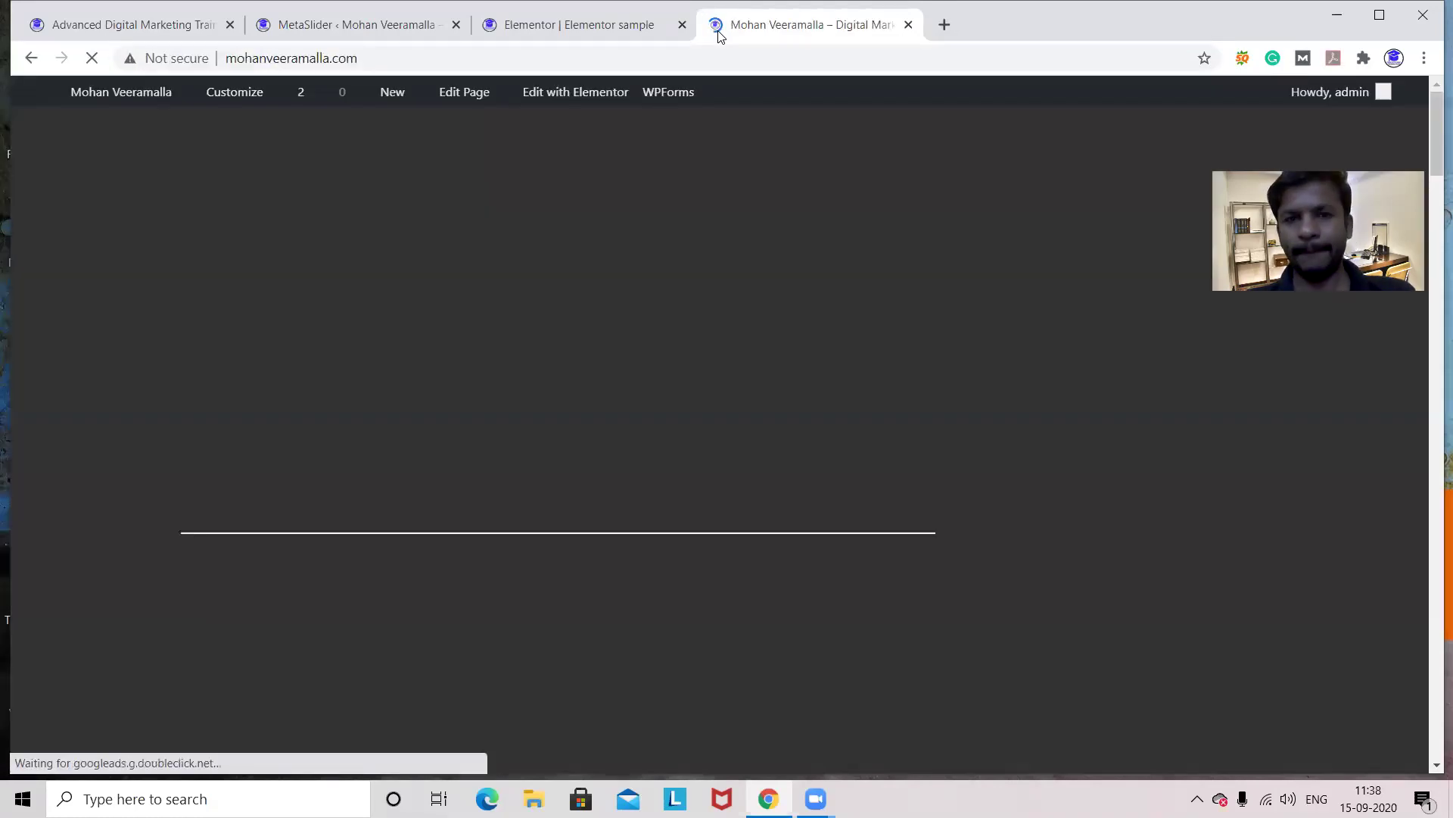
# - Open the live Elementor sample page from the Home menu and check it for a slideshow
pyautogui.moveTo(861, 148)
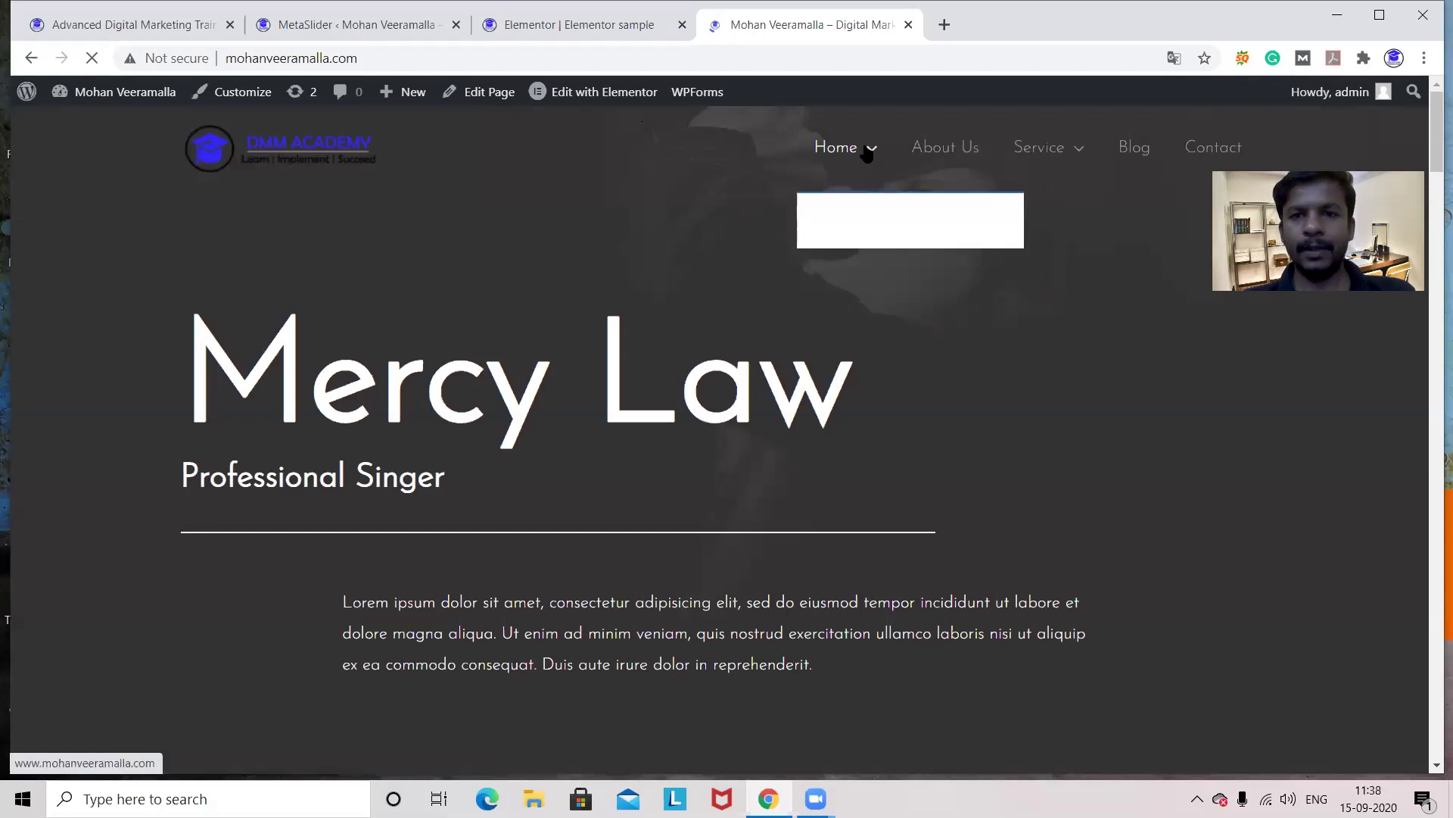
pyautogui.click(864, 220)
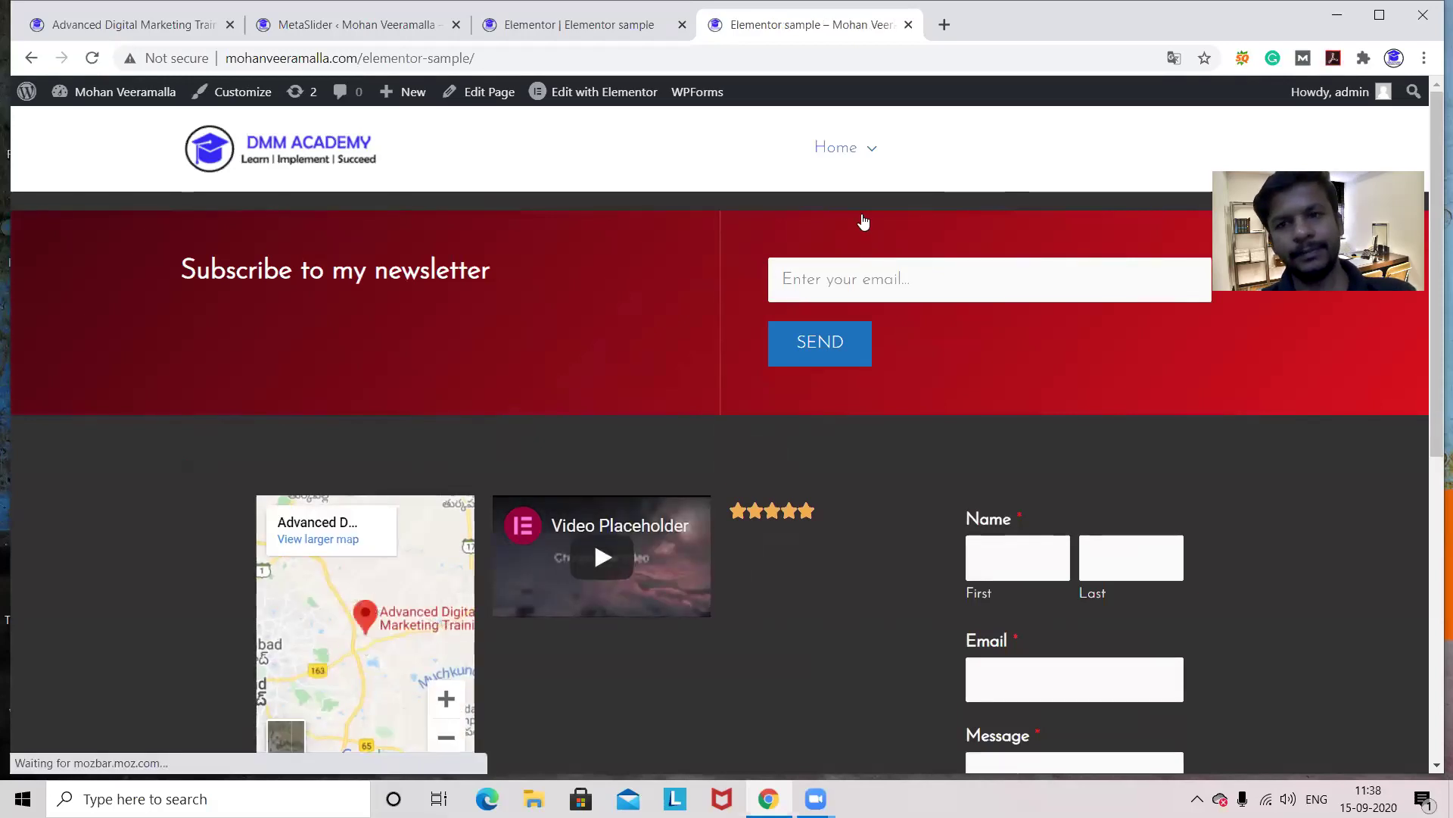
pyautogui.scroll(-2, 864, 221)
pyautogui.scroll(-2, 863, 221)
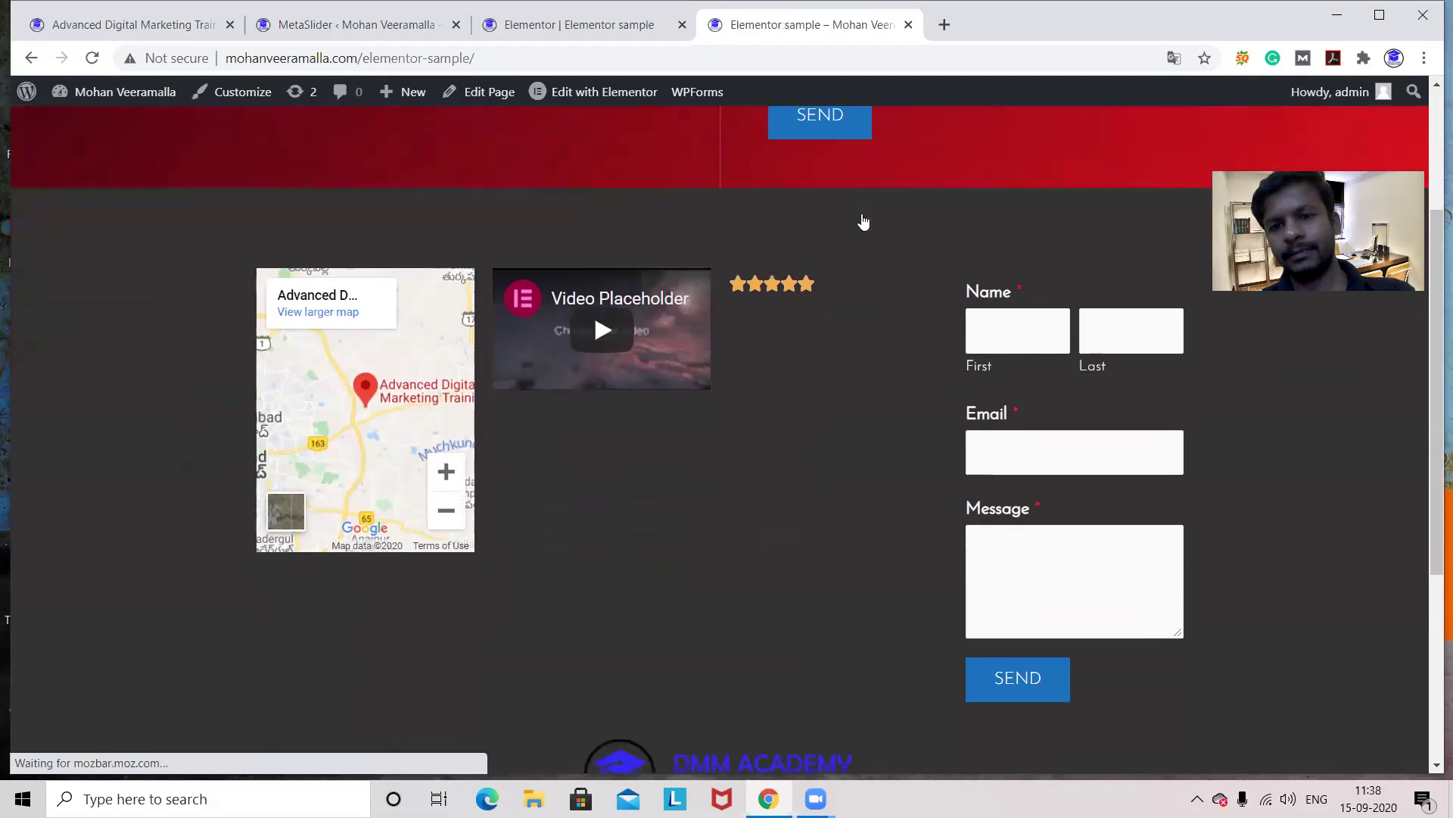
pyautogui.scroll(4, 864, 221)
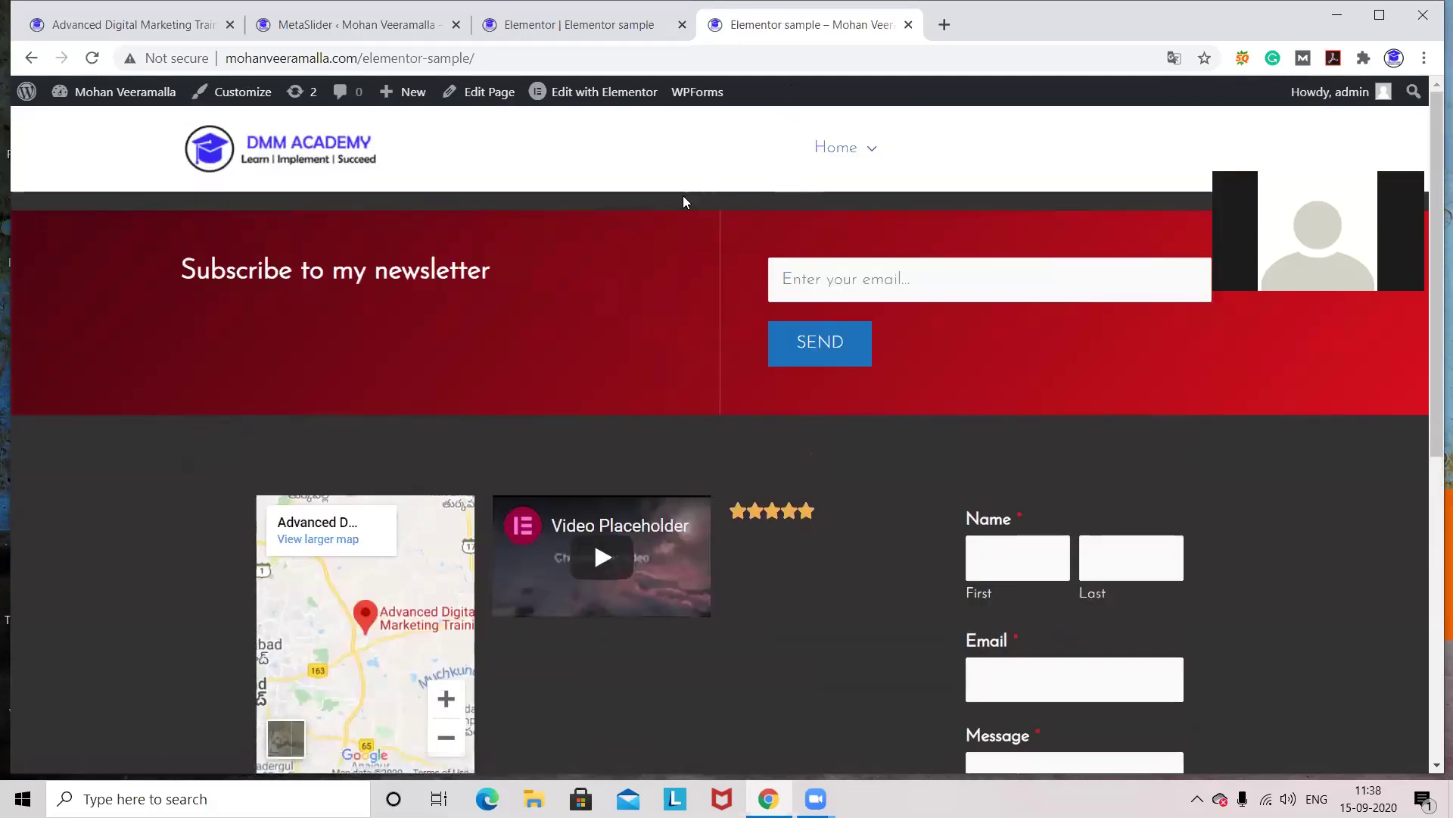
pyautogui.click(557, 38)
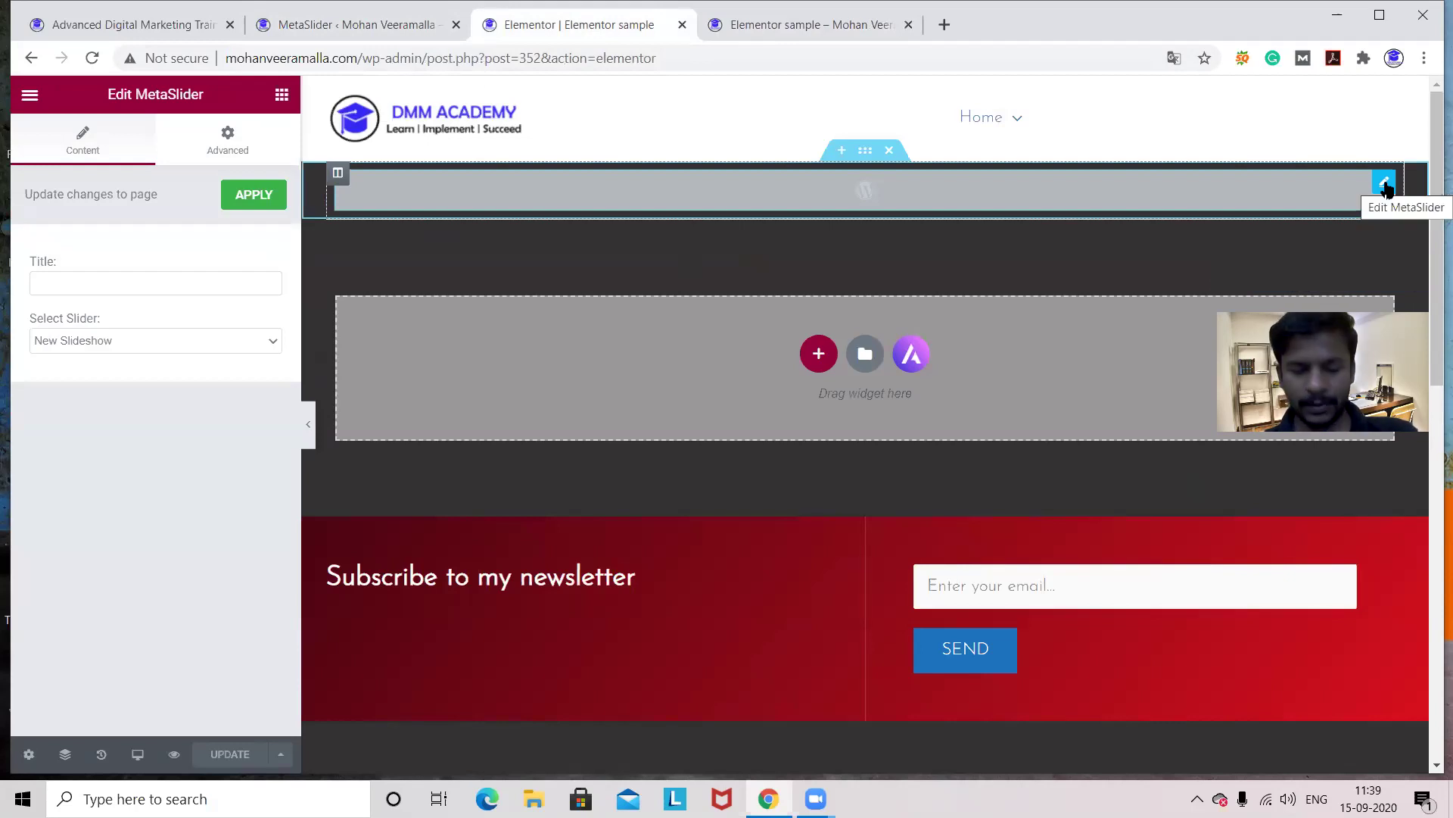
# - Delete the MetaSlider widget from the top of the sample page
pyautogui.click(890, 151)
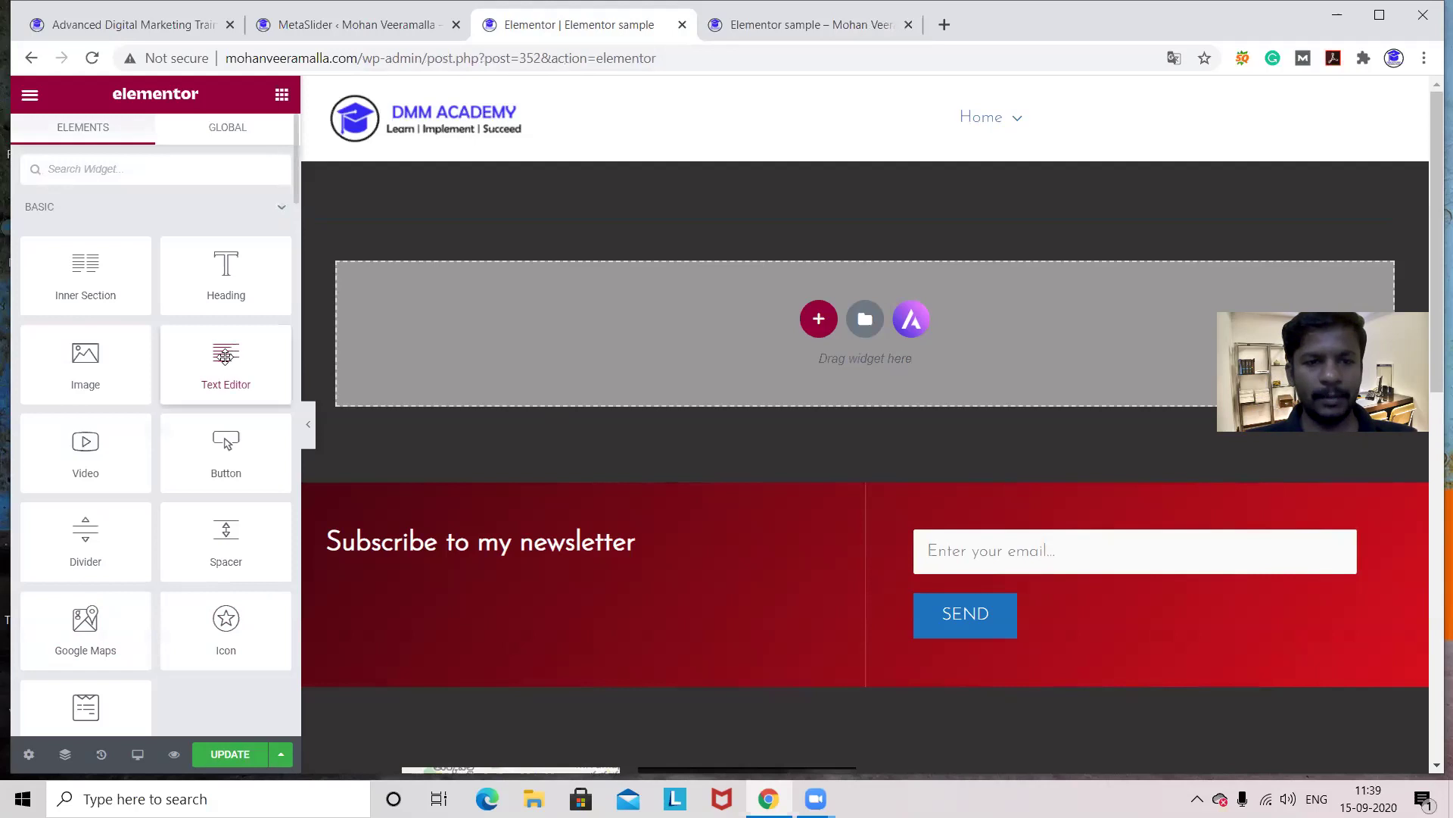
# - Add a Text Editor widget at the page top and clear its Lorem ipsum placeholder text
pyautogui.moveTo(225, 357); pyautogui.dragTo(761, 312)
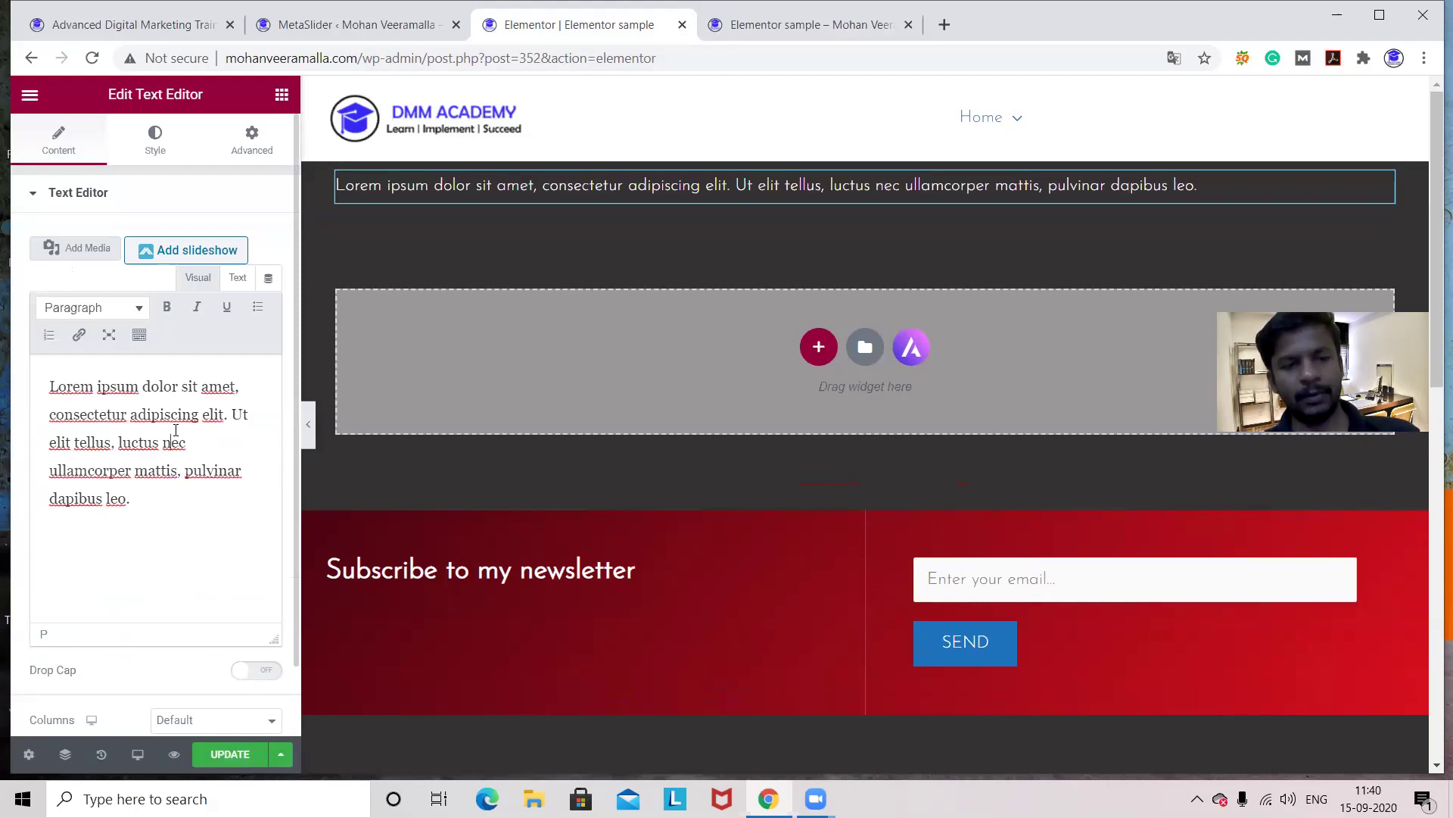
pyautogui.hotkey('ctrl', 'a')
pyautogui.press('BackSpace')
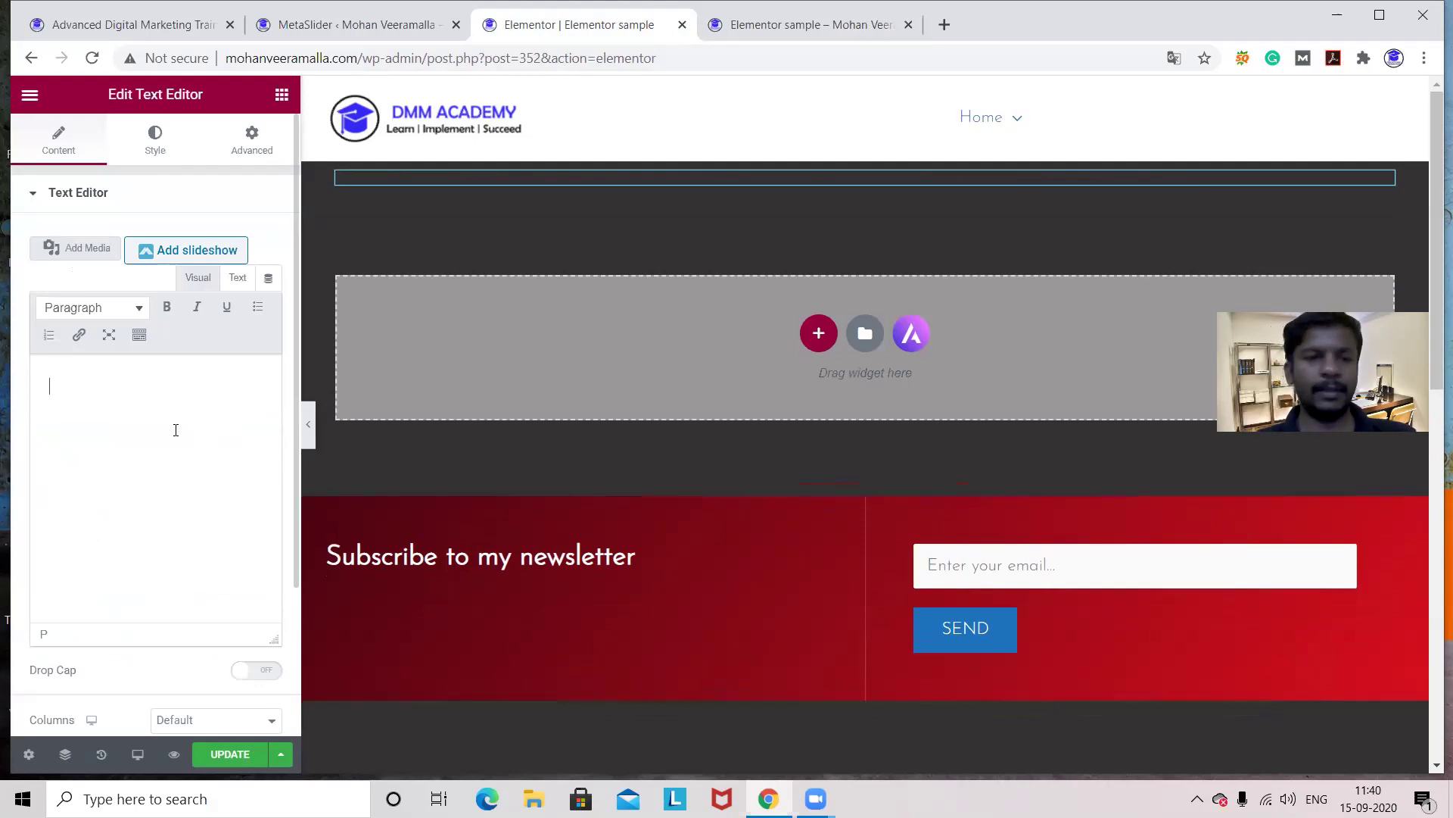
pyautogui.click(315, 26)
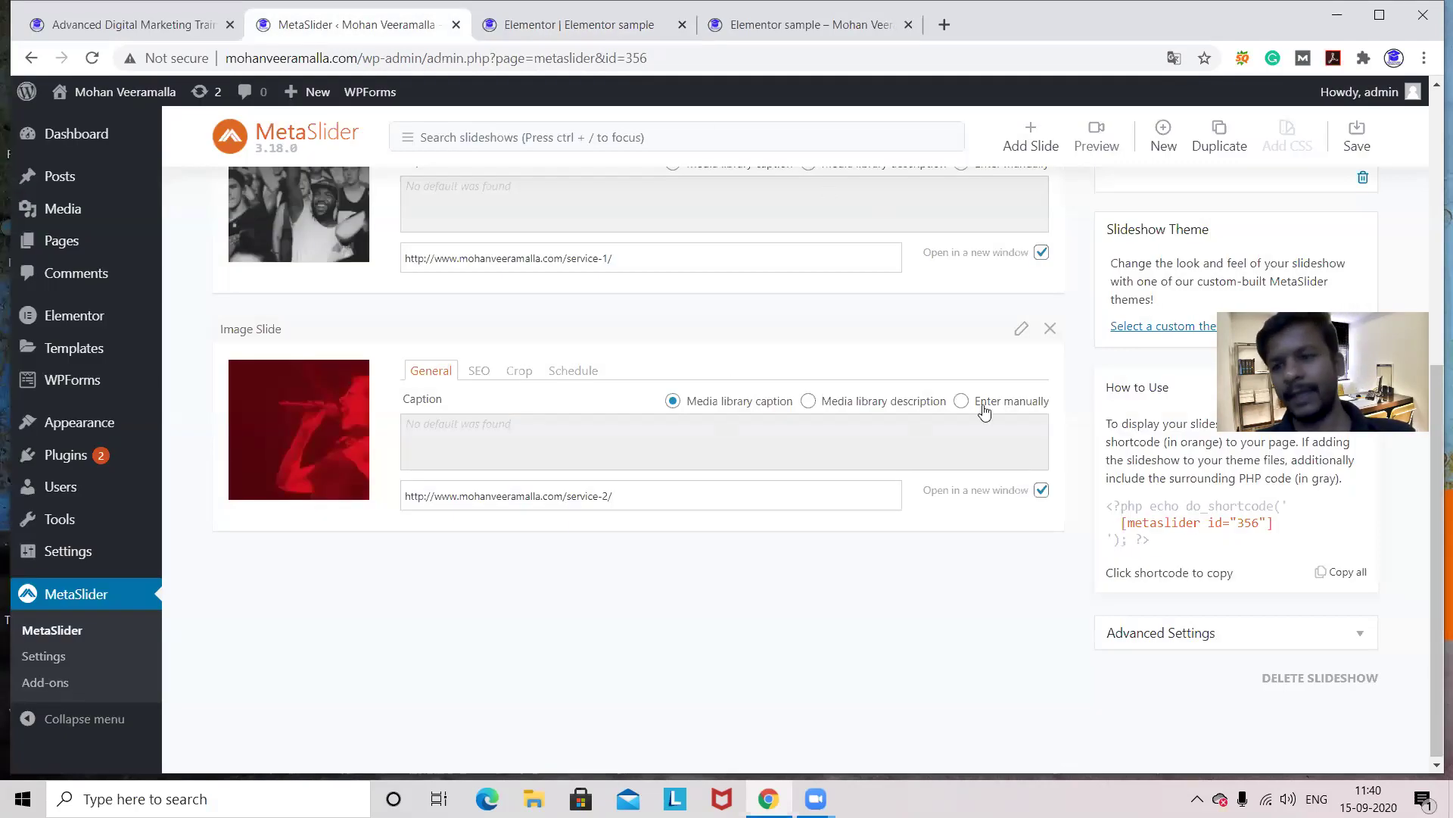
# - Copy the [metaslider id="356"] shortcode and switch the text widget to its Text (HTML) view
pyautogui.moveTo(1436, 480); pyautogui.dragTo(1430, 519)
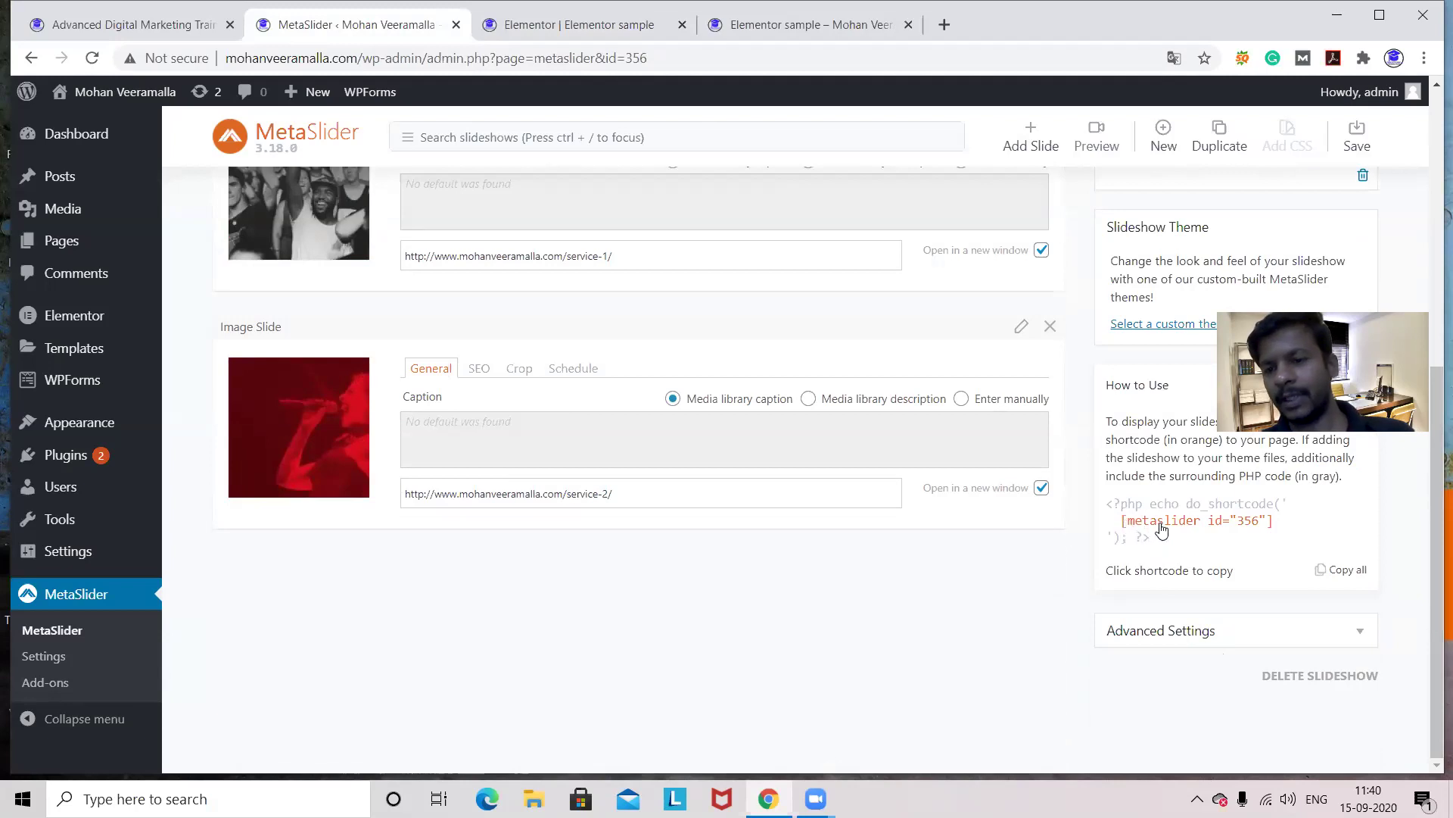
pyautogui.moveTo(1215, 523); pyautogui.dragTo(1125, 532)
pyautogui.hotkey('ctrl', 'c')
pyautogui.click(1280, 530)
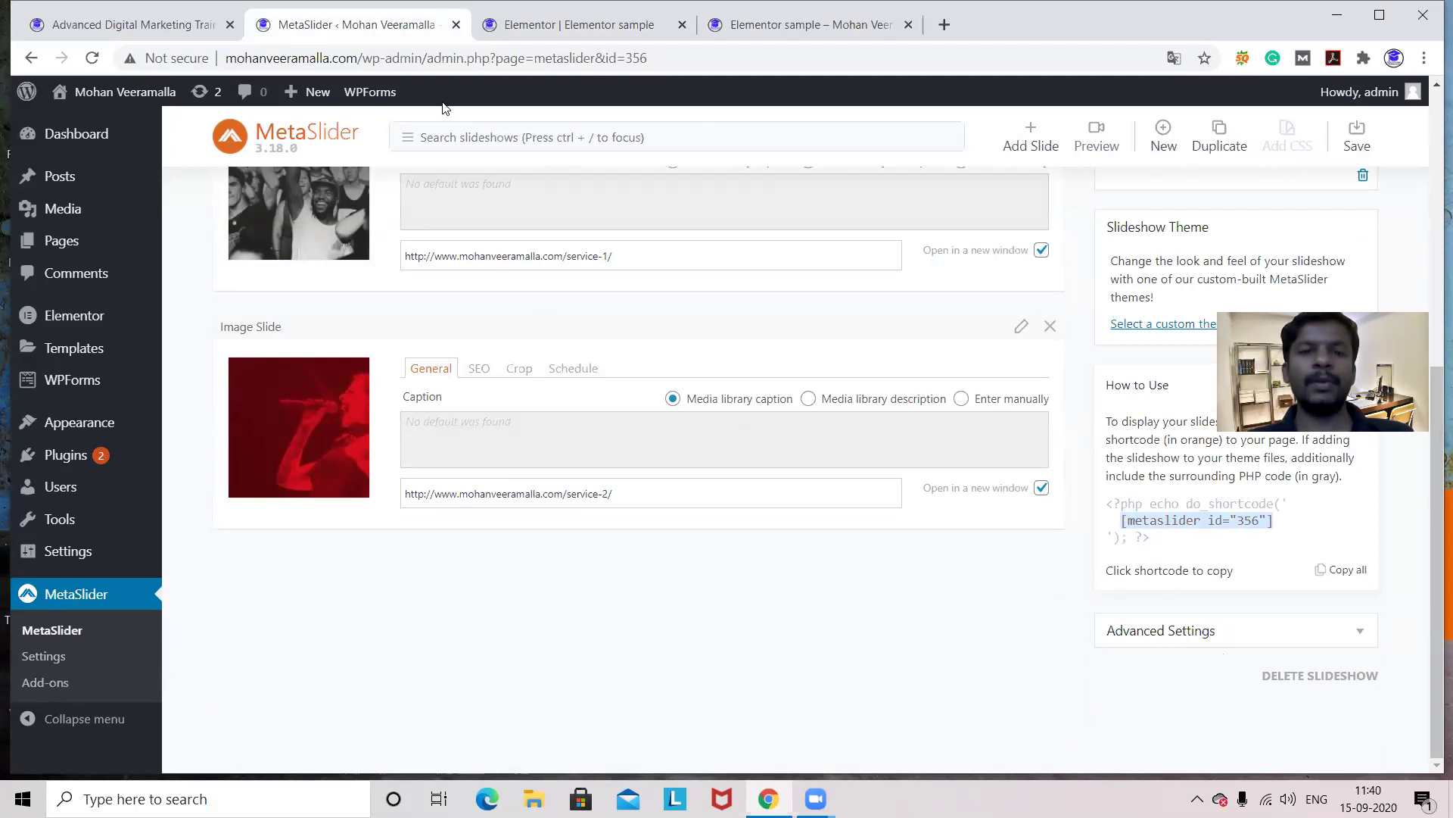
pyautogui.click(513, 34)
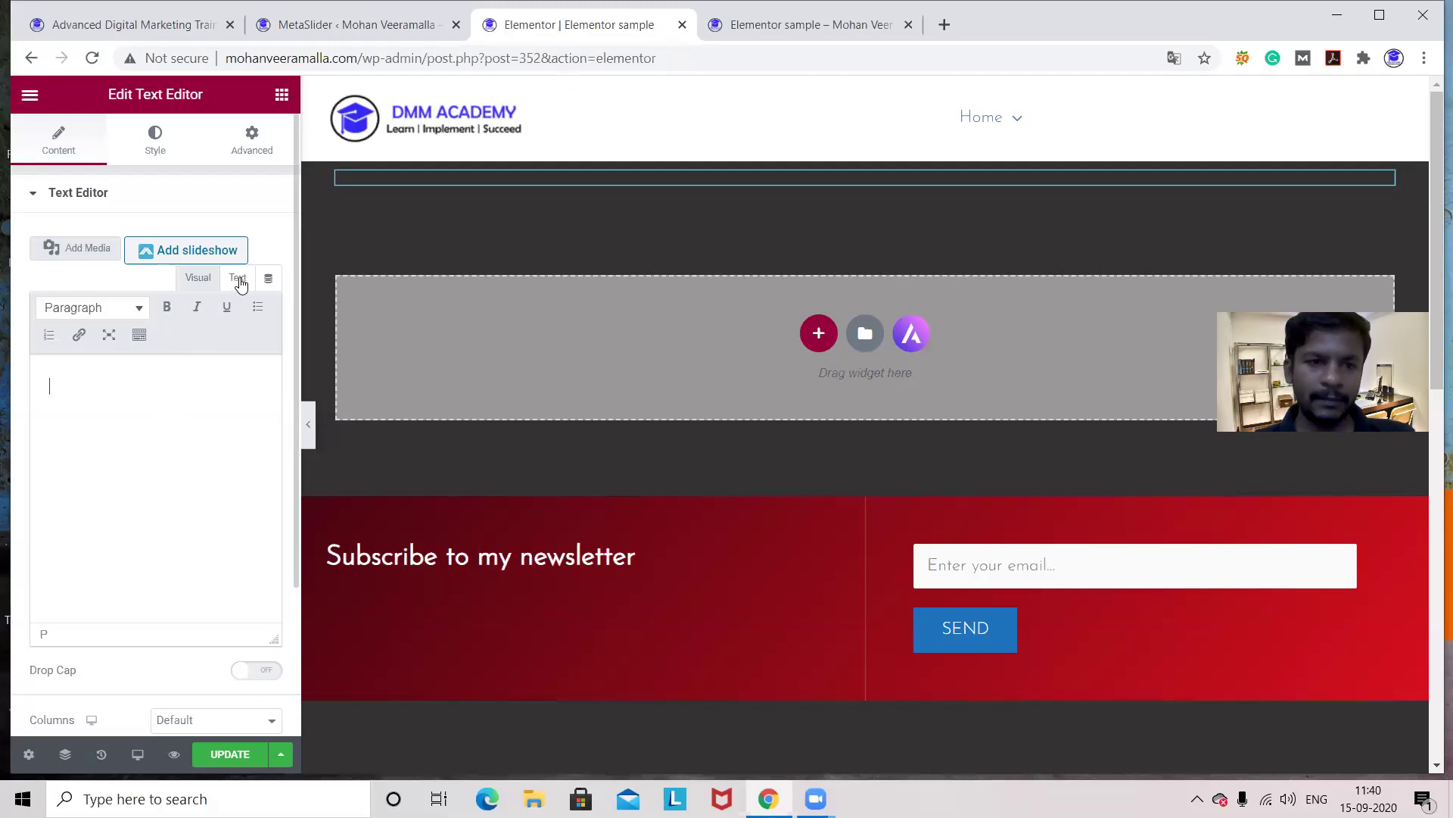
pyautogui.click(238, 278)
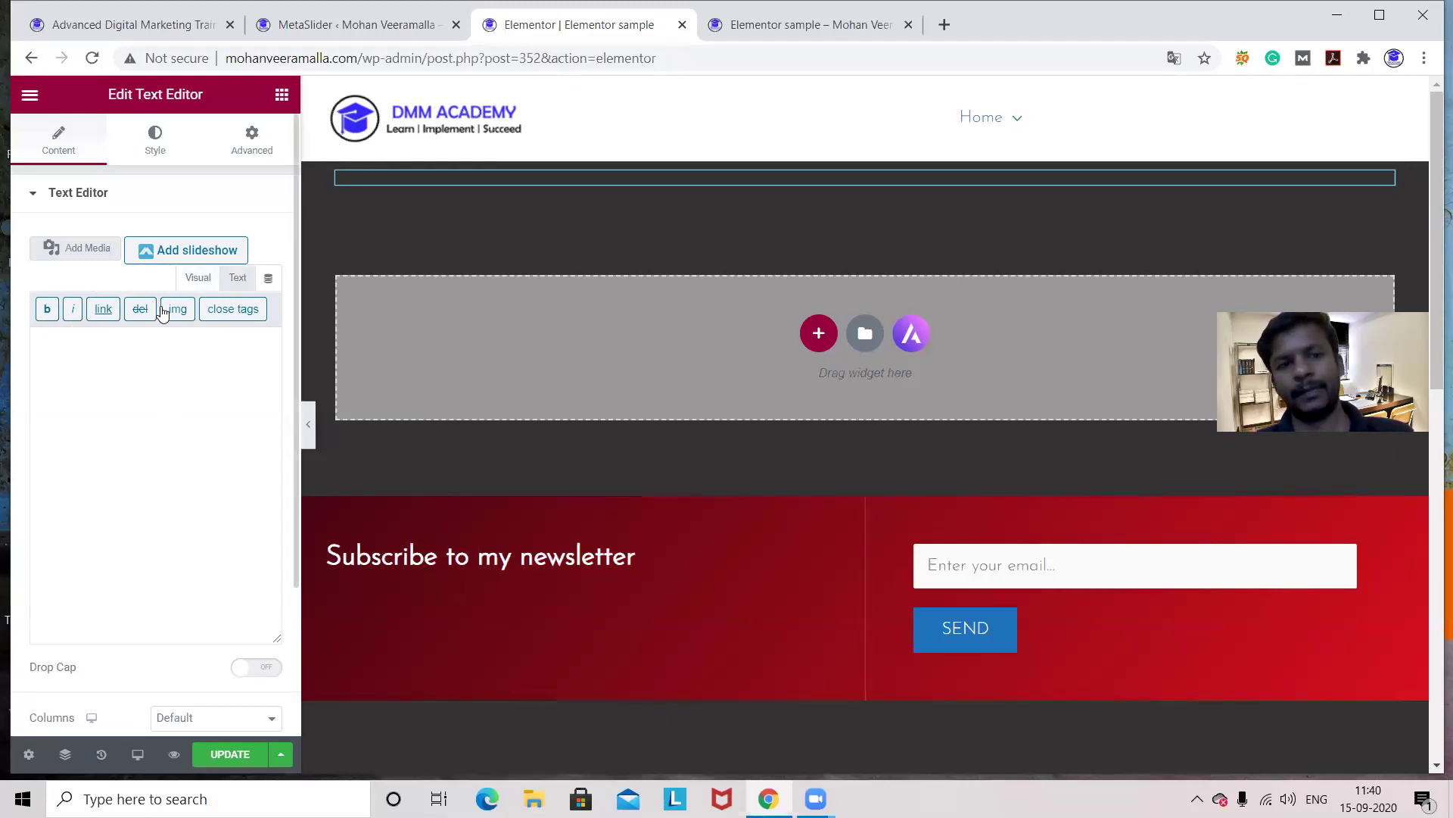
# - Paste [metaslider id="356"] into the text widget, return to Visual view, and update the page
pyautogui.hotkey('ctrl', 'v')
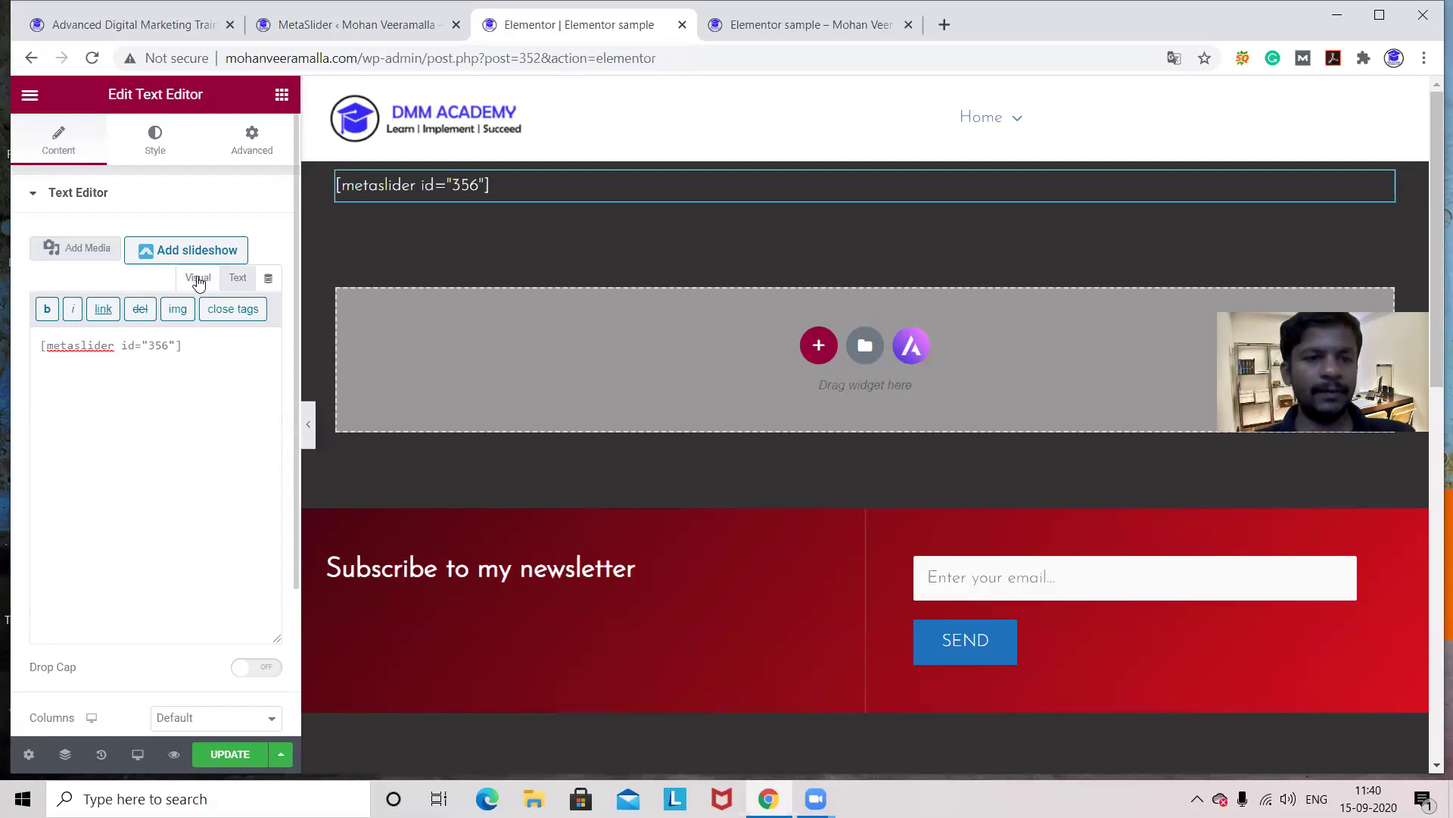
pyautogui.click(198, 279)
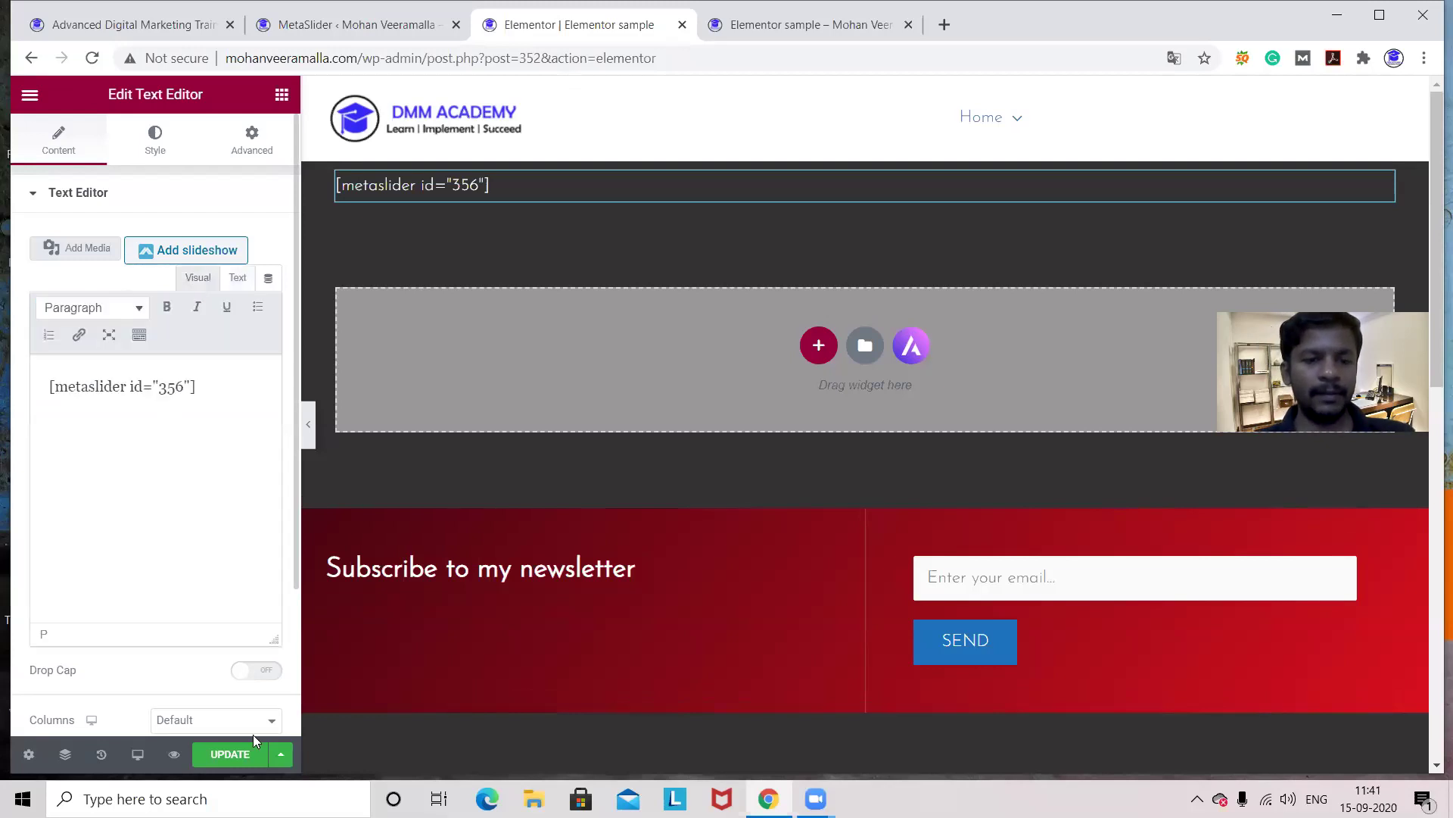
pyautogui.click(225, 755)
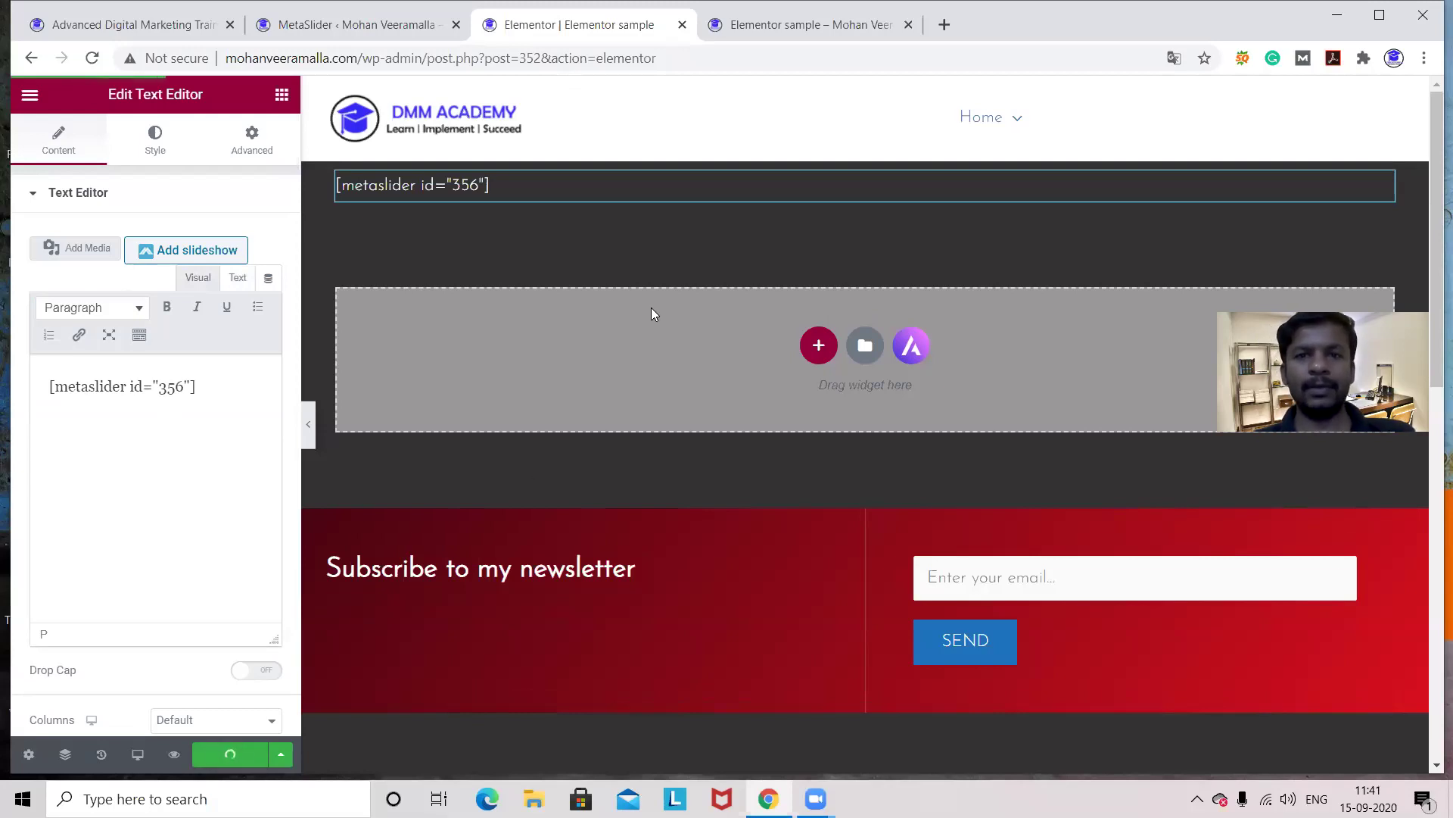
# - Reload the live sample page and follow the crowd slide's link to Service 1
pyautogui.click(713, 36)
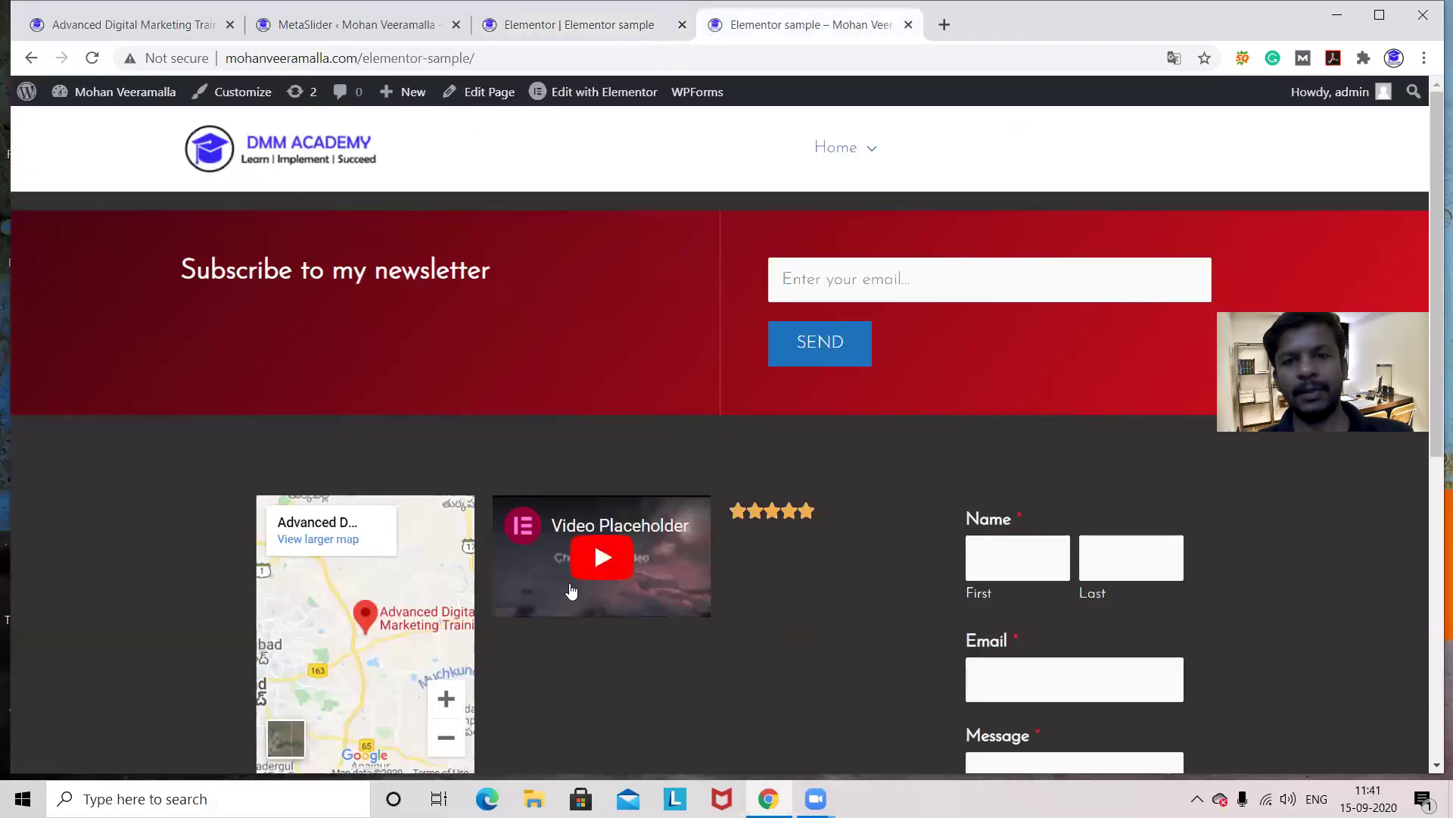
pyautogui.press('F5')
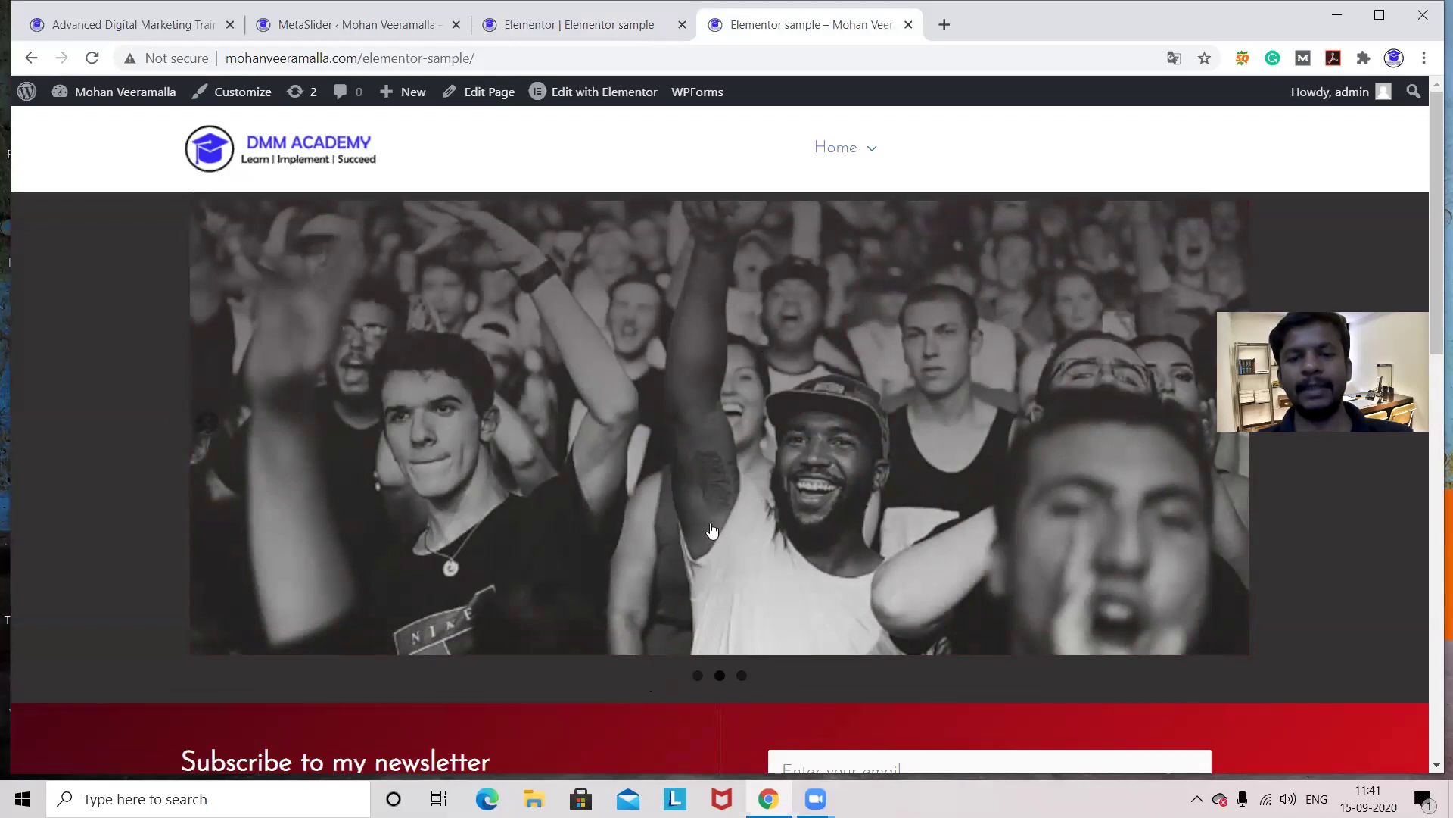
pyautogui.click(761, 362)
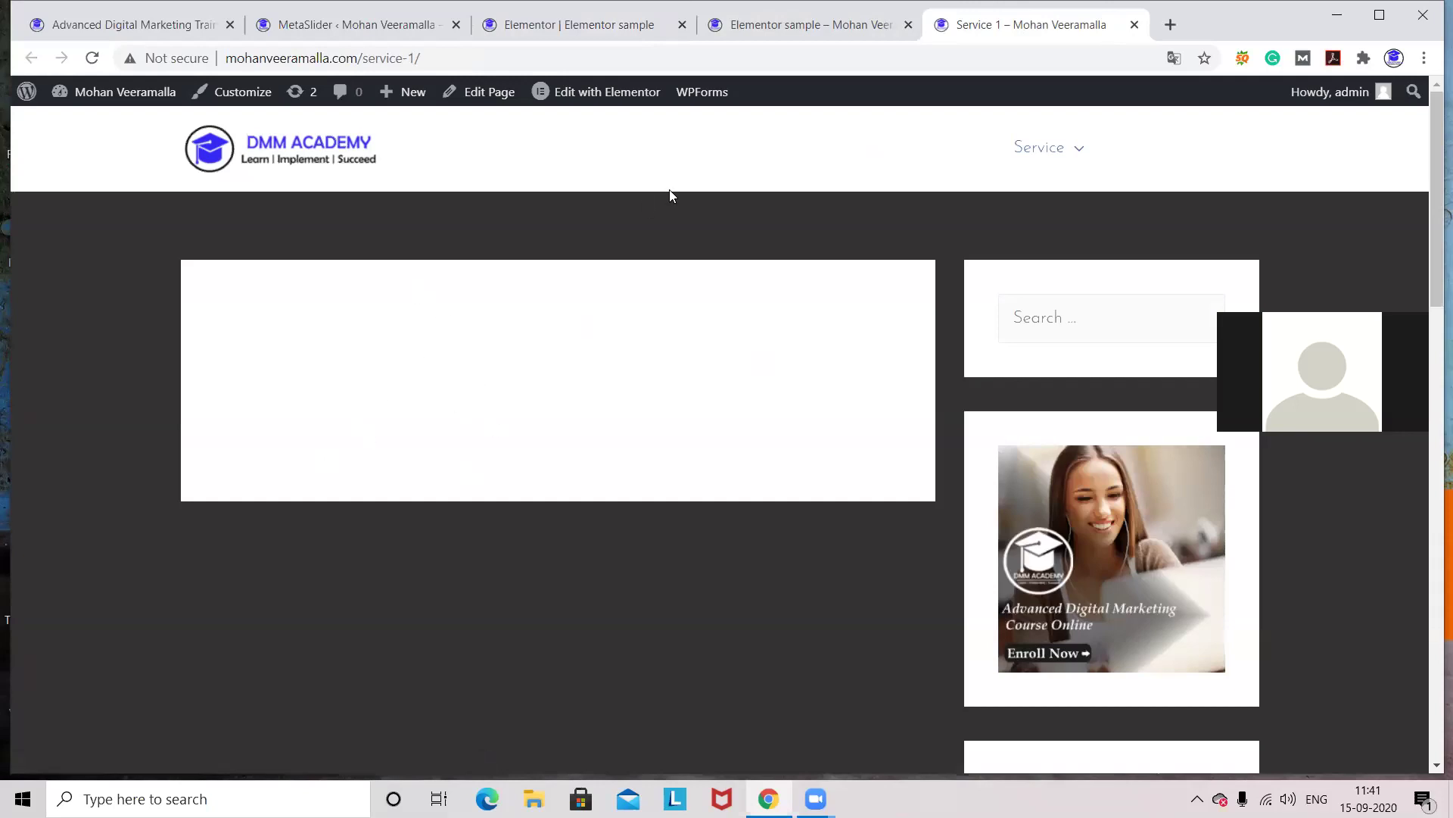
pyautogui.click(805, 28)
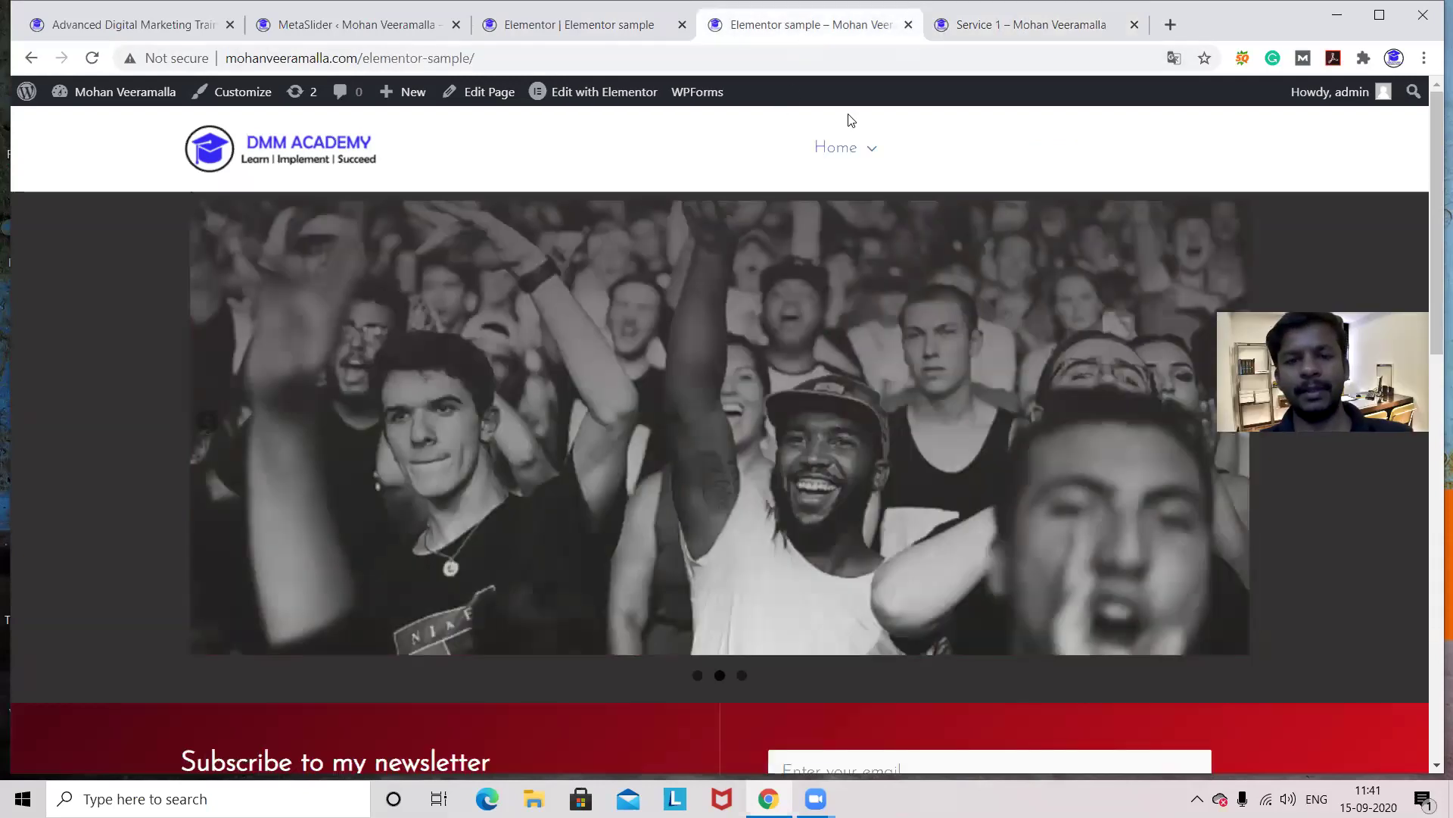
# - Show the red singer slide via the third dot and follow its link to Service 2
pyautogui.click(743, 674)
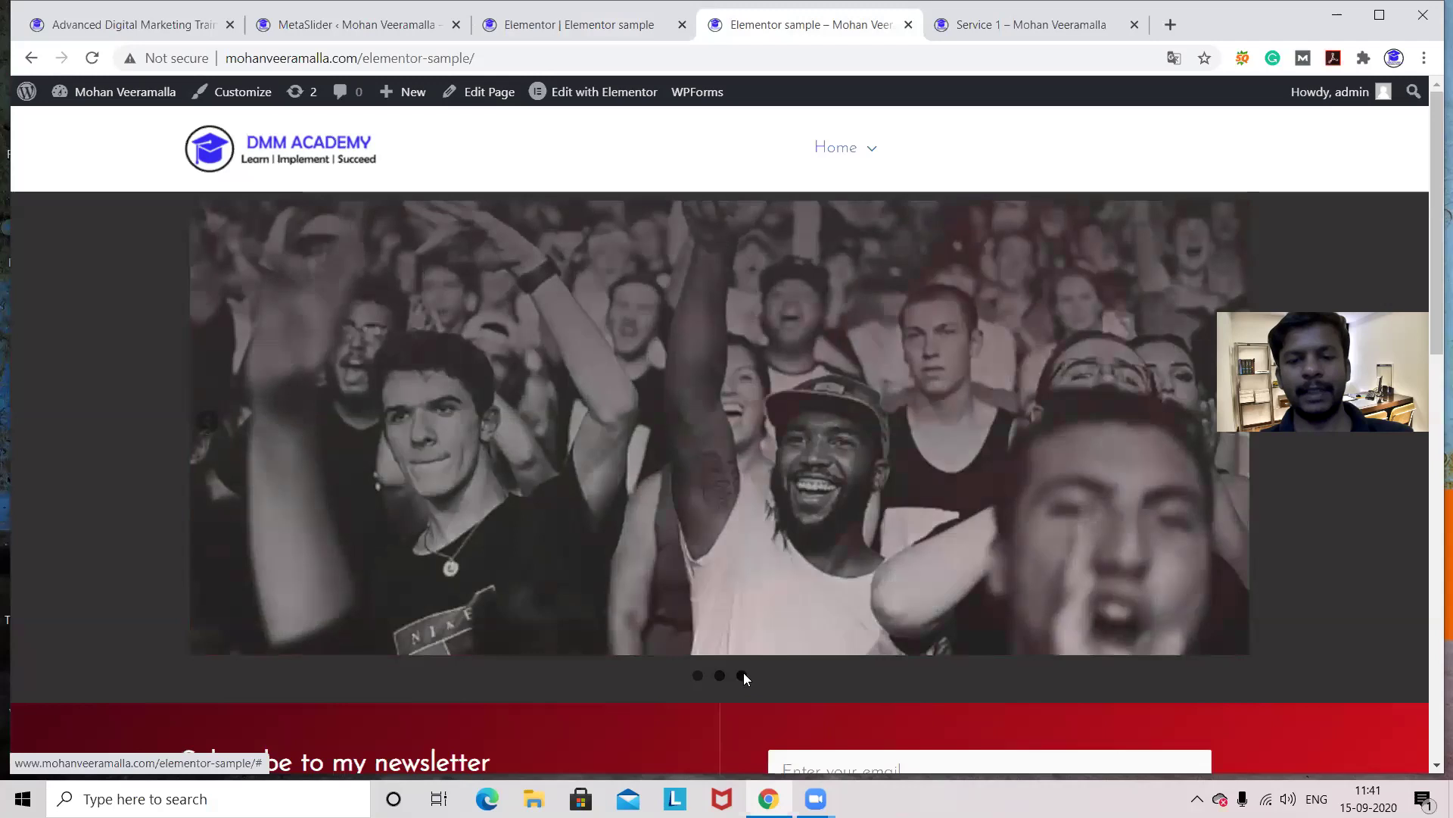
pyautogui.click(754, 519)
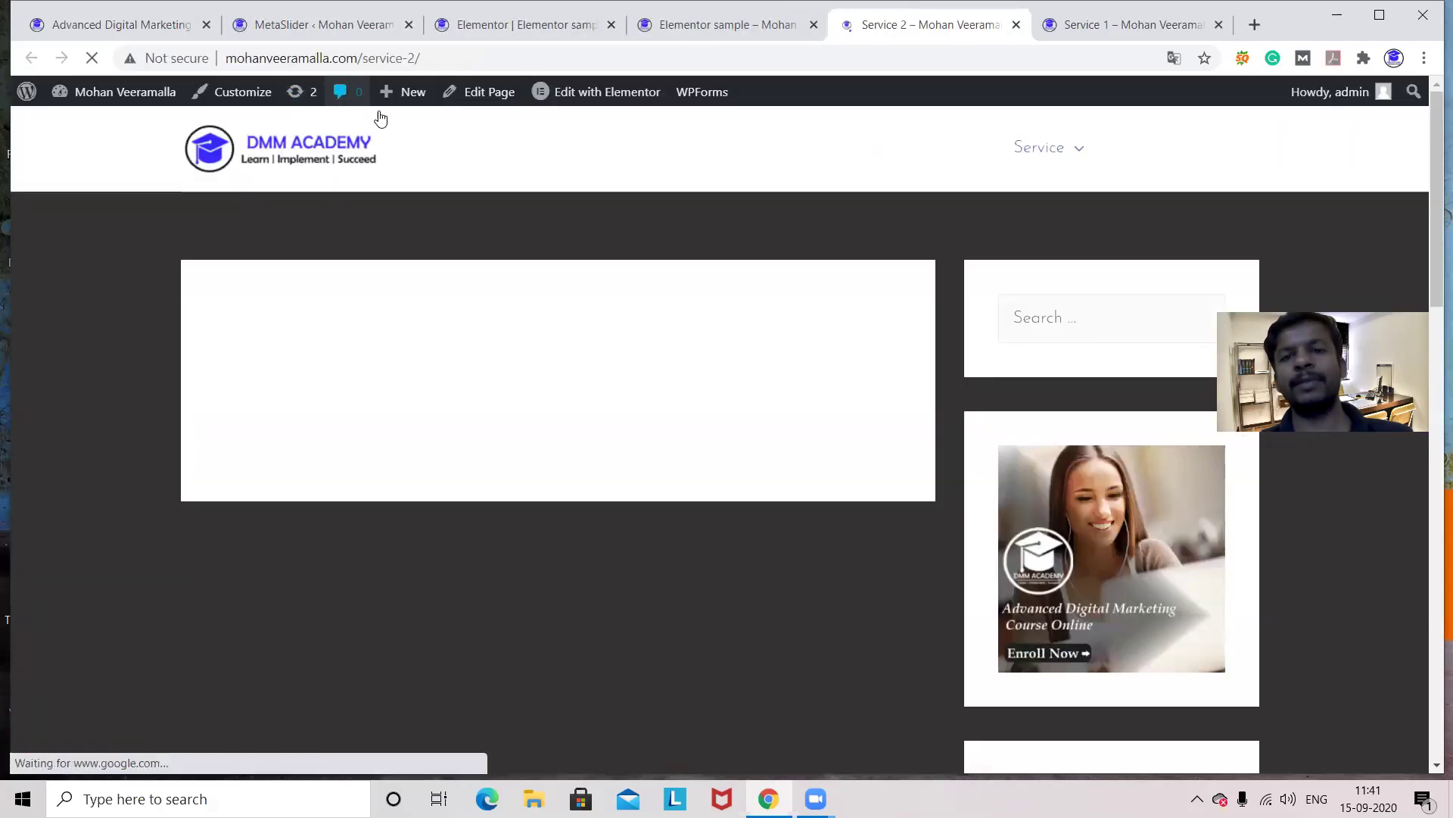
pyautogui.click(748, 34)
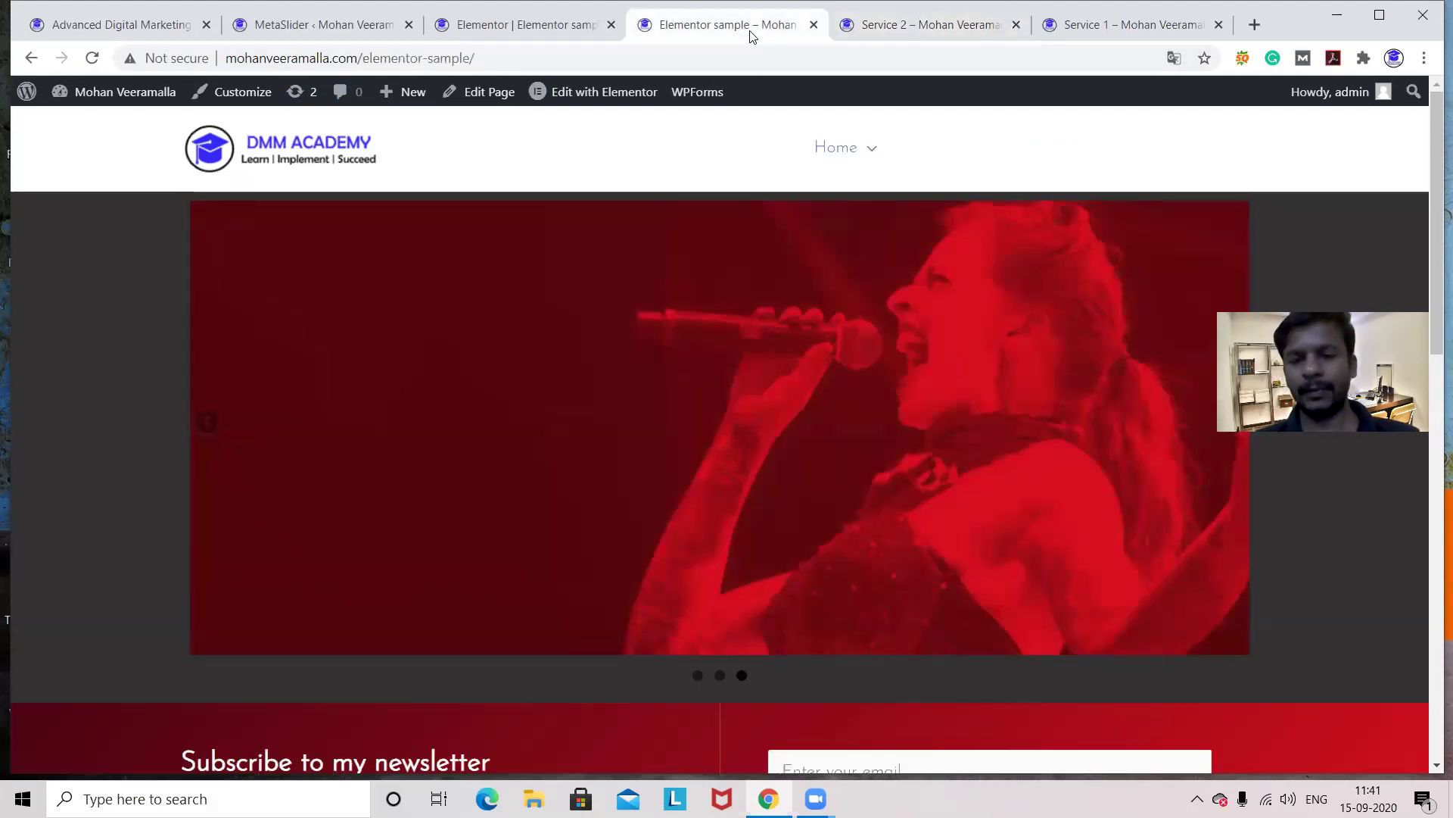